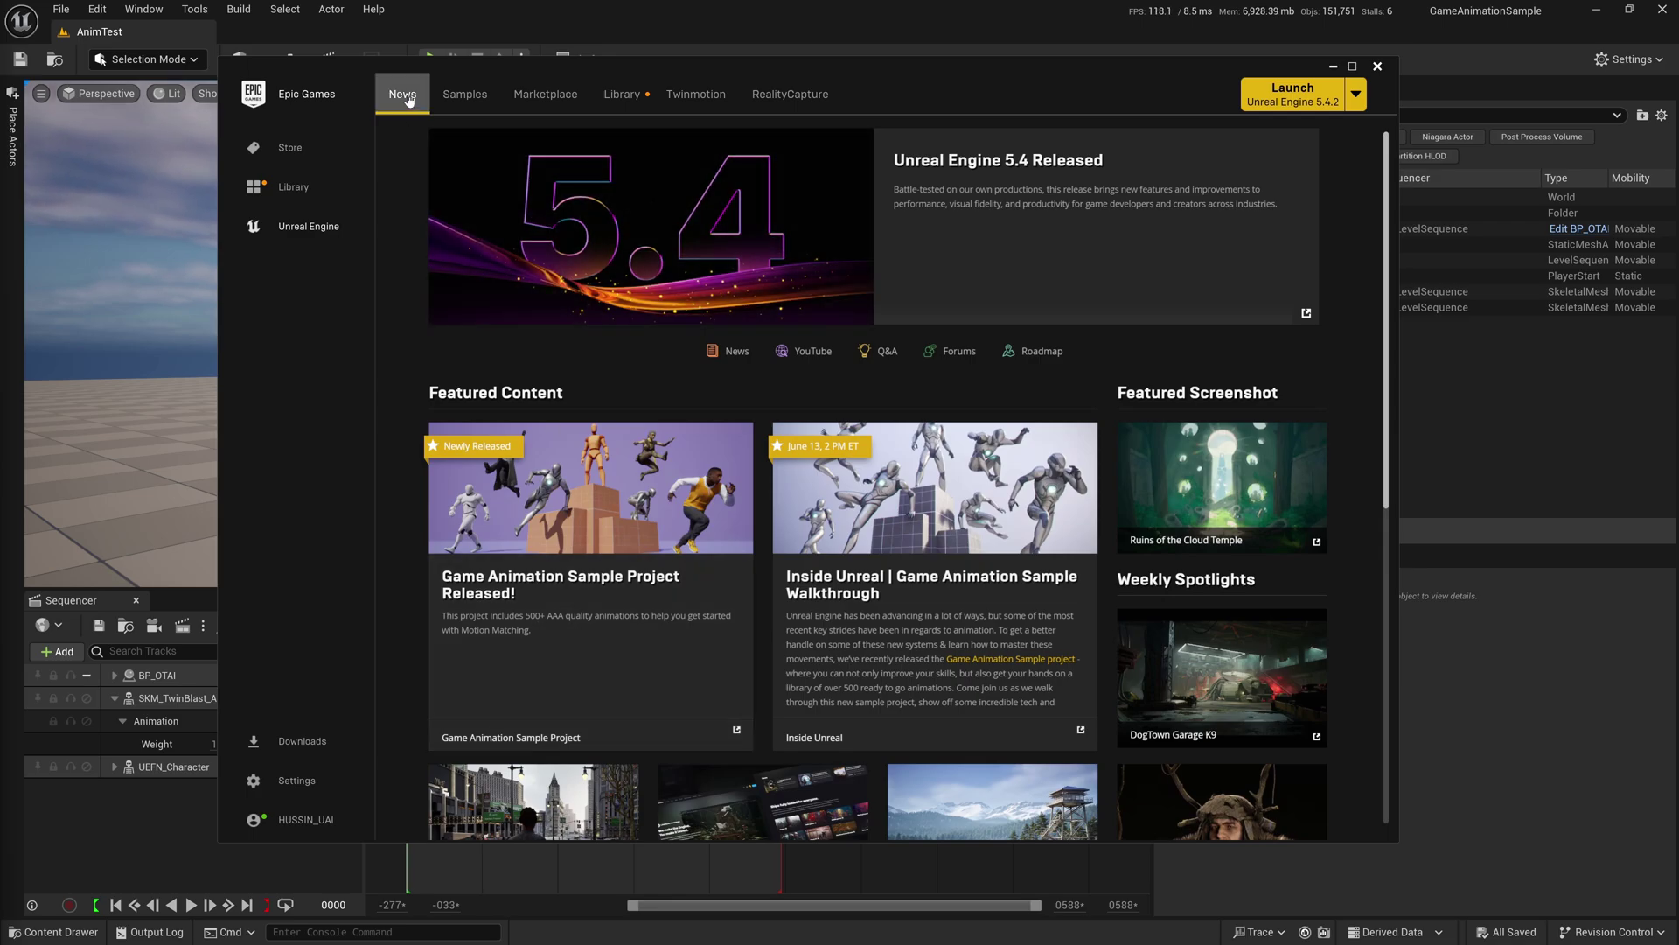
- View the Unreal Engine samples in the launcher, and return to the editor to scrub the level sequence to frame 46
click(461, 96)
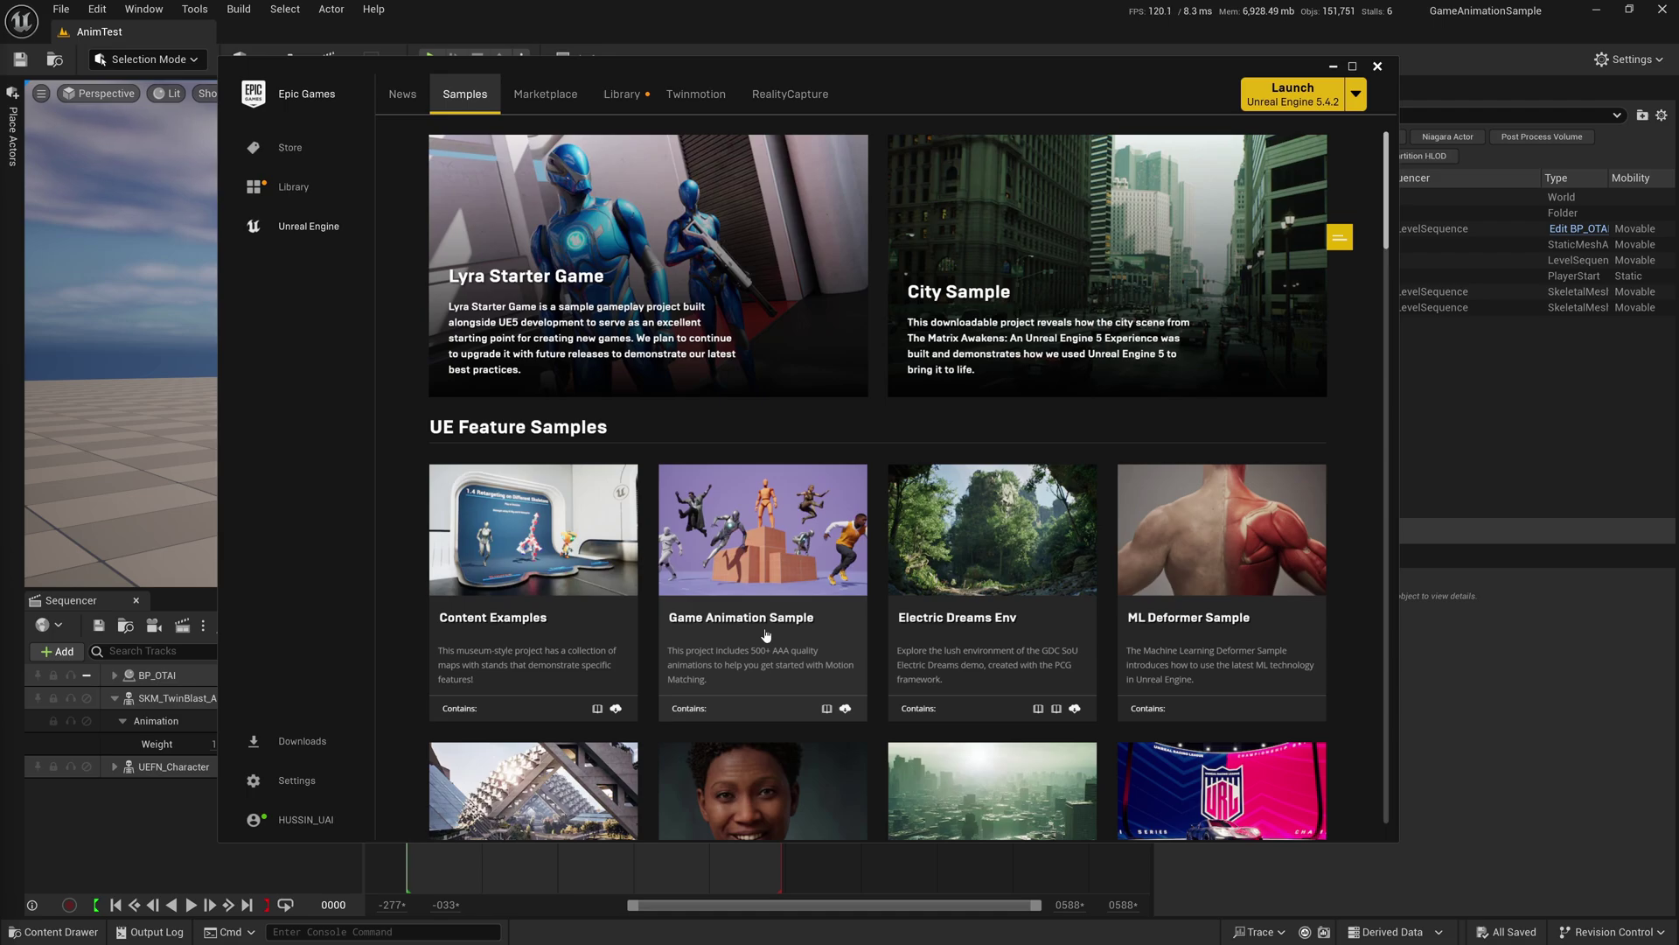
click(1444, 703)
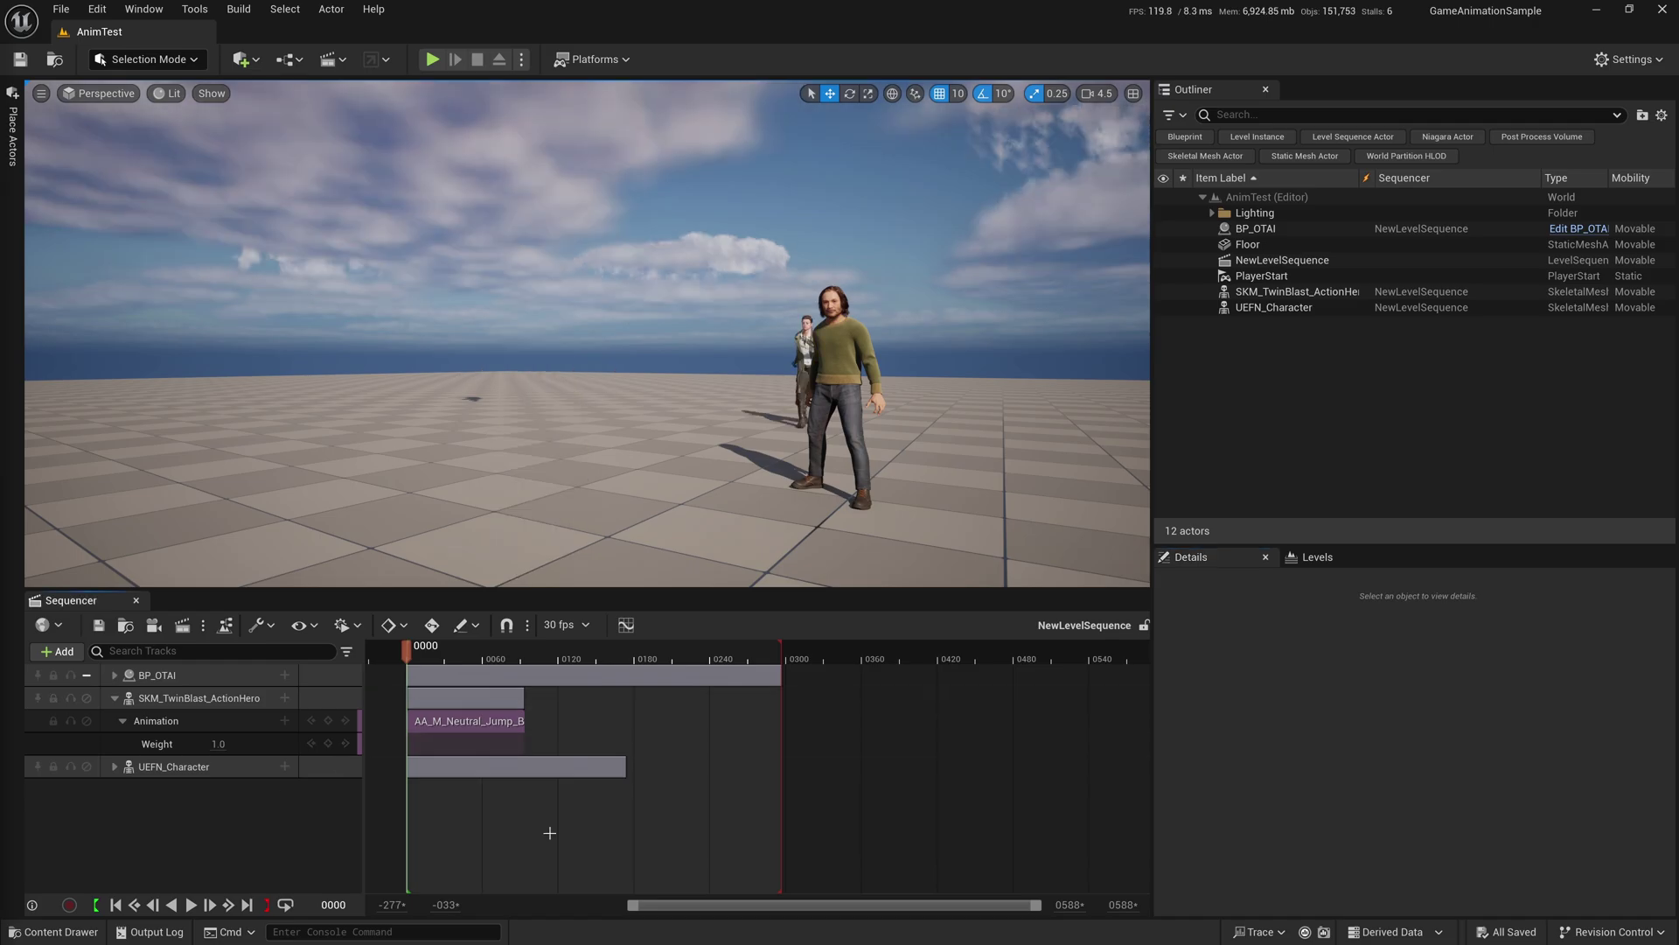
drag(408, 649, 466, 665)
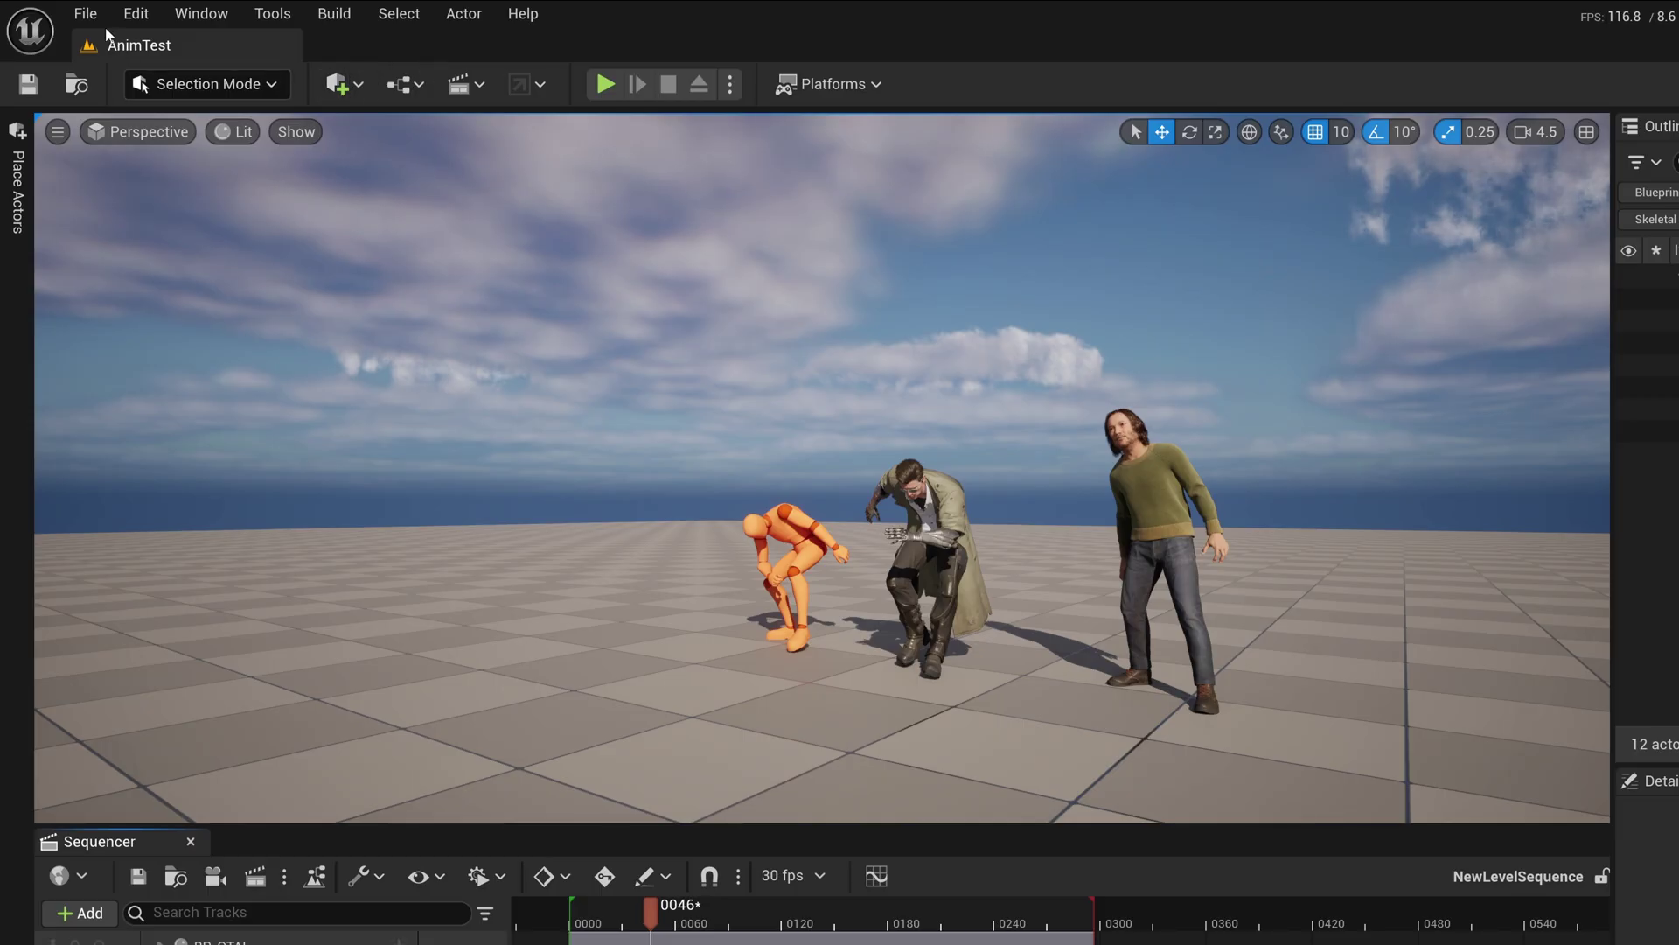
- Create a new level from the Basic template
click(61, 9)
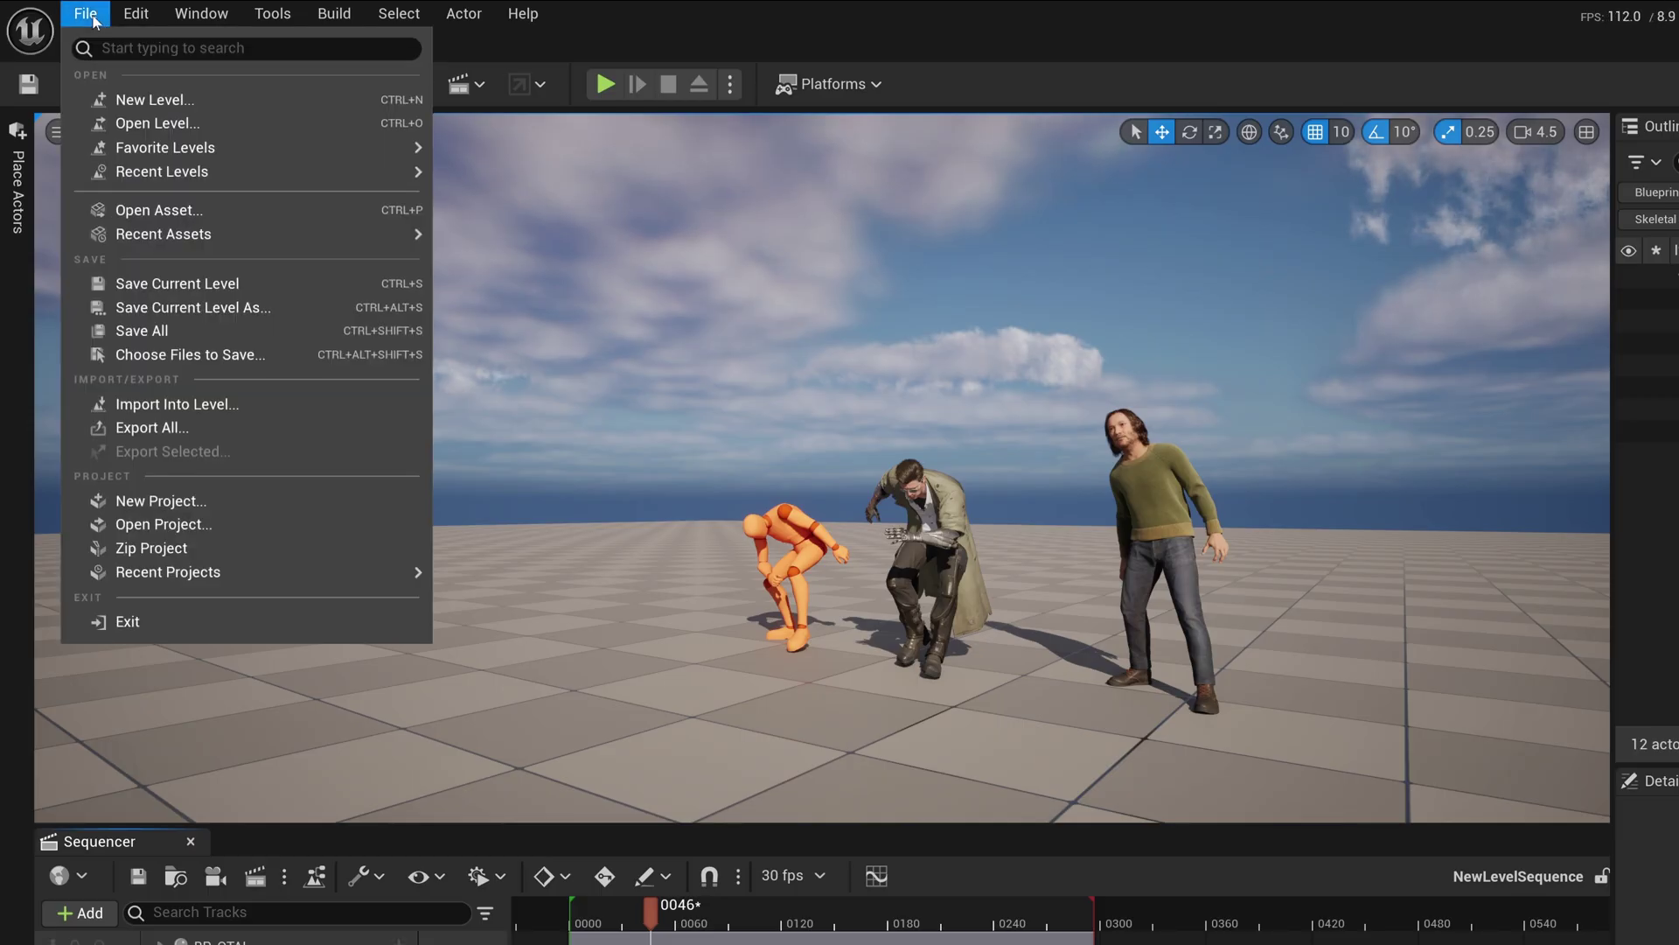
click(145, 99)
drag(1246, 477, 1116, 448)
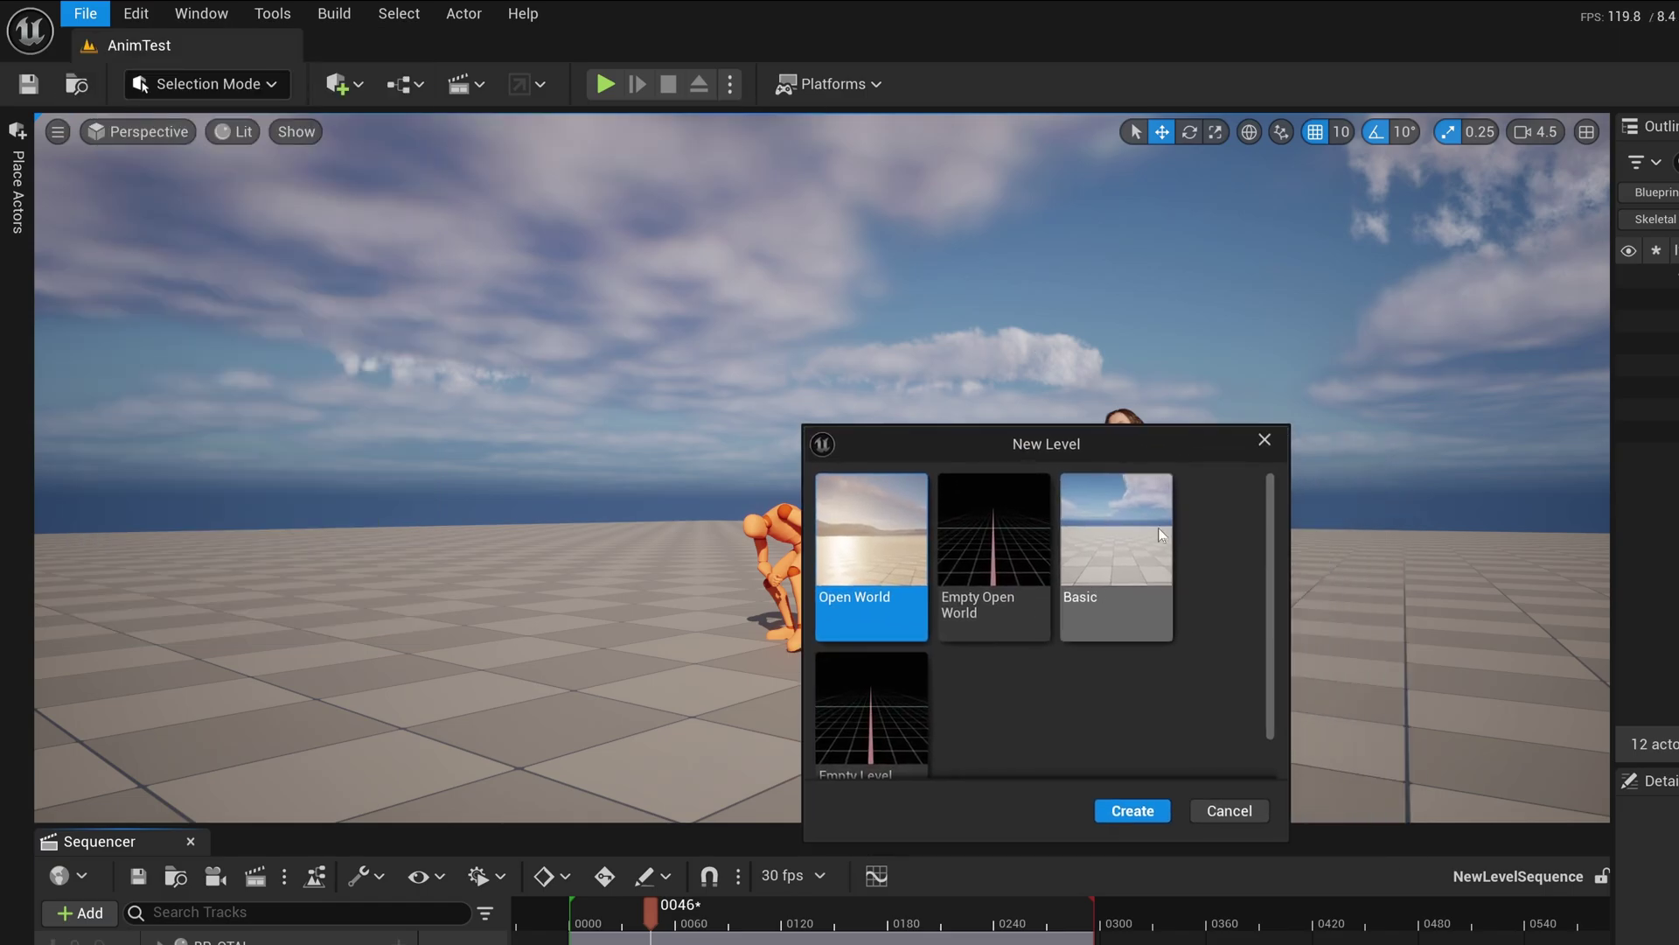
click(1120, 535)
click(1126, 811)
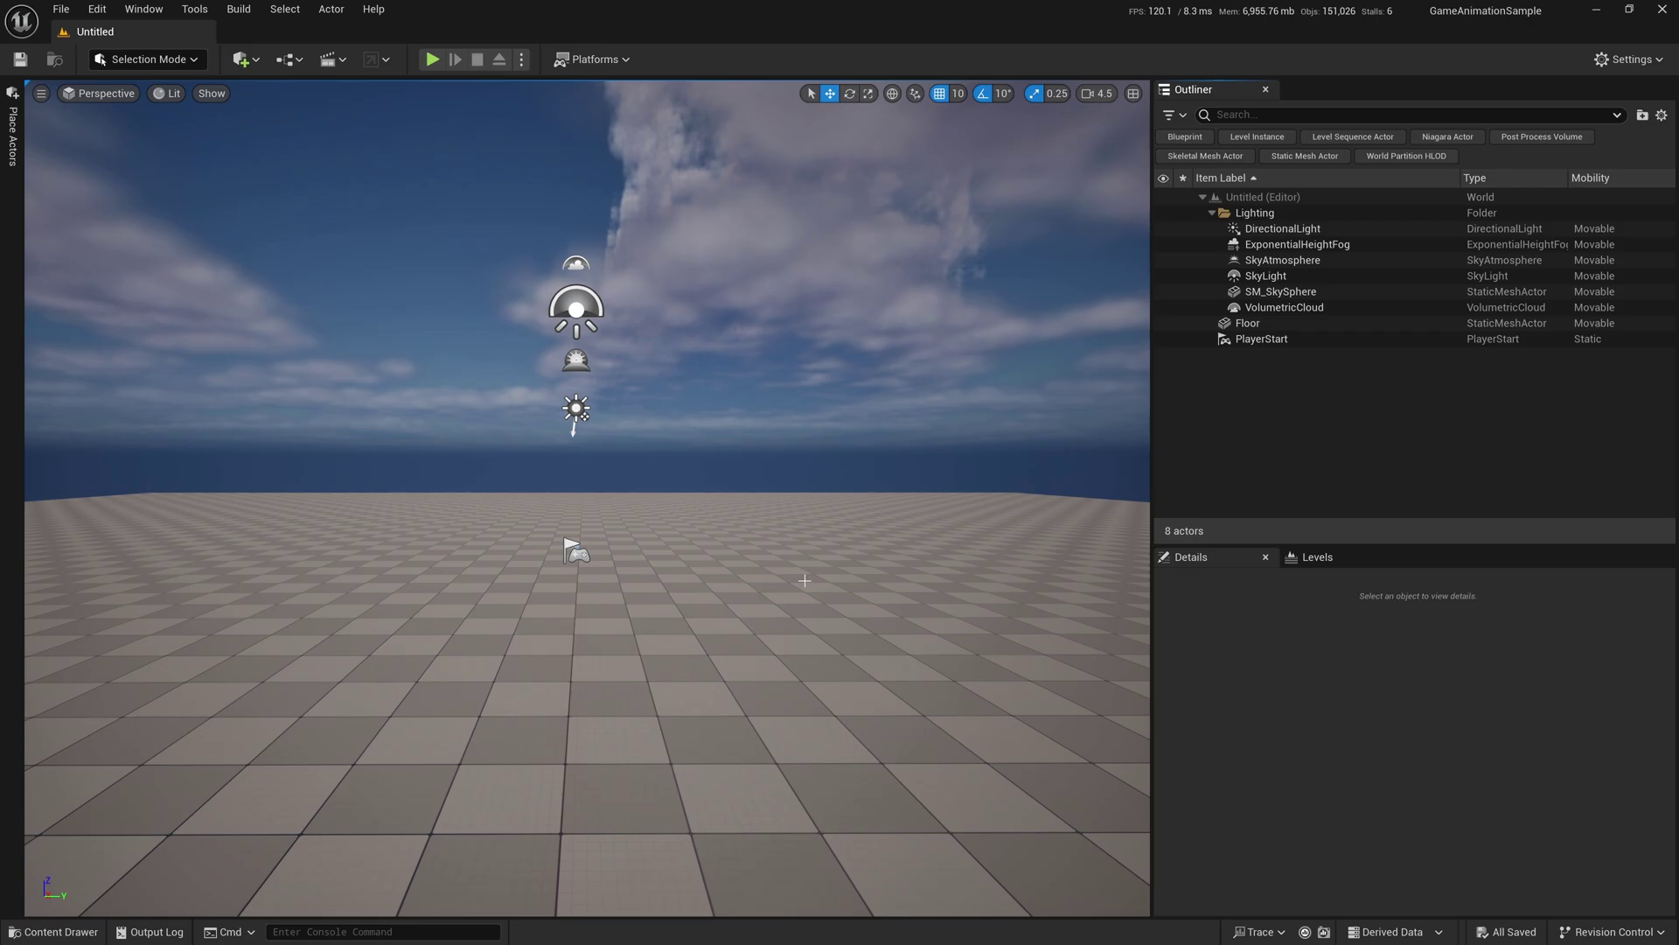
- Browse the project's Content folder to the UEFN_Mannequin animations under Characters
scroll(1127, 814, up, 3)
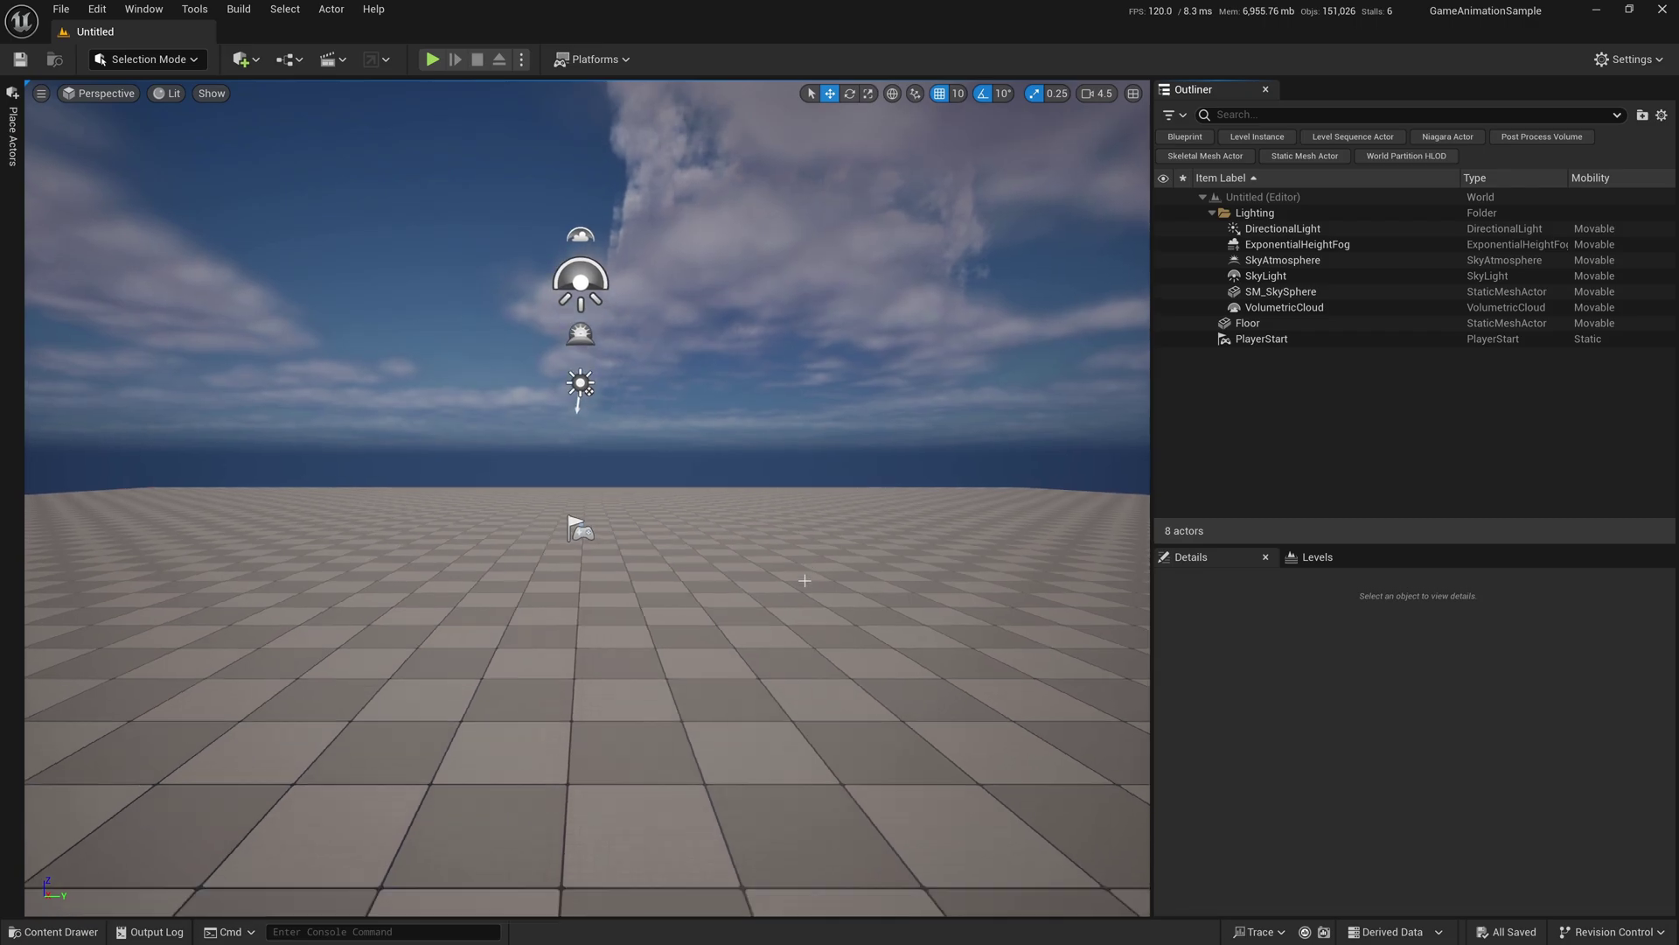
right_drag(805, 580, 804, 580)
key(ctrl+space)
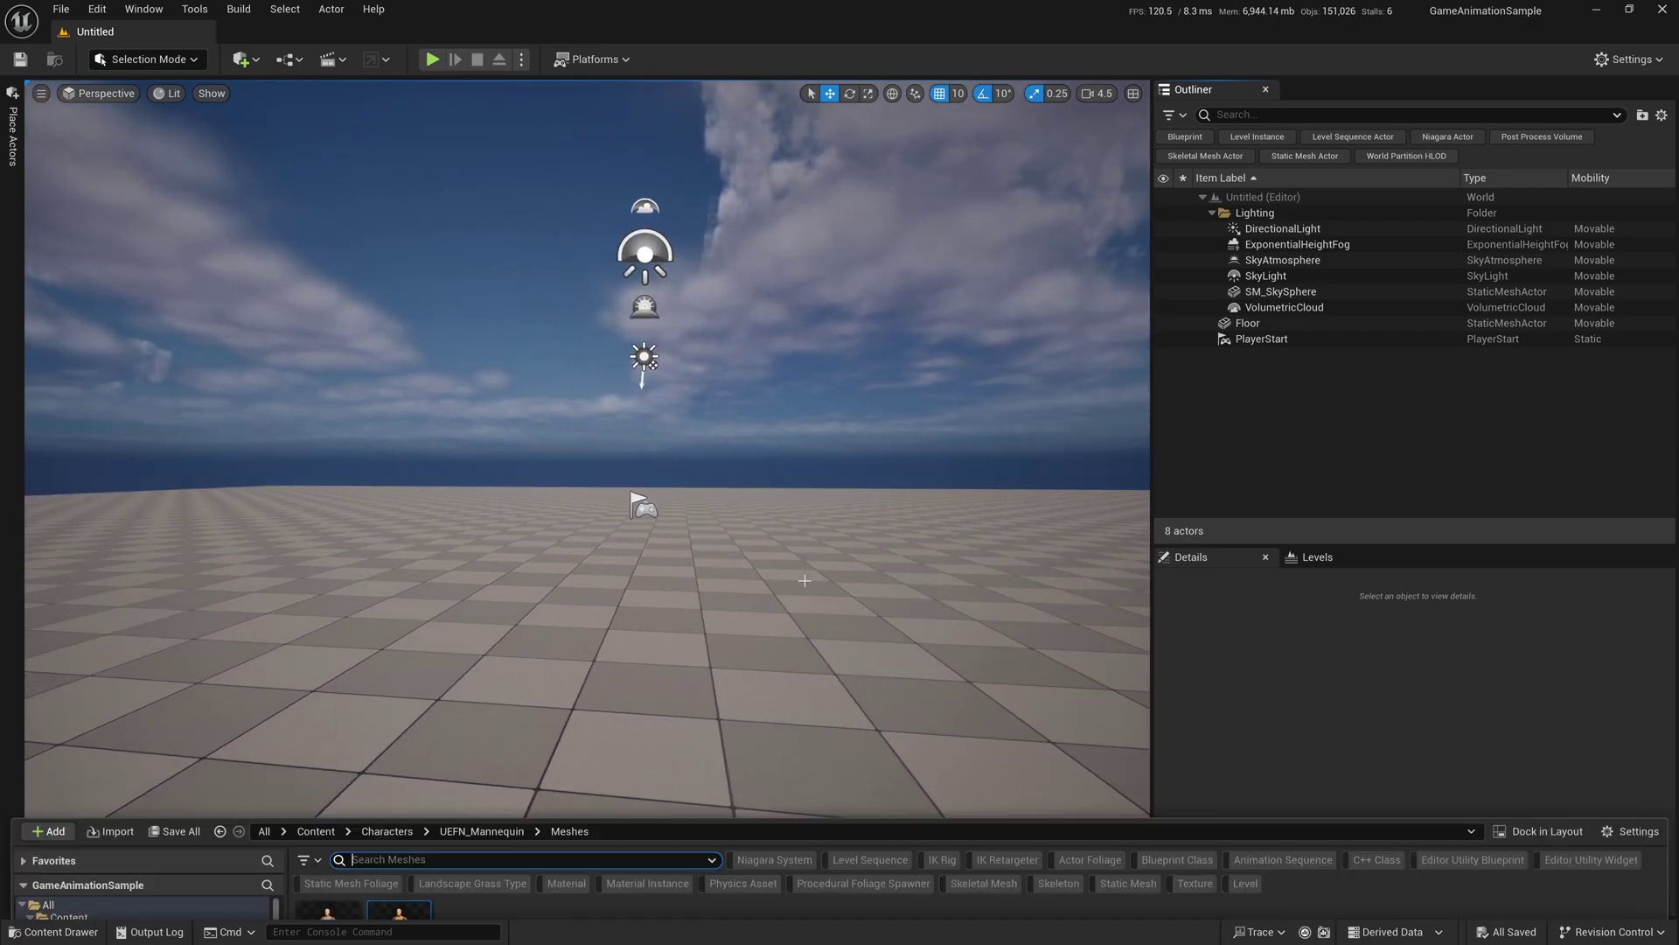
click(69, 683)
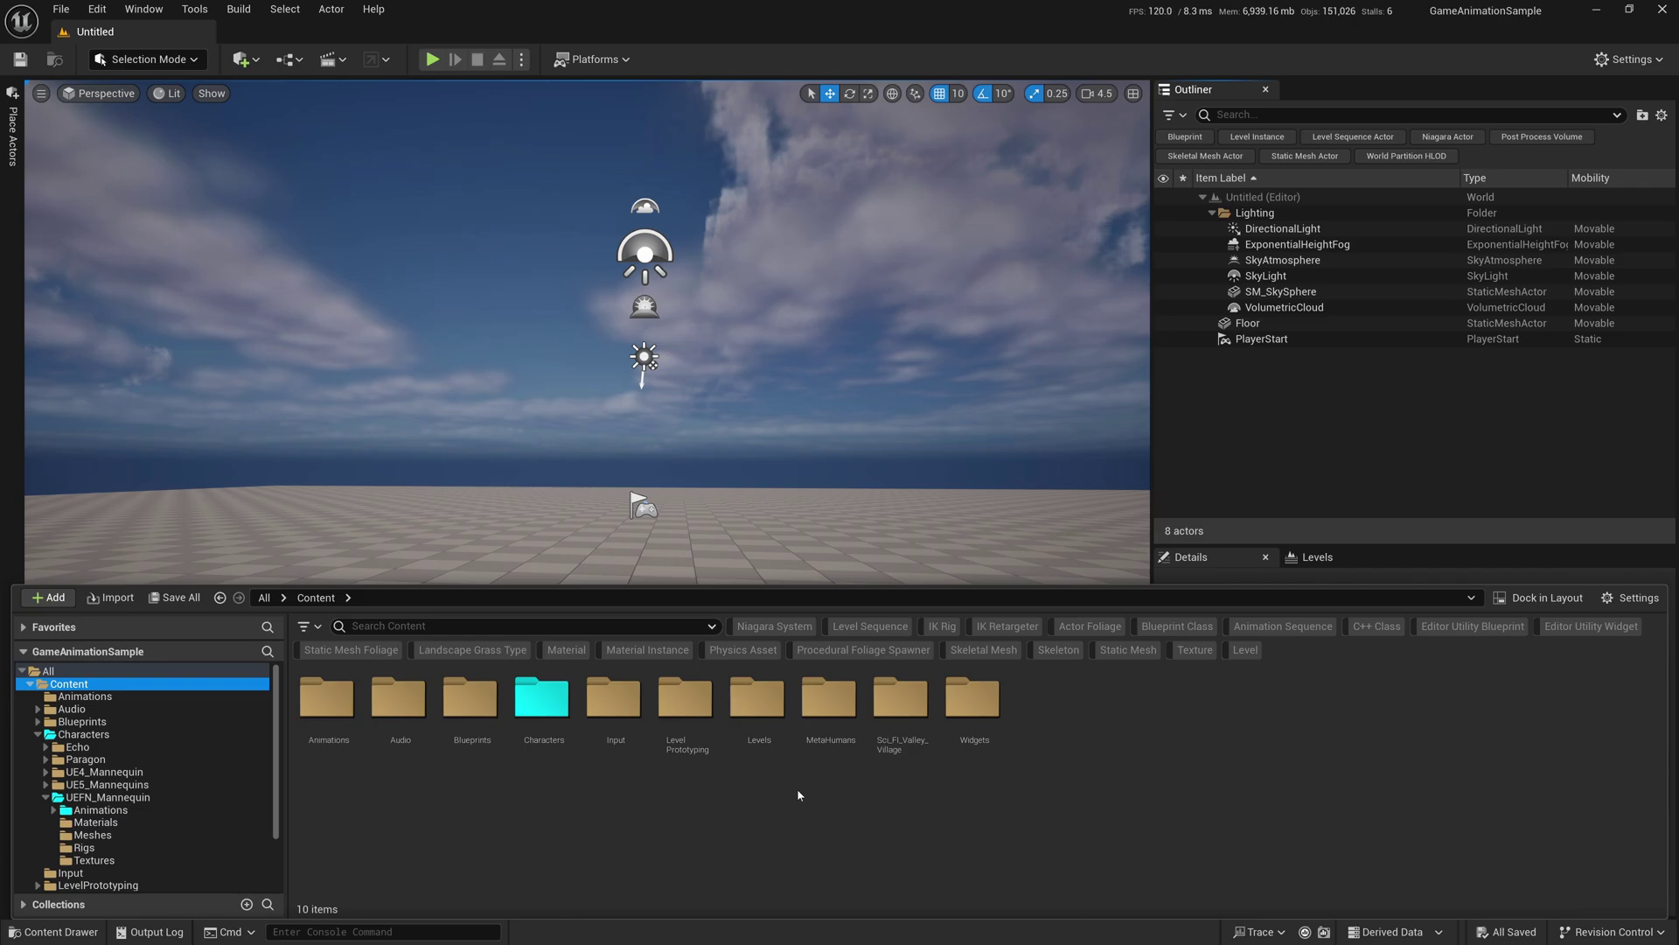
double_click(538, 696)
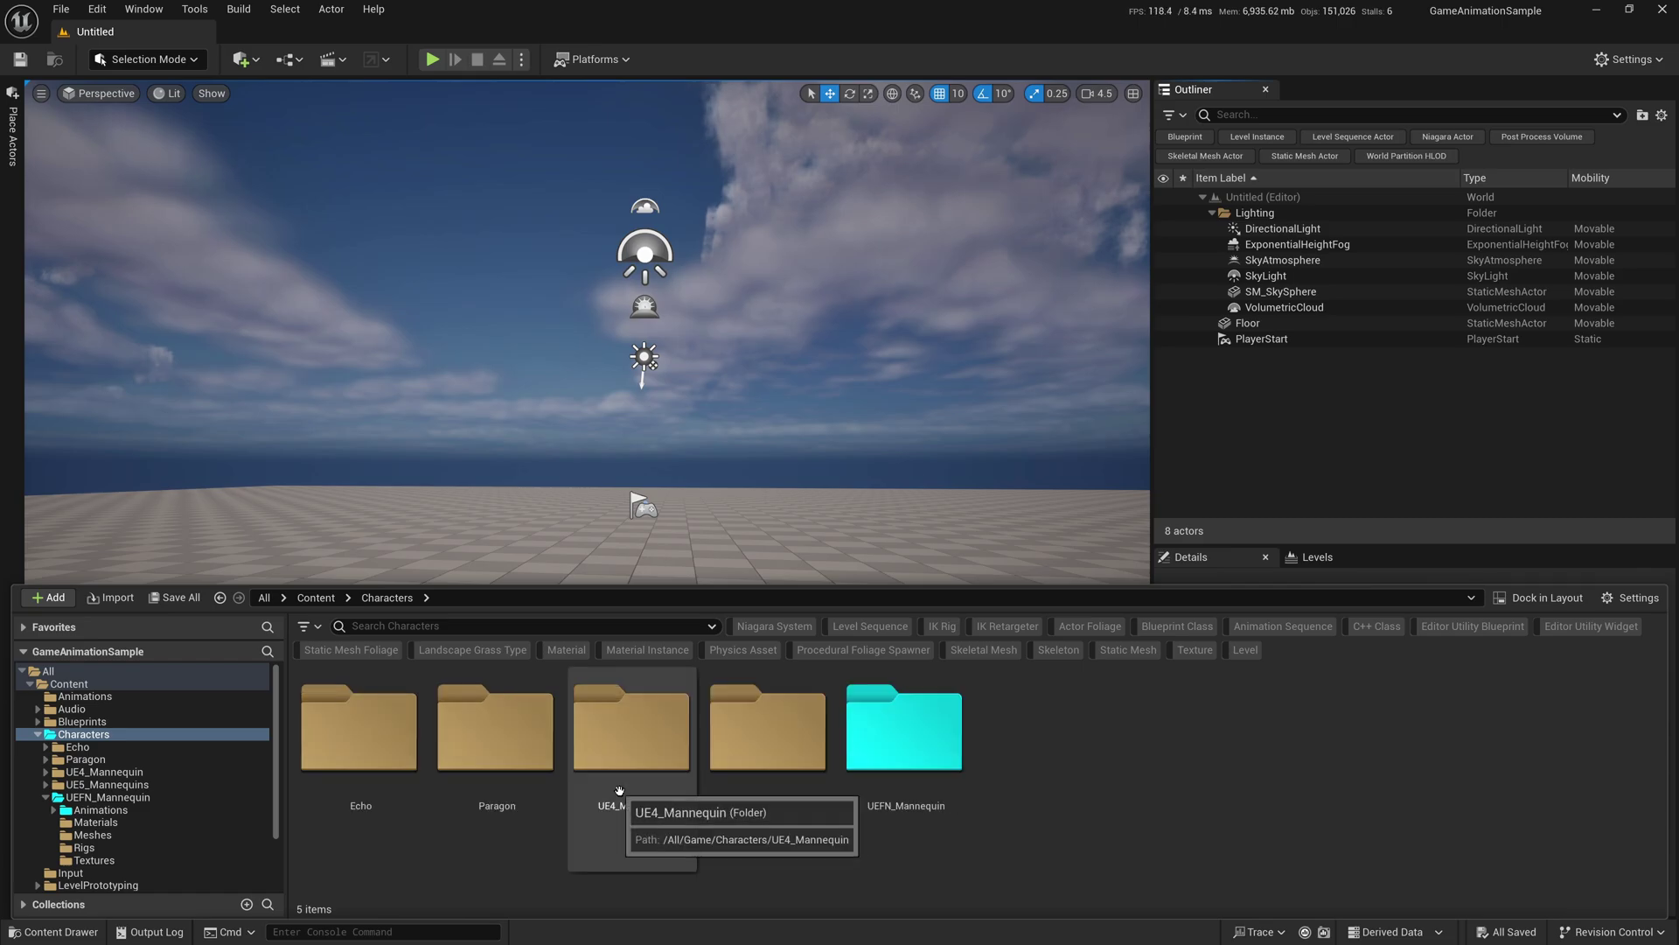
ctrl+scroll(675, 713, up, 2)
click(316, 598)
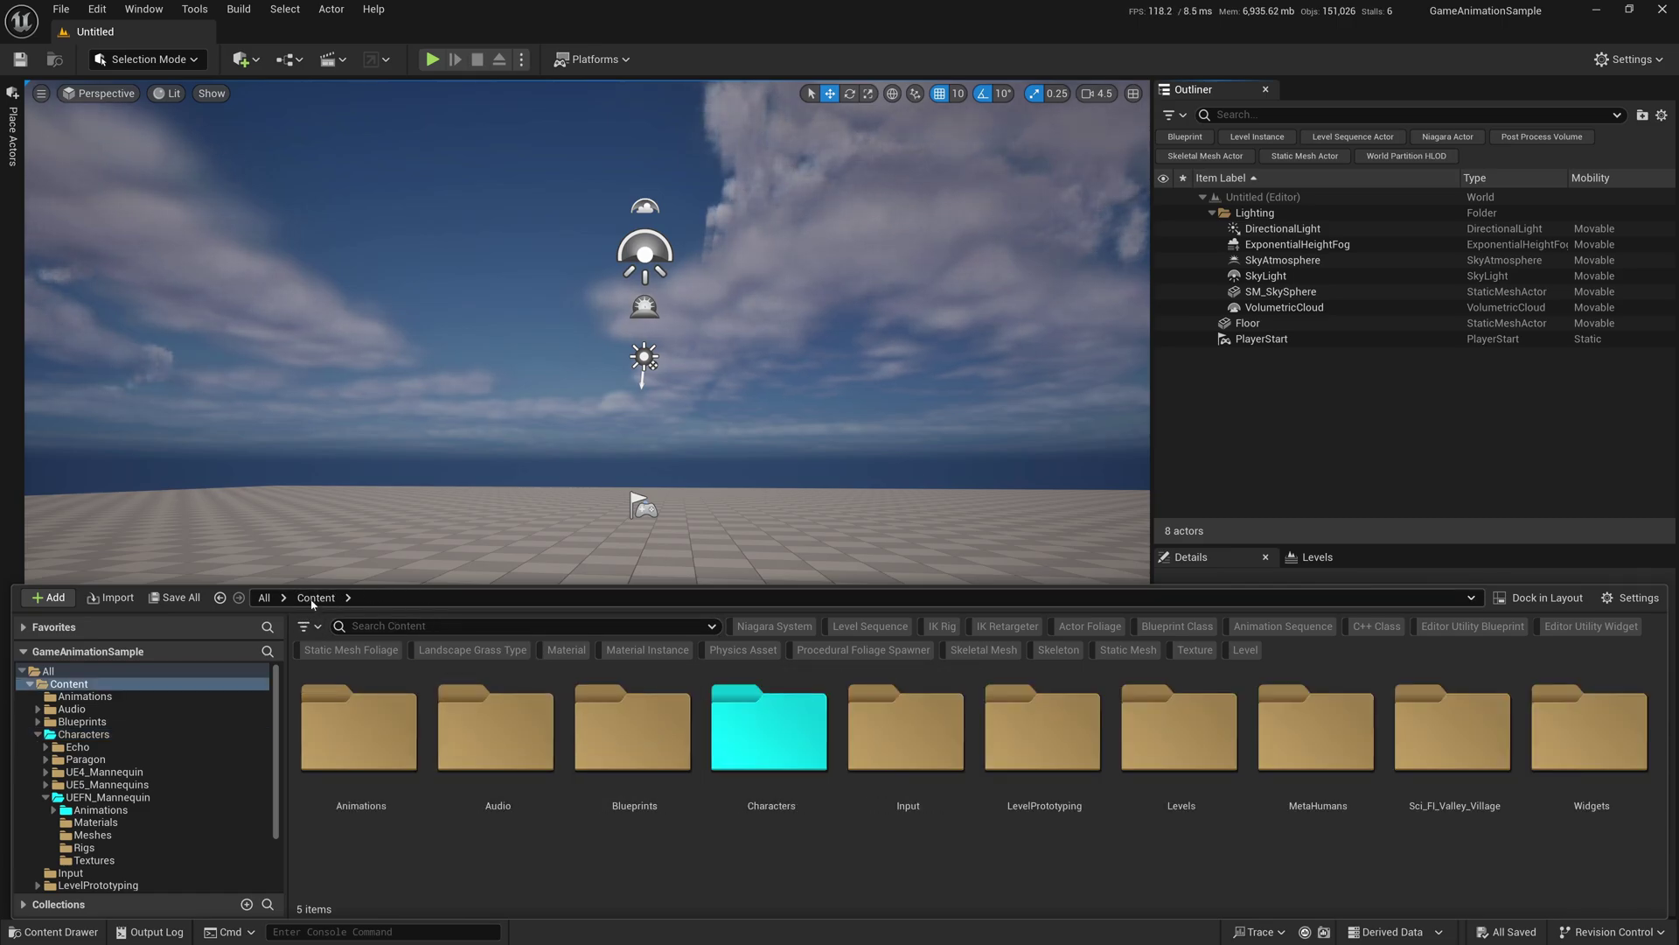
double_click(751, 738)
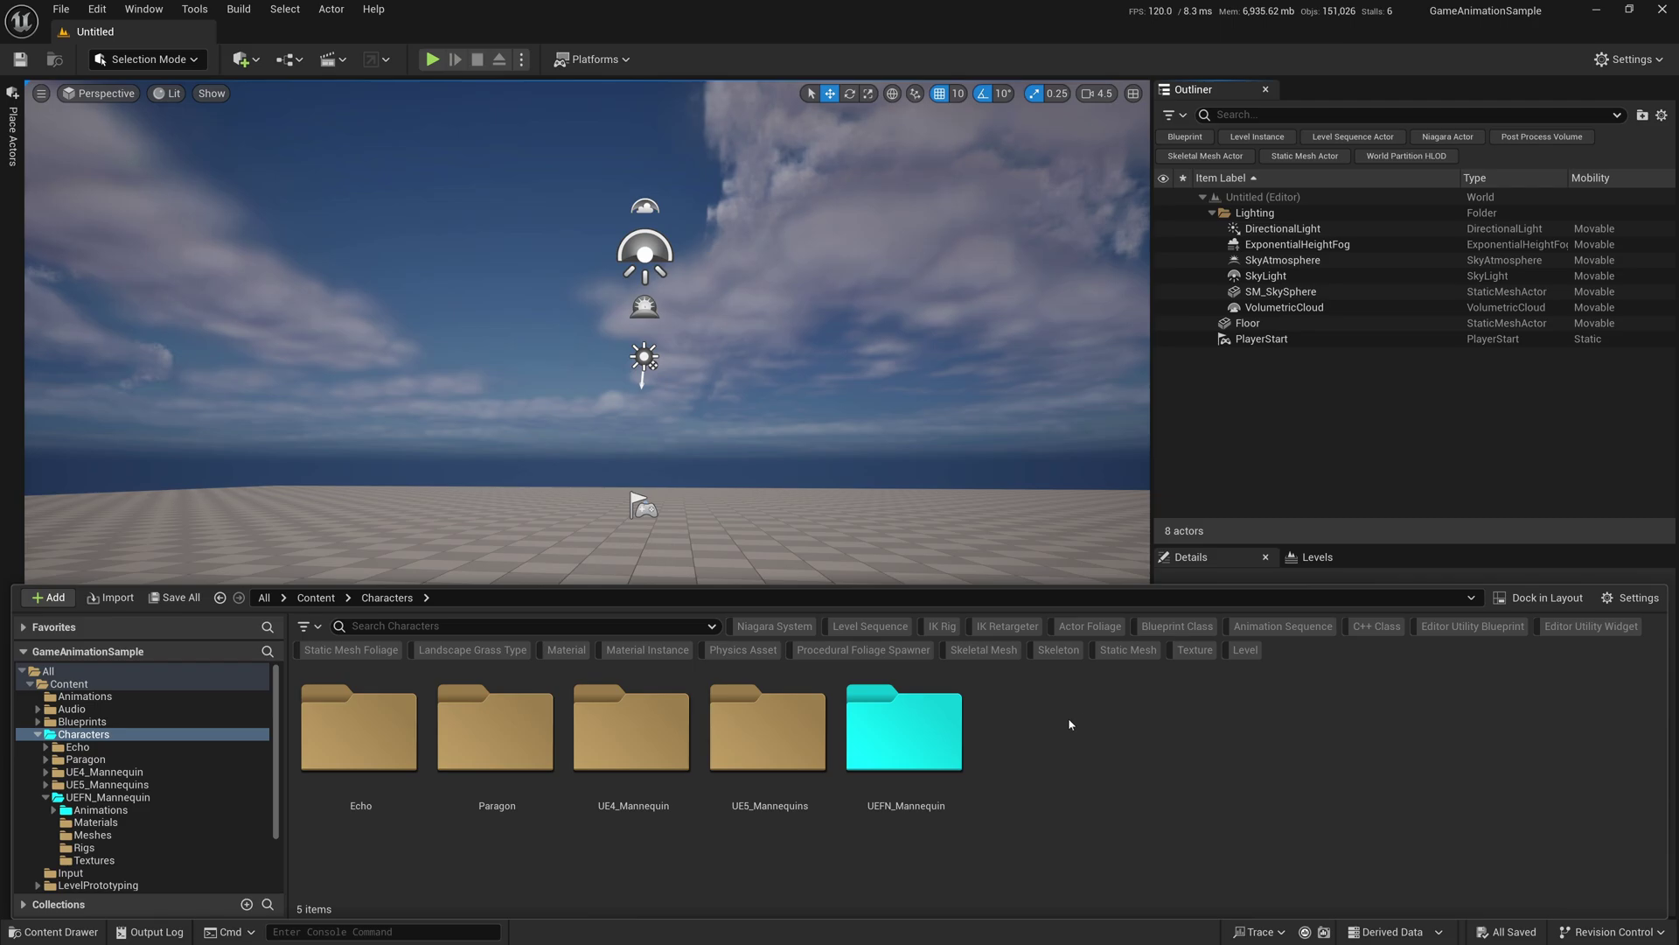
double_click(888, 735)
double_click(363, 731)
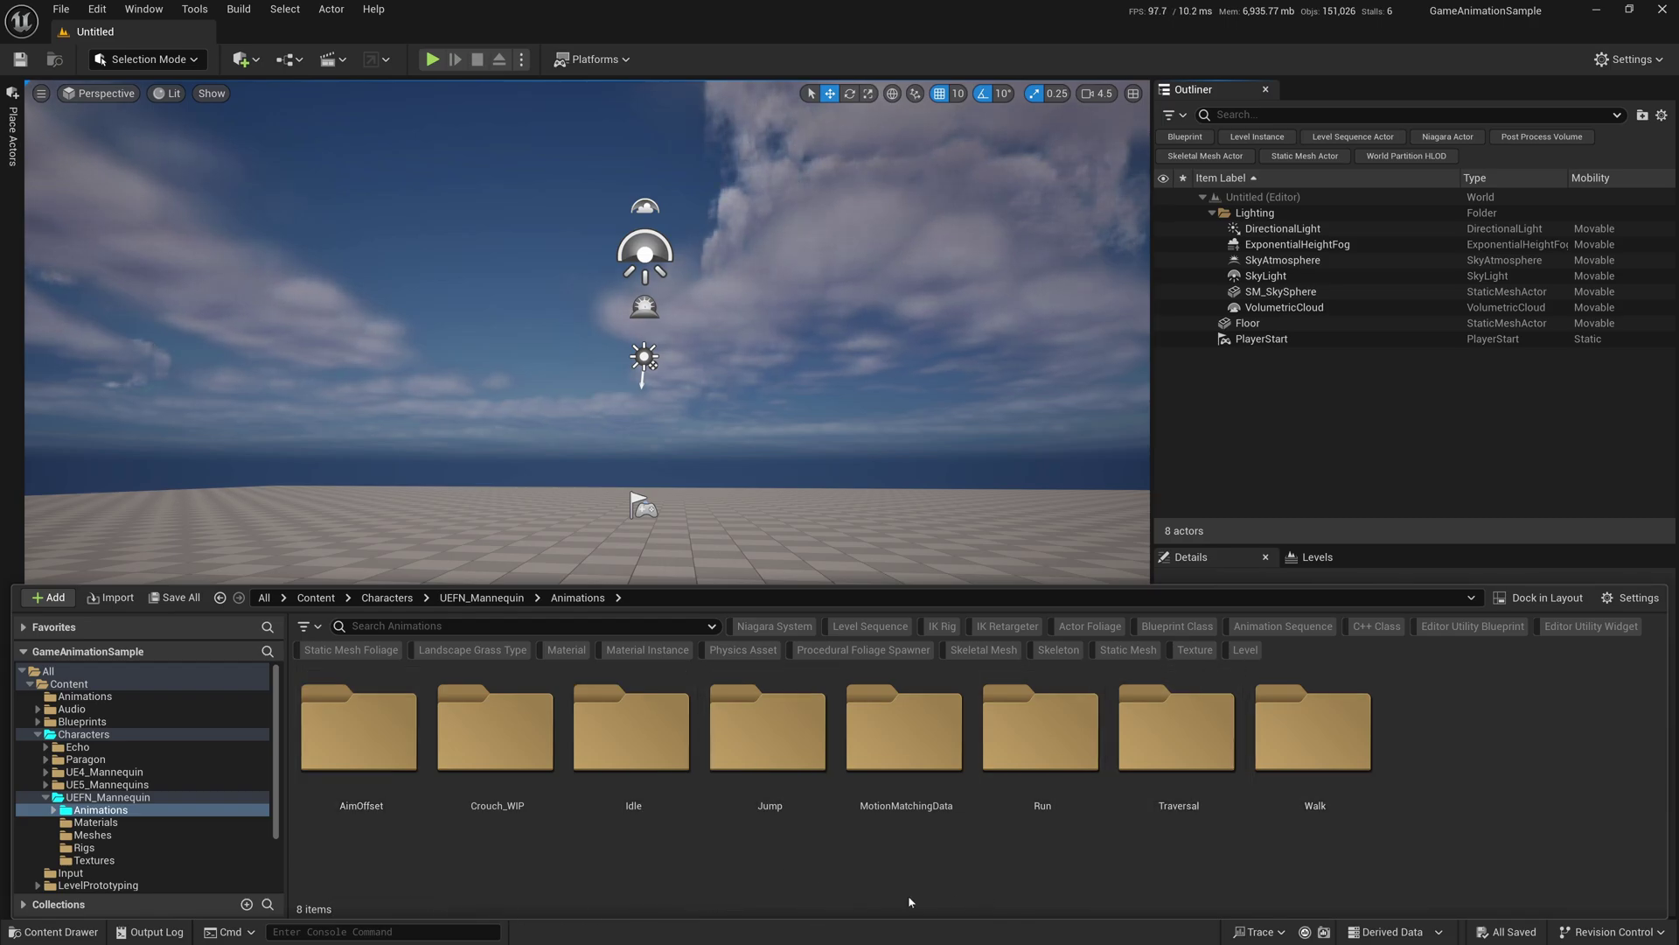
- Open the SKM_UEFN_Mannequin skeletal mesh from the UEFN_Mannequin Meshes folder
click(461, 567)
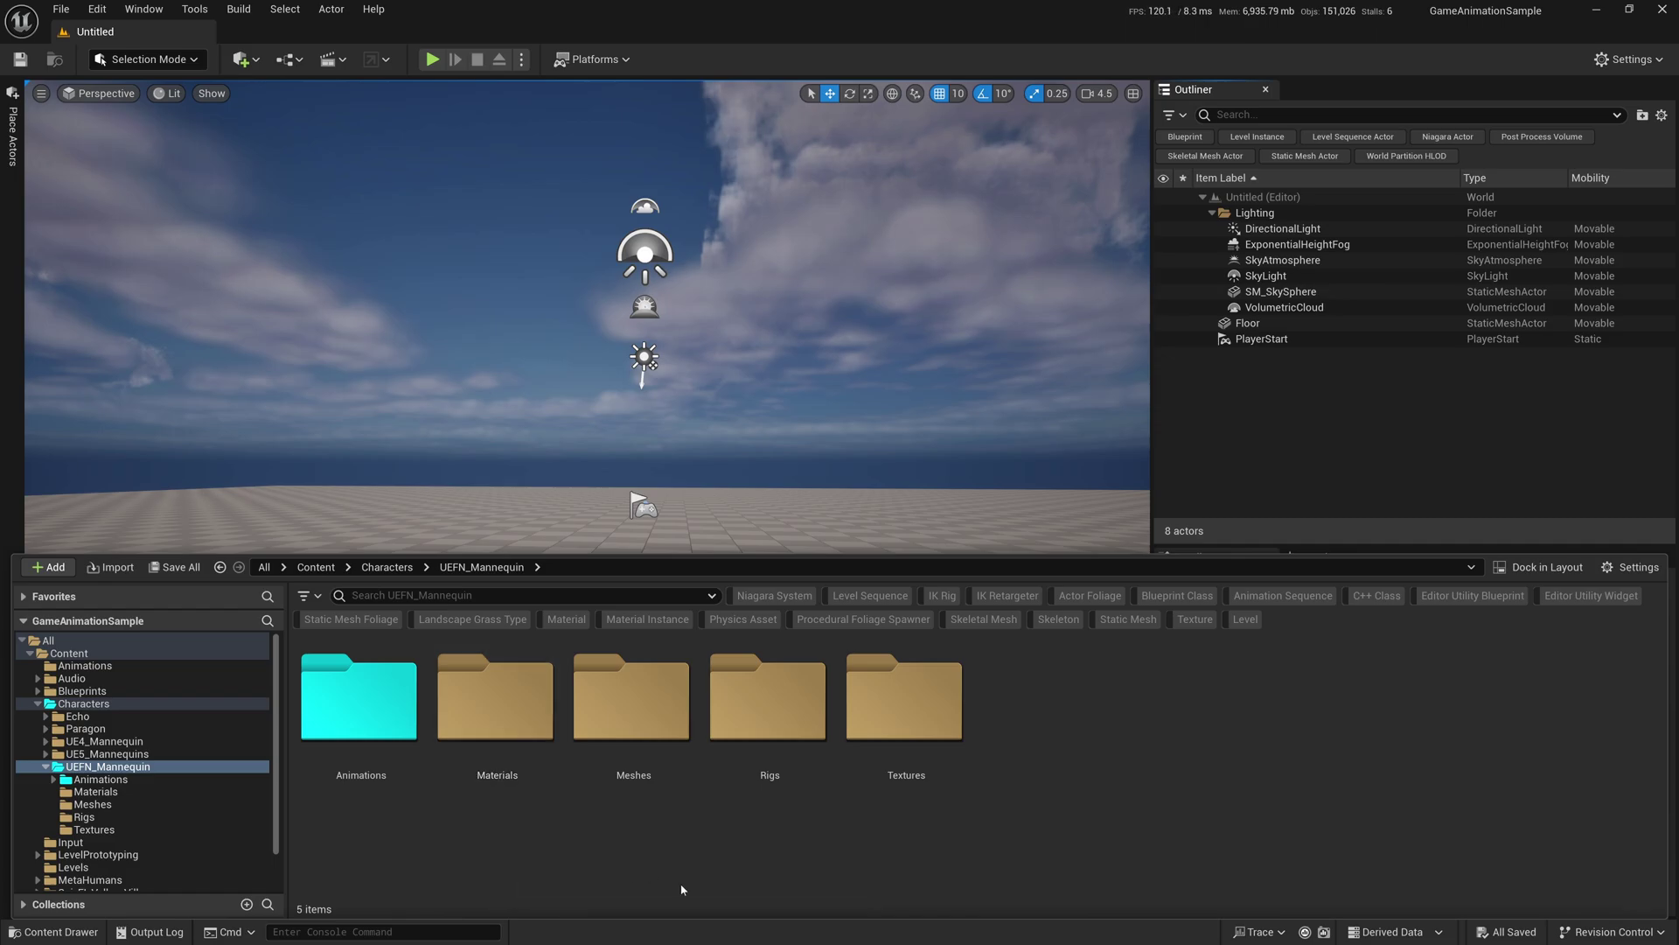
click(652, 694)
double_click(651, 693)
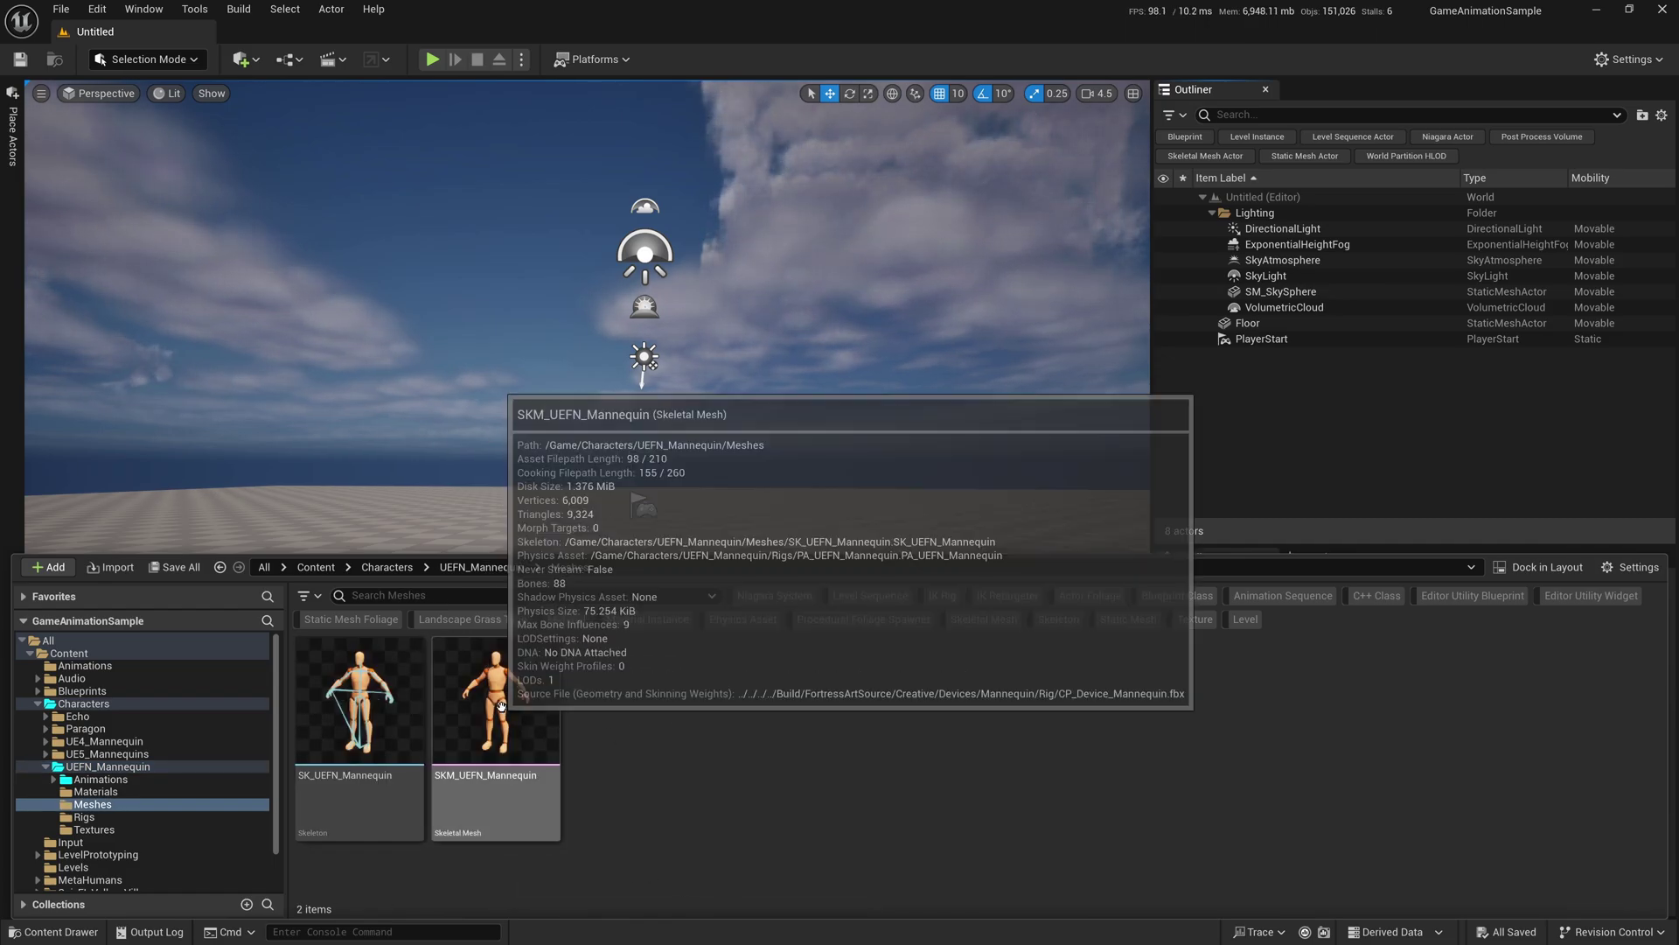
click(502, 705)
double_click(497, 705)
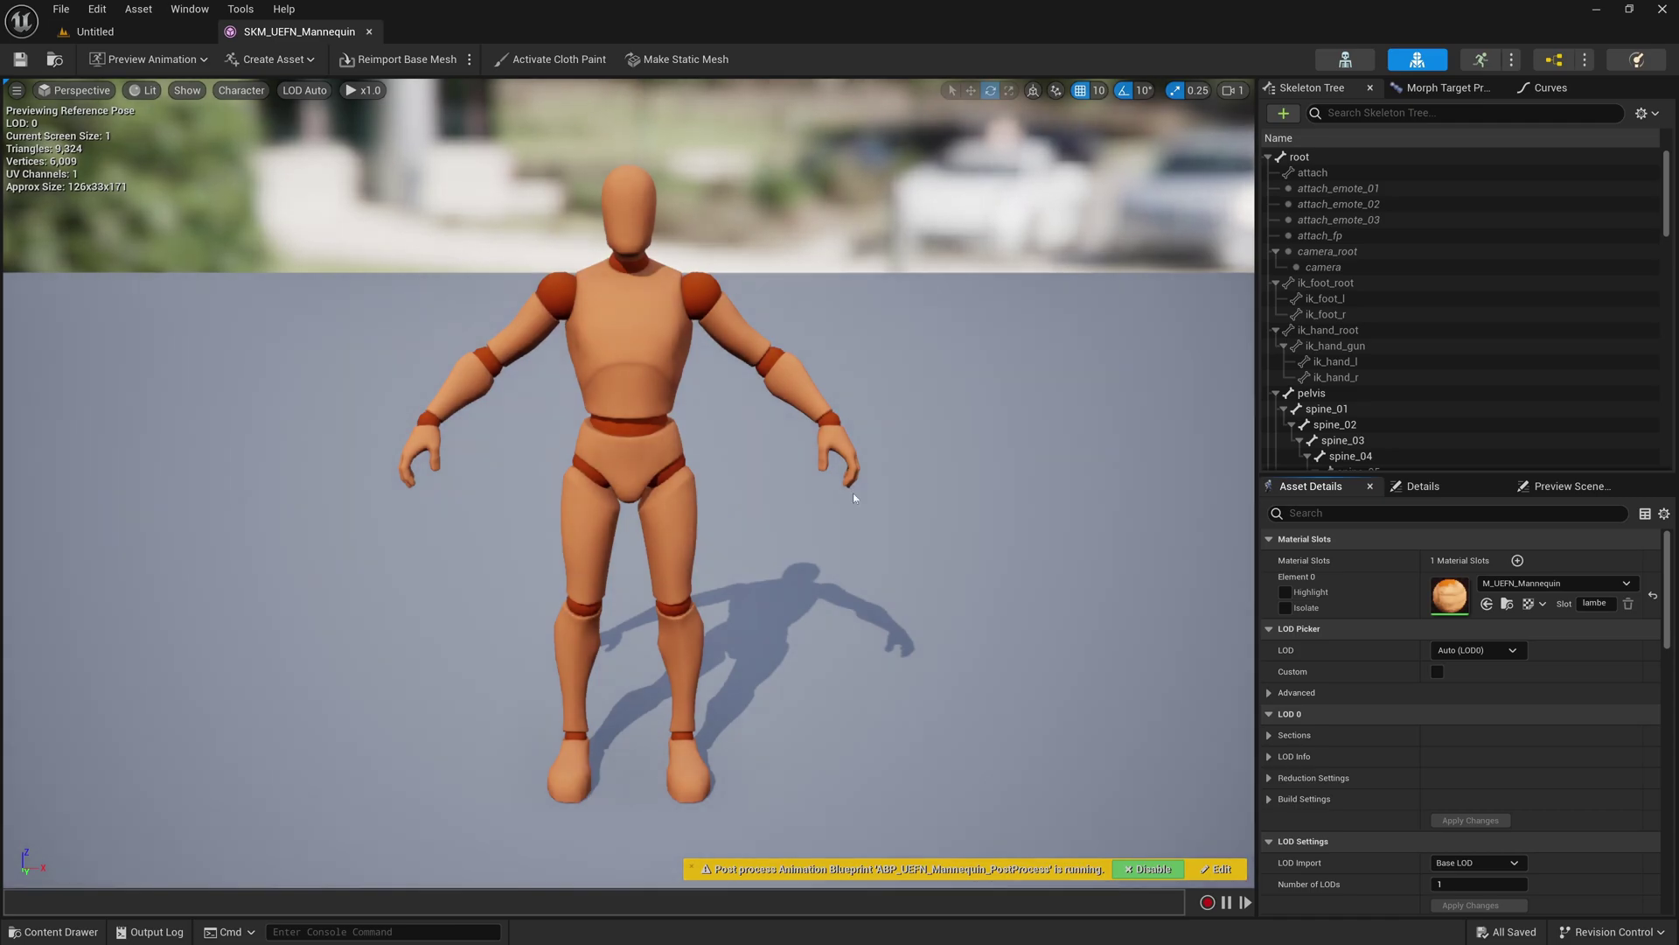
- Open the mannequin's skeleton from its skeletal mesh and dock the skeleton editor beside the other open assets
mouse_move(796, 516)
mouse_down()
mouse_move(770, 525)
mouse_move(814, 510)
mouse_up()
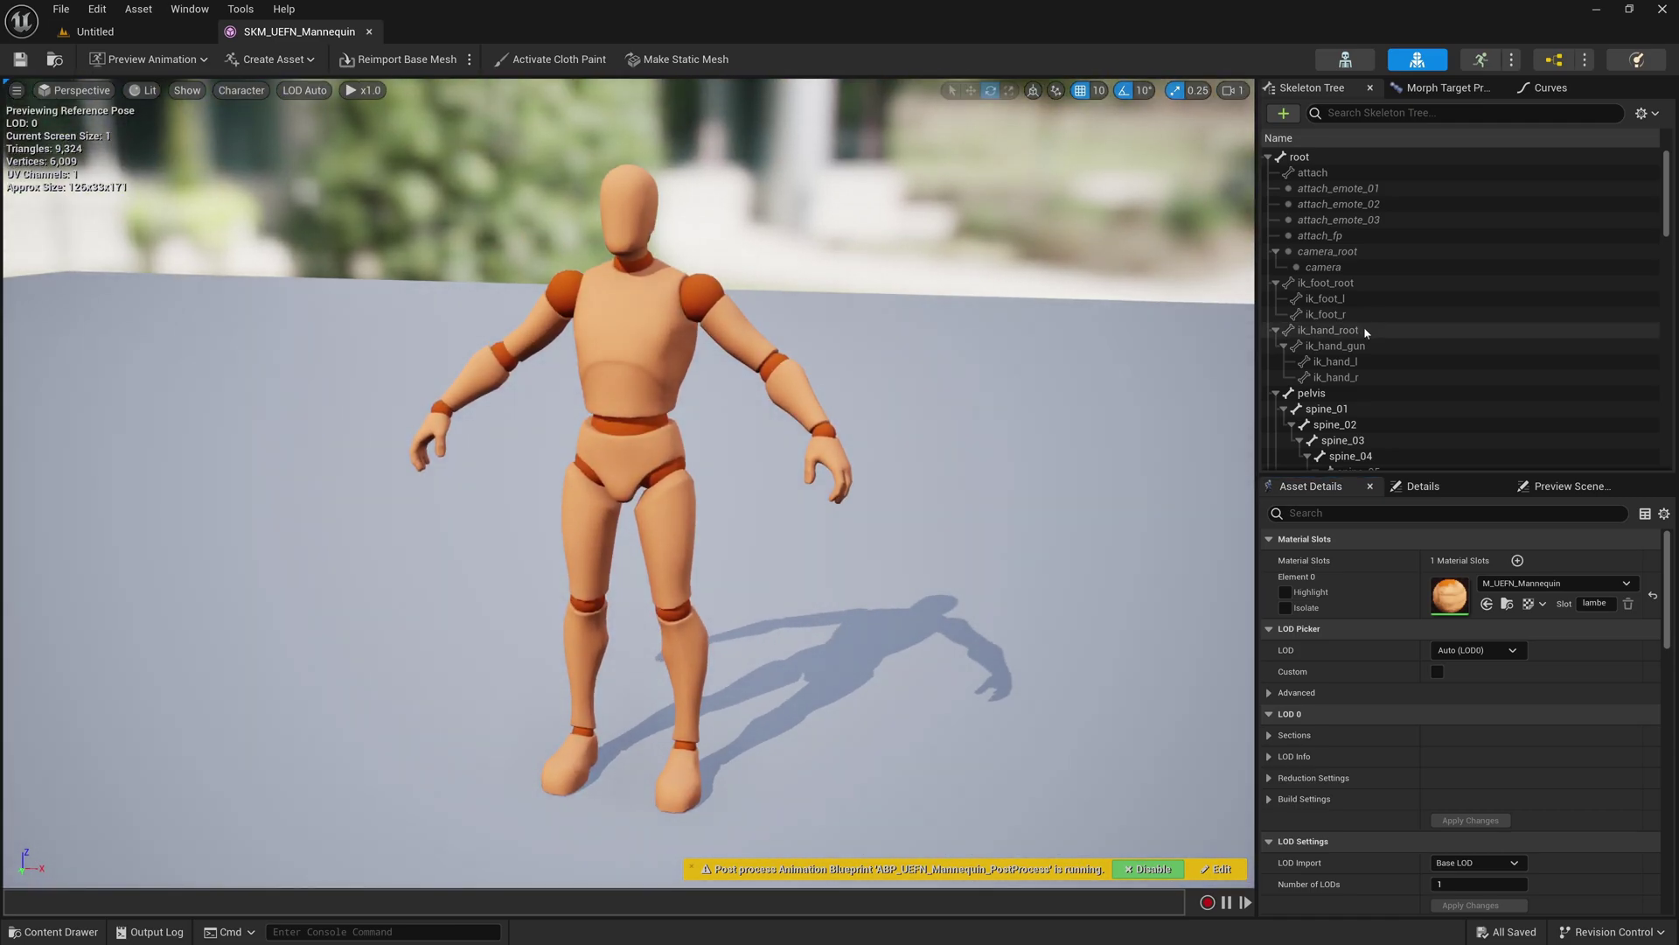
drag(1258, 271, 1066, 271)
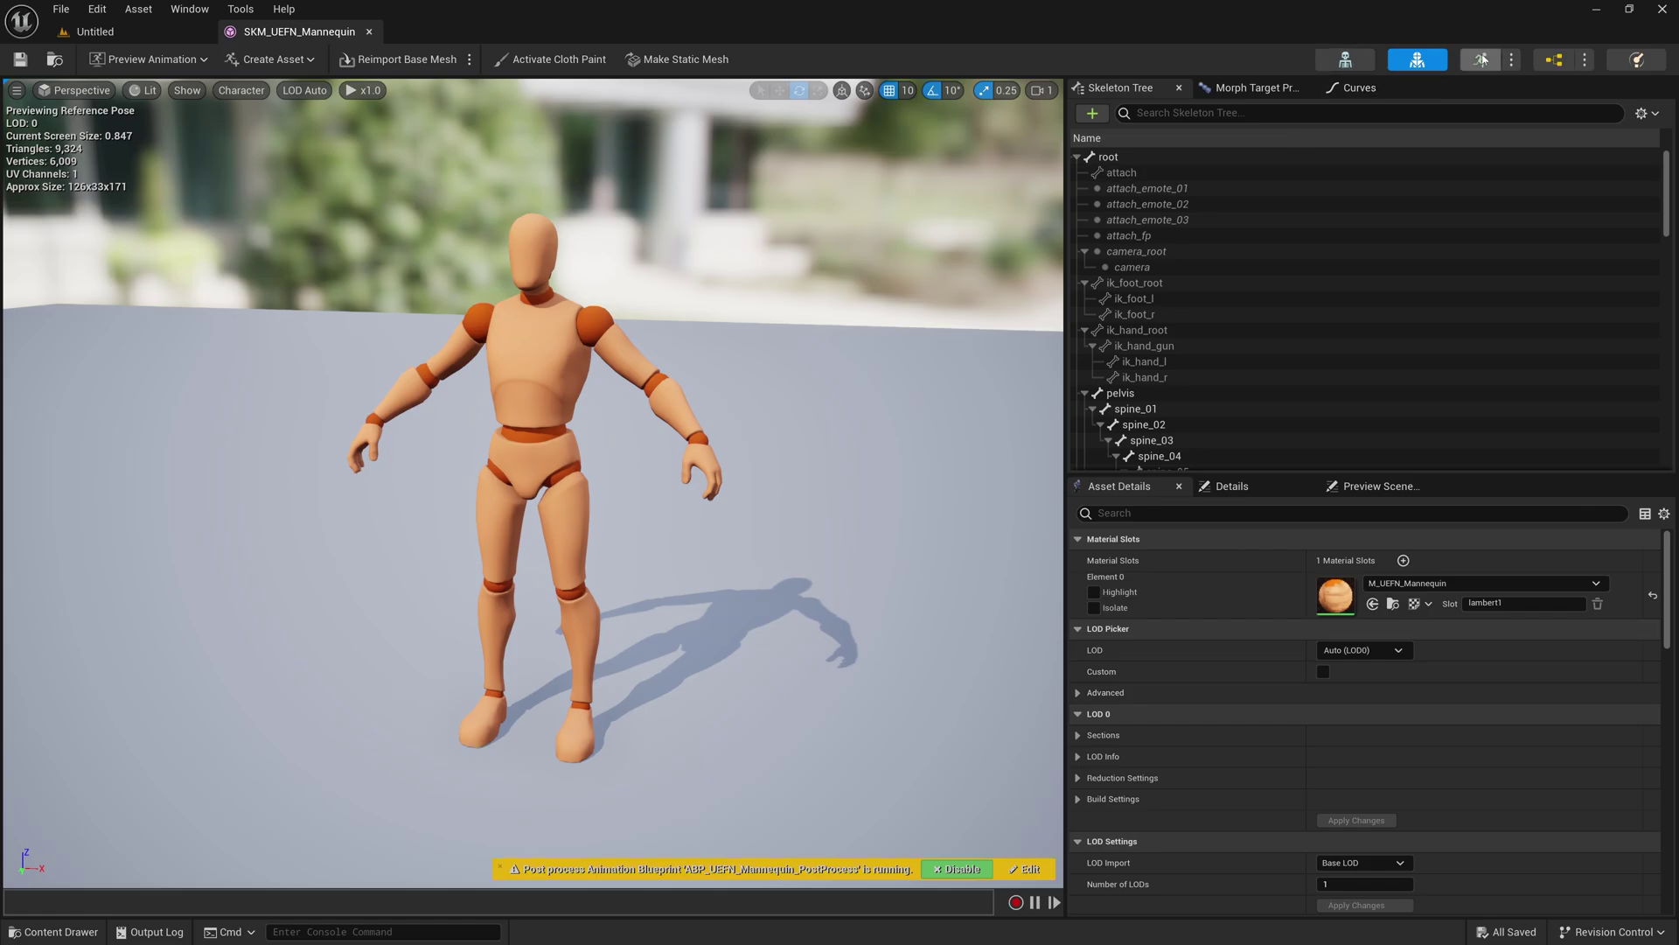
click(1345, 60)
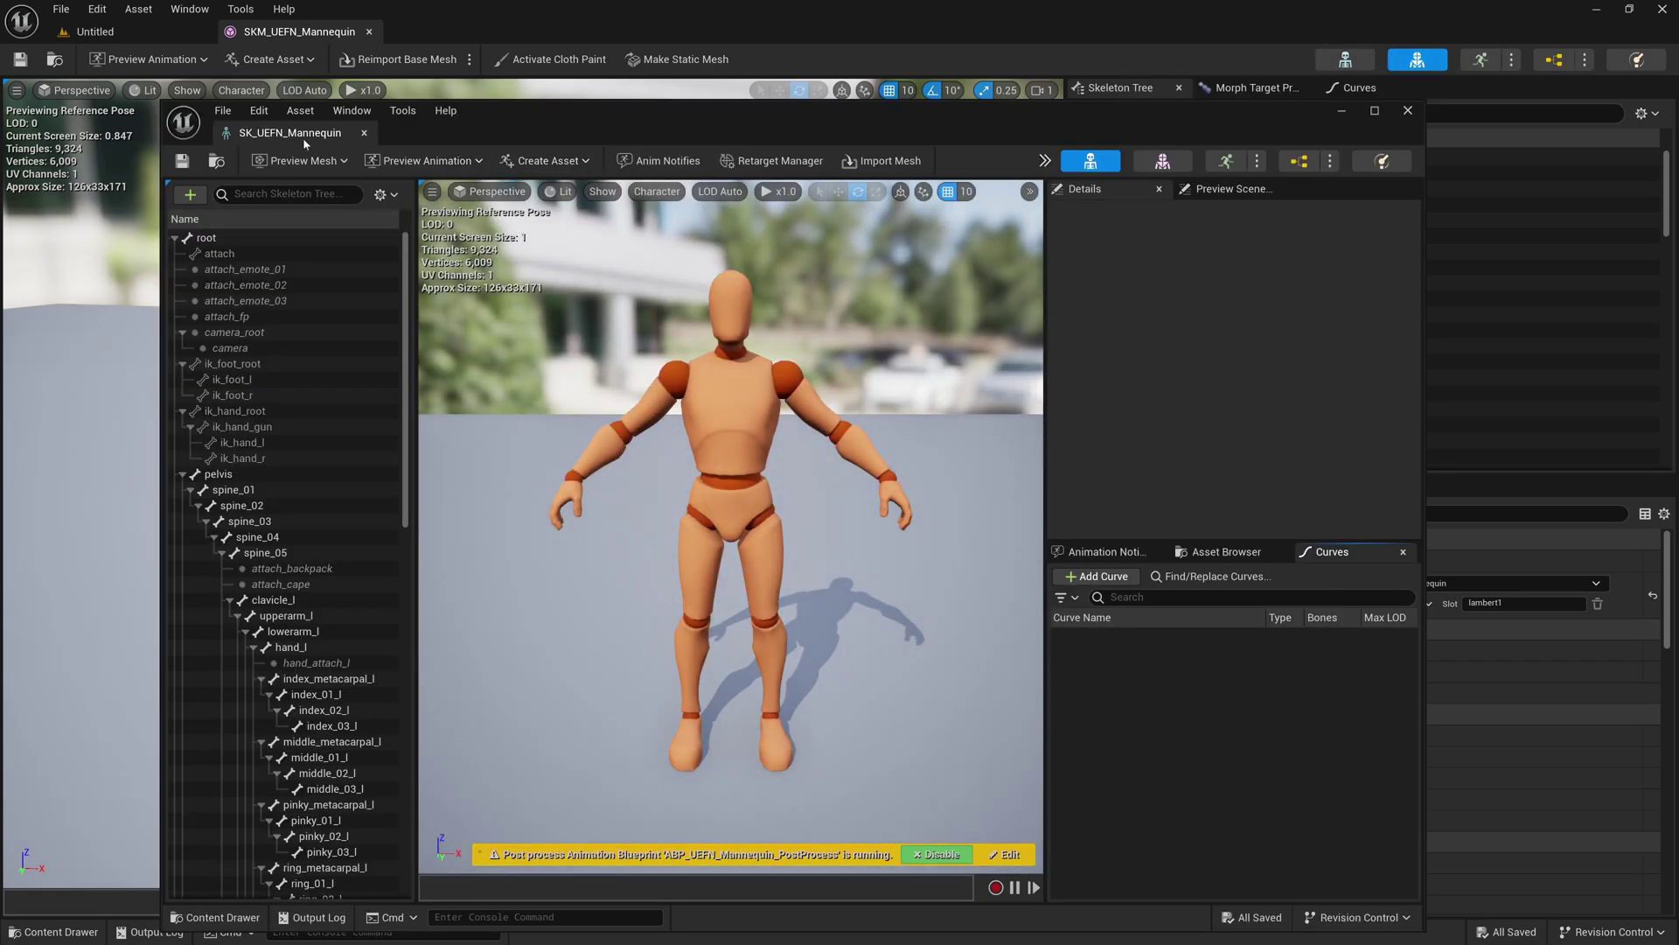
drag(302, 133, 463, 31)
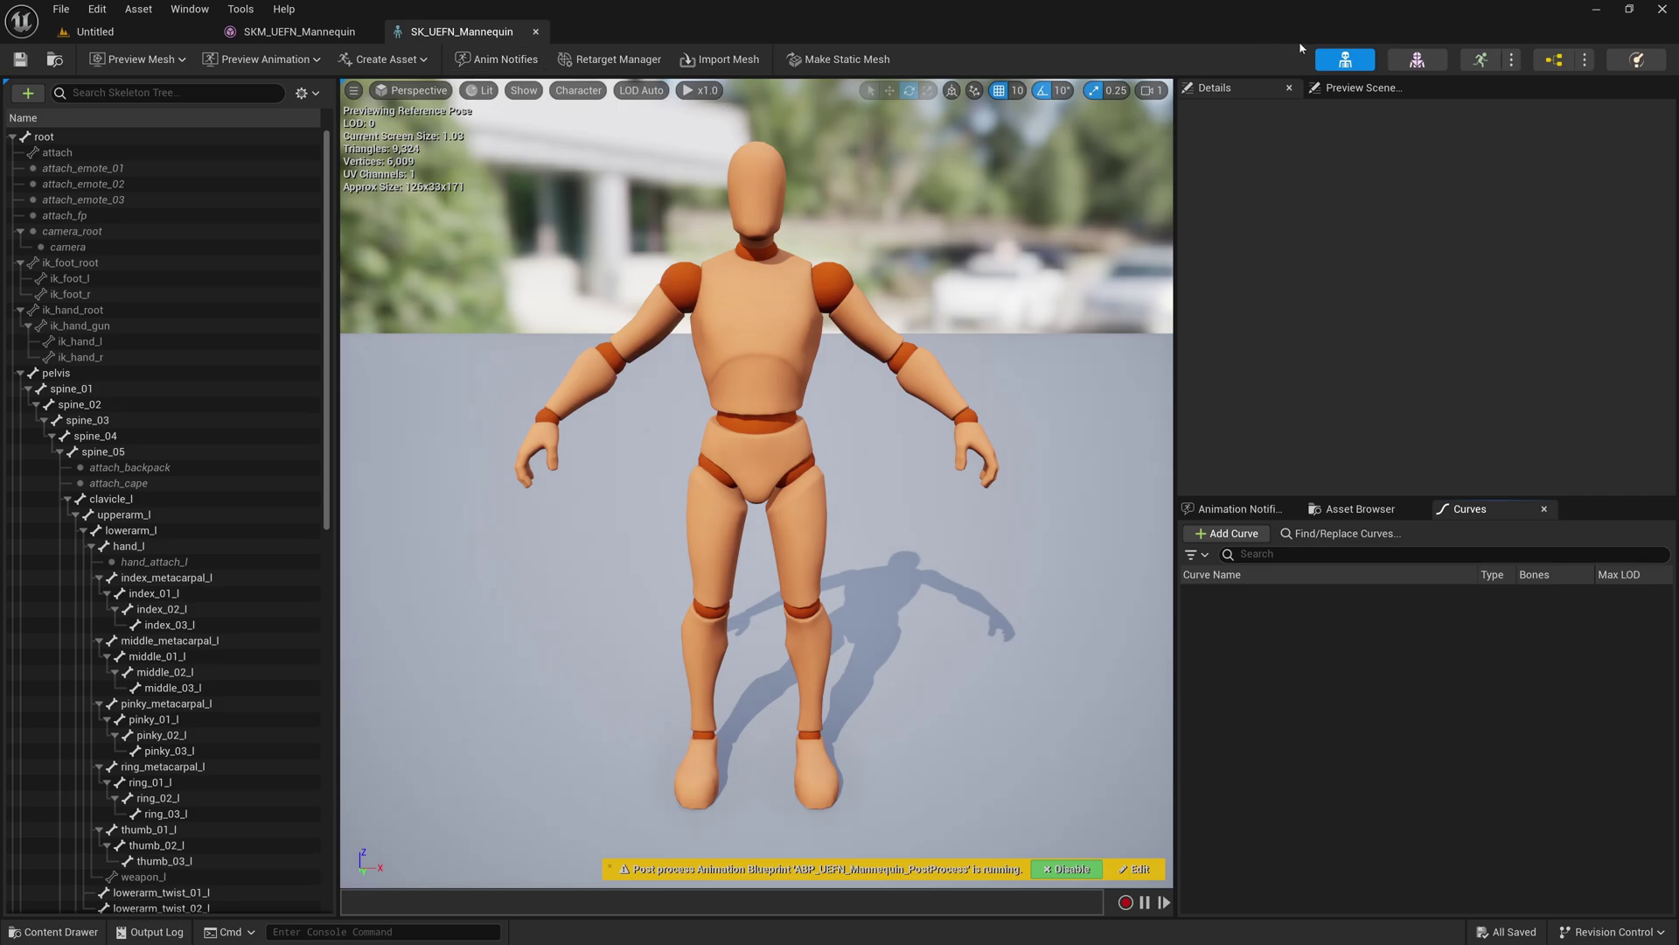
- Switch the mannequin to animation editing and show the list of its animation assets
click(1483, 63)
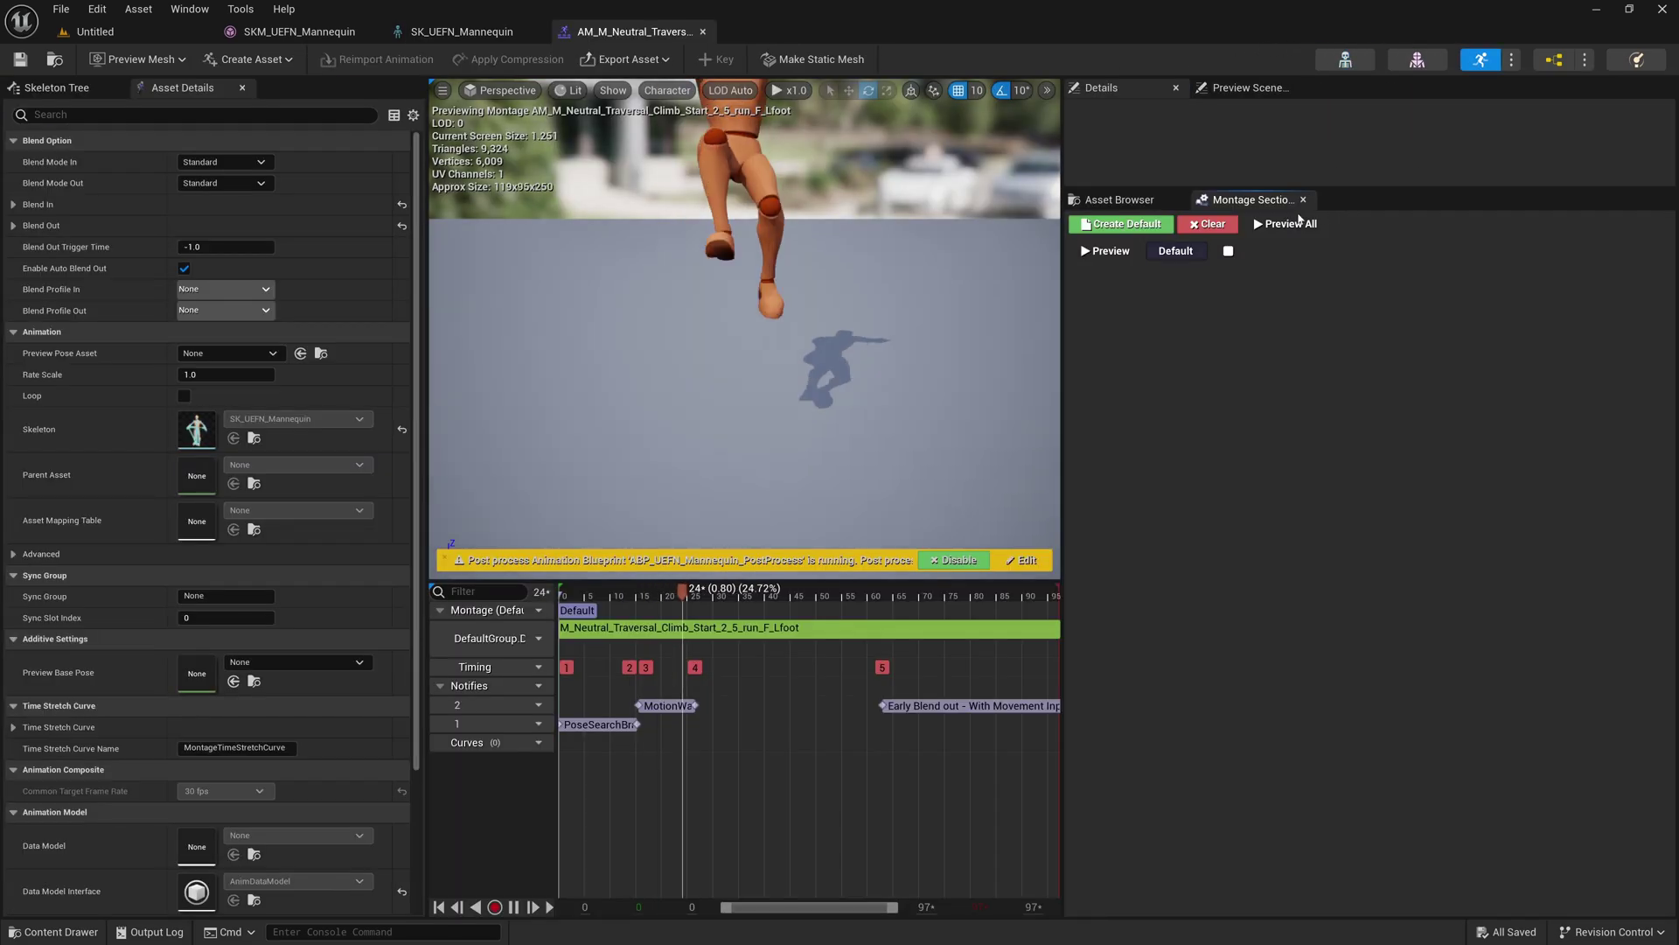
click(1121, 200)
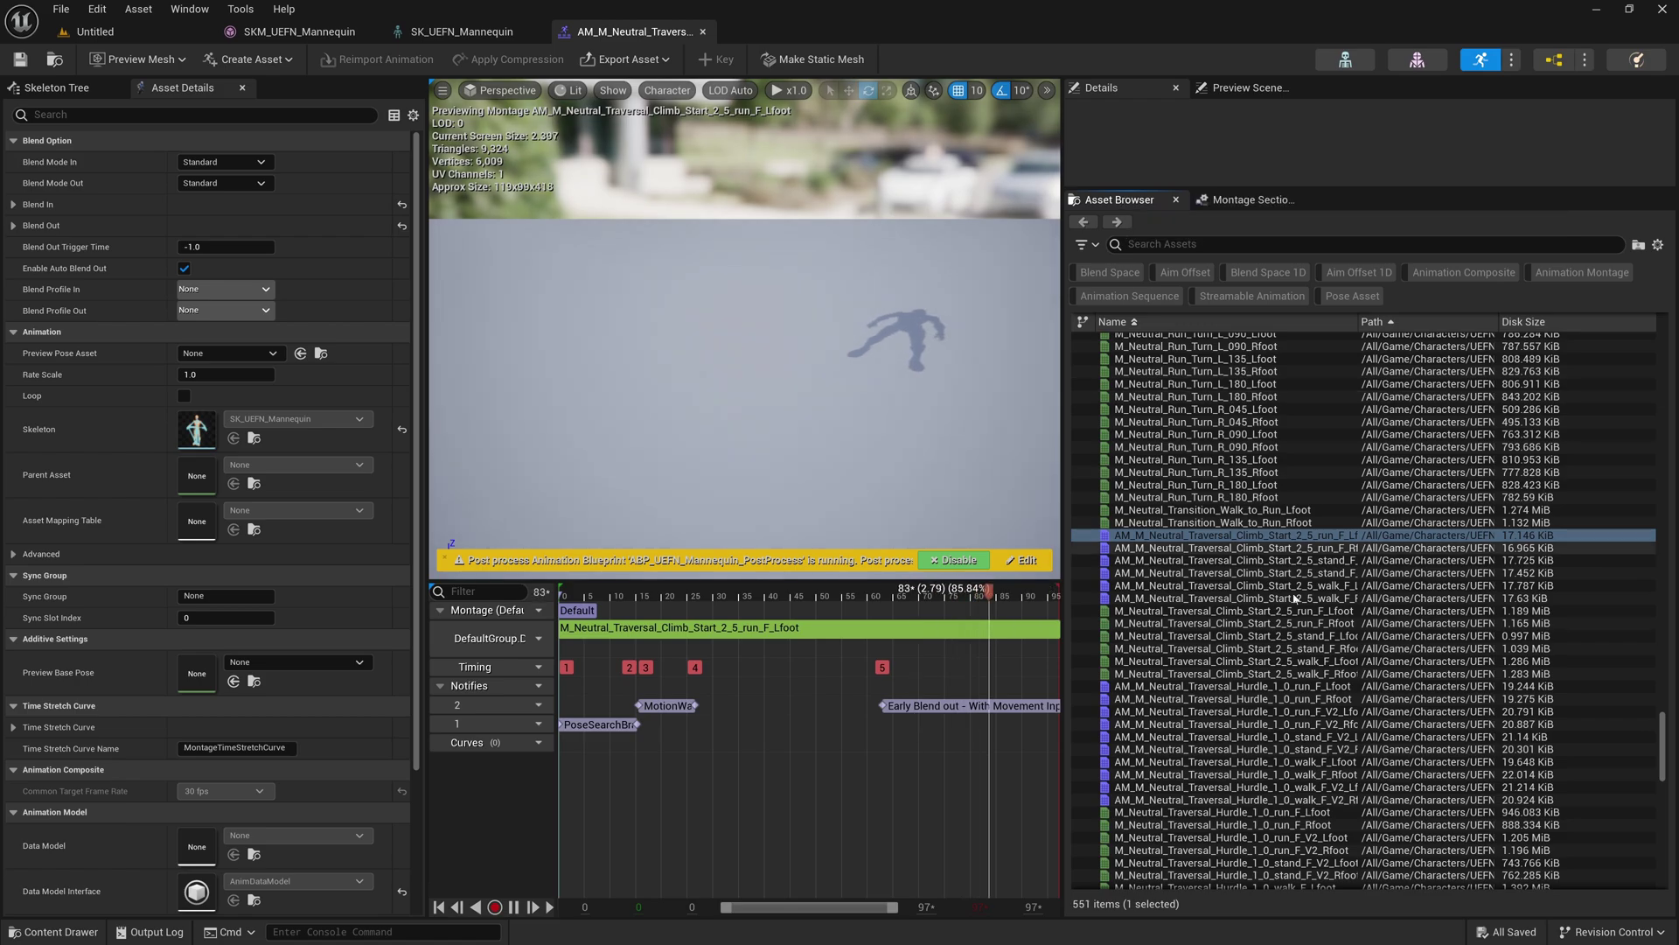
drag(1662, 733, 1643, 517)
scroll(1643, 517, down, 3)
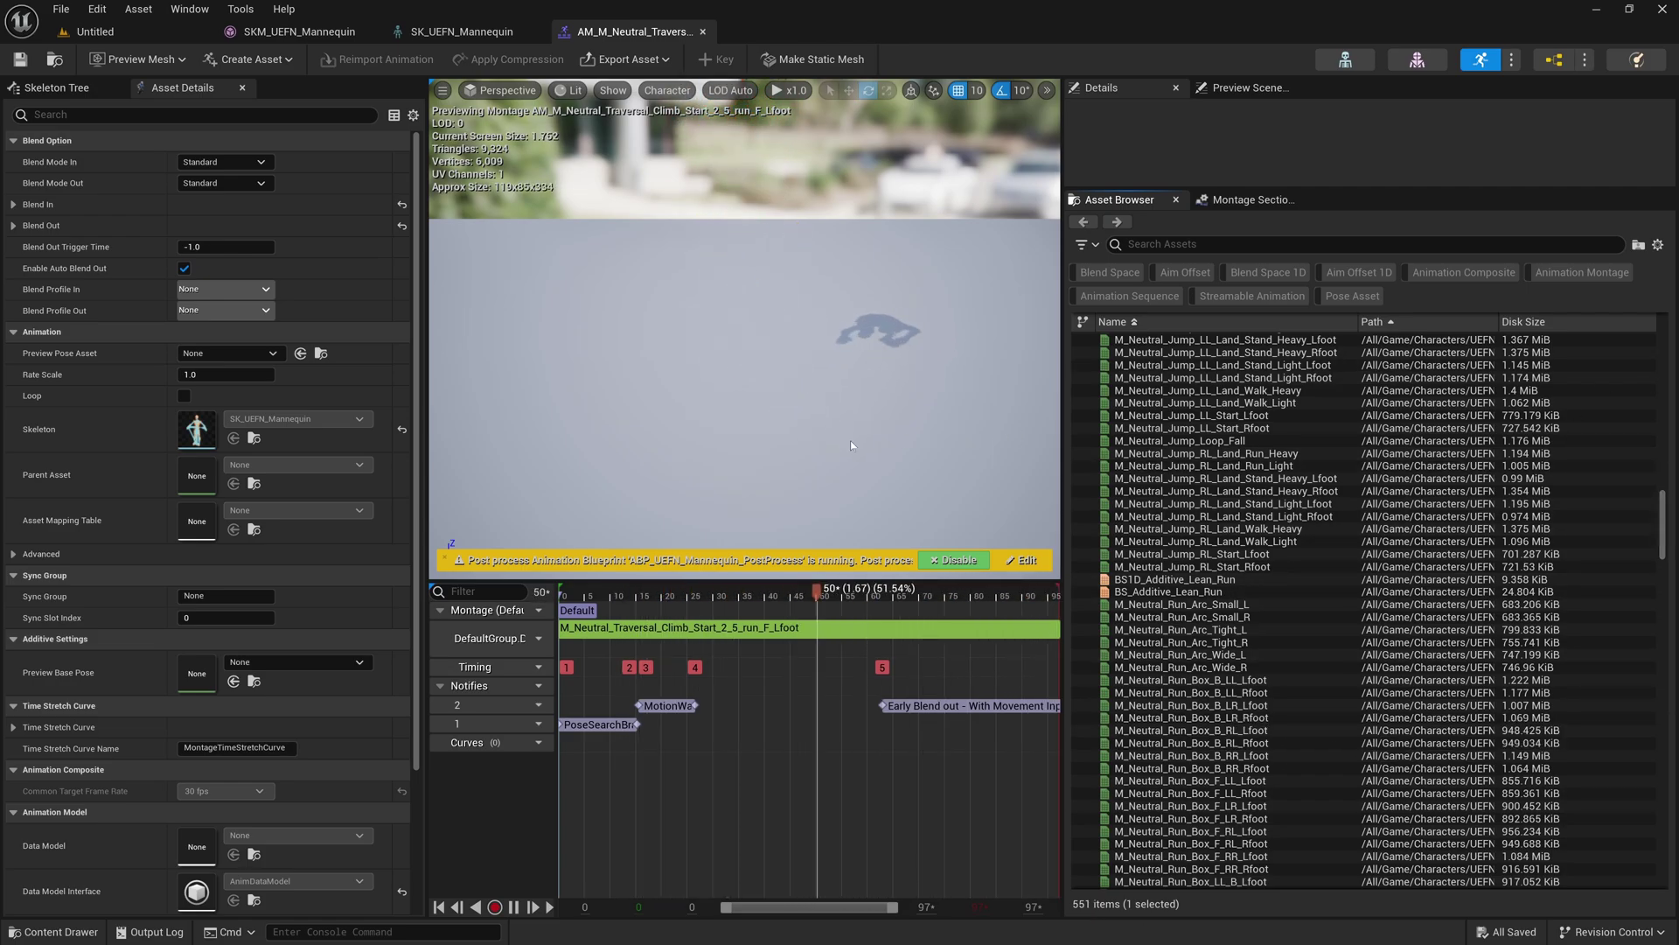
scroll(827, 412, down, 5)
right_drag(812, 339, 768, 334)
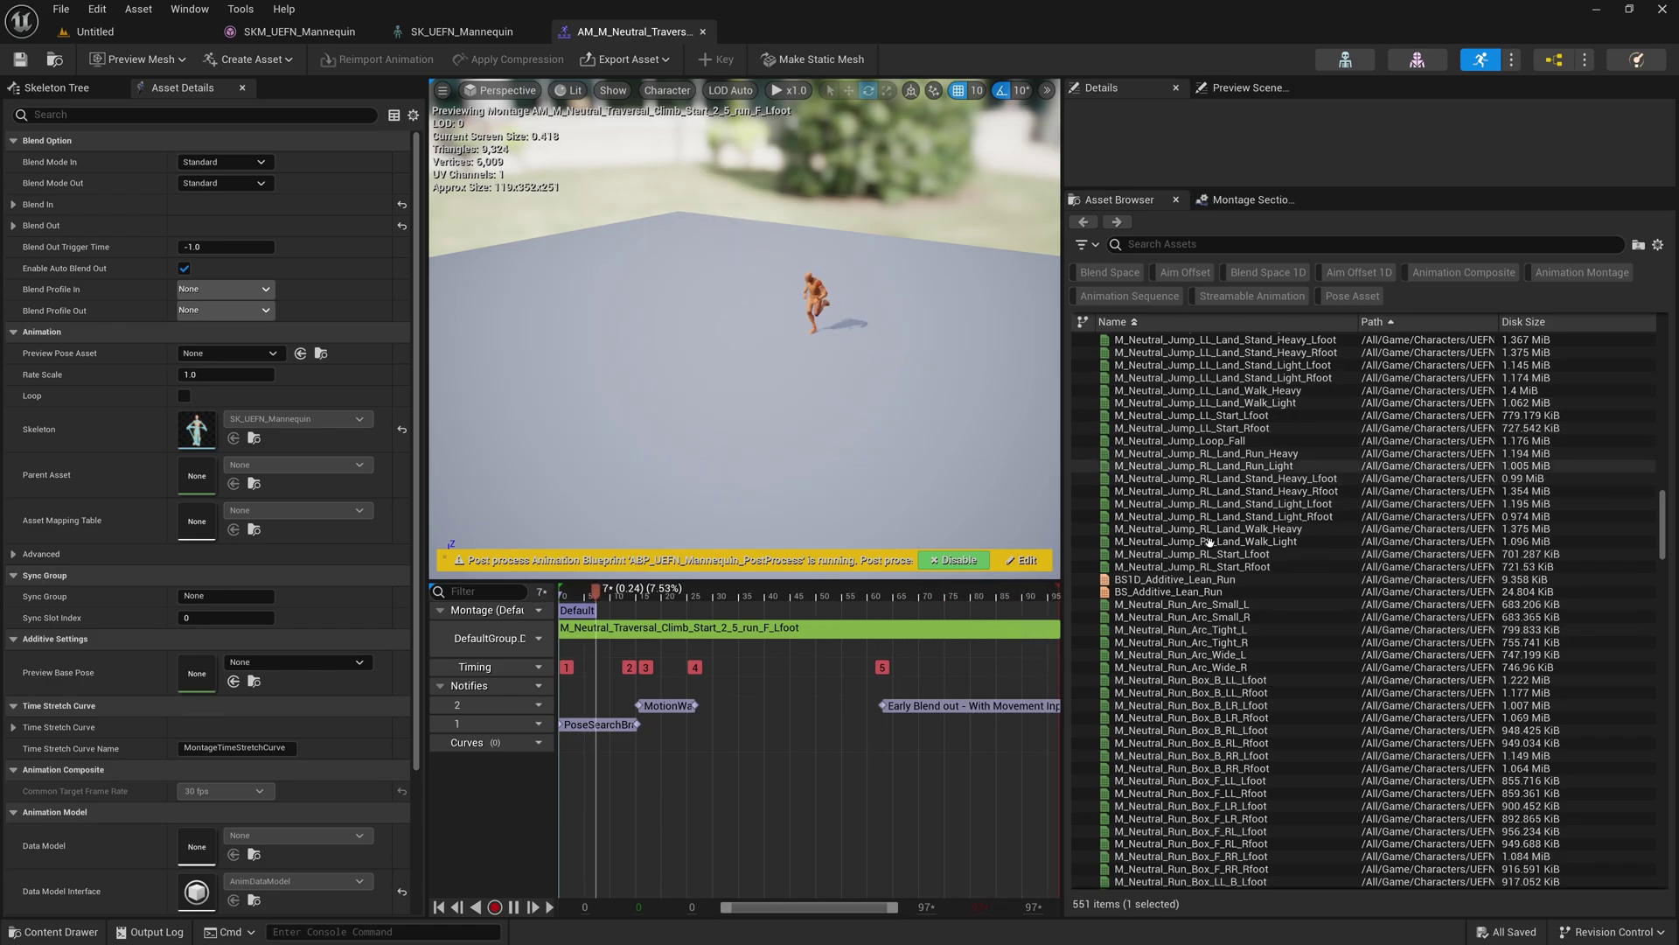
- Find the M_Neutral_Jump_F_Land_Run_Light_Rfoot animation in the asset list and open it
scroll(1636, 525, up, 20)
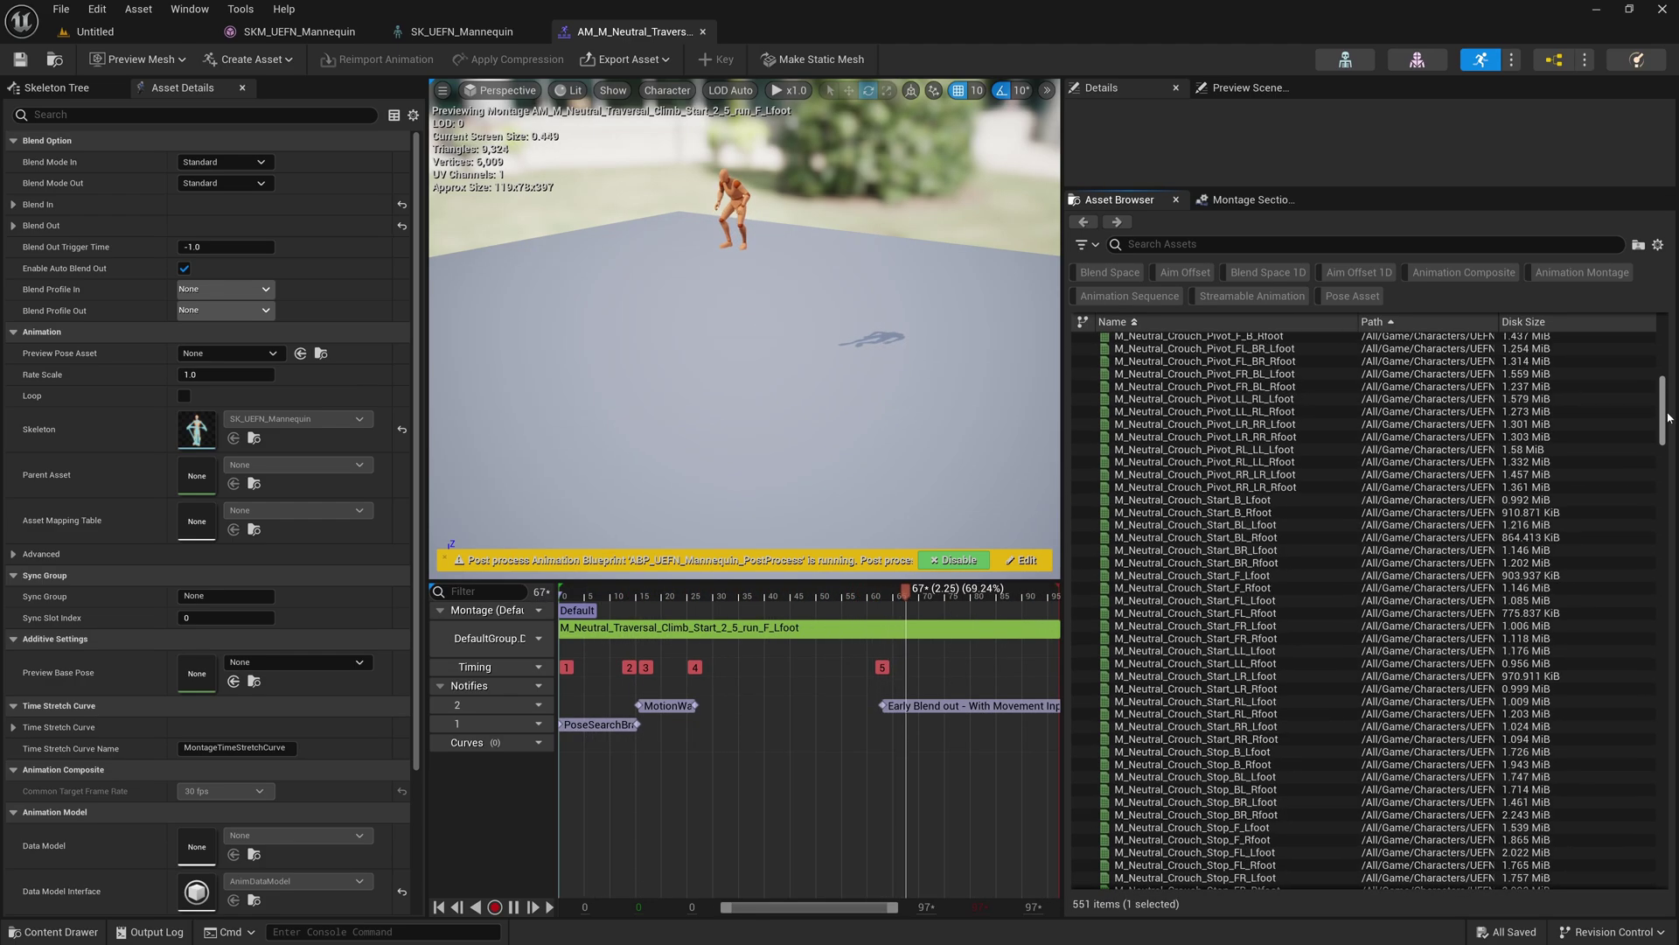
scroll(1103, 411, down, 20)
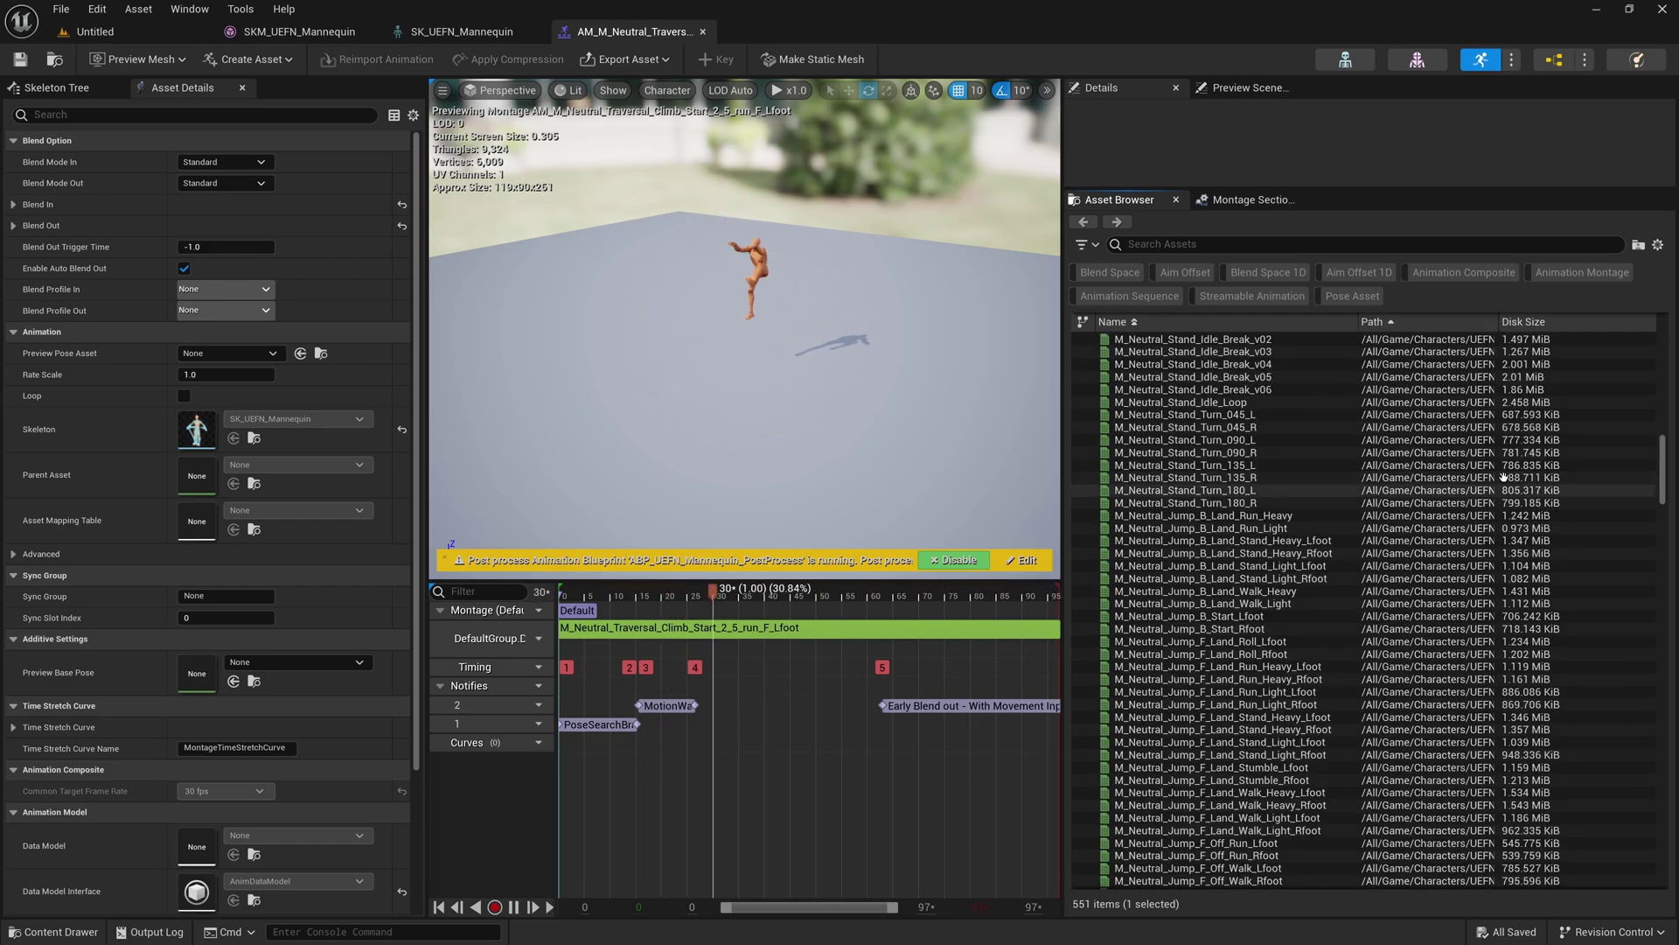
scroll(1665, 469, down, 5)
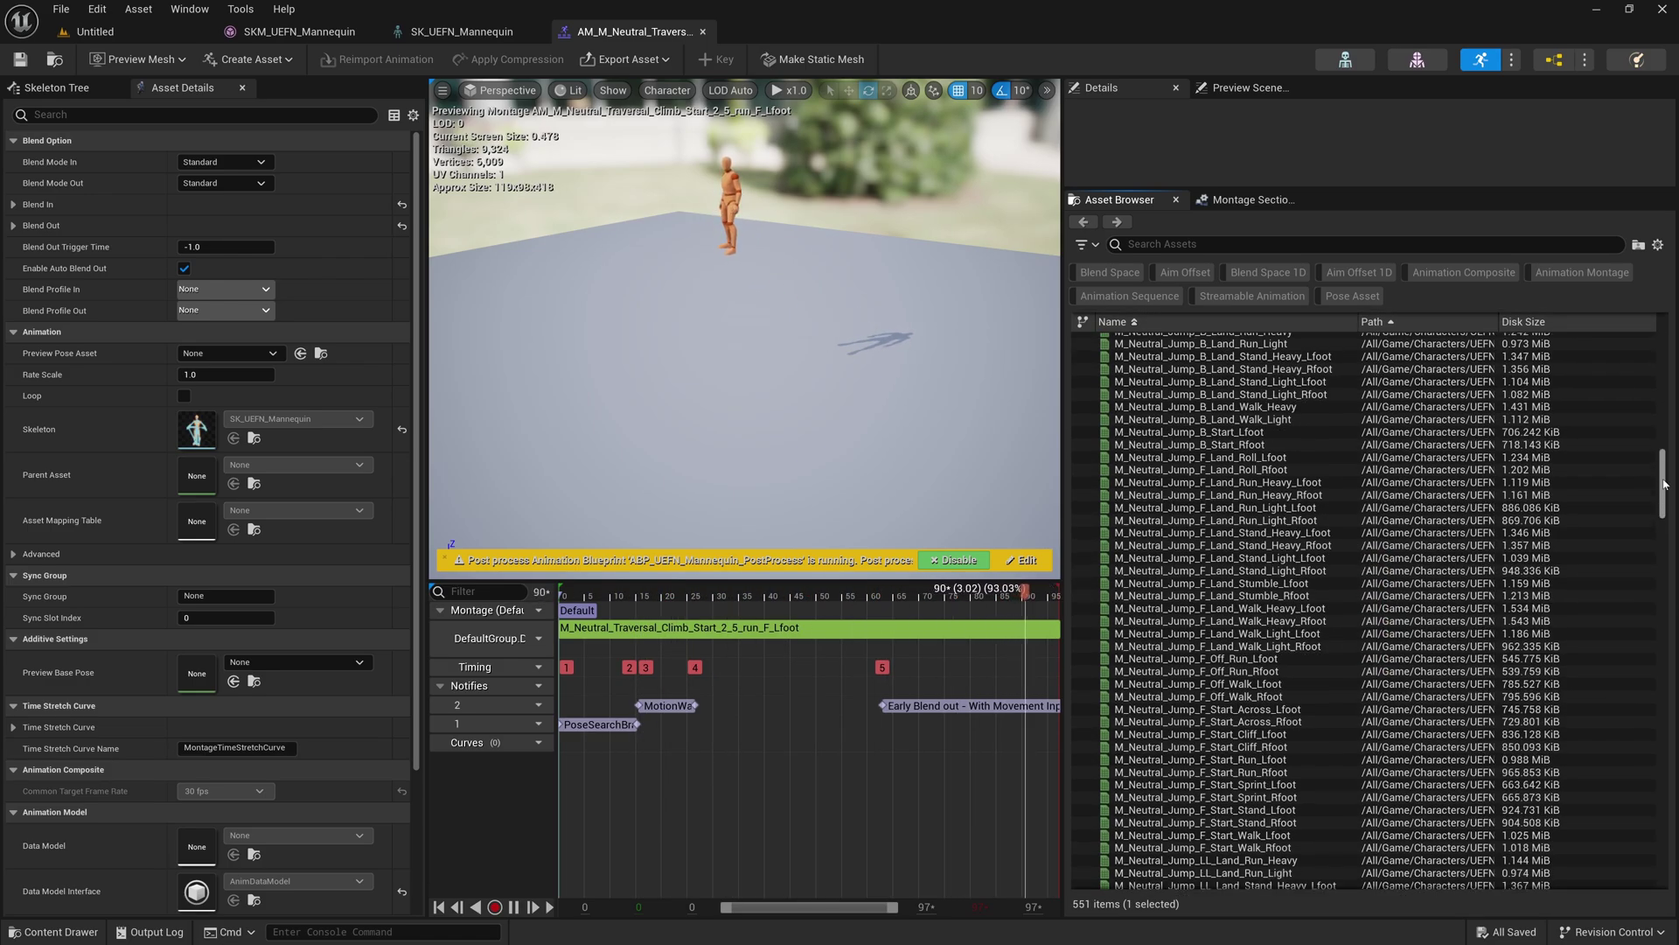
double_click(1225, 520)
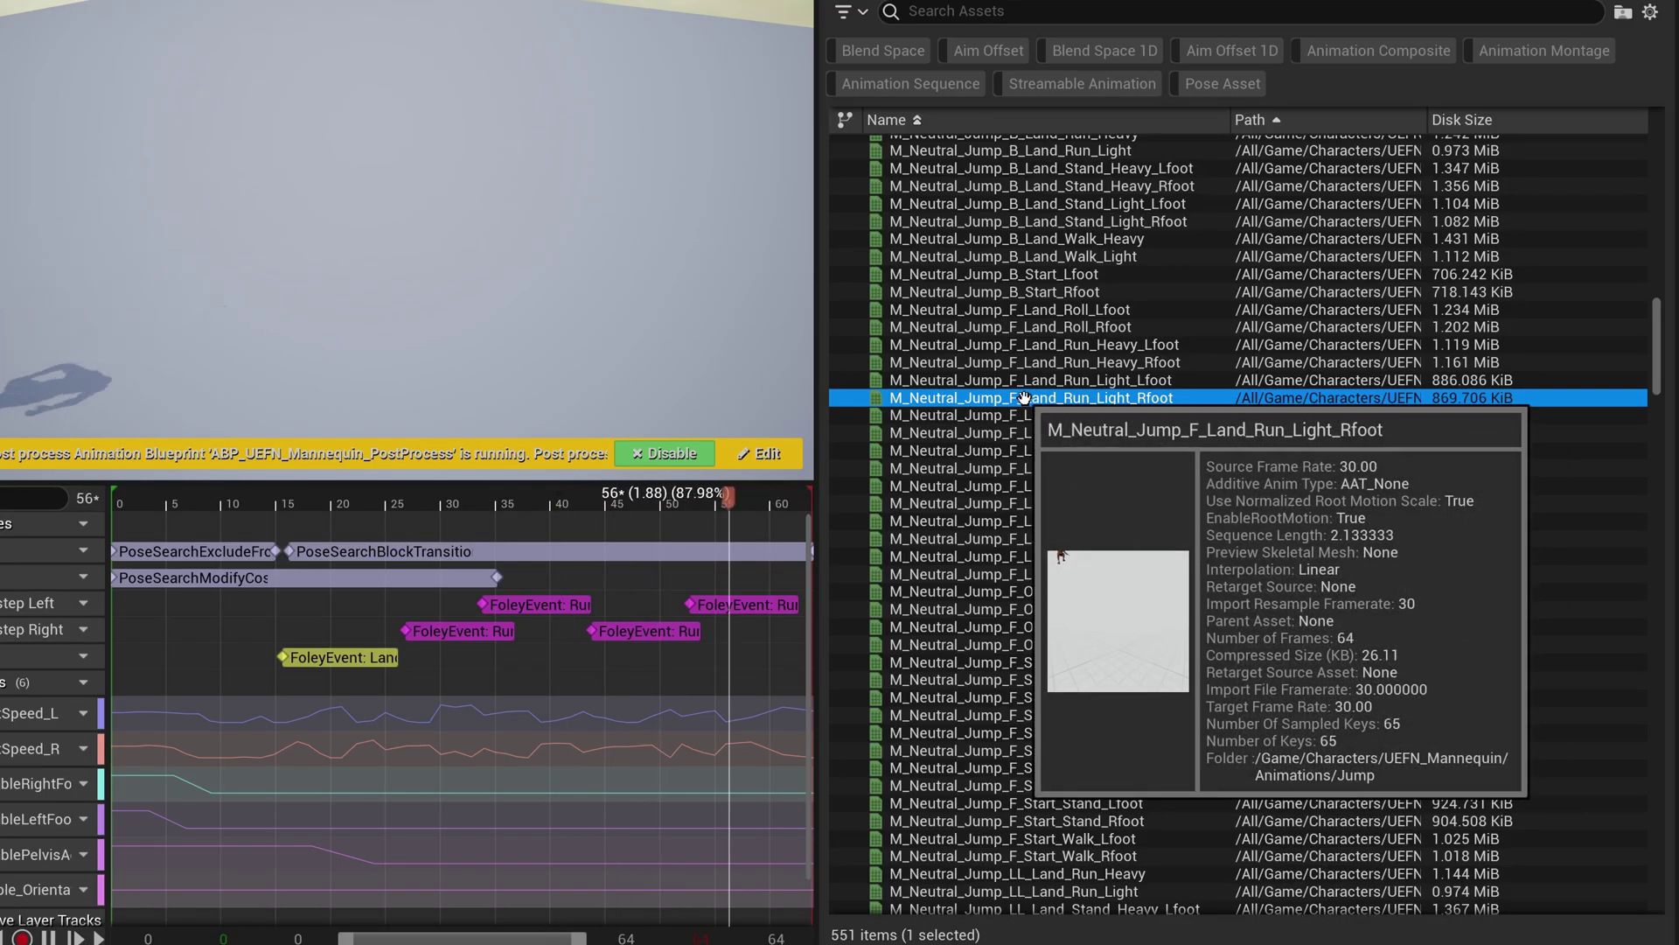
- Start exporting the M_Neutral_Jump_F_Land_Run_Light_Rfoot animation to FBX, with the project's Content/Animations folder as destination
right_click(1023, 398)
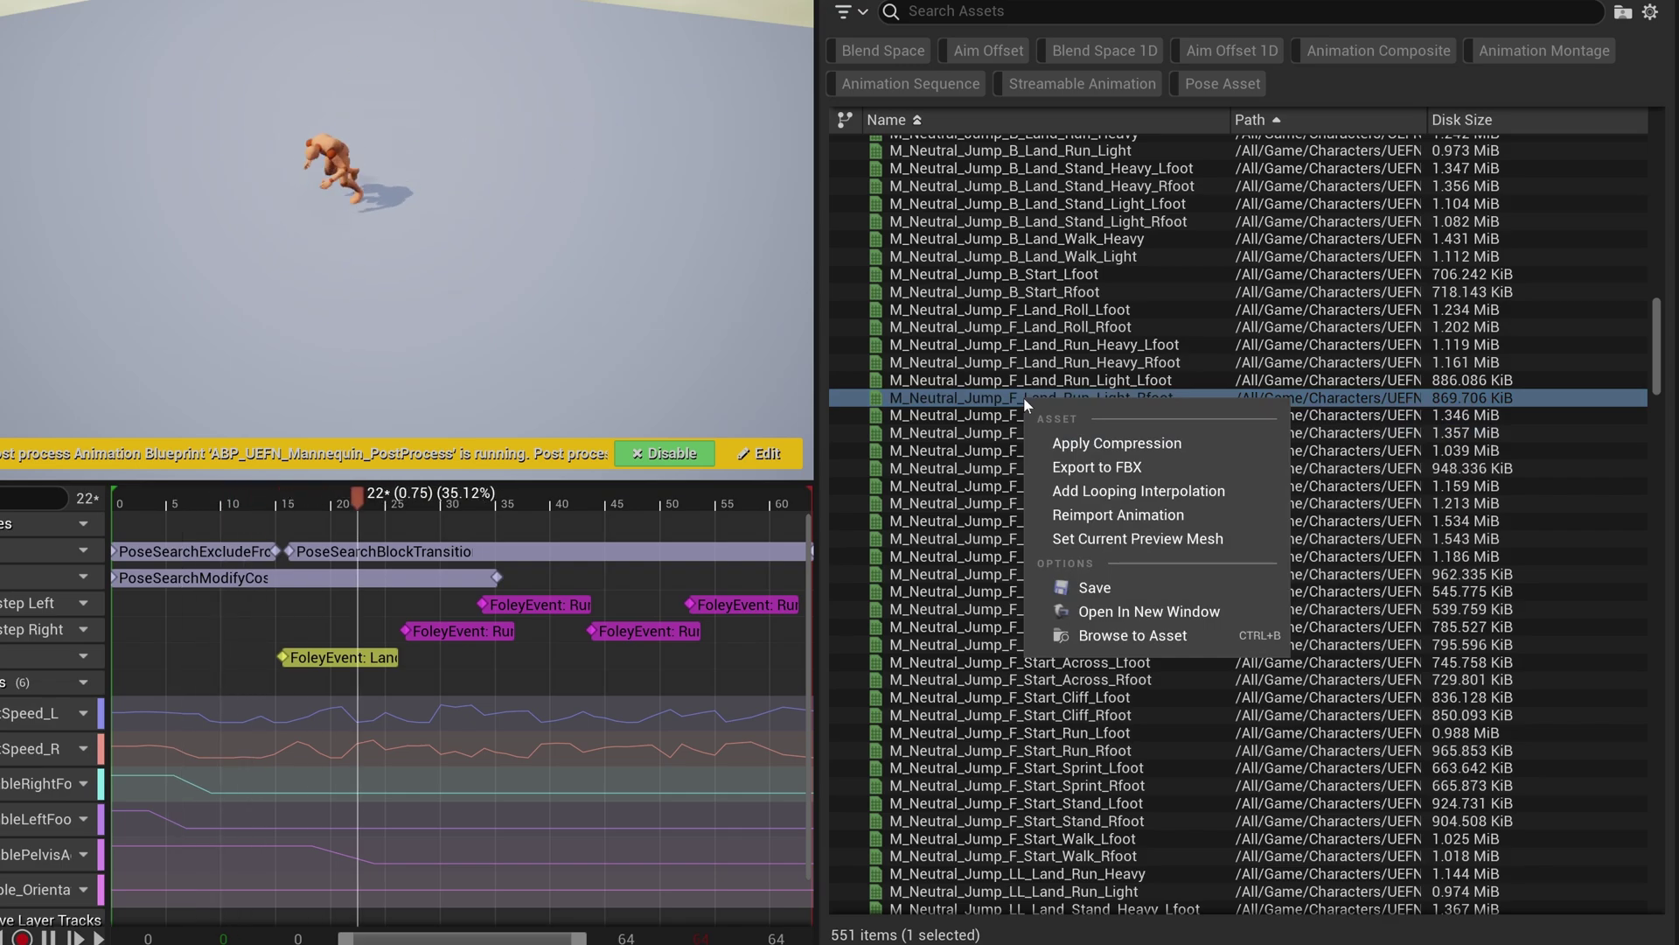
click(1105, 473)
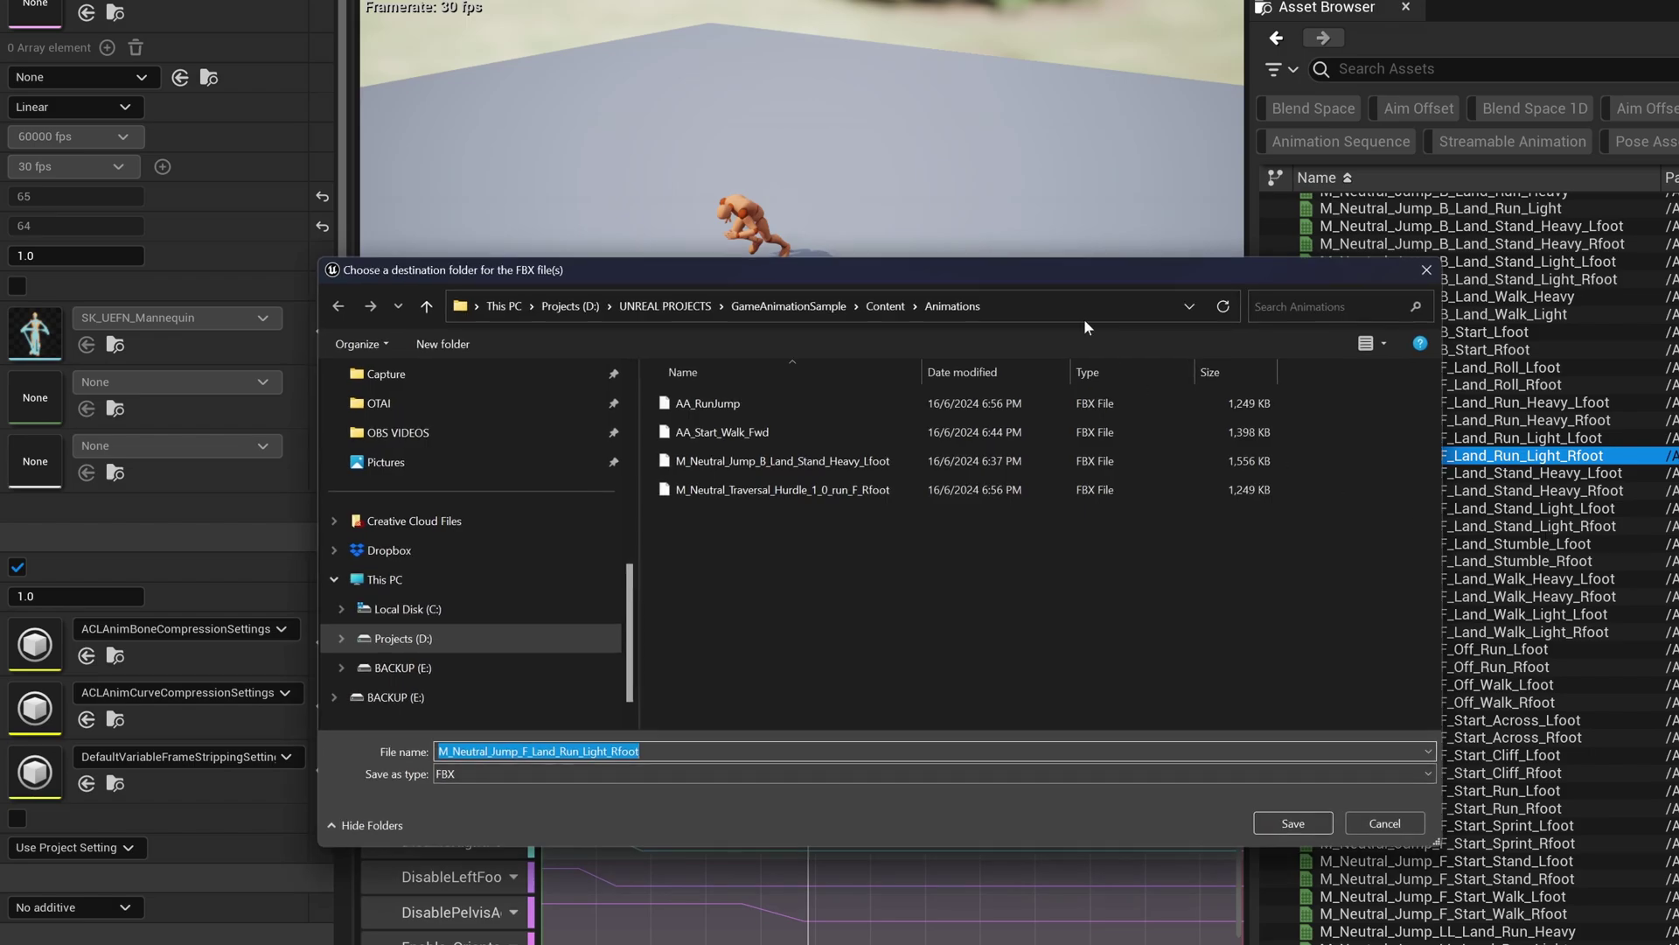
drag(1069, 272, 1069, 219)
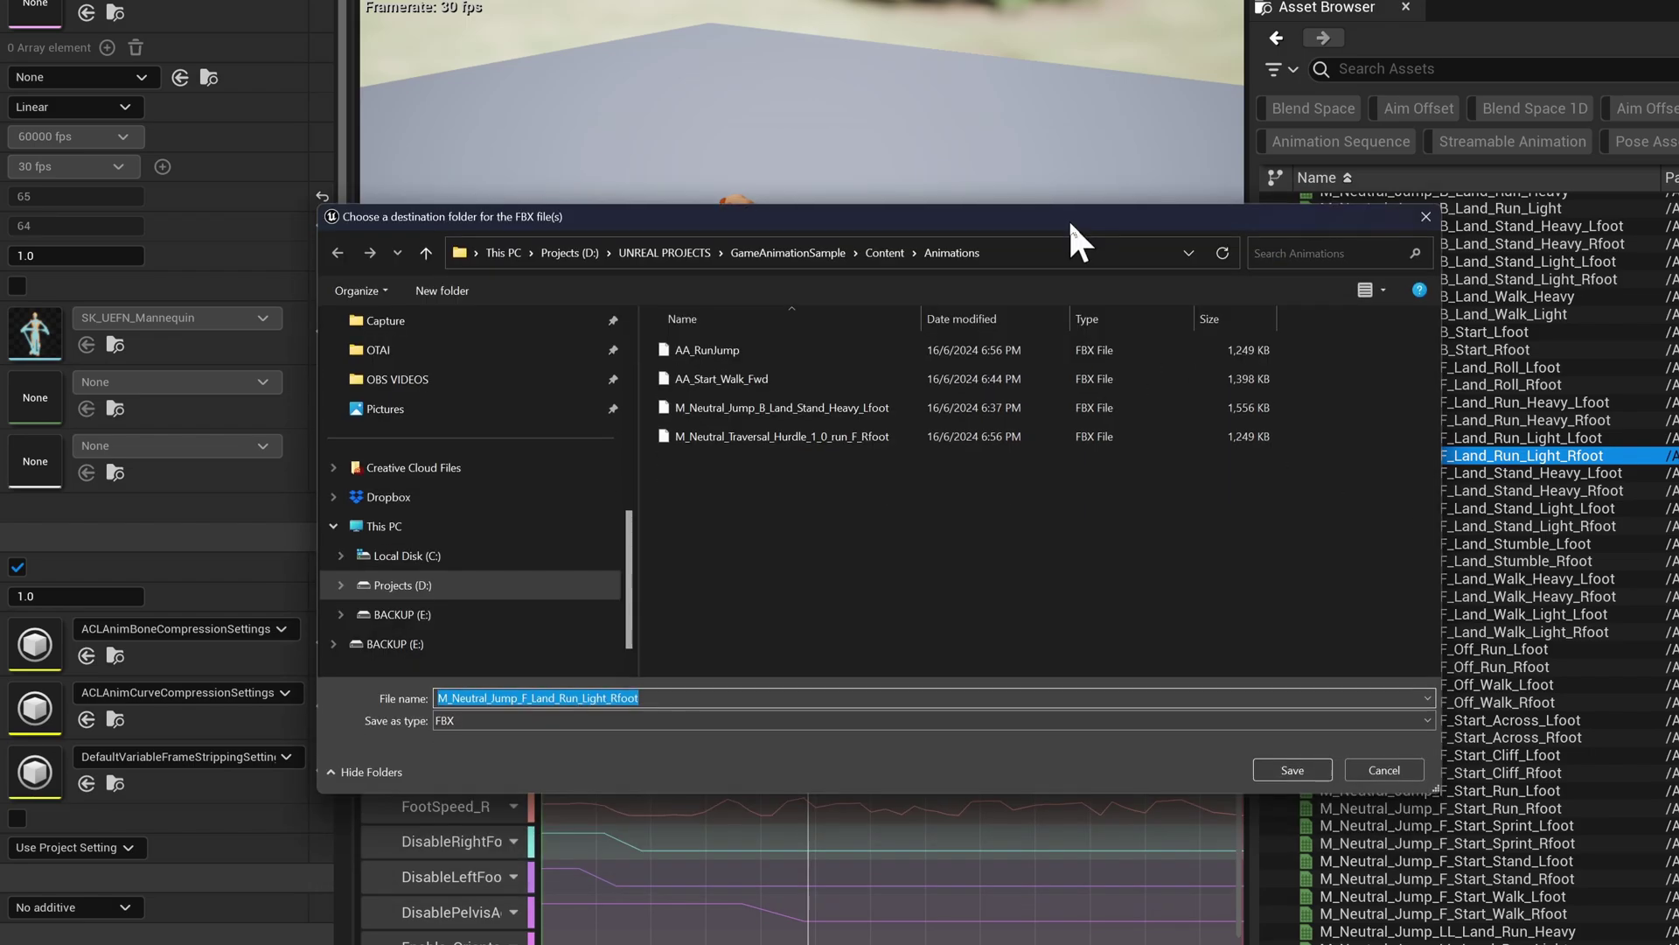
key(alt+Up)
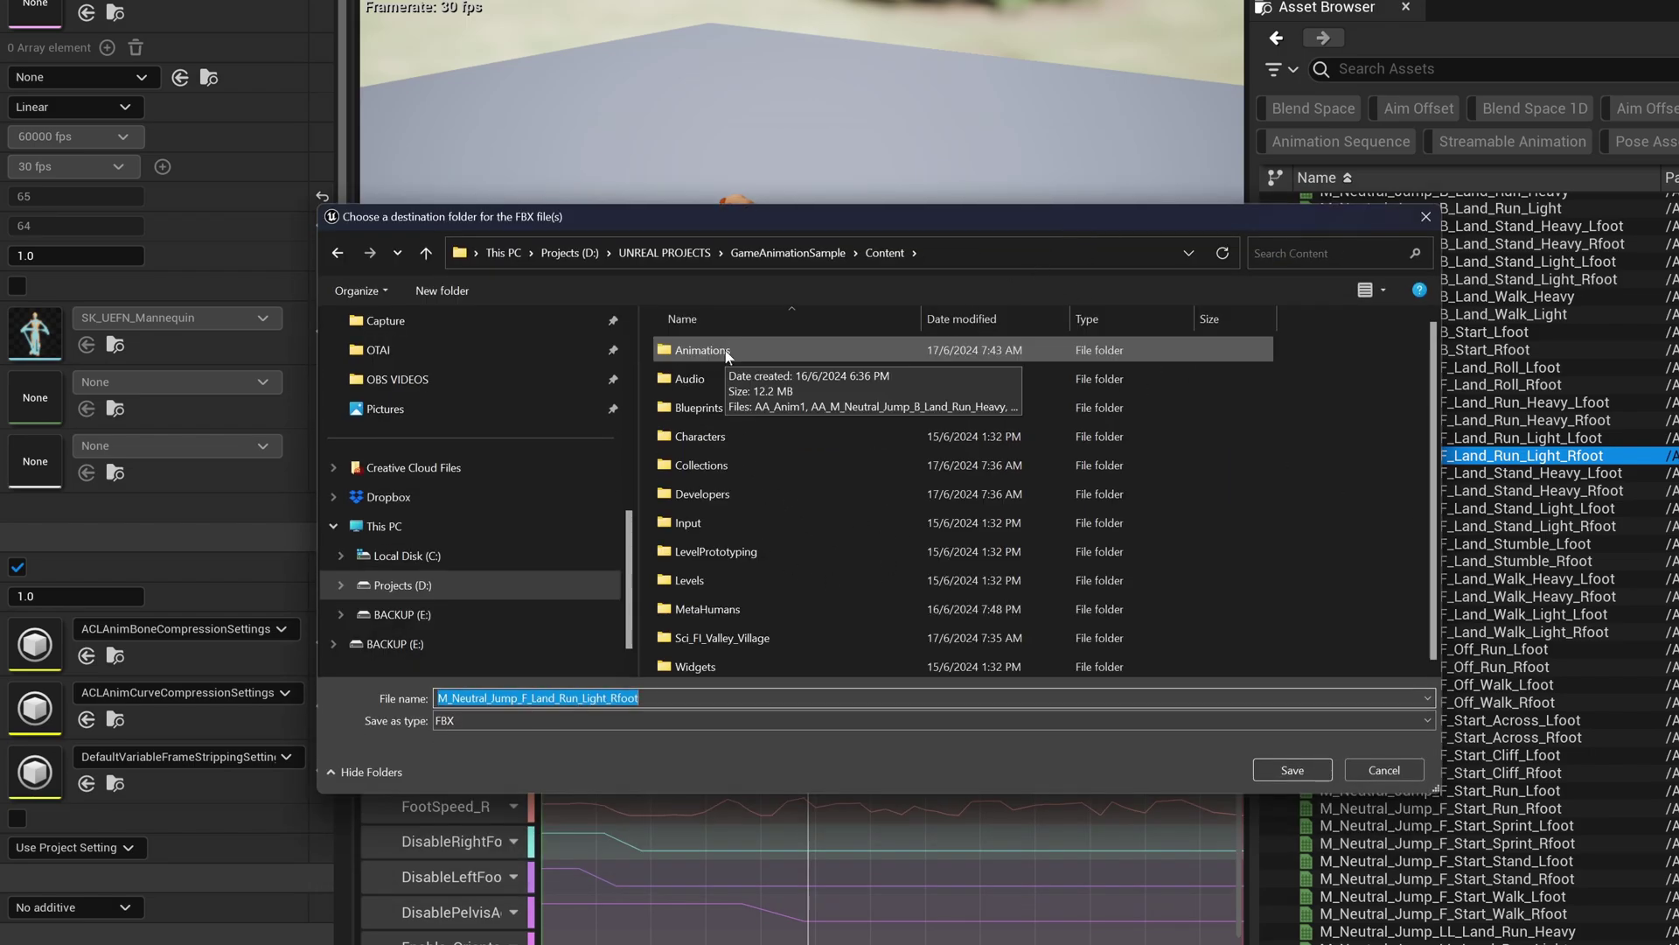
double_click(726, 350)
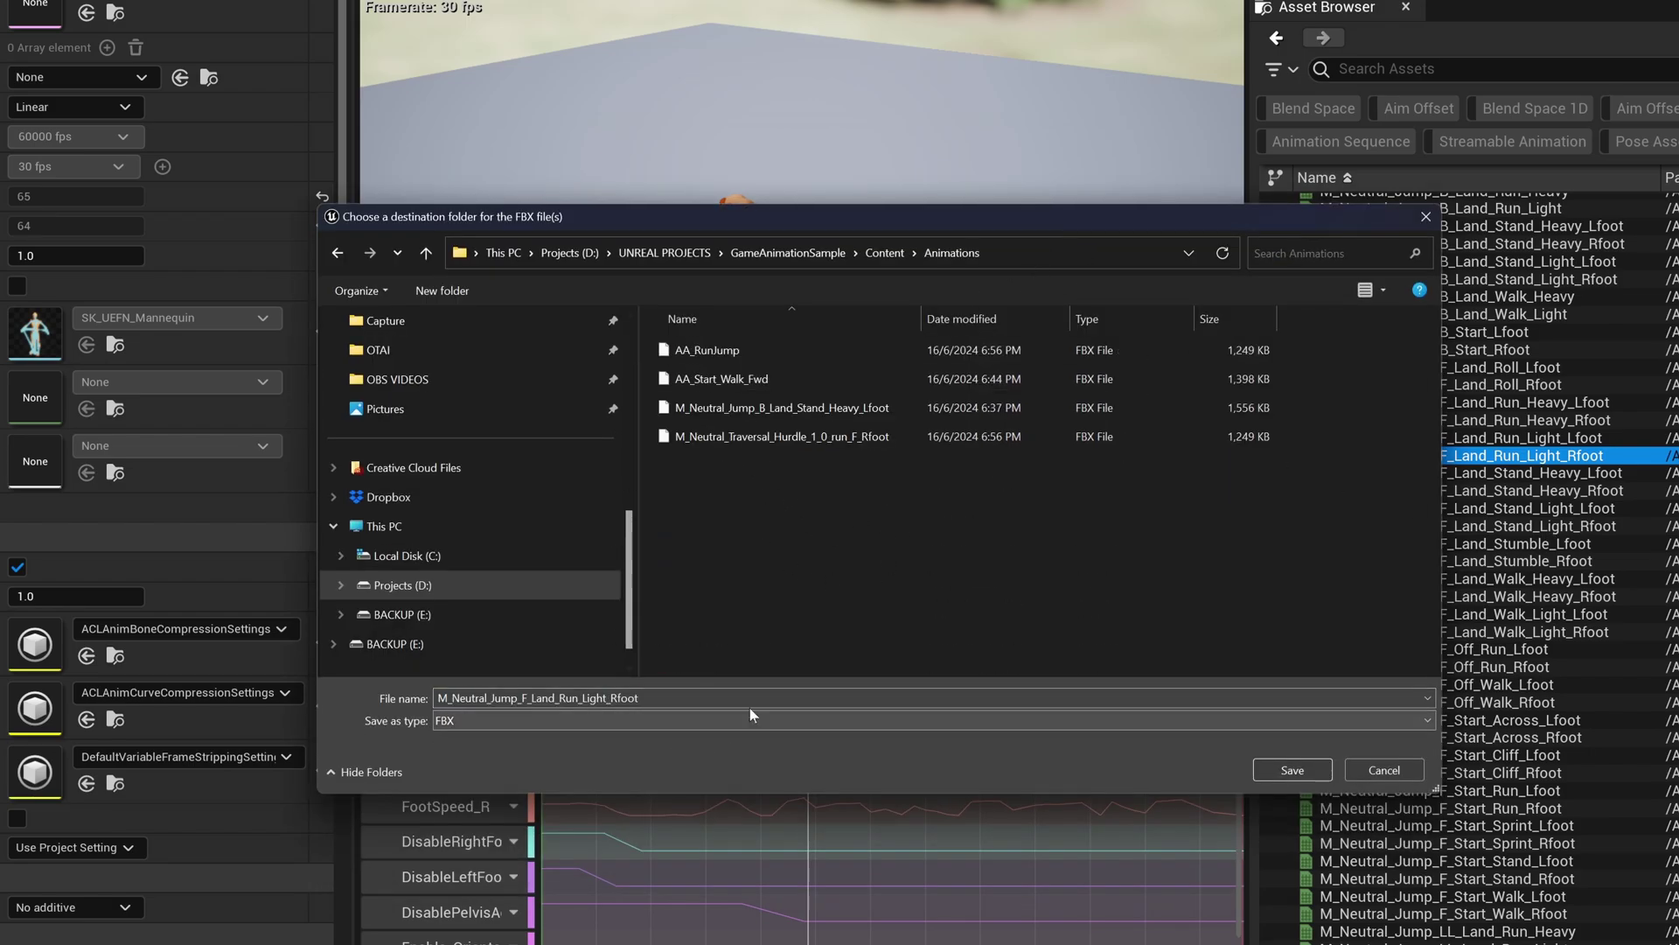
- Name the export file AA_Jump_Land and export it with FBX 2013 compatibility and the default options
key(shift+Tab)
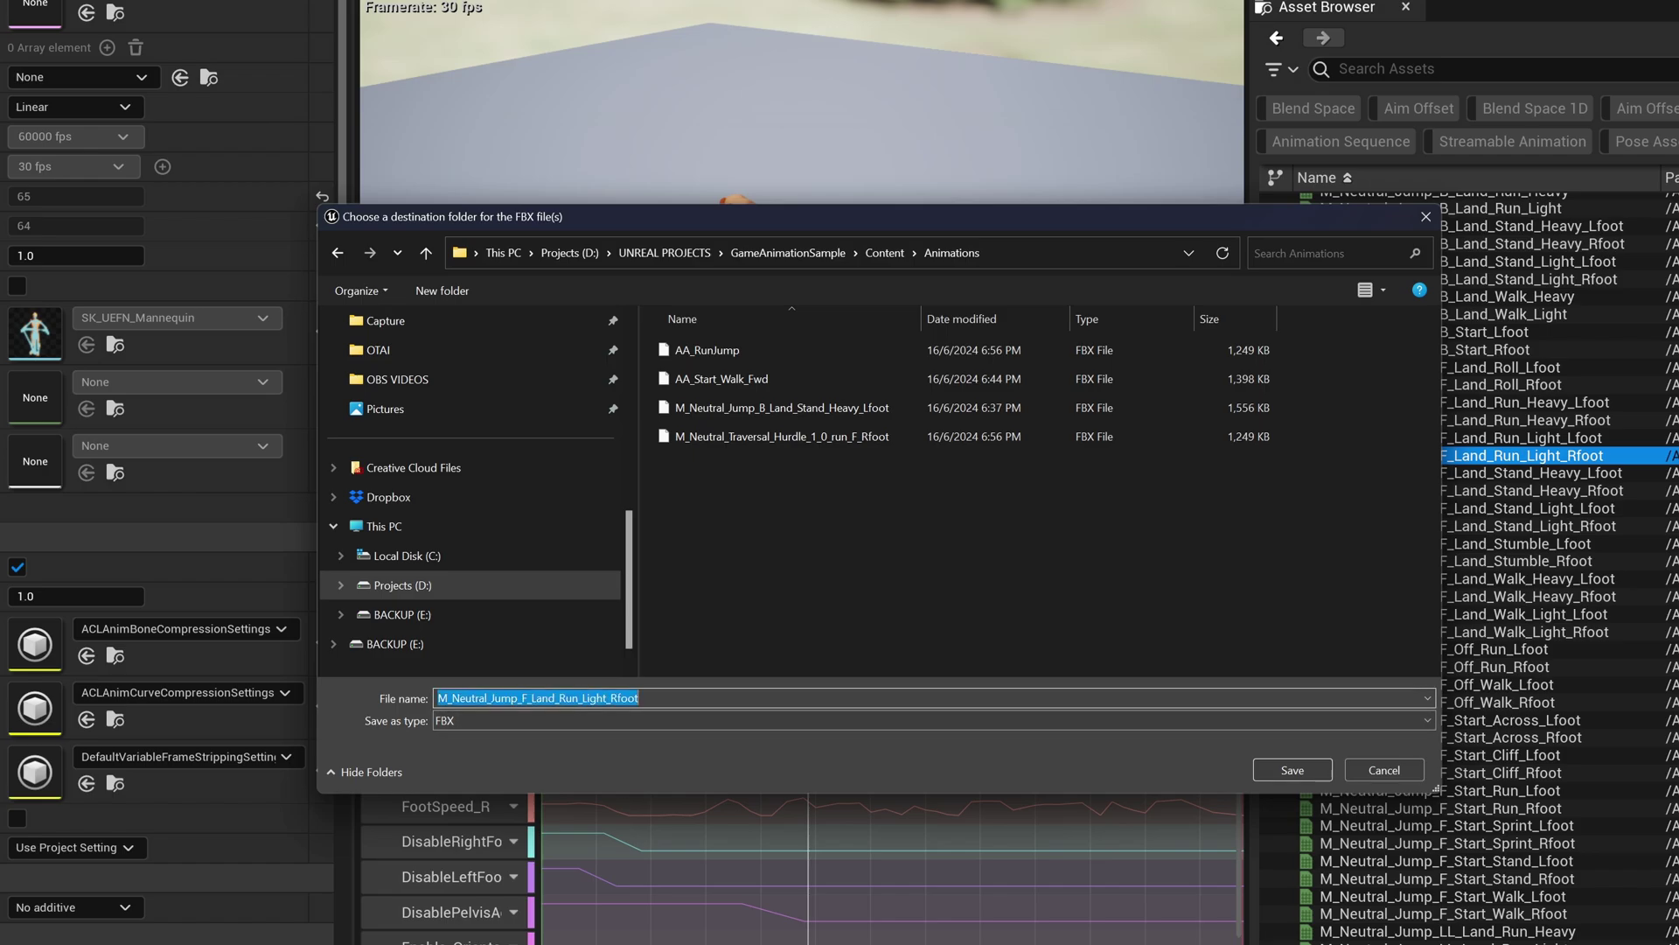
text(AA_)
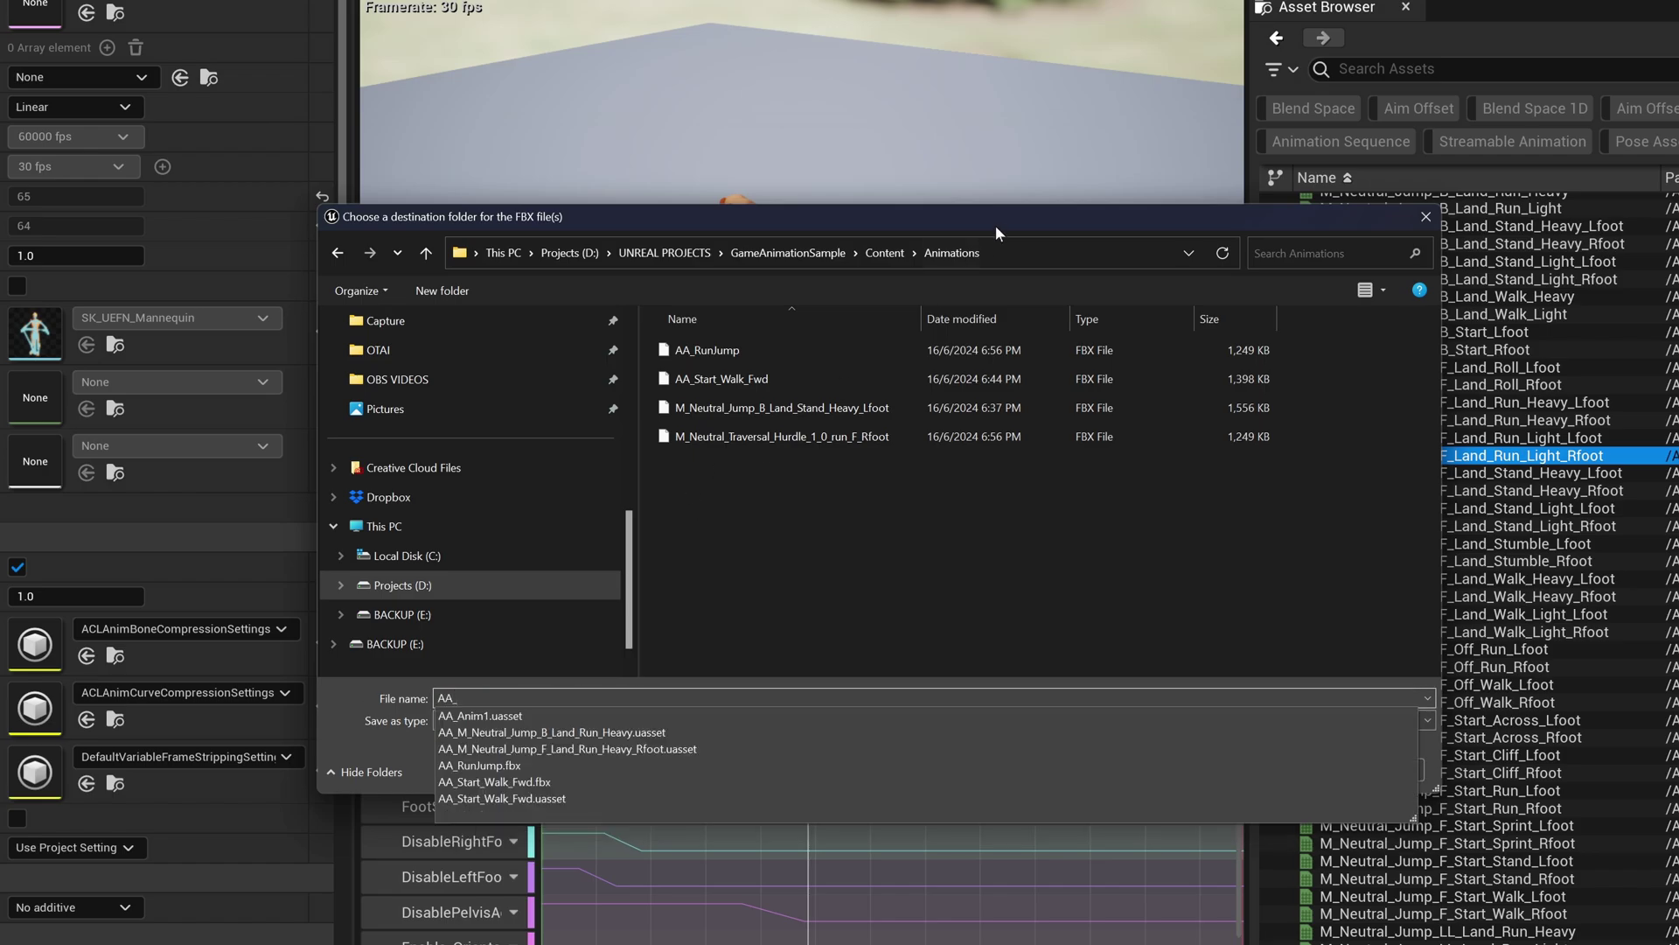
drag(997, 229, 848, 204)
text(Jump_Land)
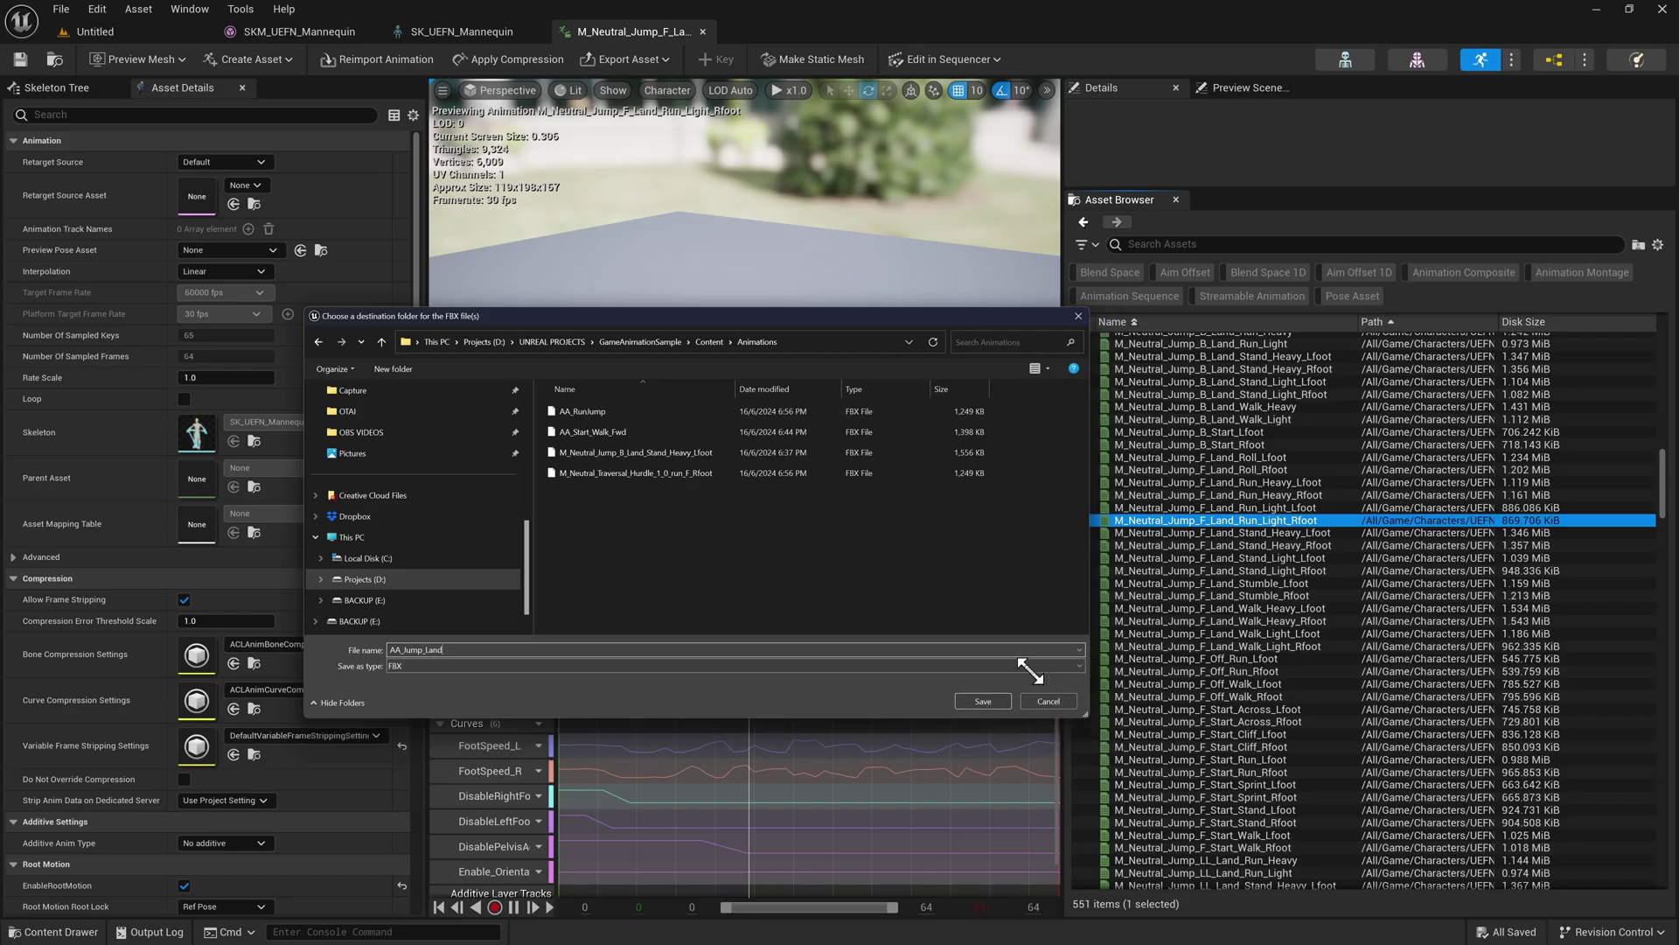
drag(1286, 763, 1083, 636)
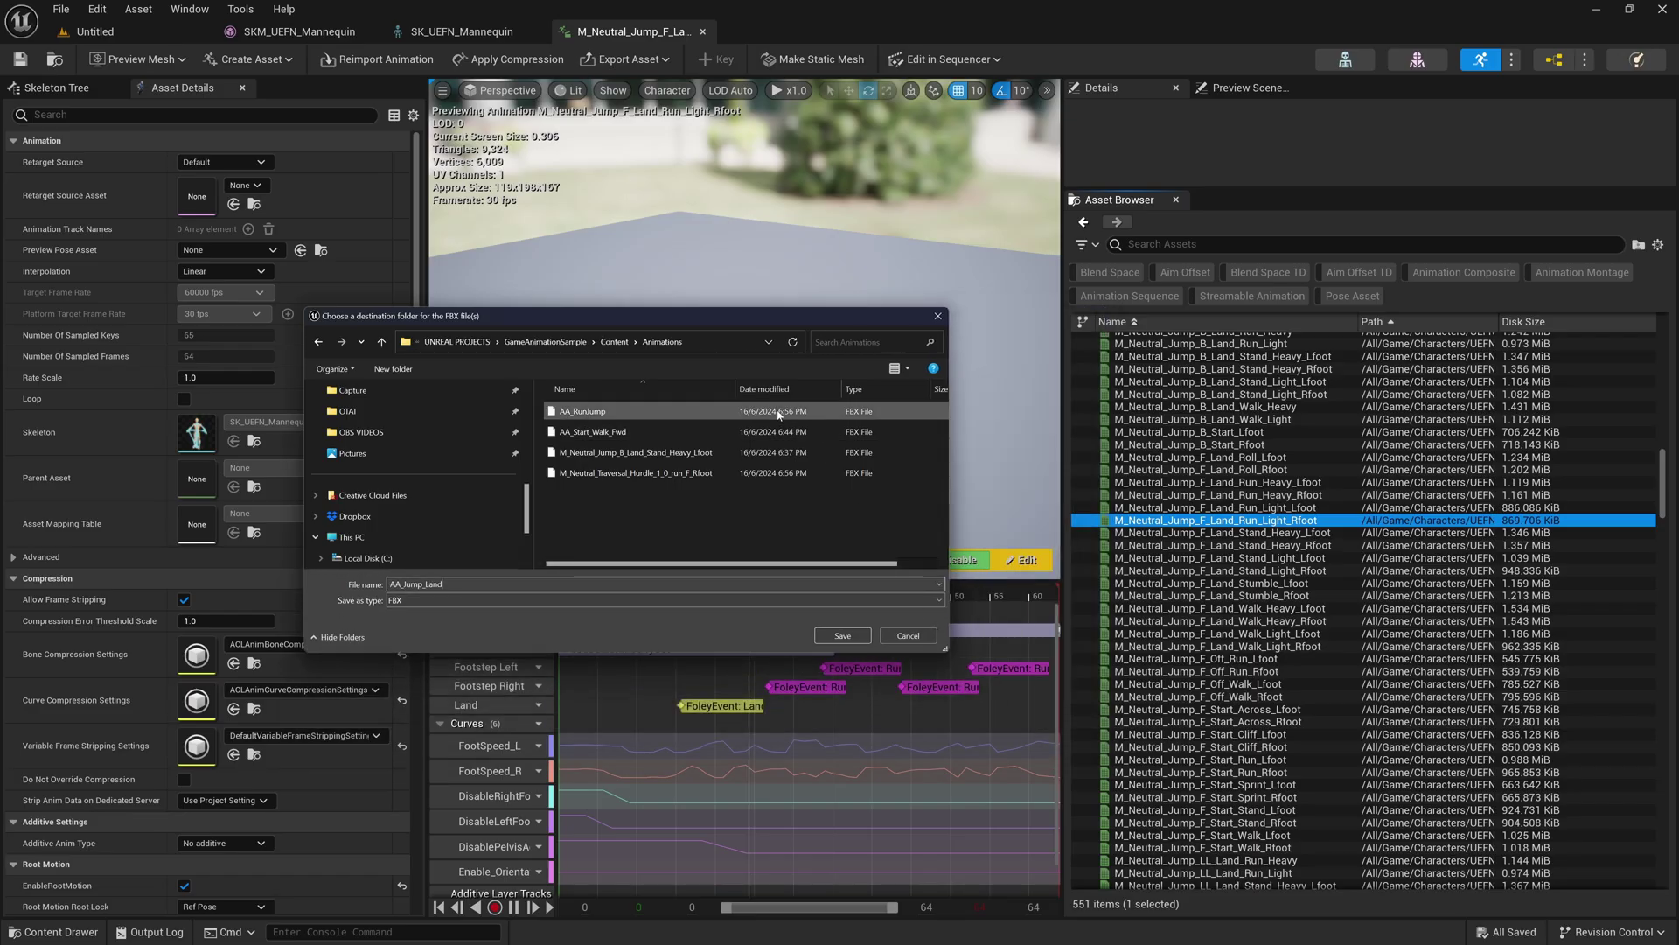
key(Return)
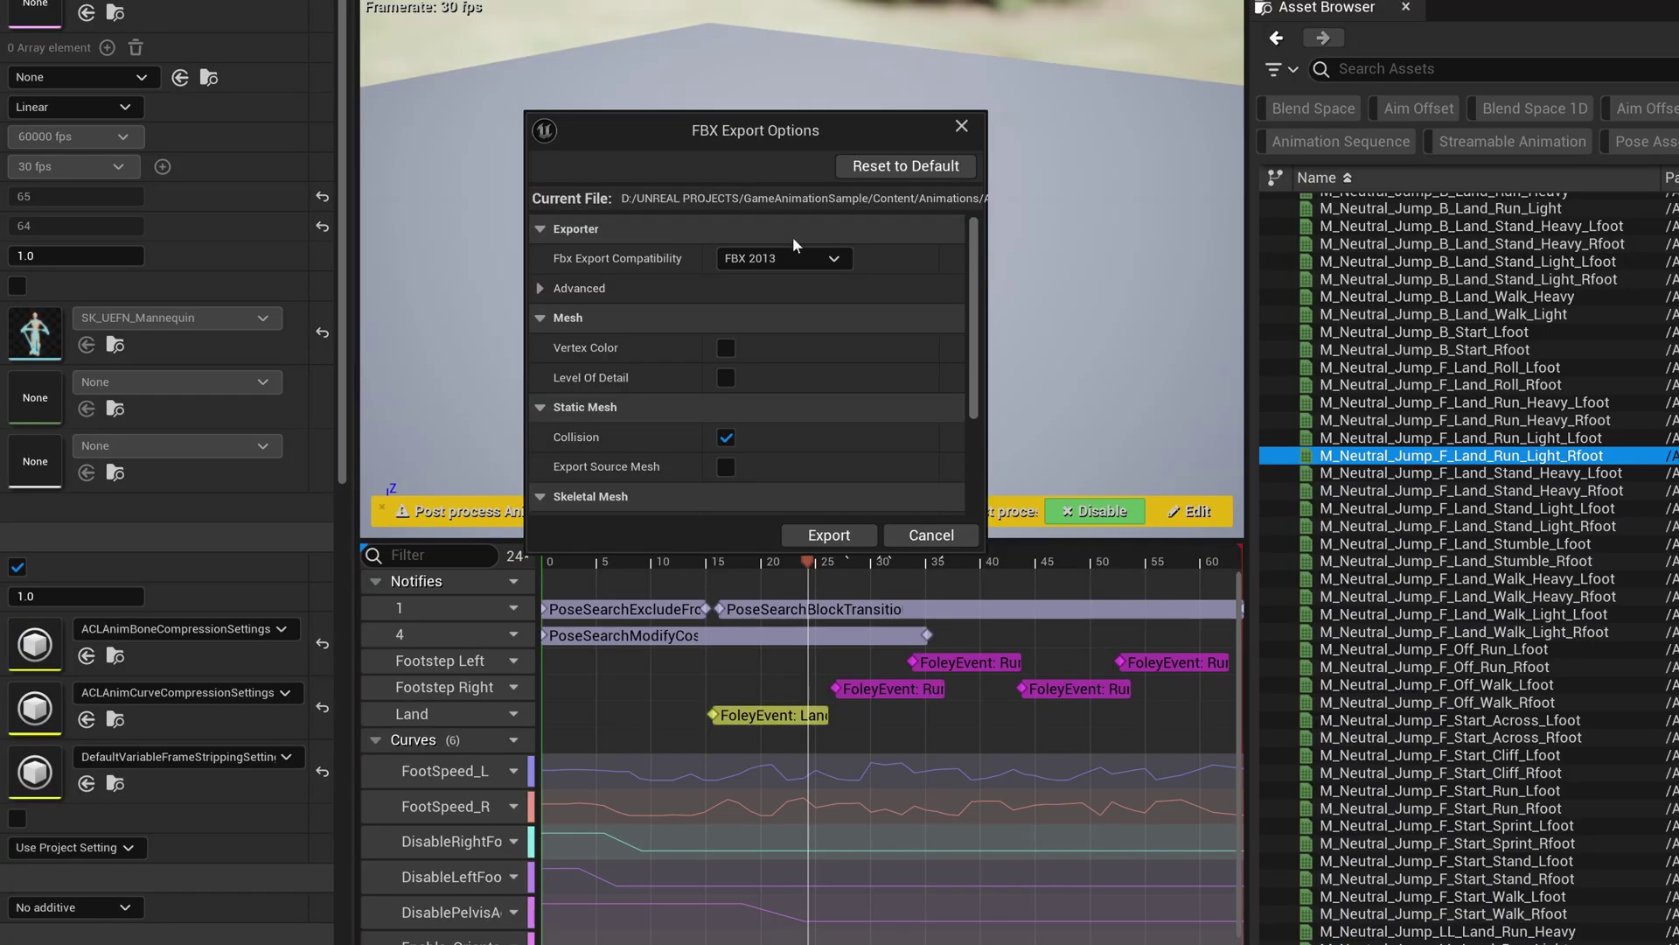
drag(997, 567, 1146, 829)
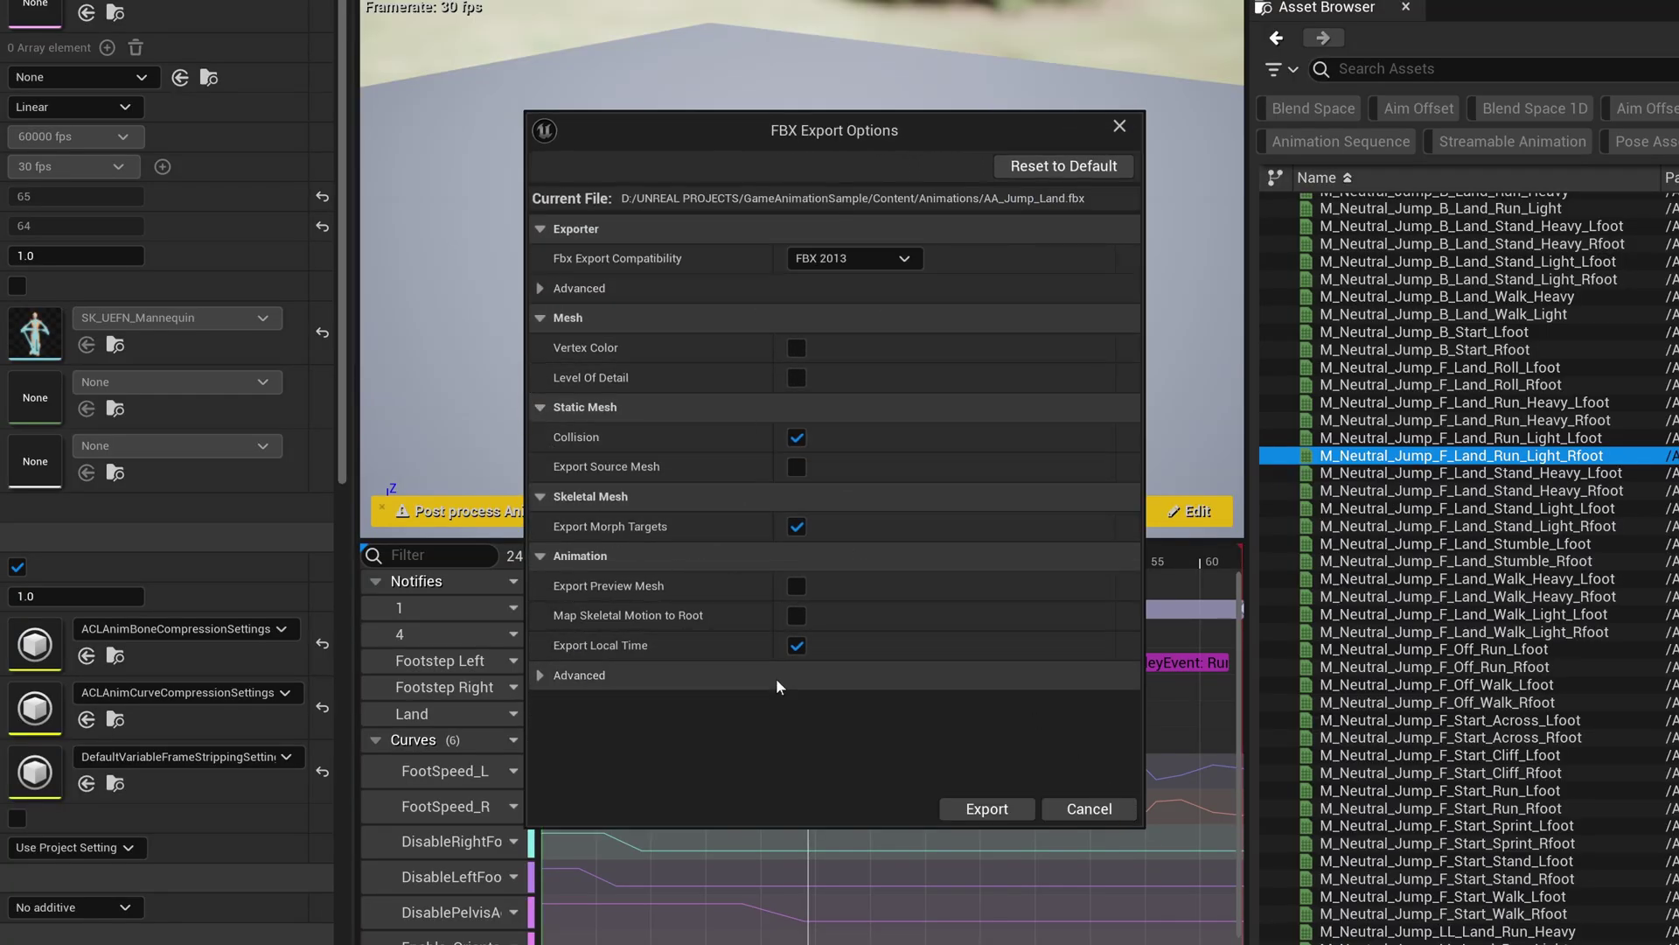
click(985, 809)
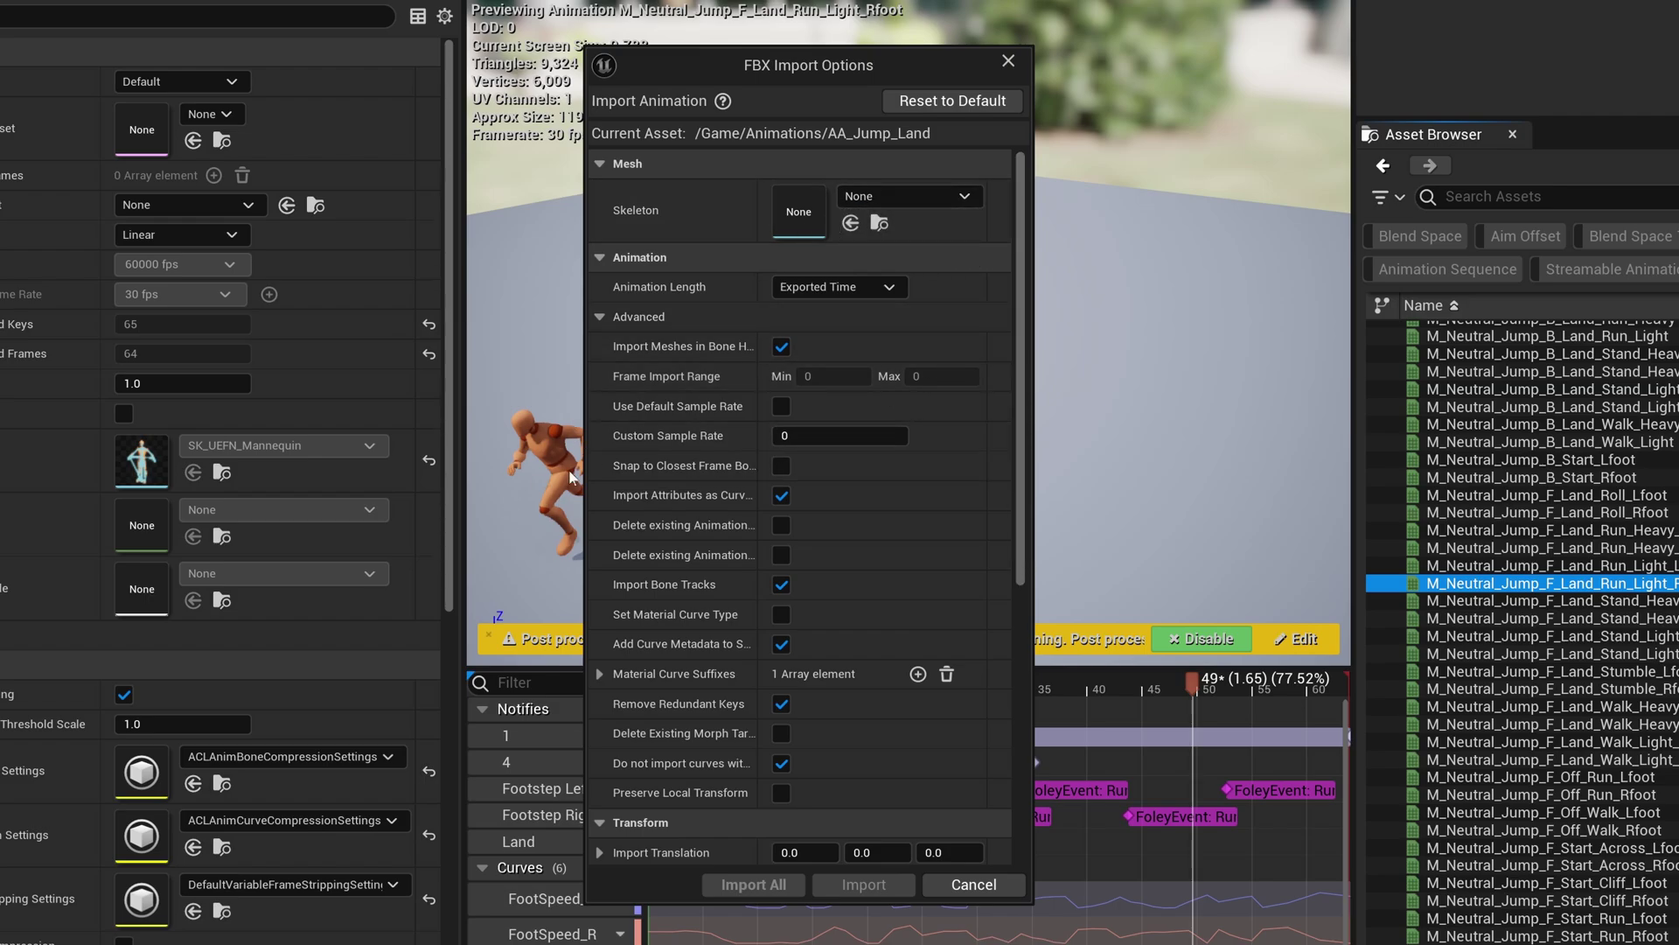
- Import the AA_Jump_Land animation using the SK_UEFN_Mannequin skeleton and the default import options
click(936, 197)
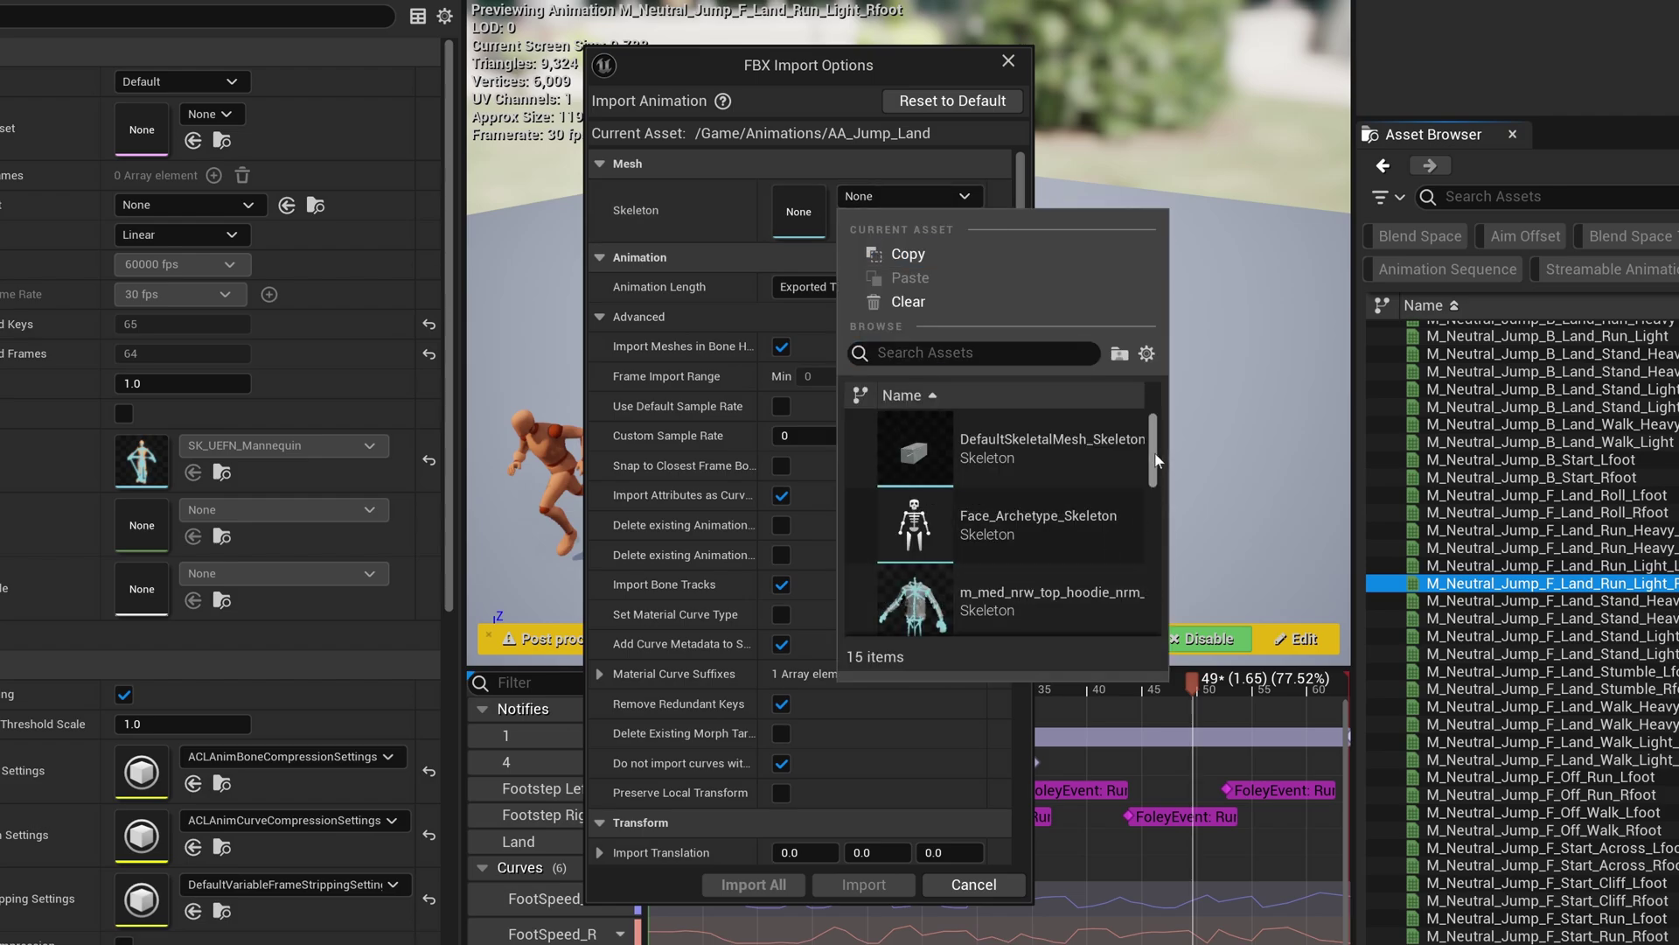
drag(1151, 453, 1151, 544)
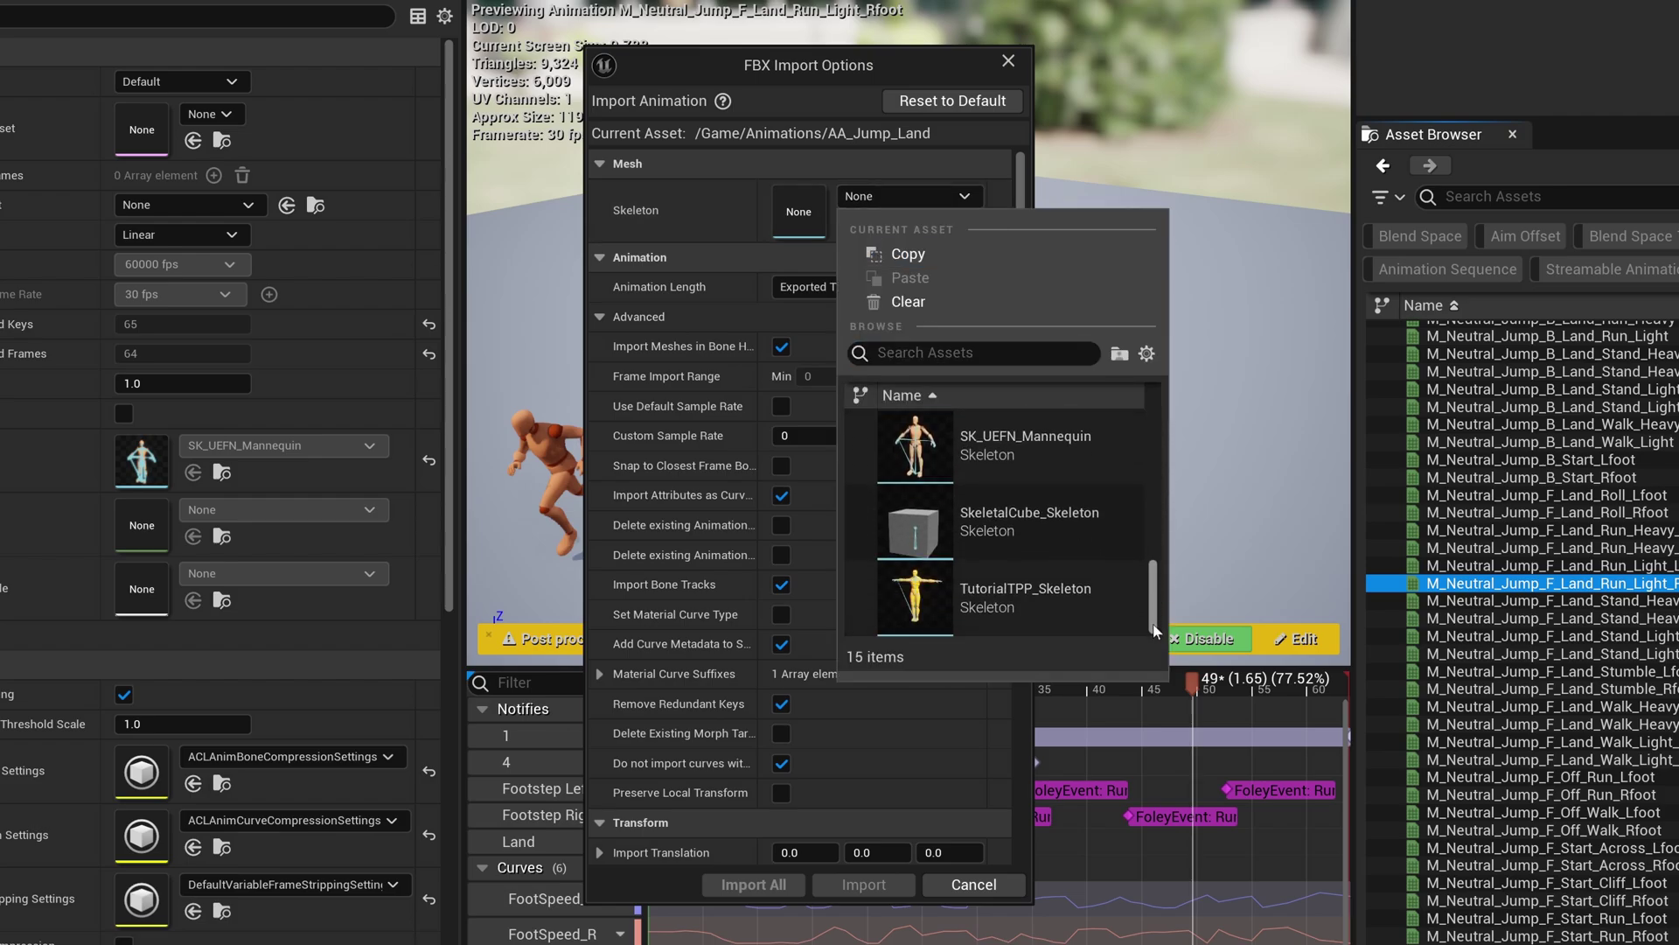
click(1057, 444)
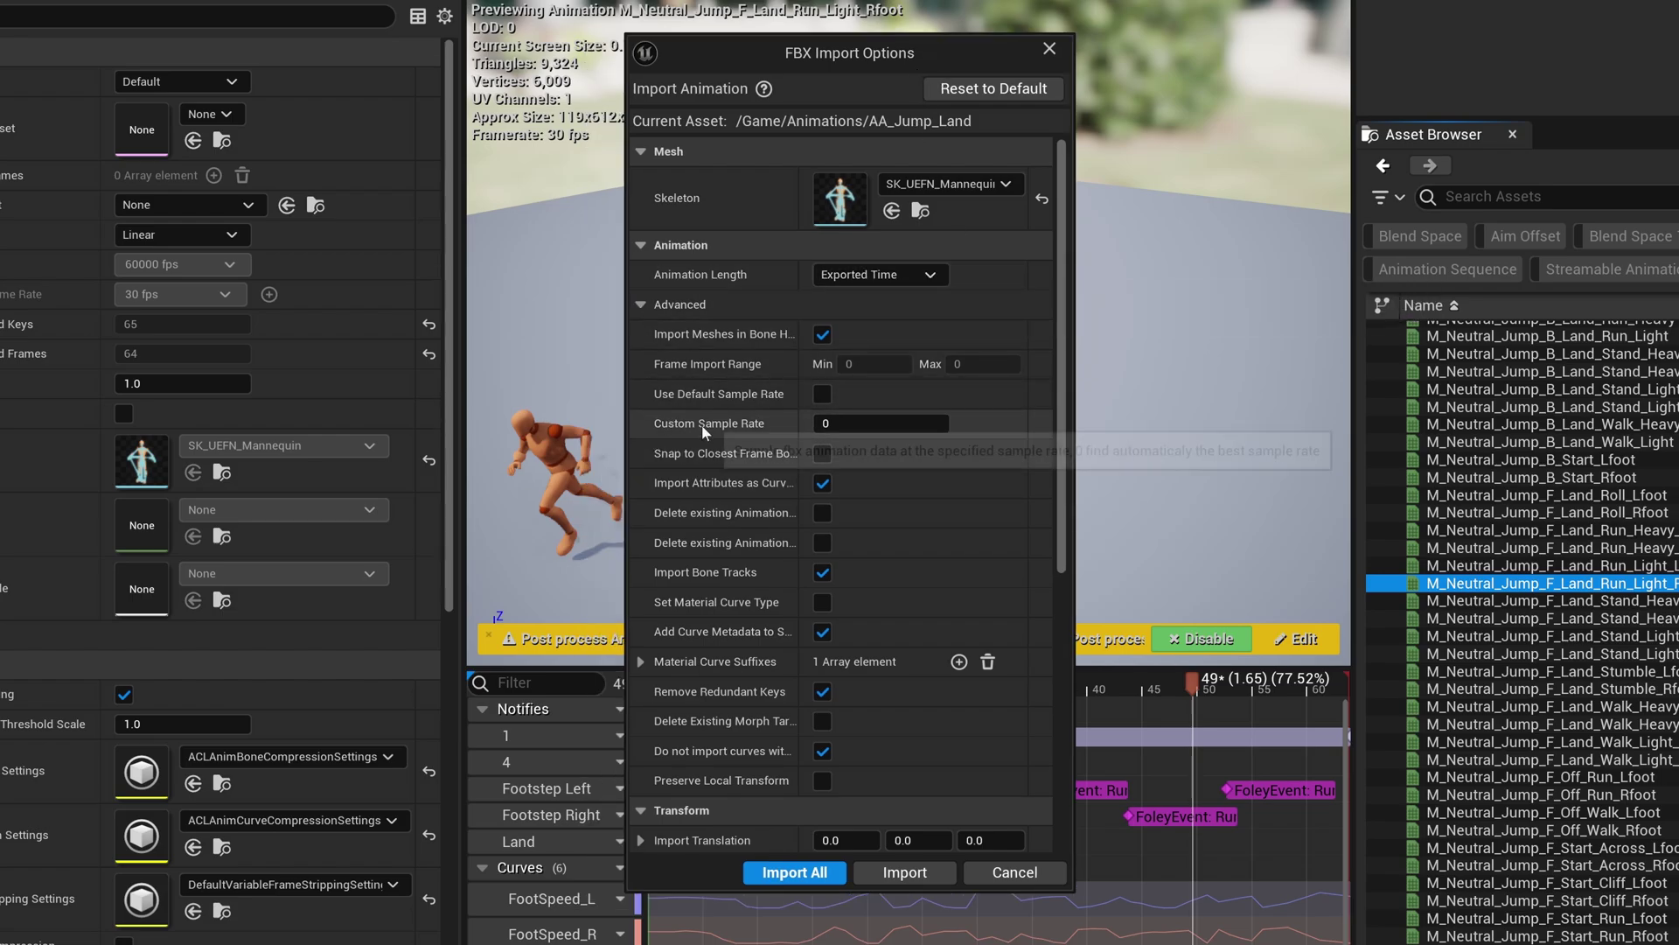
scroll(974, 512, down, 10)
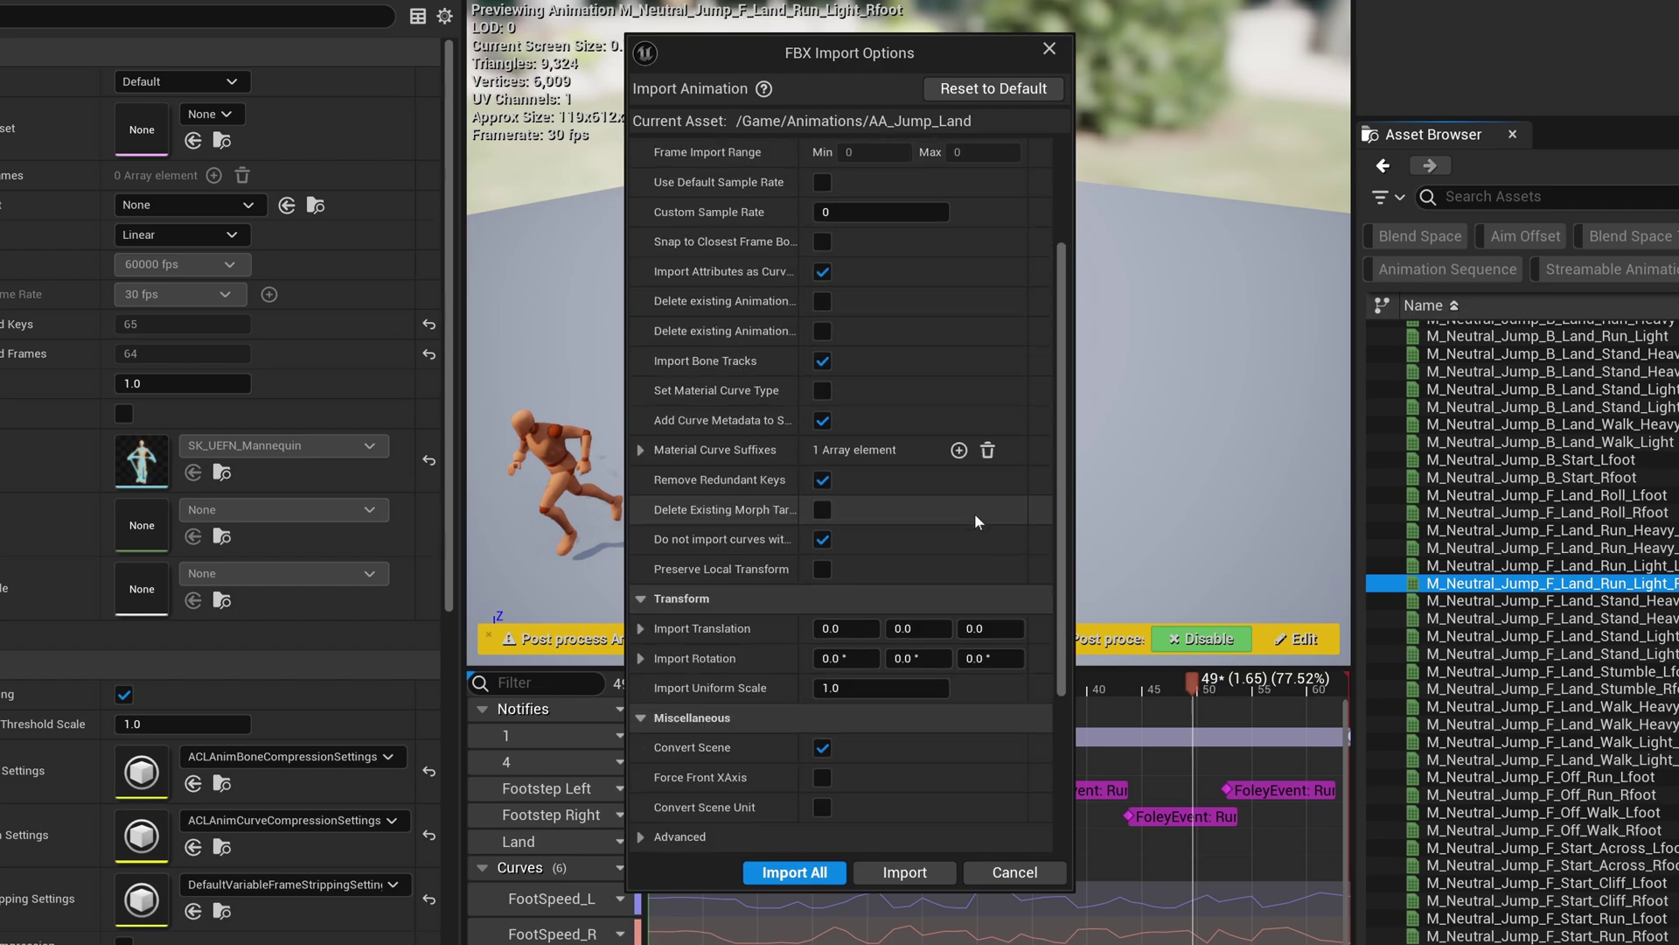
click(793, 873)
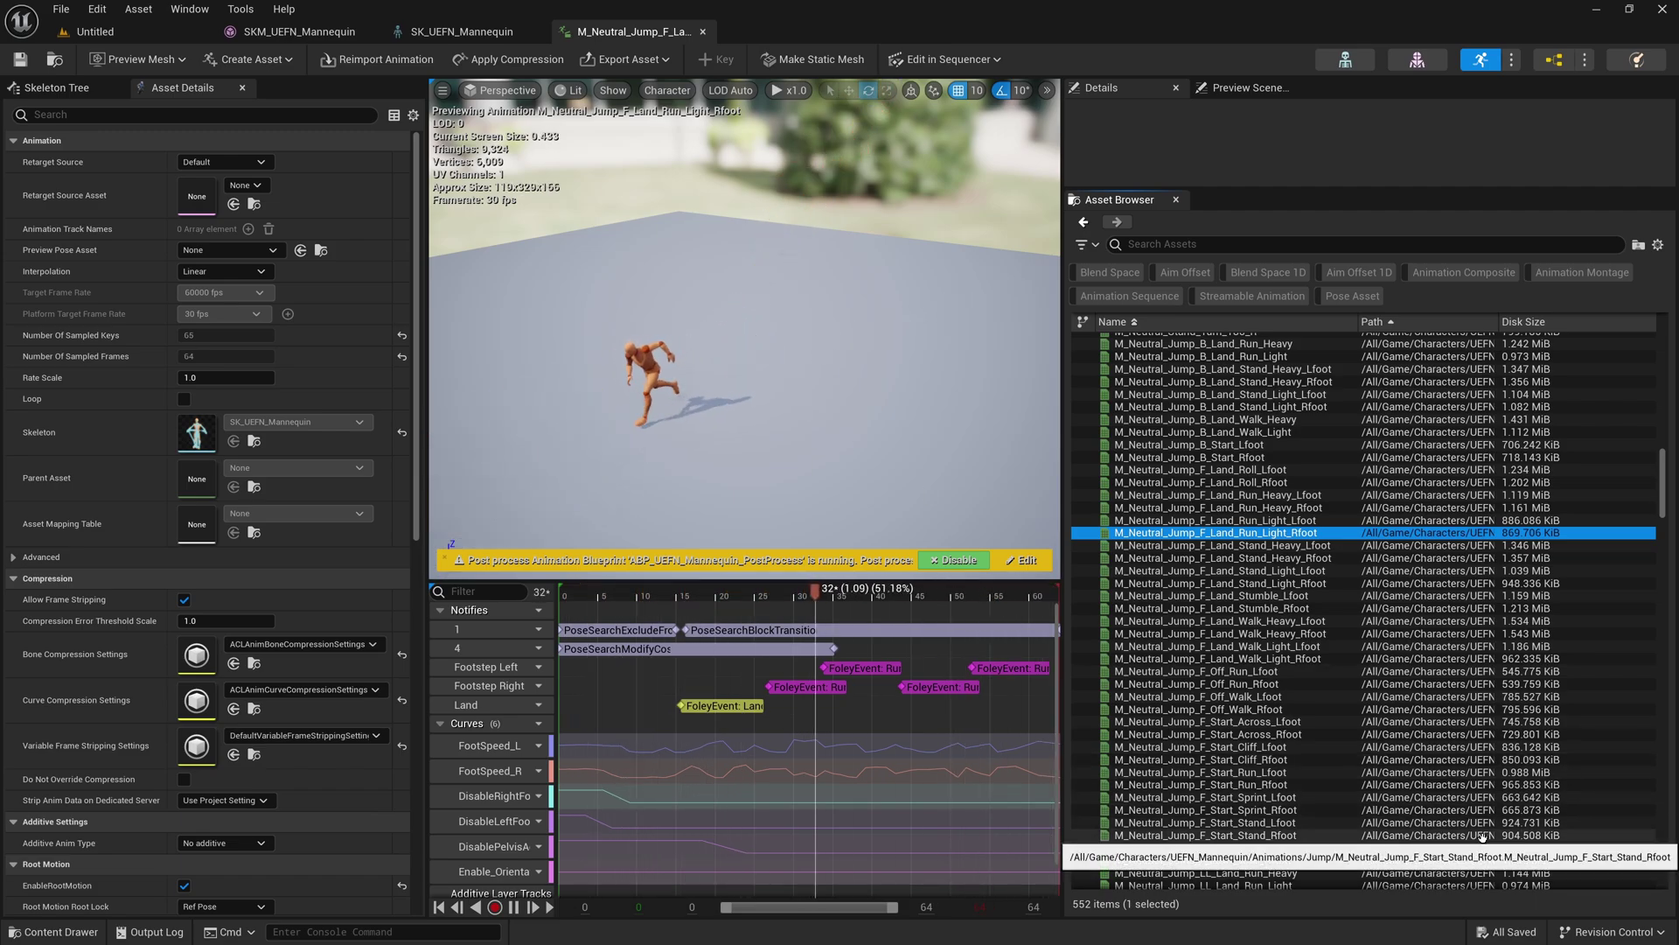
- Return to the untitled level and add a level sequence named TEST_Sequence in the Animations folder
mouse_move(1499, 838)
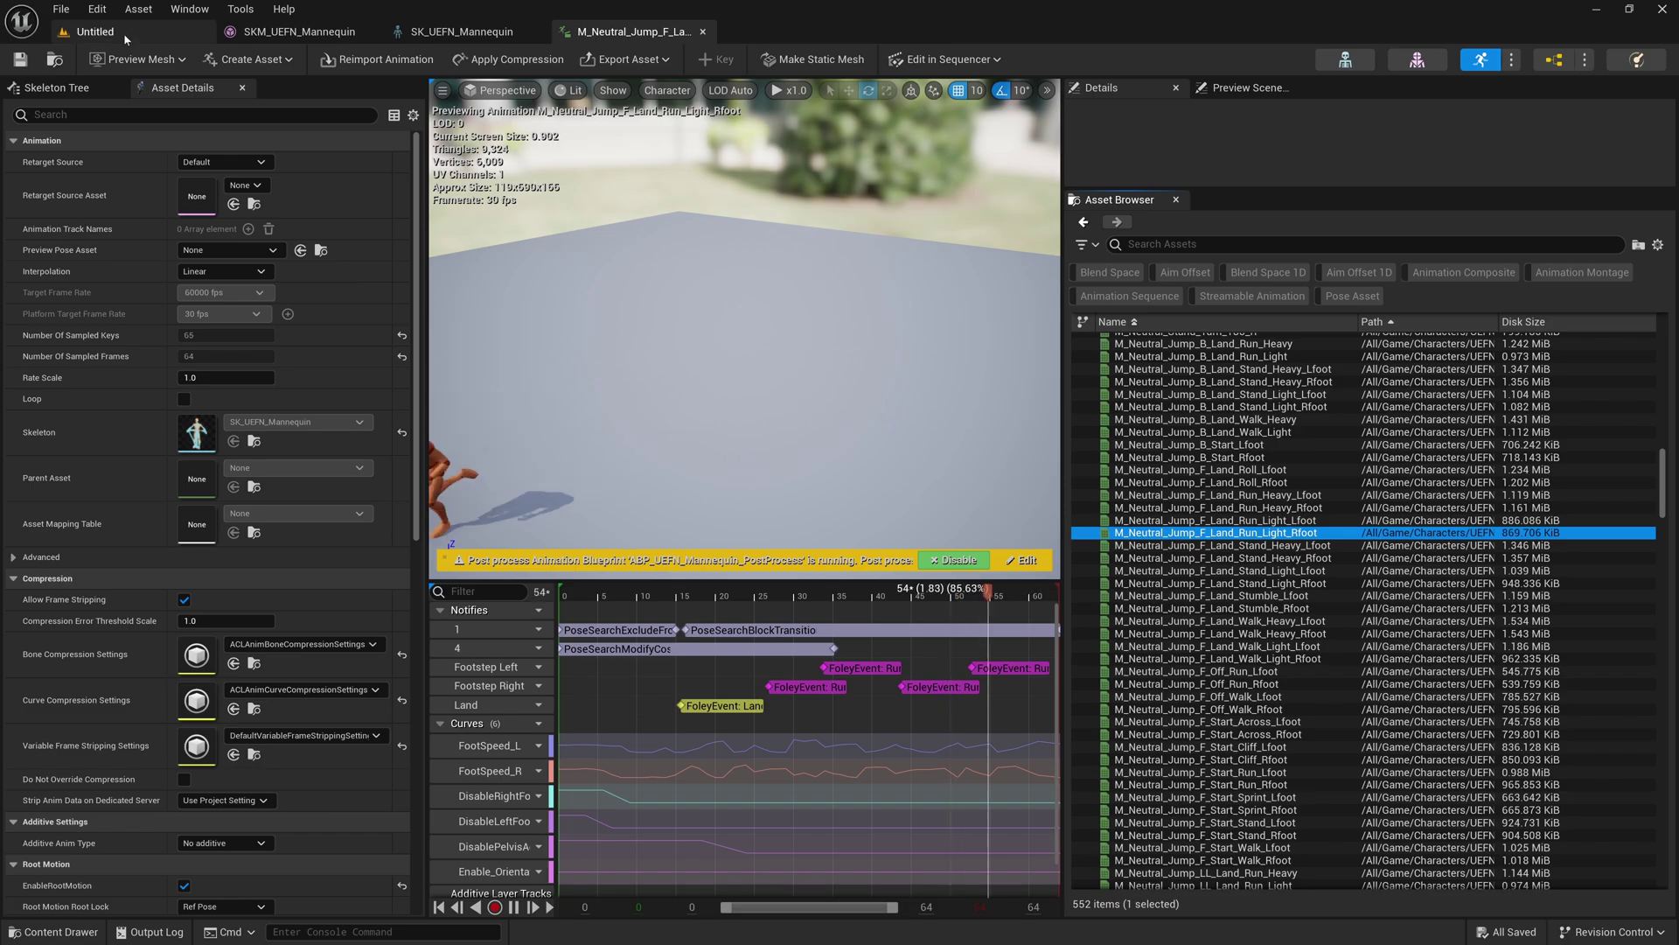
click(92, 31)
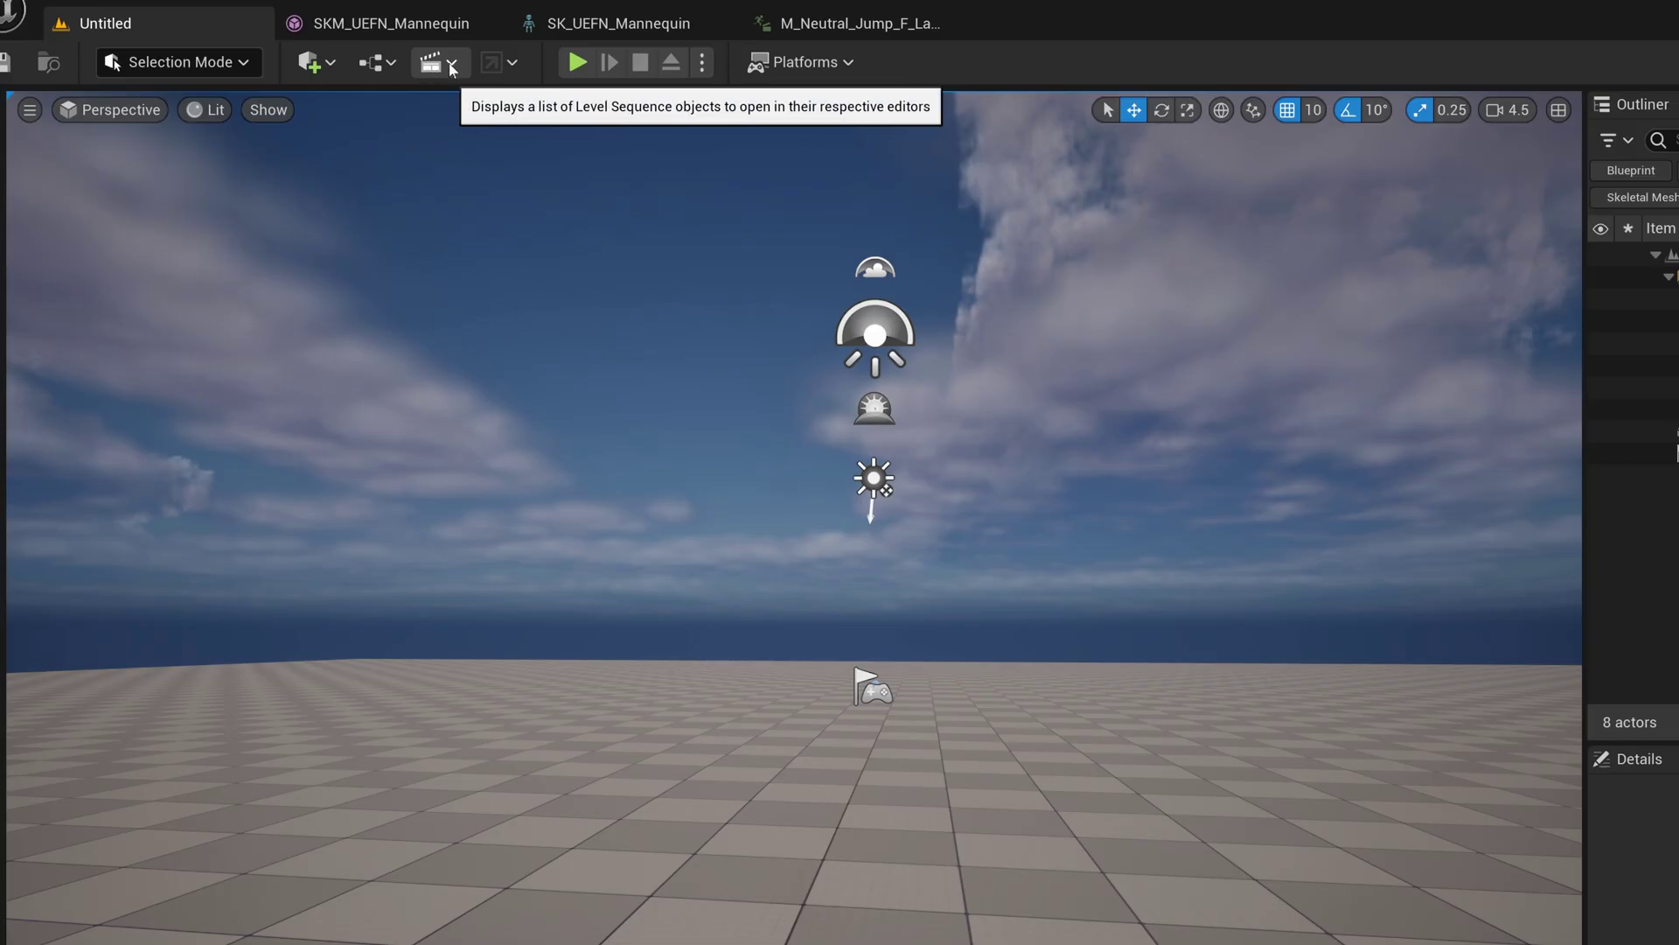
click(433, 65)
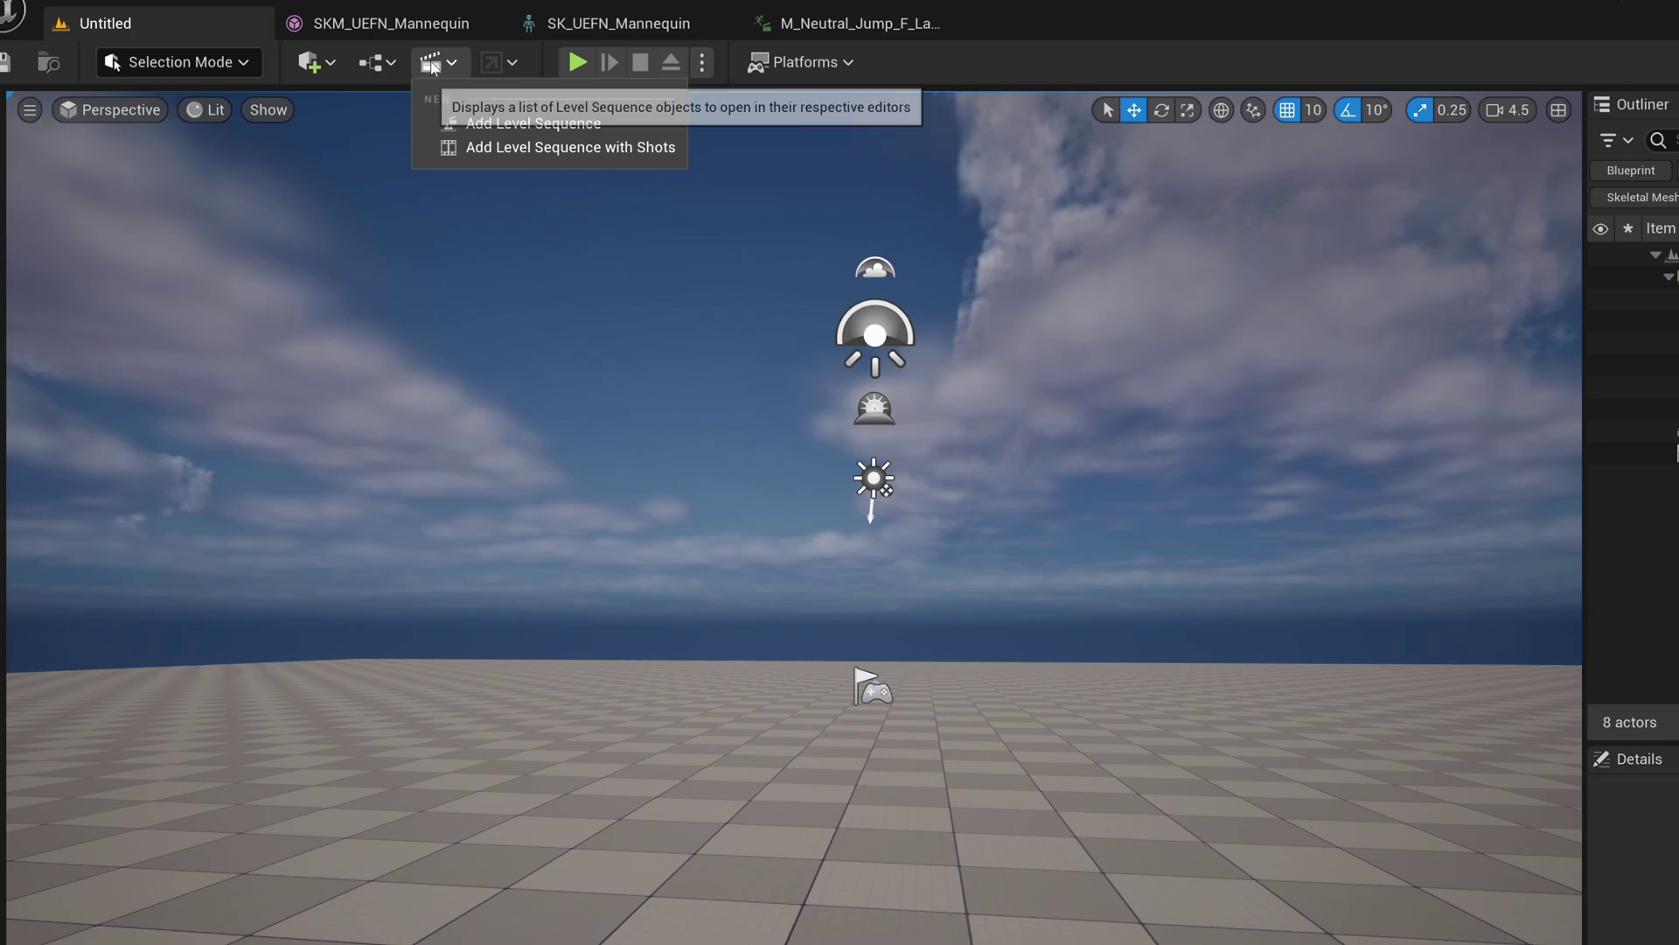
click(519, 126)
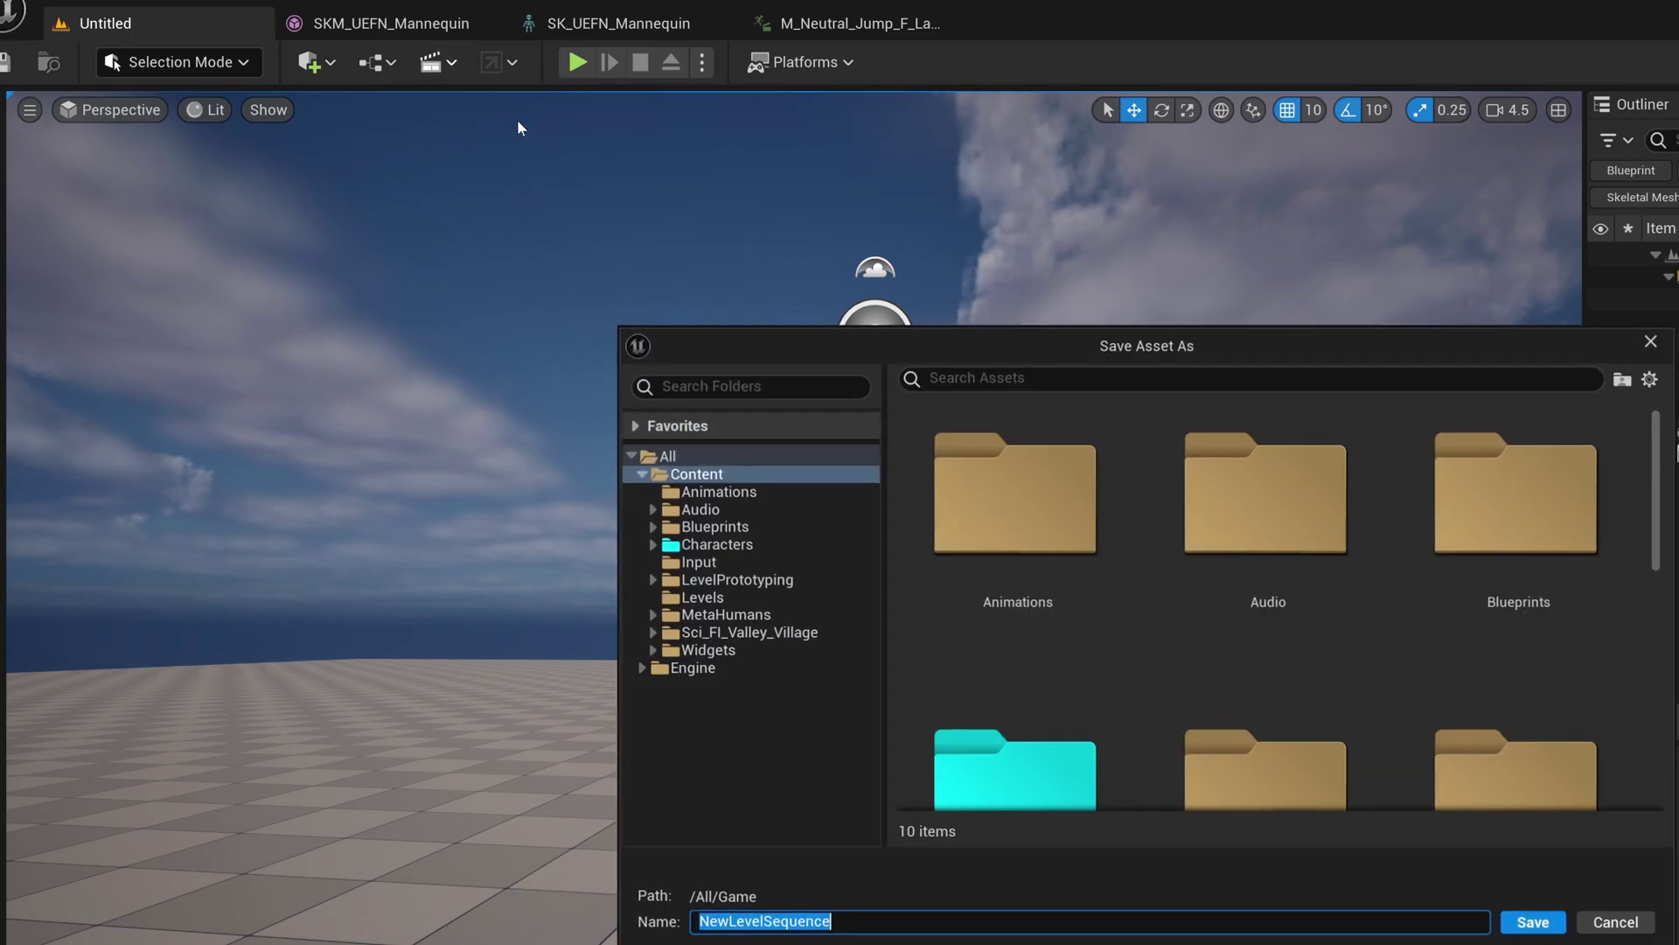
drag(985, 338, 823, 326)
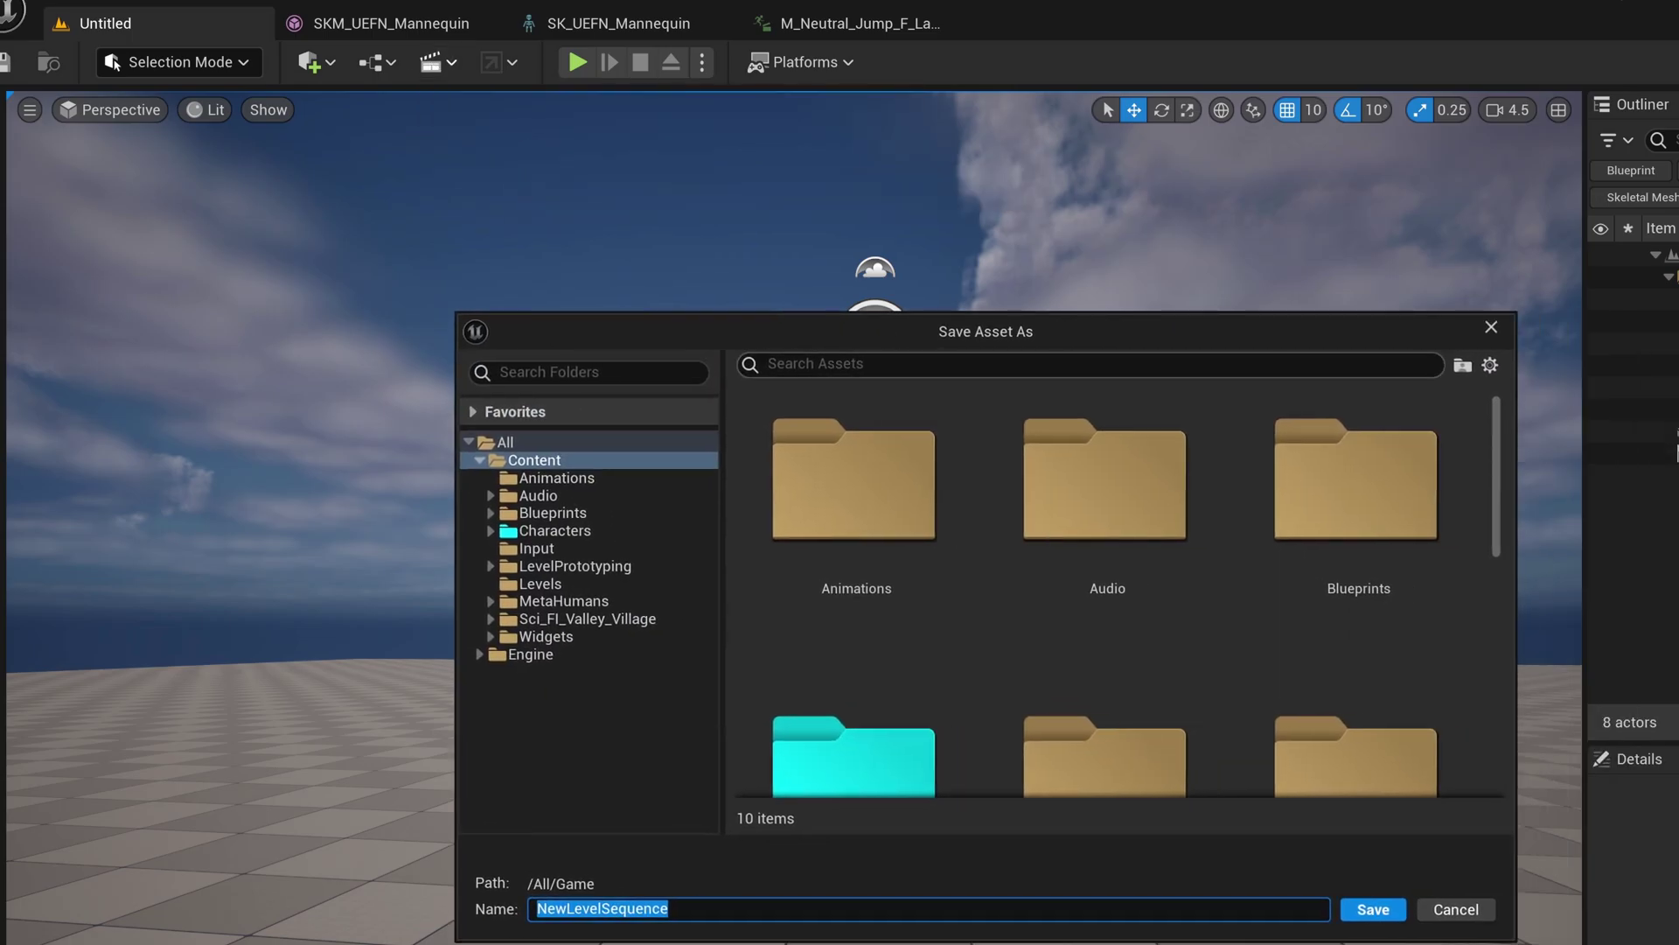
double_click(863, 476)
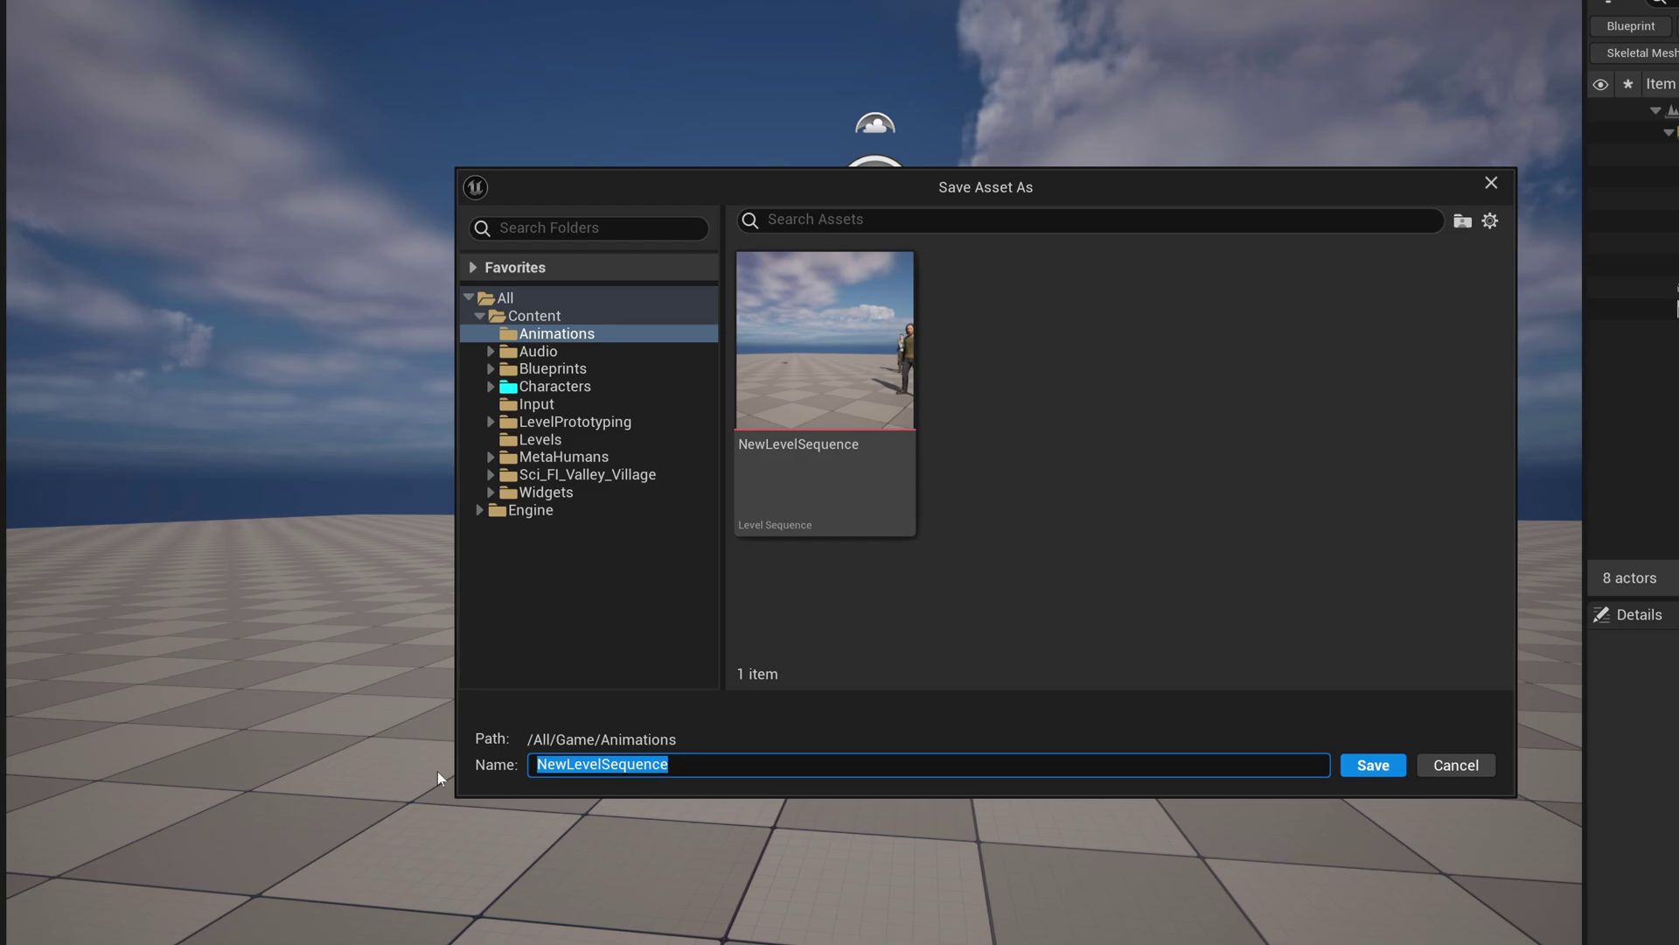
text(TEST_Sequence)
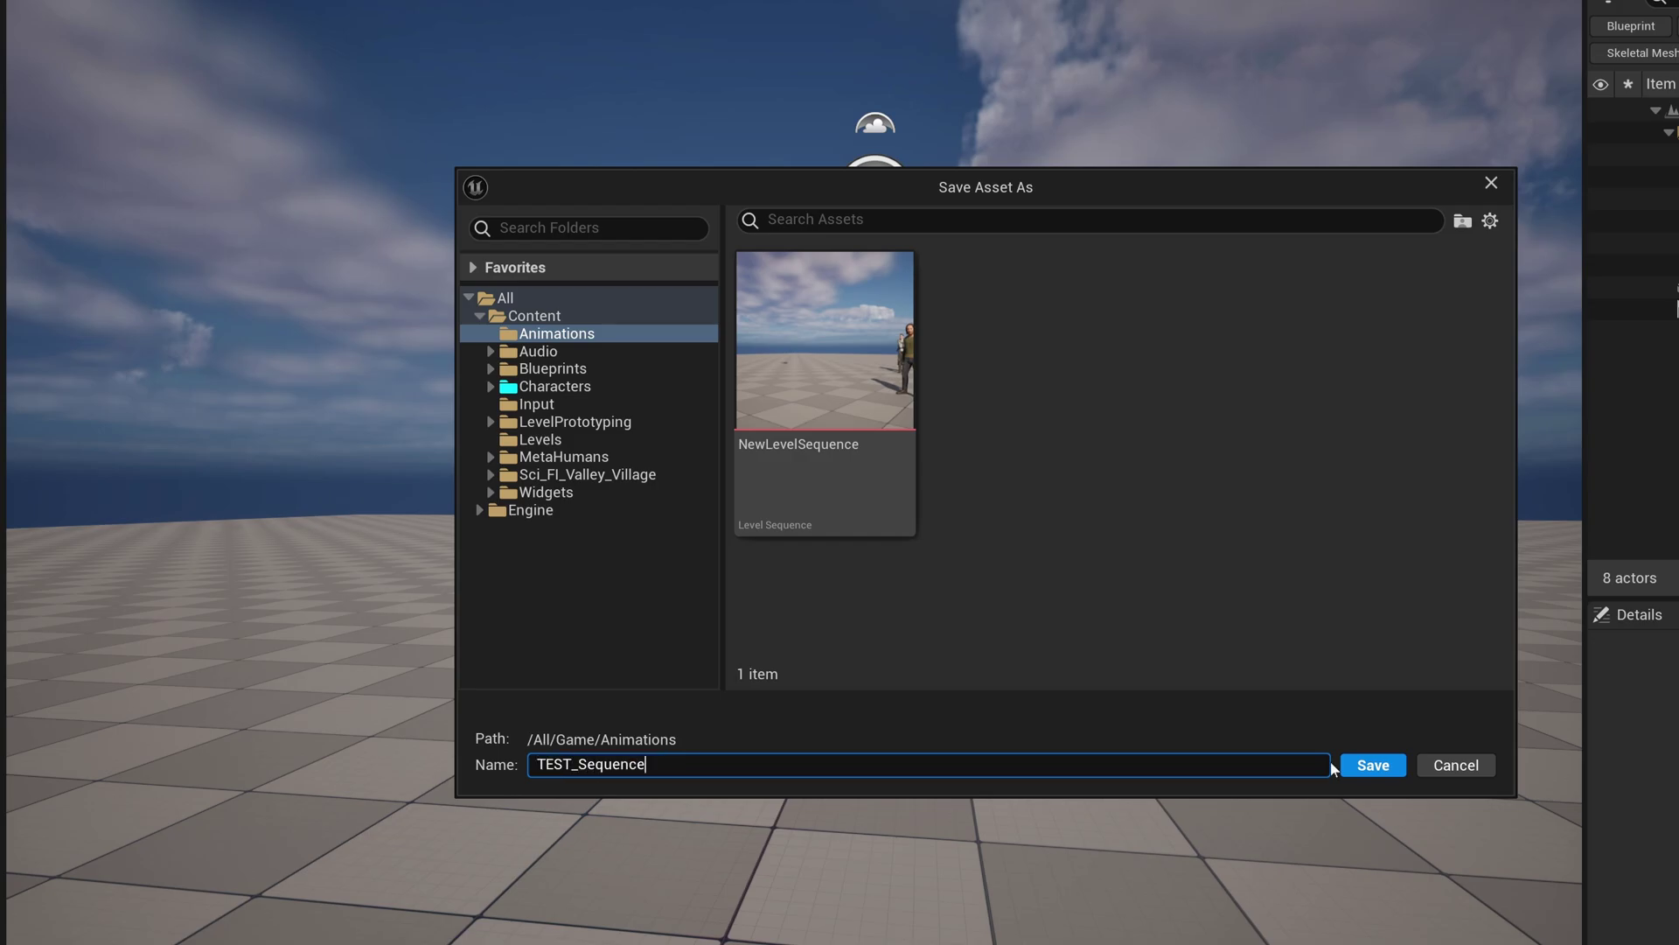
click(1370, 766)
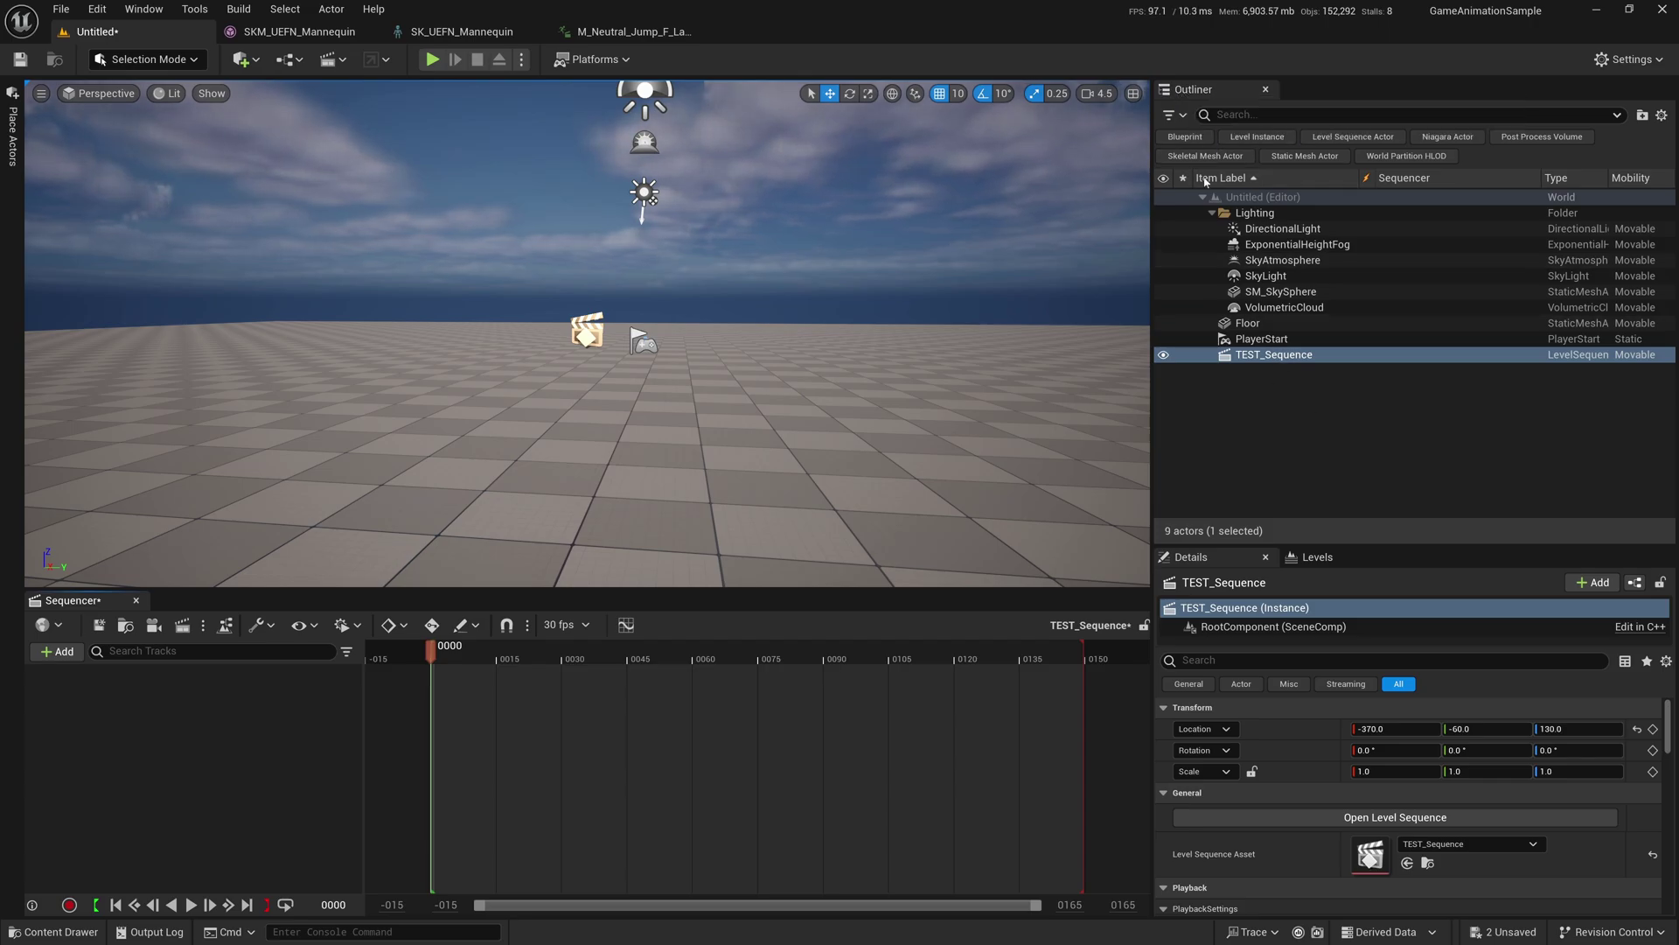
- Place the SKM_UEFN_Mannequin skeletal mesh in the level, reset its location to the origin and set its Z rotation to 90°
drag(1346, 548, 1297, 466)
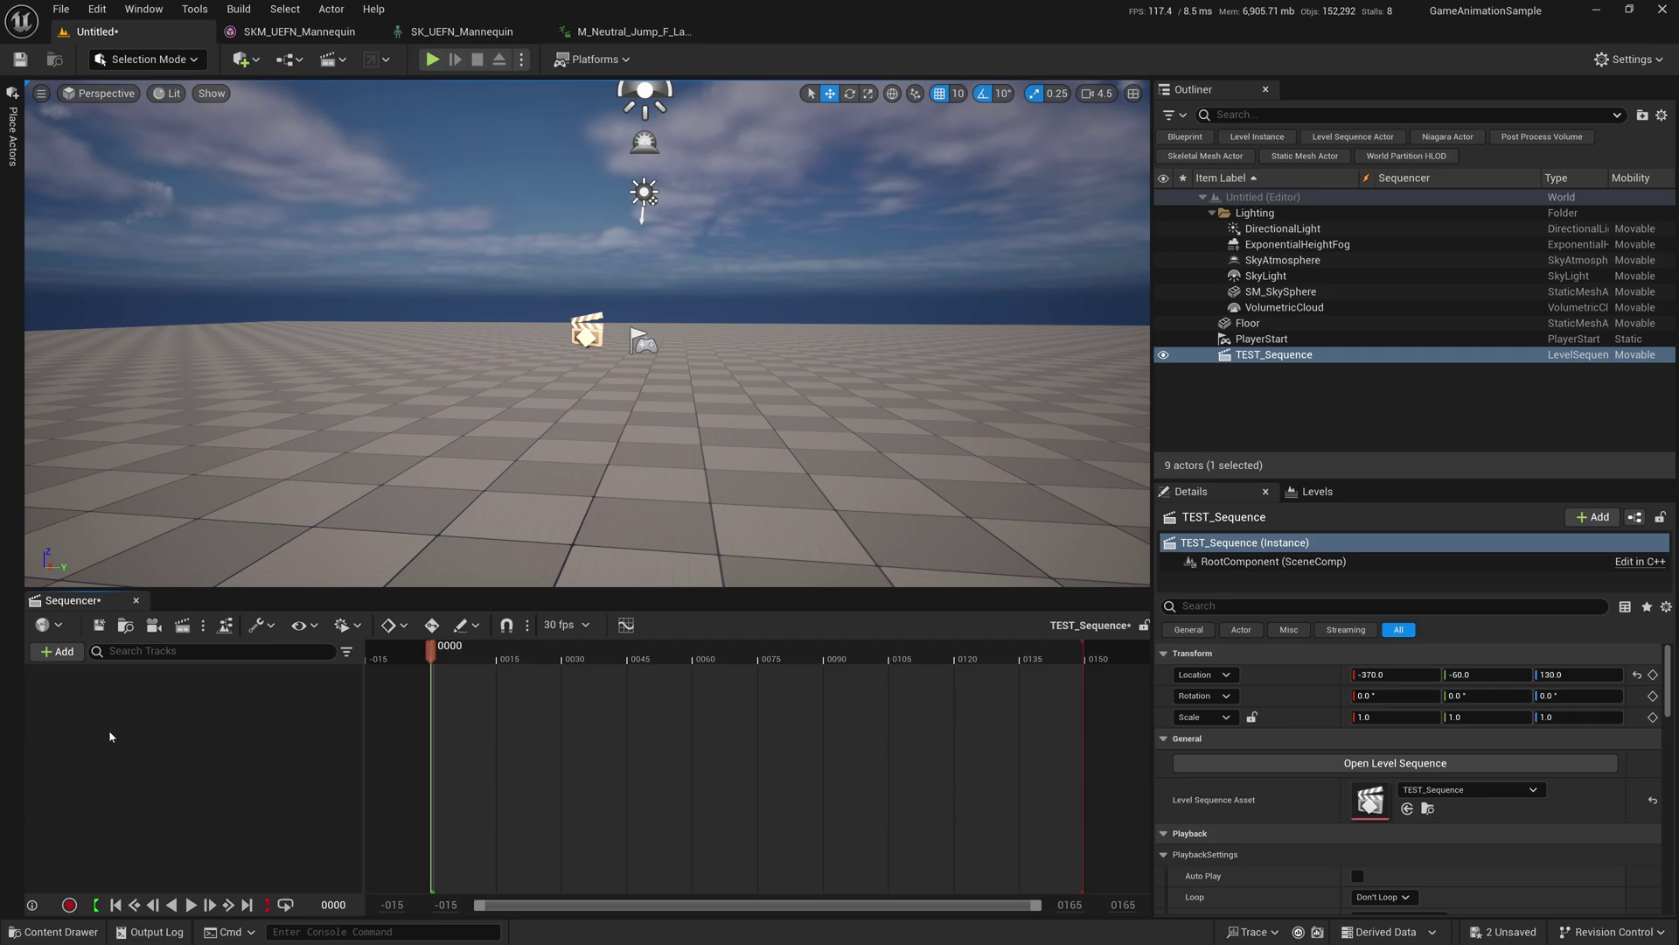
key(ctrl+space)
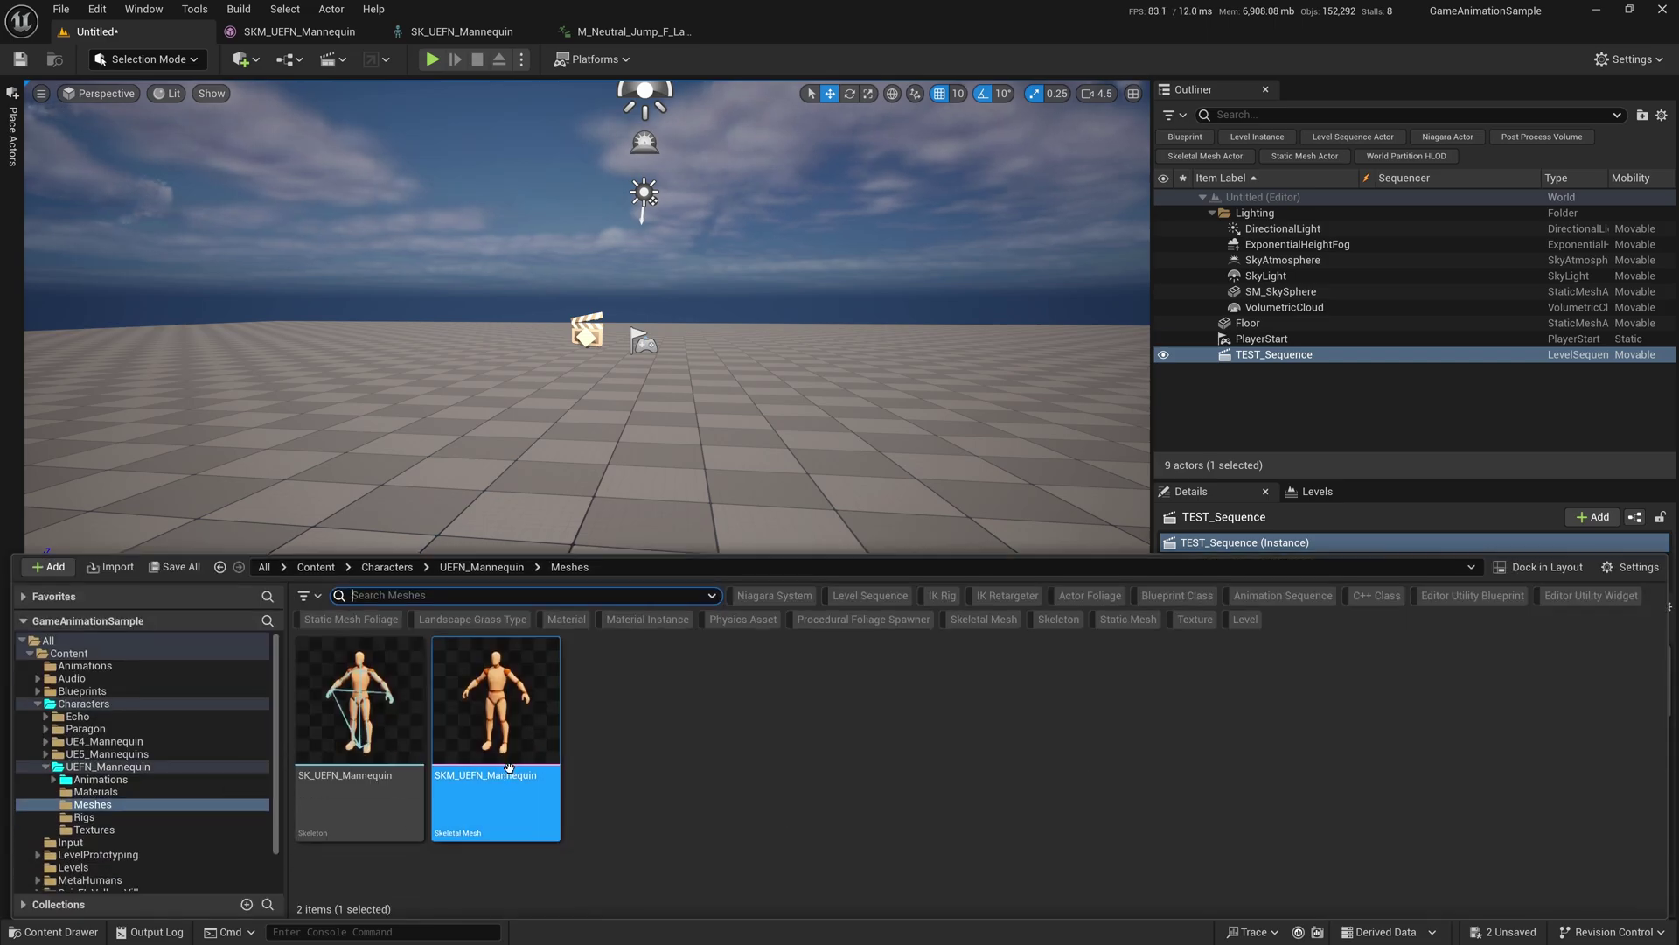
drag(496, 700, 609, 440)
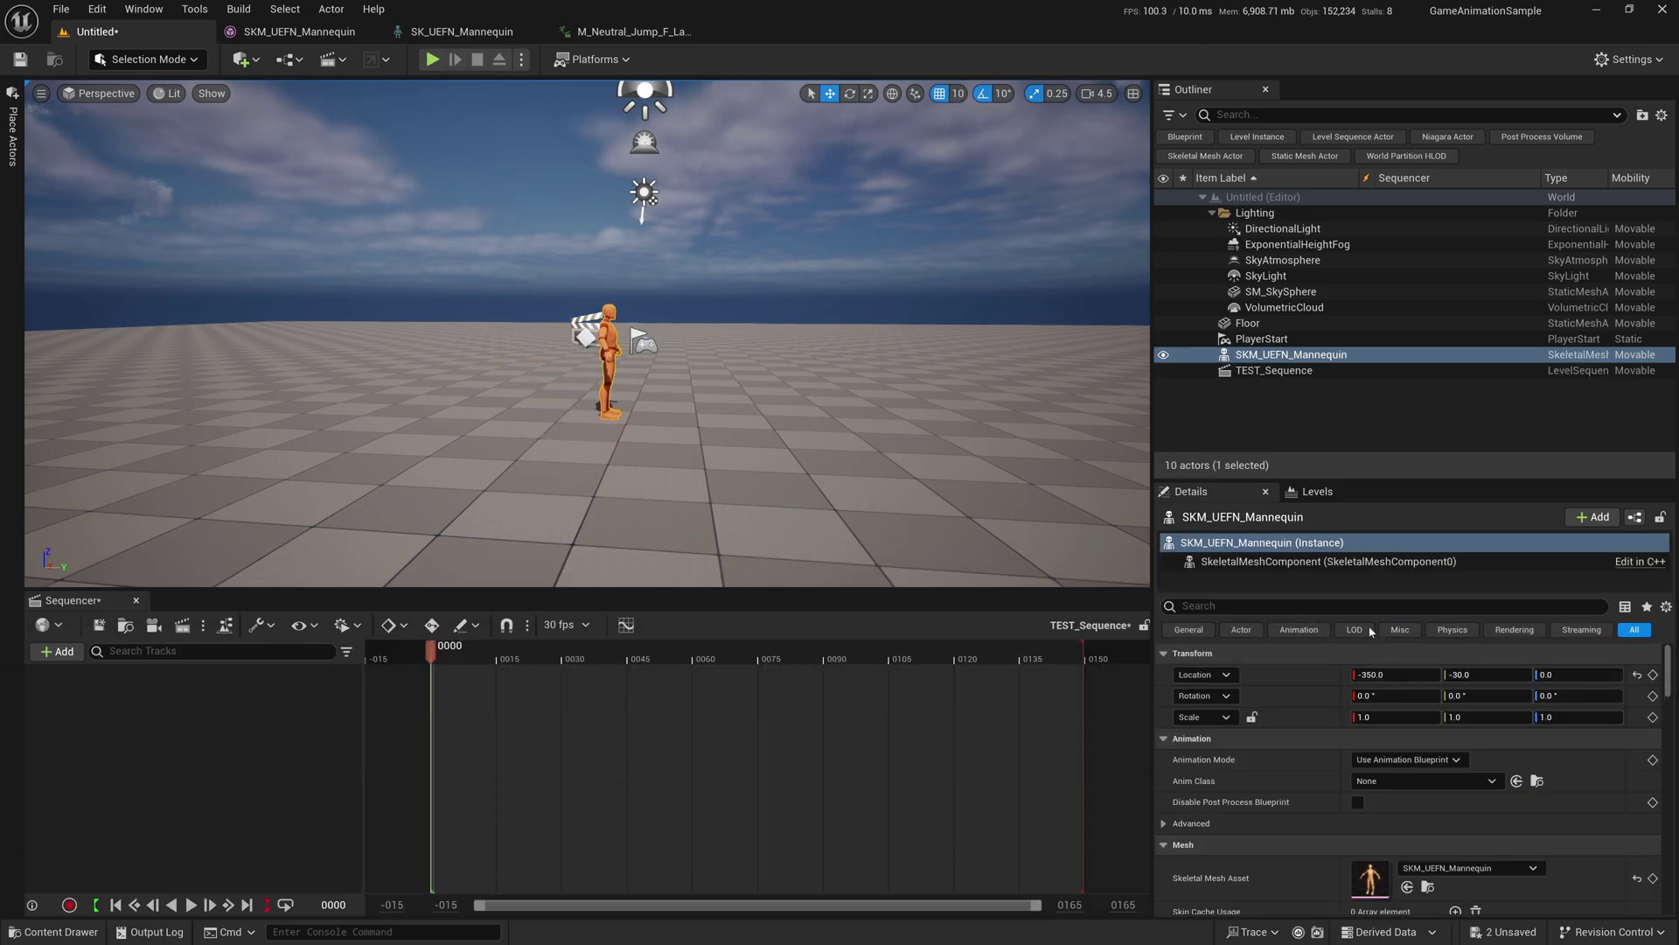
click(1638, 675)
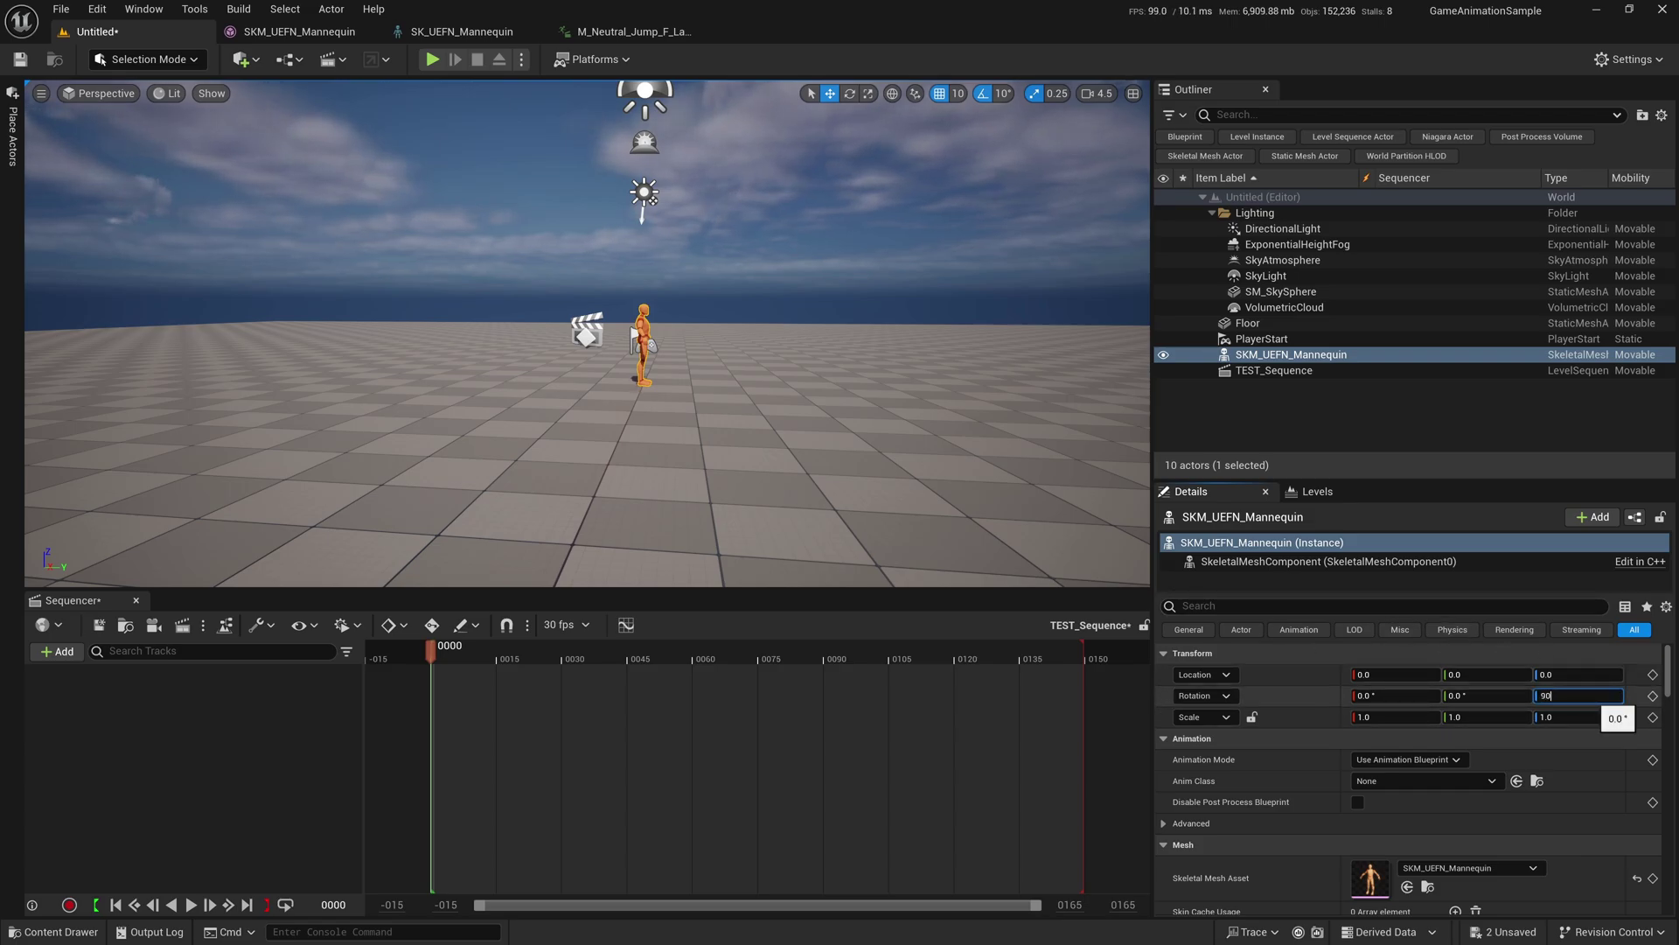
key(f)
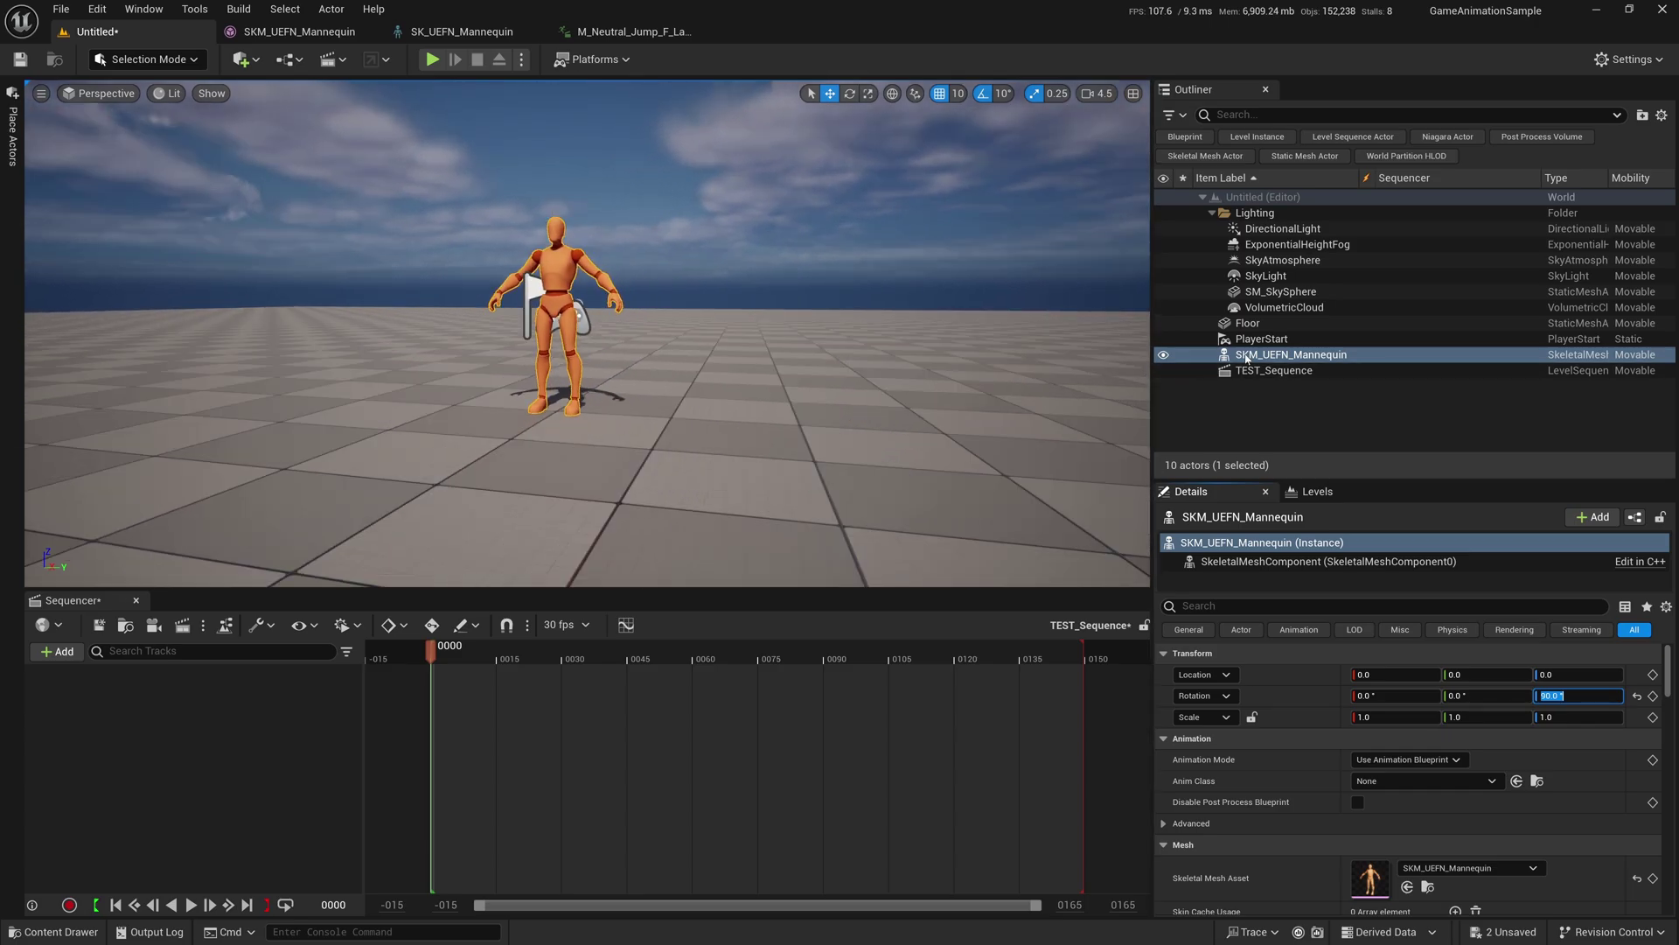
- Add the SKM_UEFN_Mannequin actor to TEST_Sequence and put the AA_Jump_Land animation on its animation track
click(1298, 359)
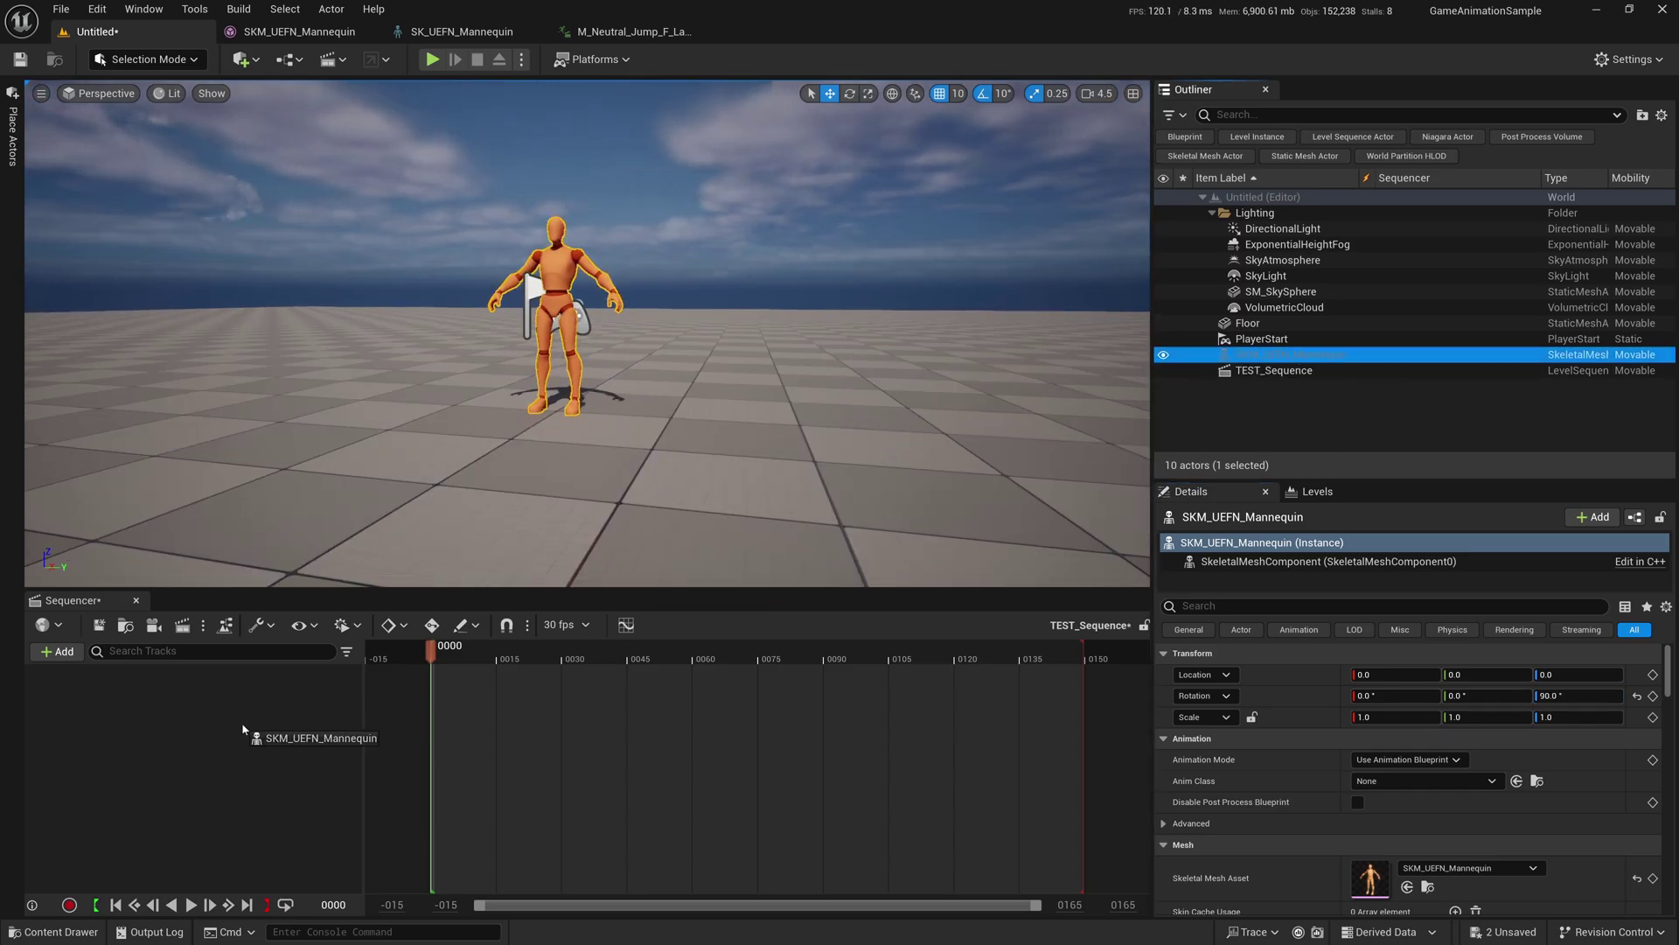
drag(243, 728, 245, 726)
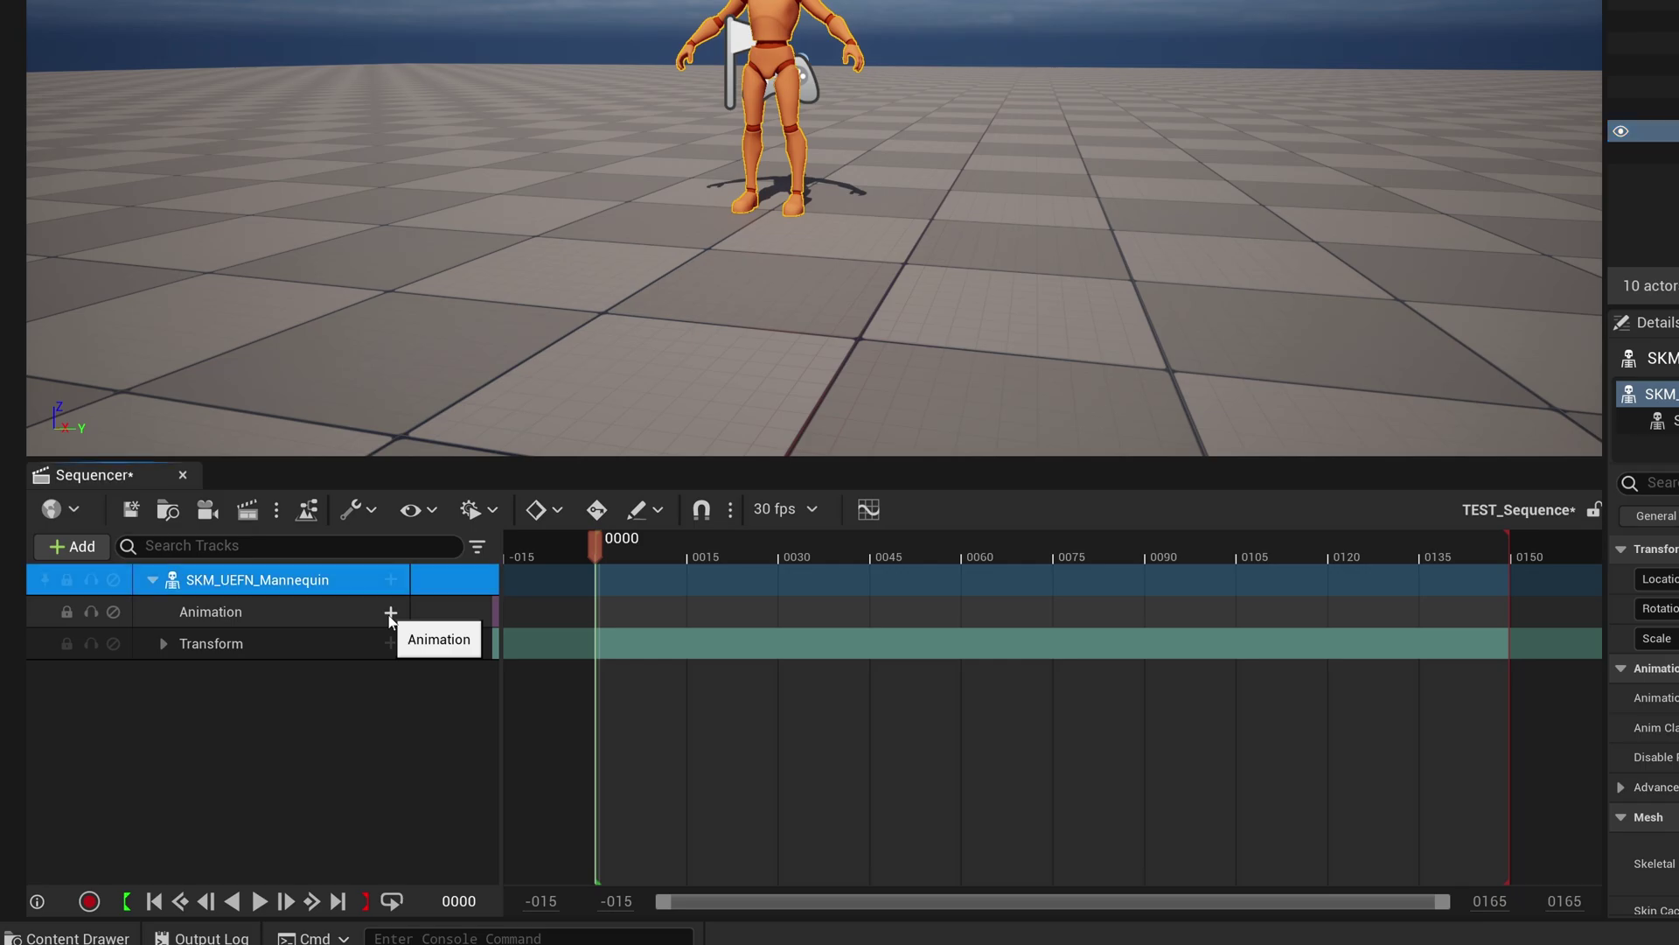
click(390, 614)
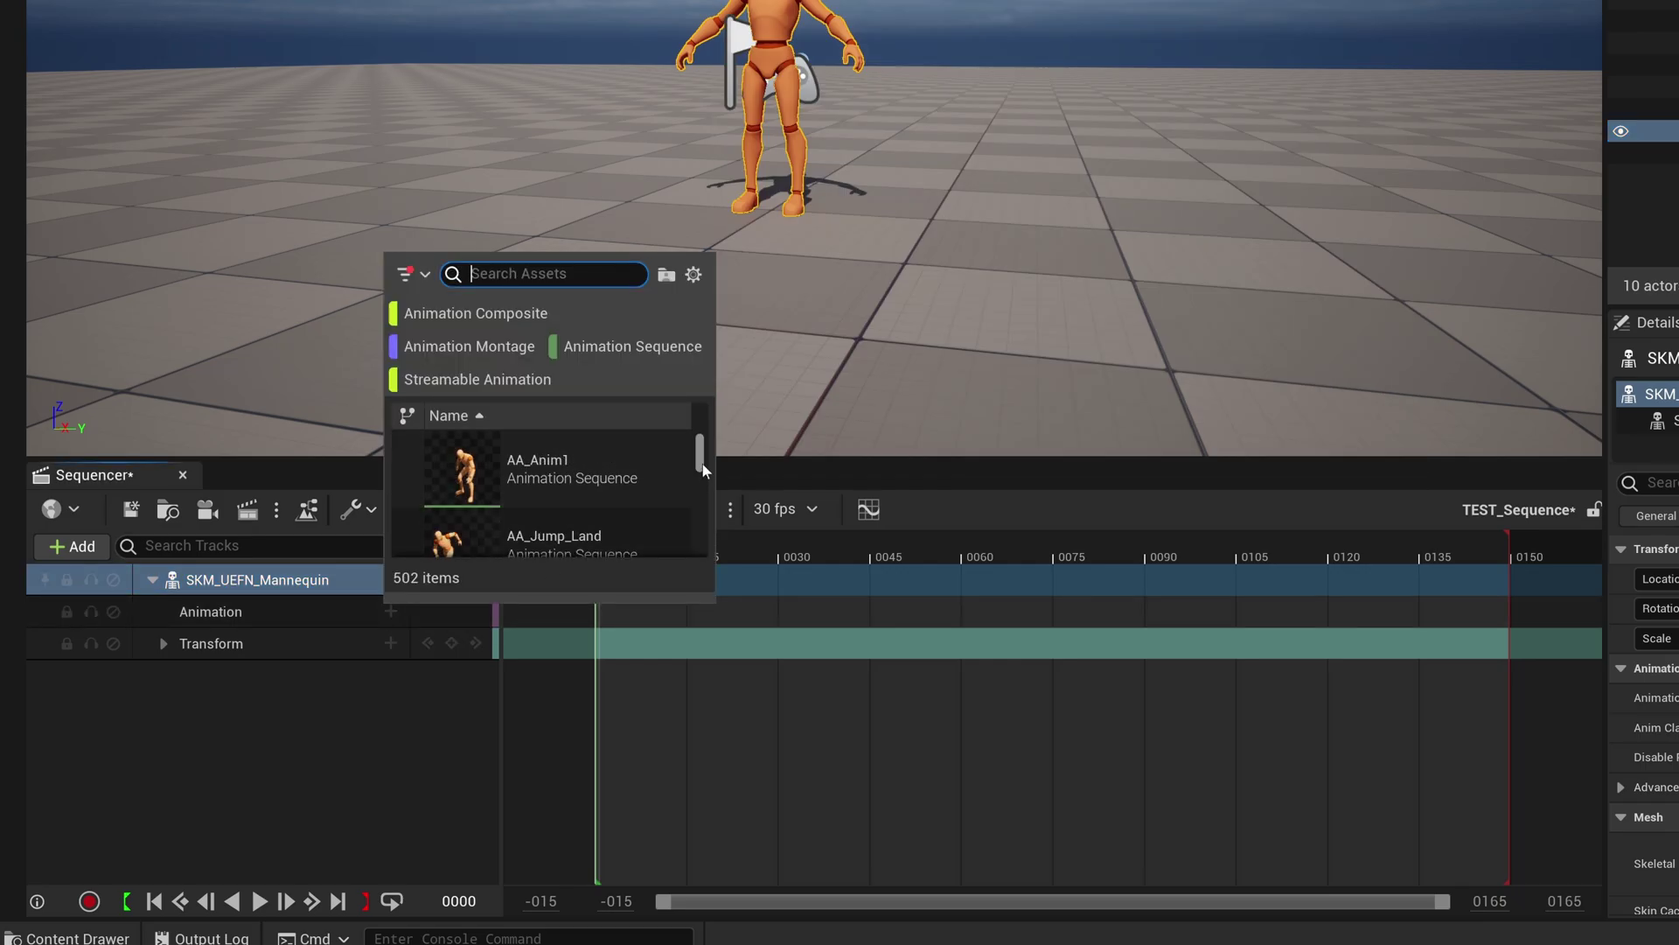
scroll(701, 464, down, 1)
scroll(700, 455, up, 1)
text(AA)
click(588, 547)
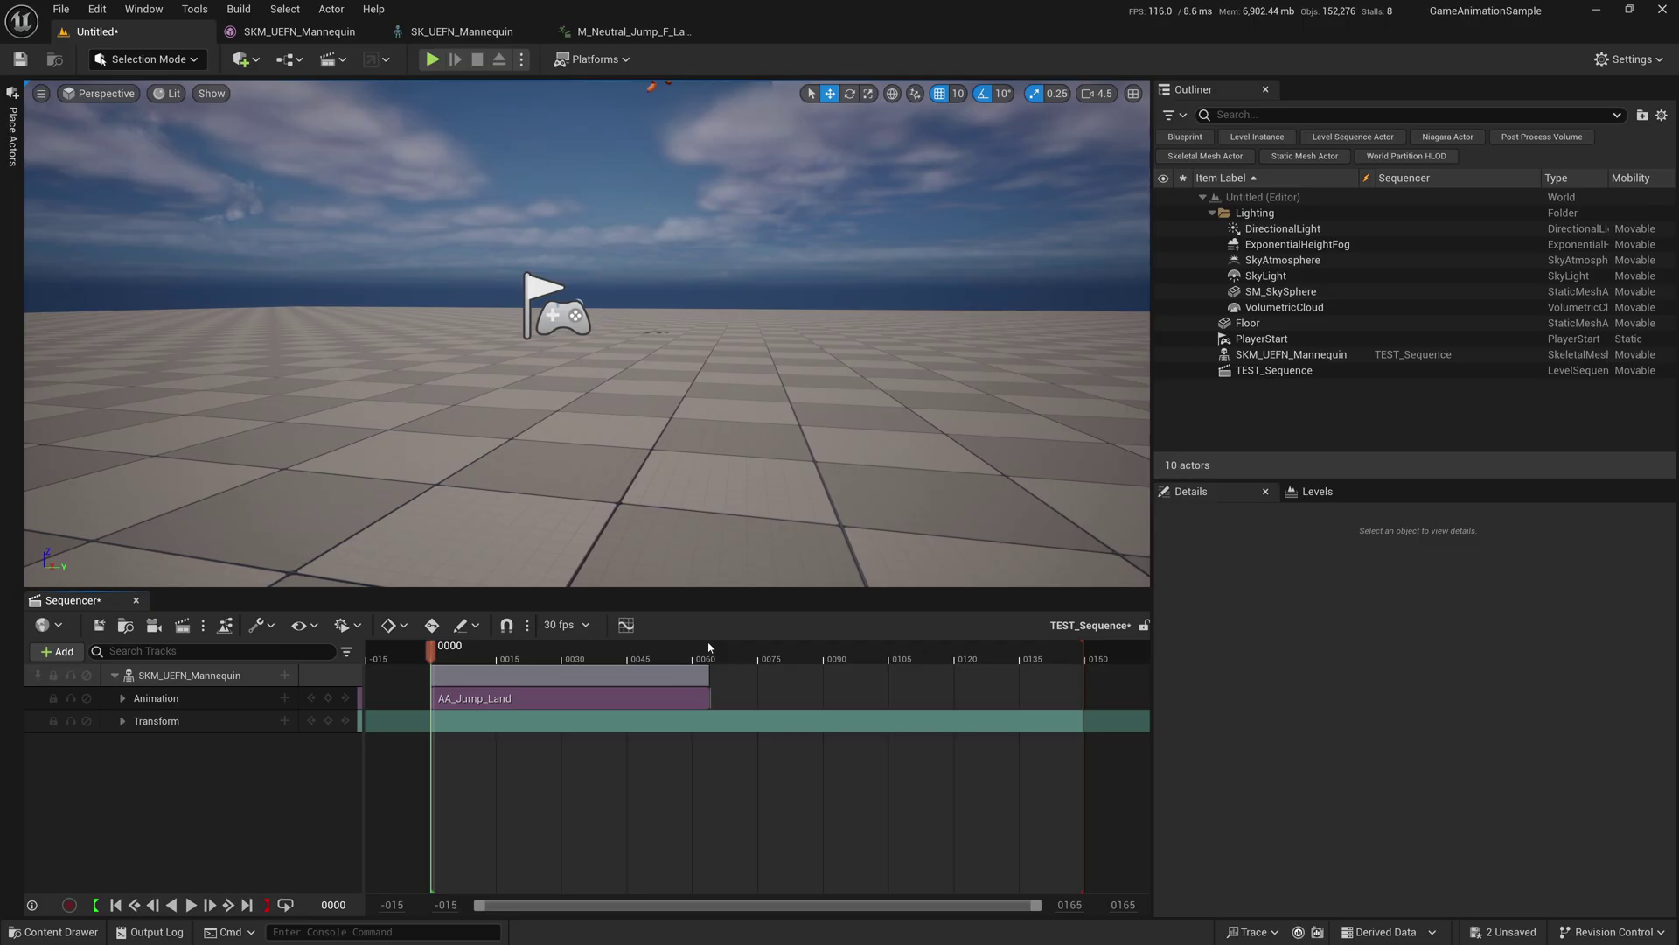
drag(461, 651, 557, 665)
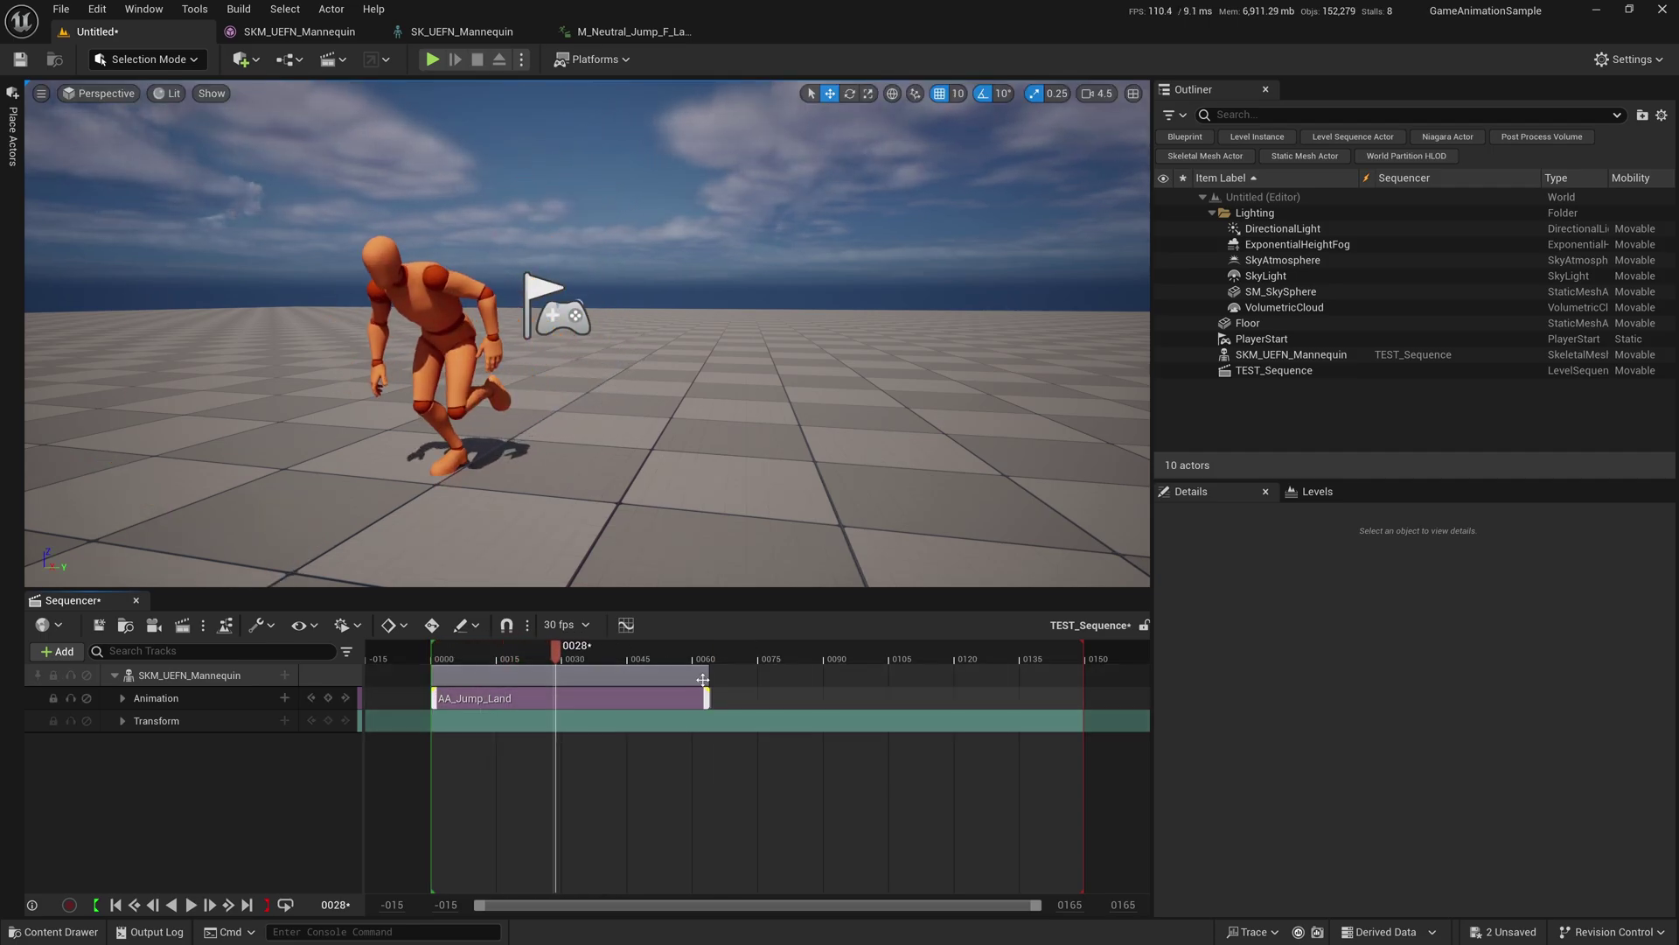
- Play TEST_Sequence from frame 0 and scrub through it to review the mannequin's AA_Jump_Land animation in the level
ctrl+scroll(724, 761, down, 4)
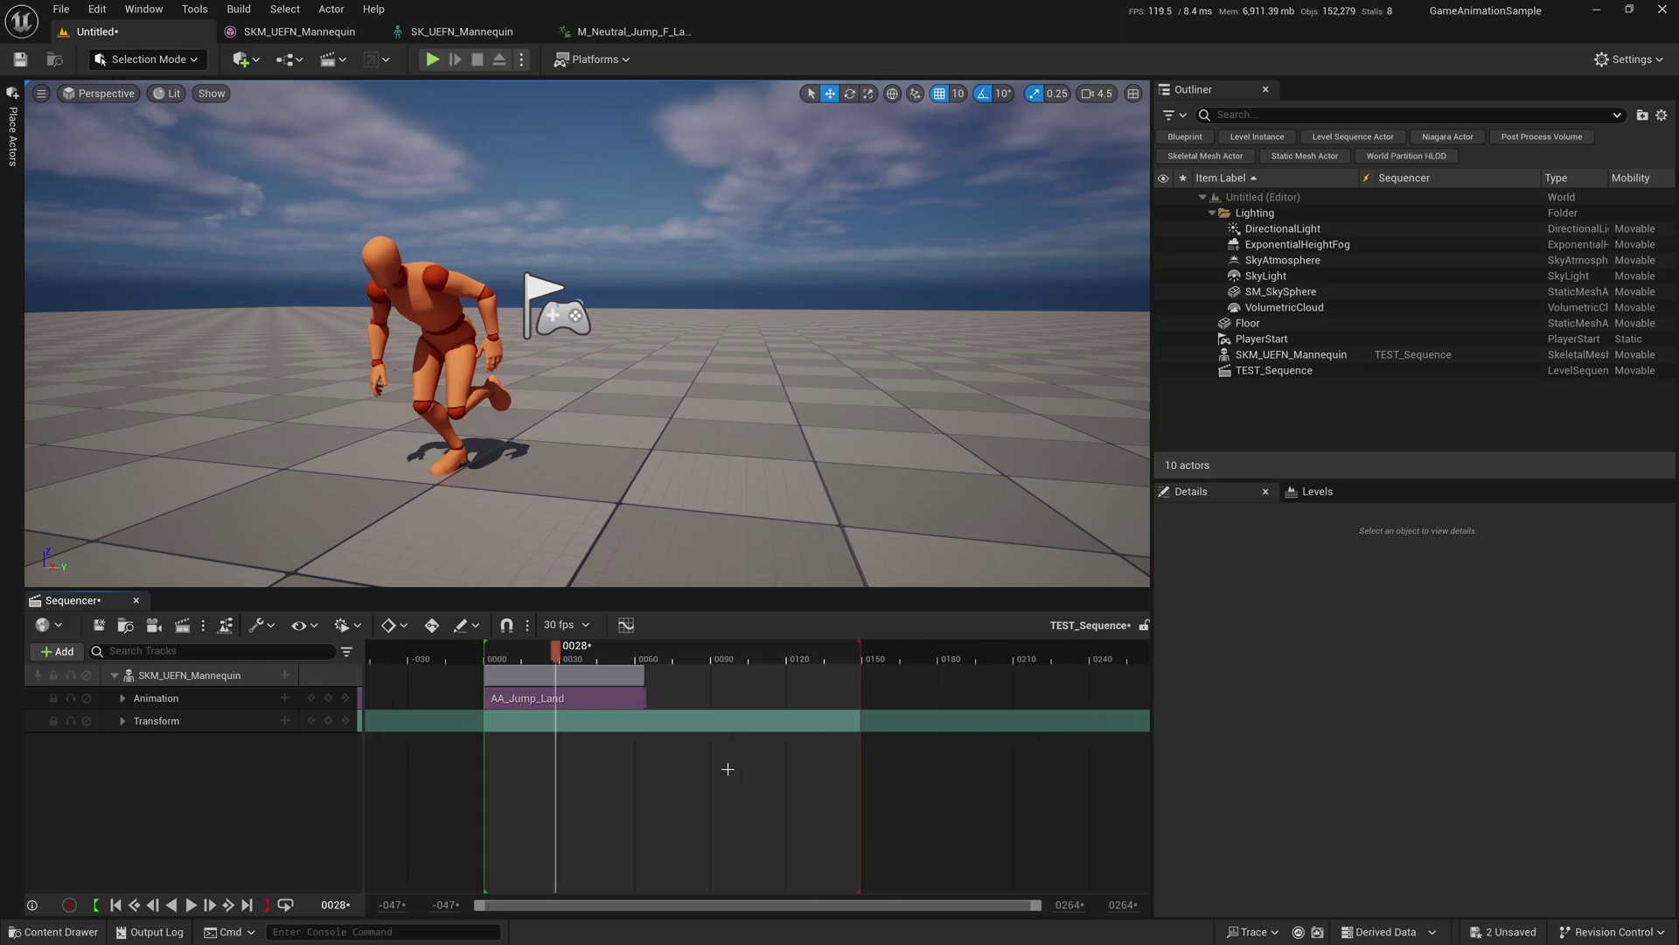
drag(593, 656, 480, 656)
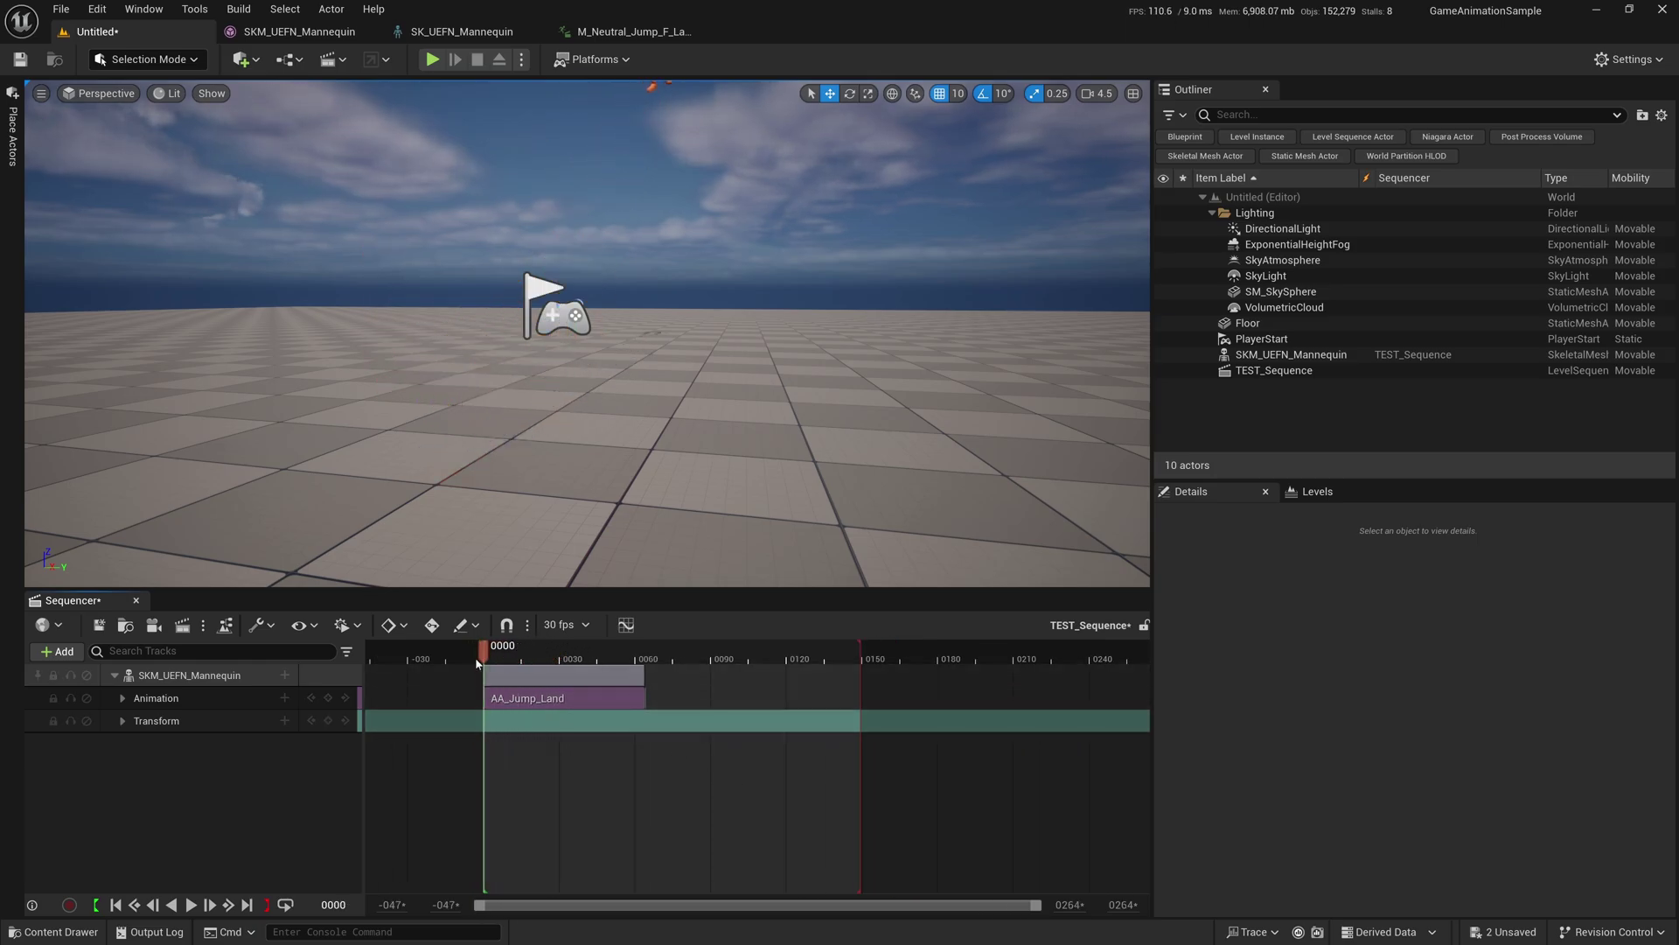
click(671, 535)
key(space)
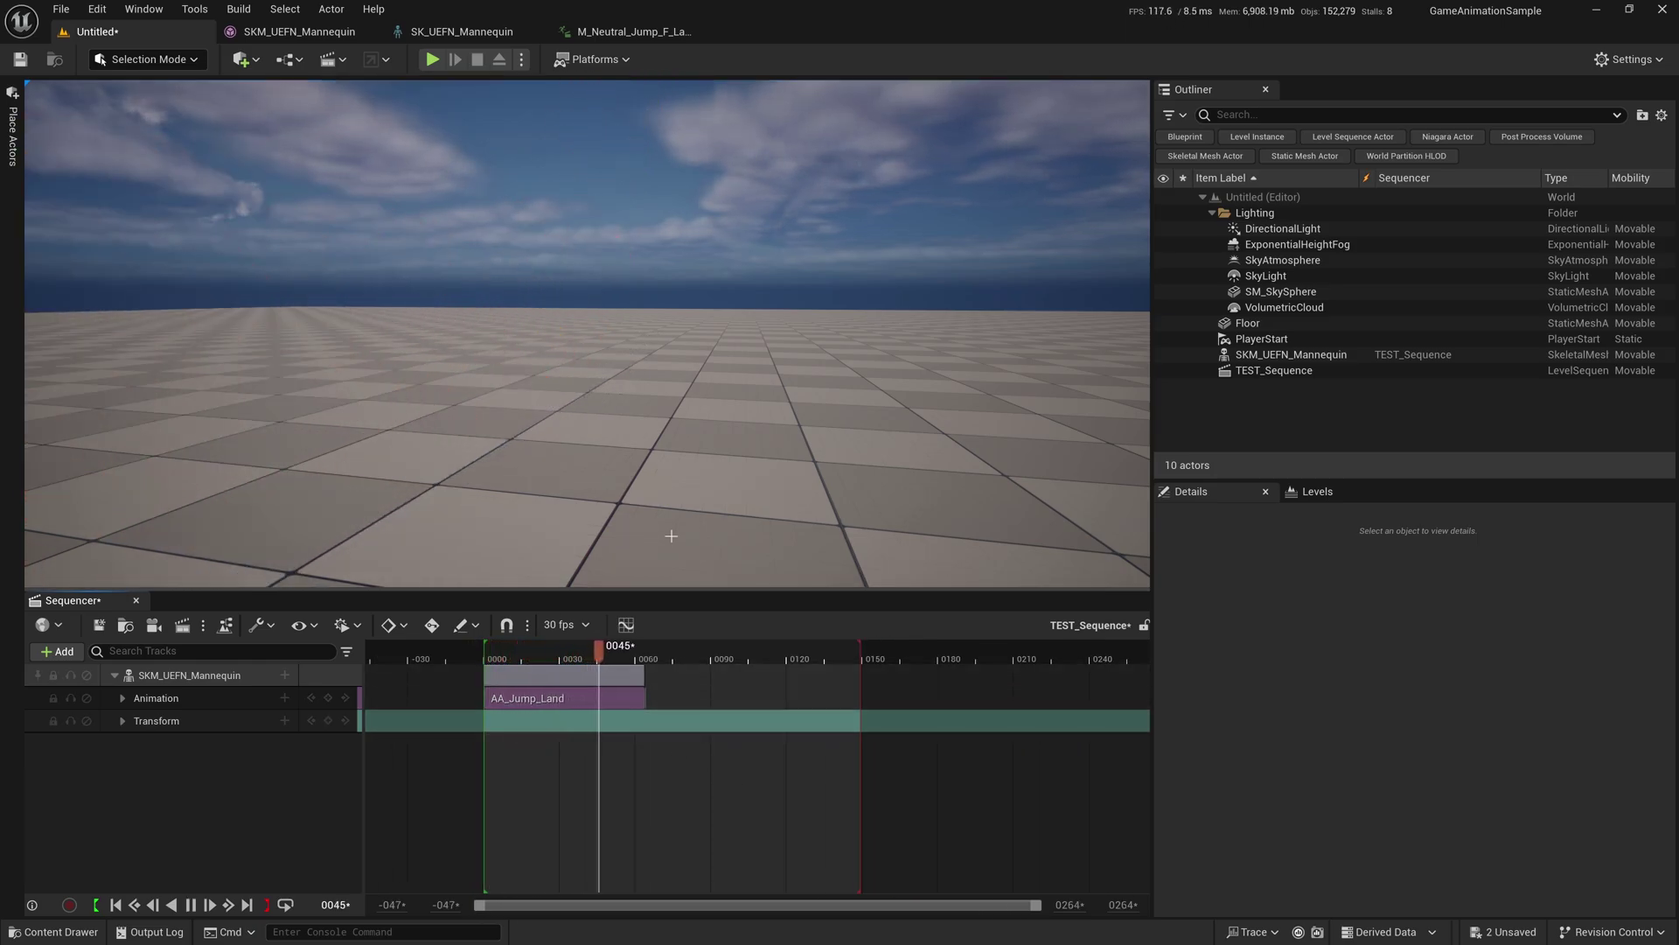
key(g)
click(486, 658)
drag(507, 667, 536, 664)
right_drag(622, 459, 622, 458)
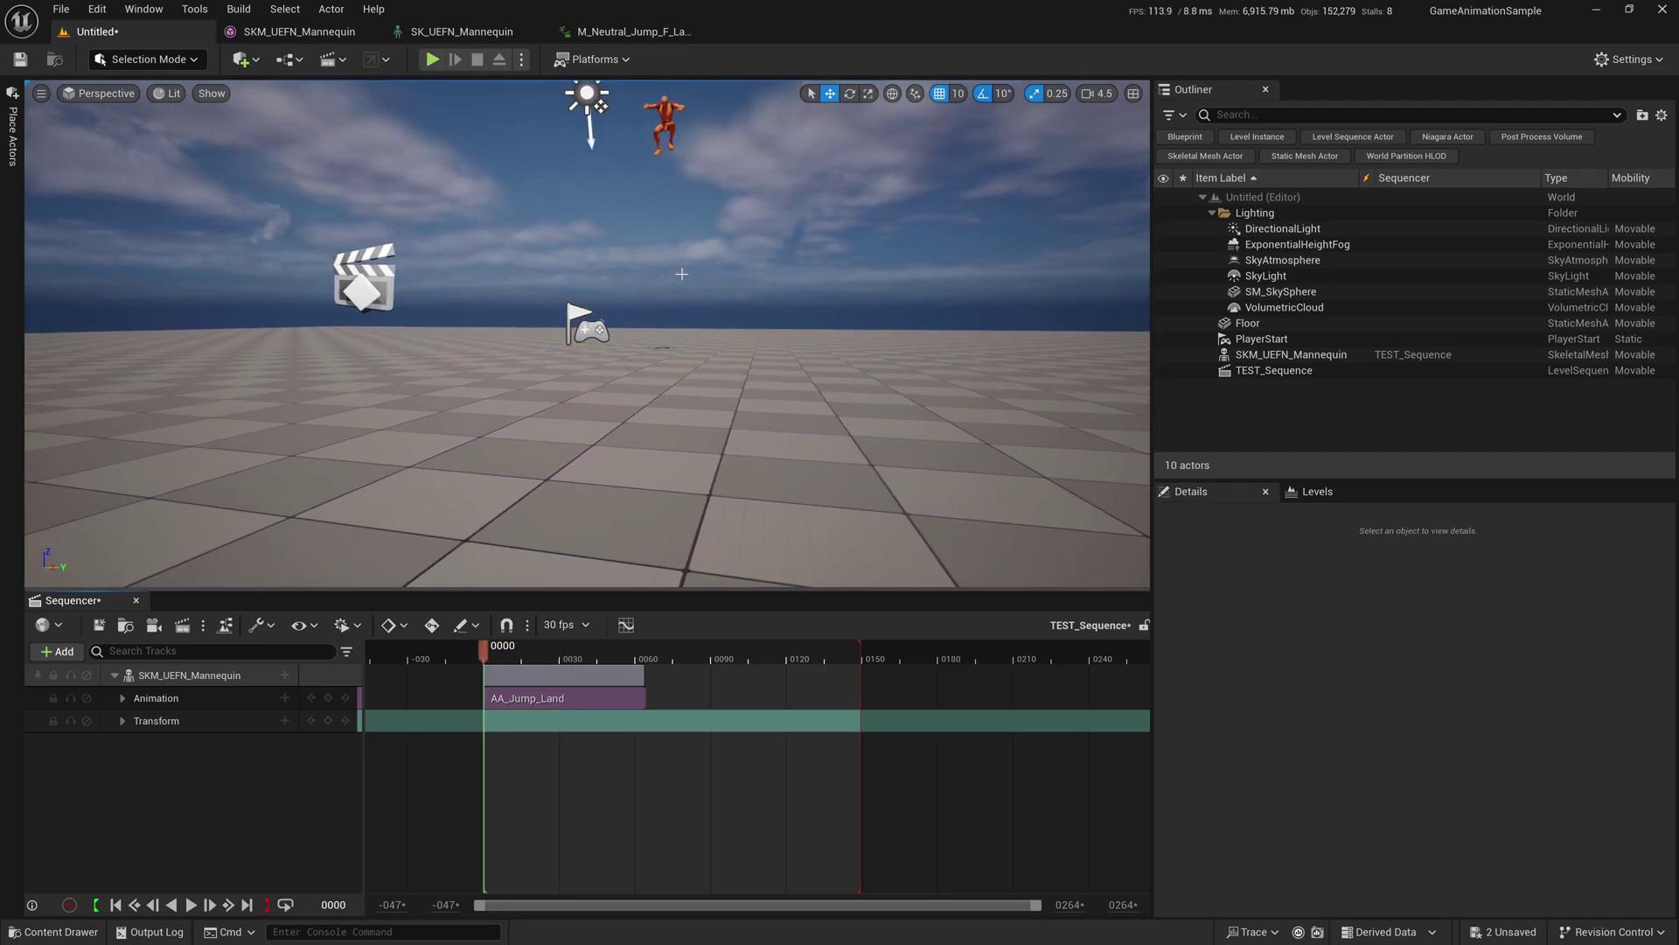
key(space)
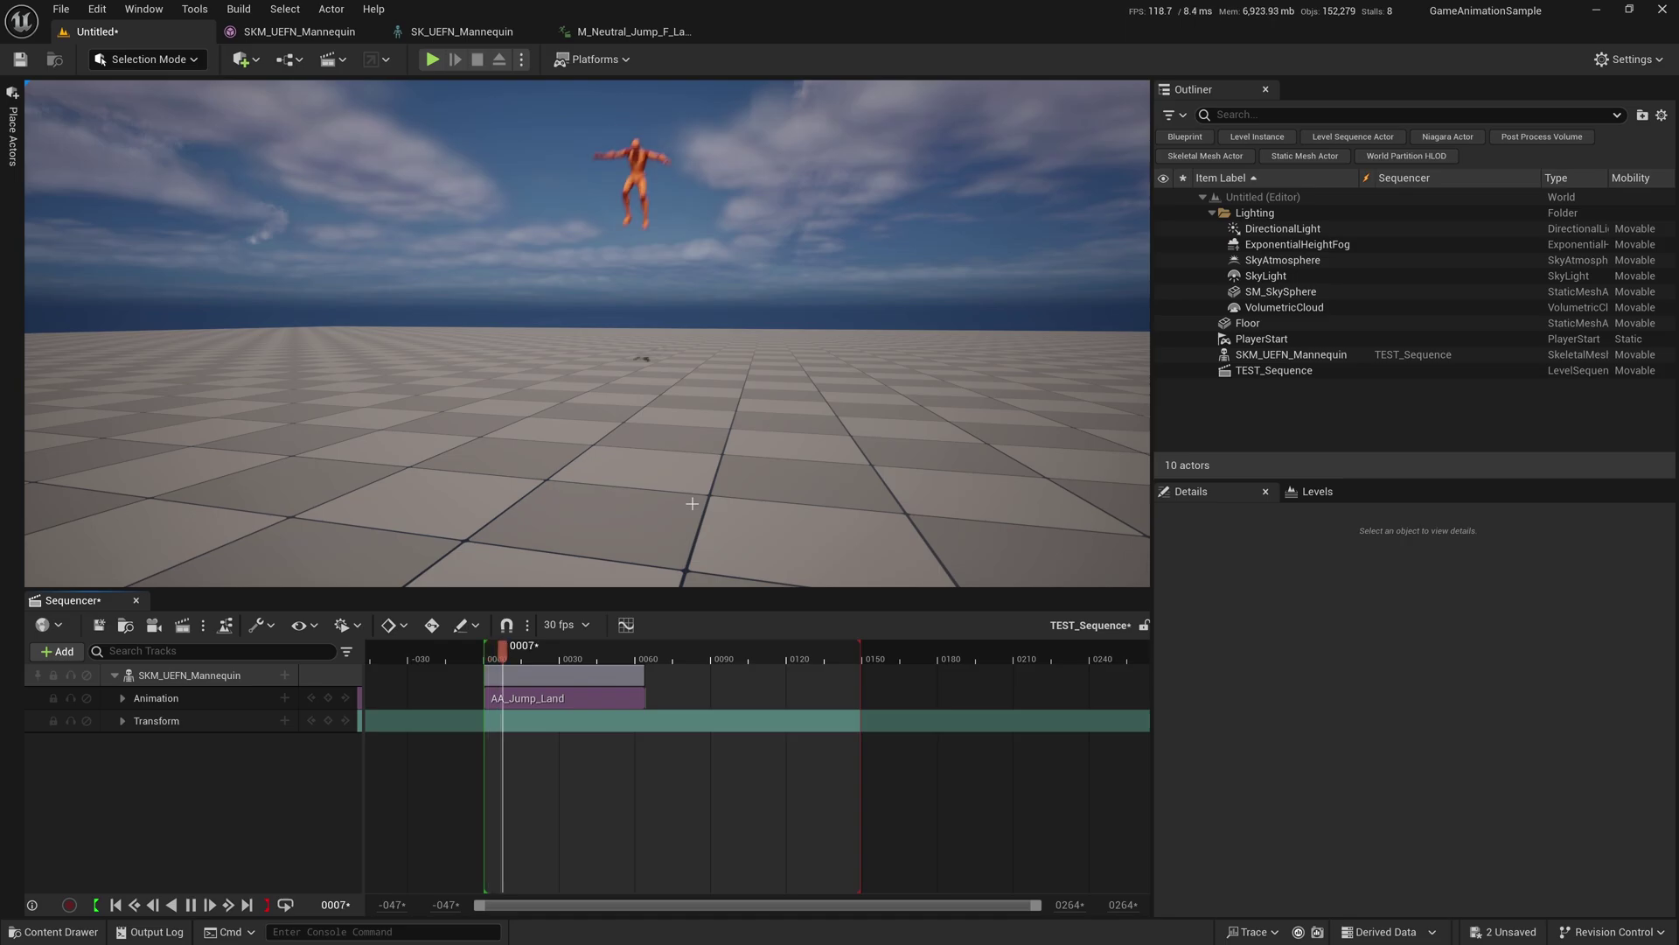
- Open the SKM_TwinBlast_ActionHero skeletal mesh from the Paragon TwinBlast Meshes folder and examine the animations available for its skeleton
key(ctrl+space)
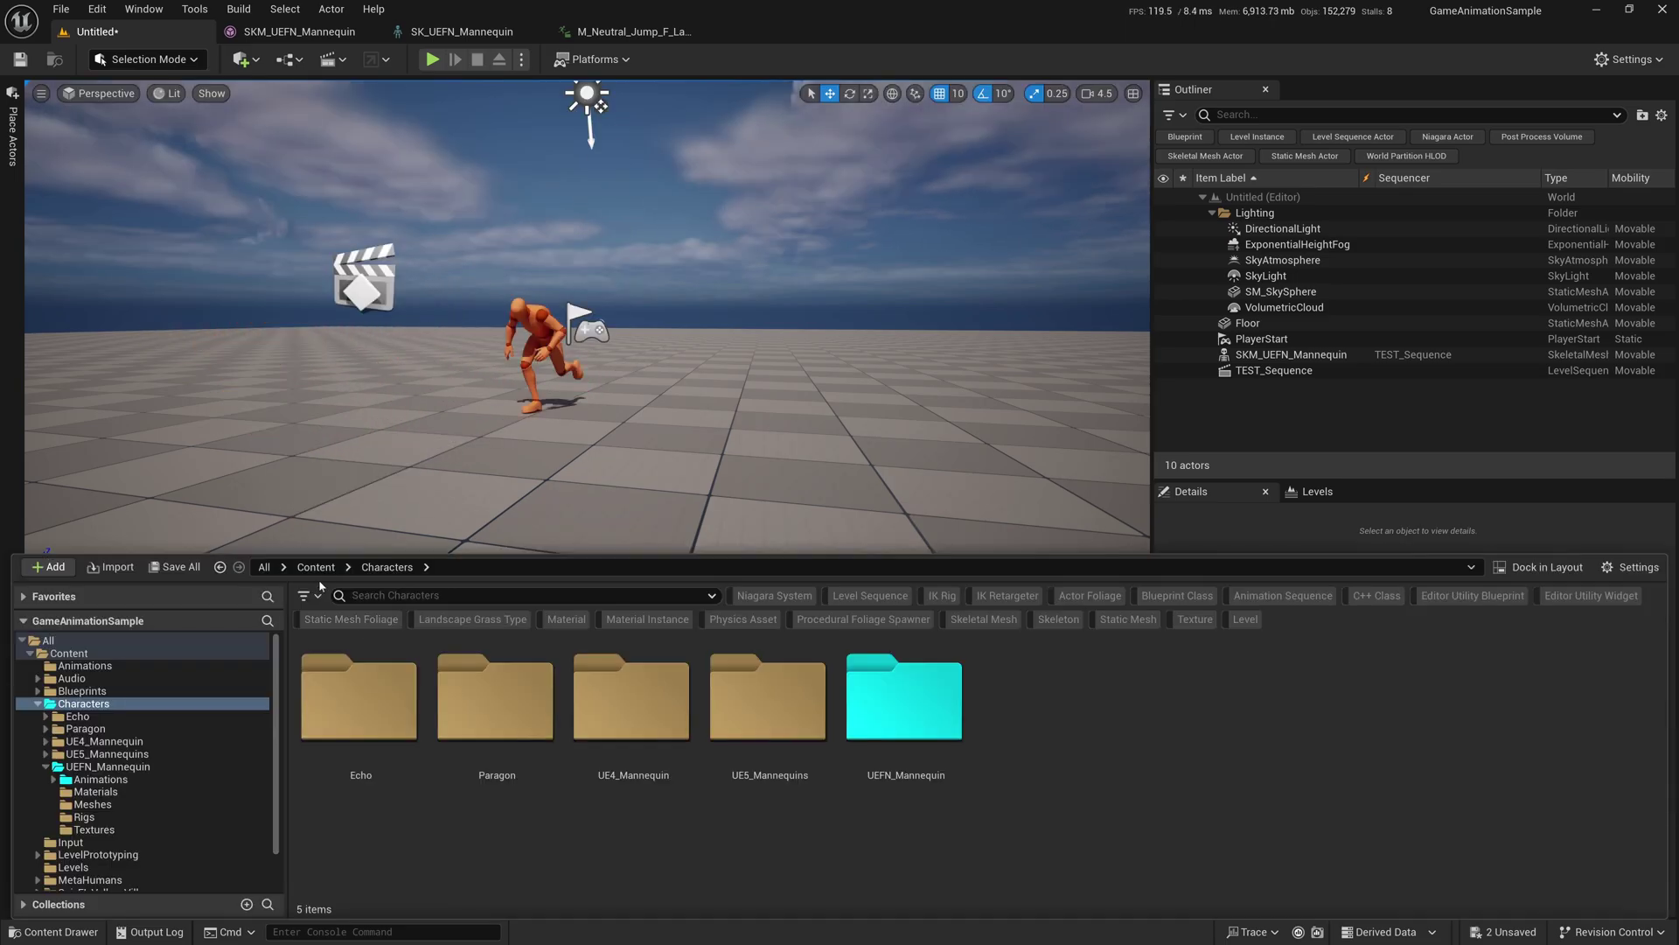
double_click(489, 700)
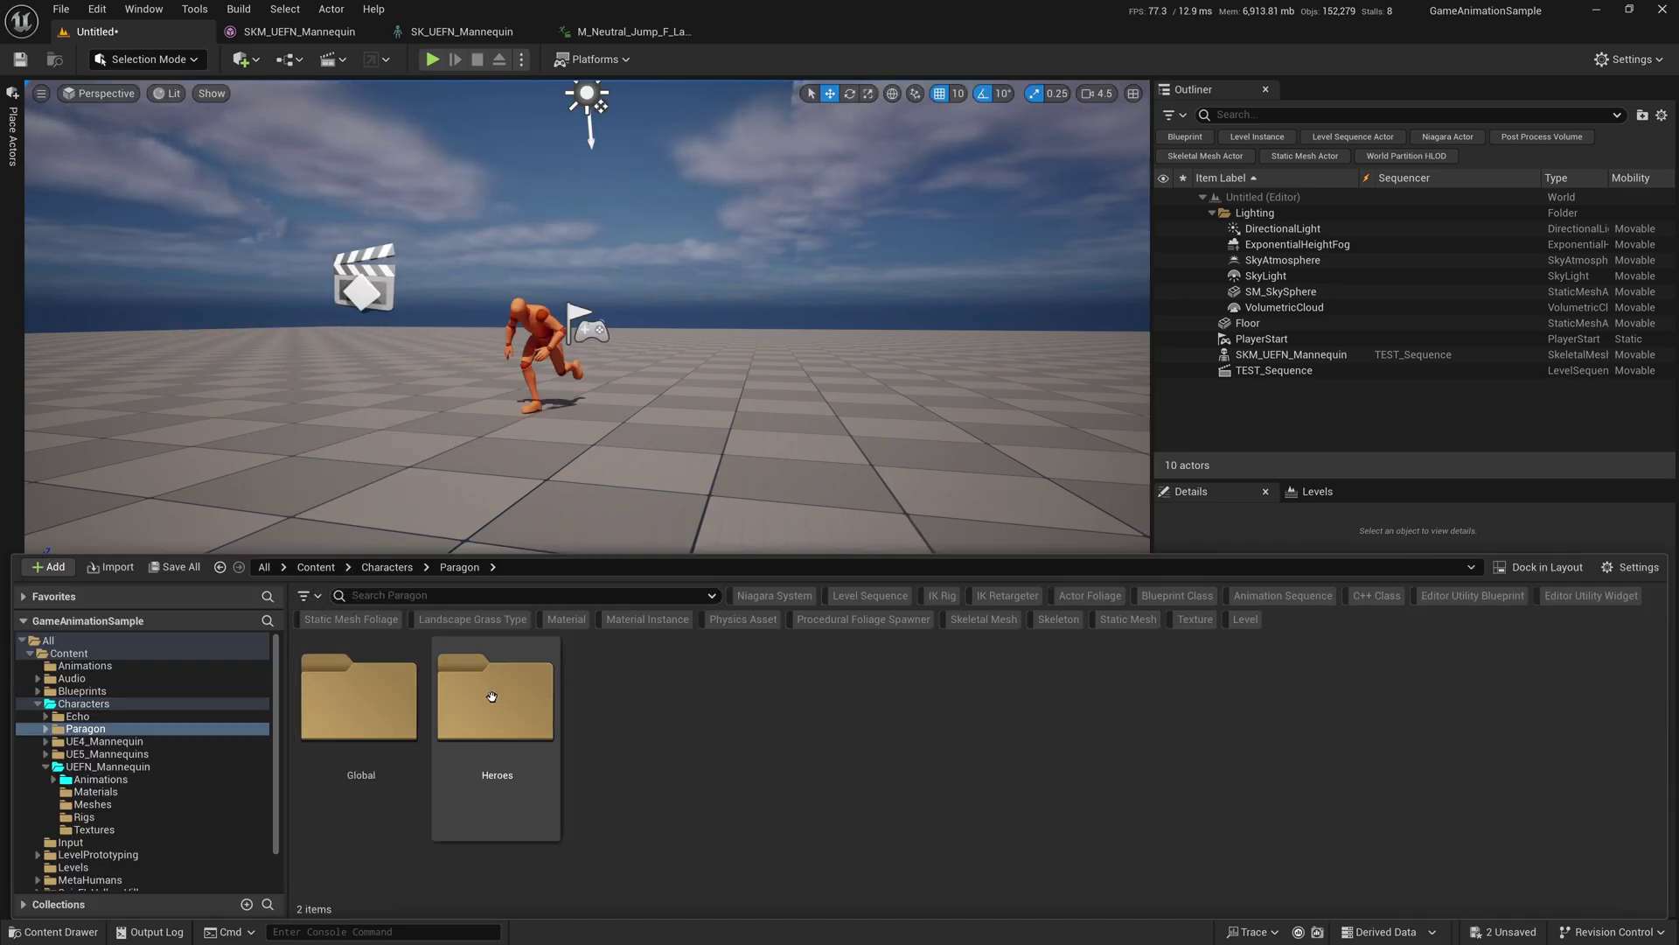
double_click(490, 696)
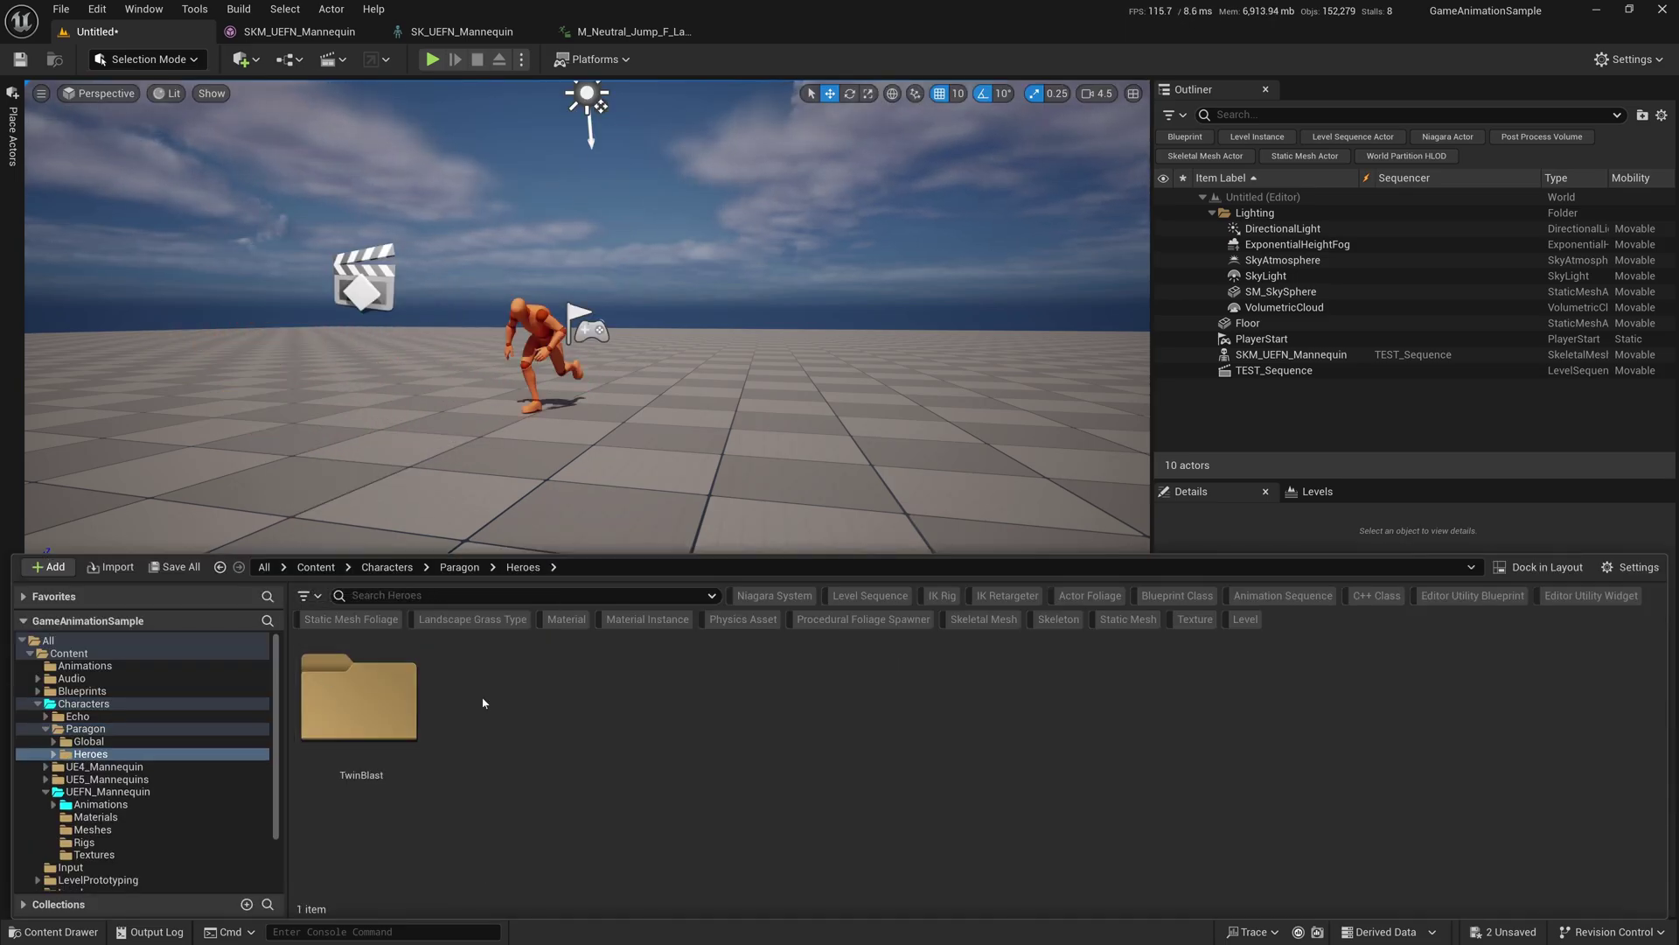
double_click(359, 700)
key(Right)
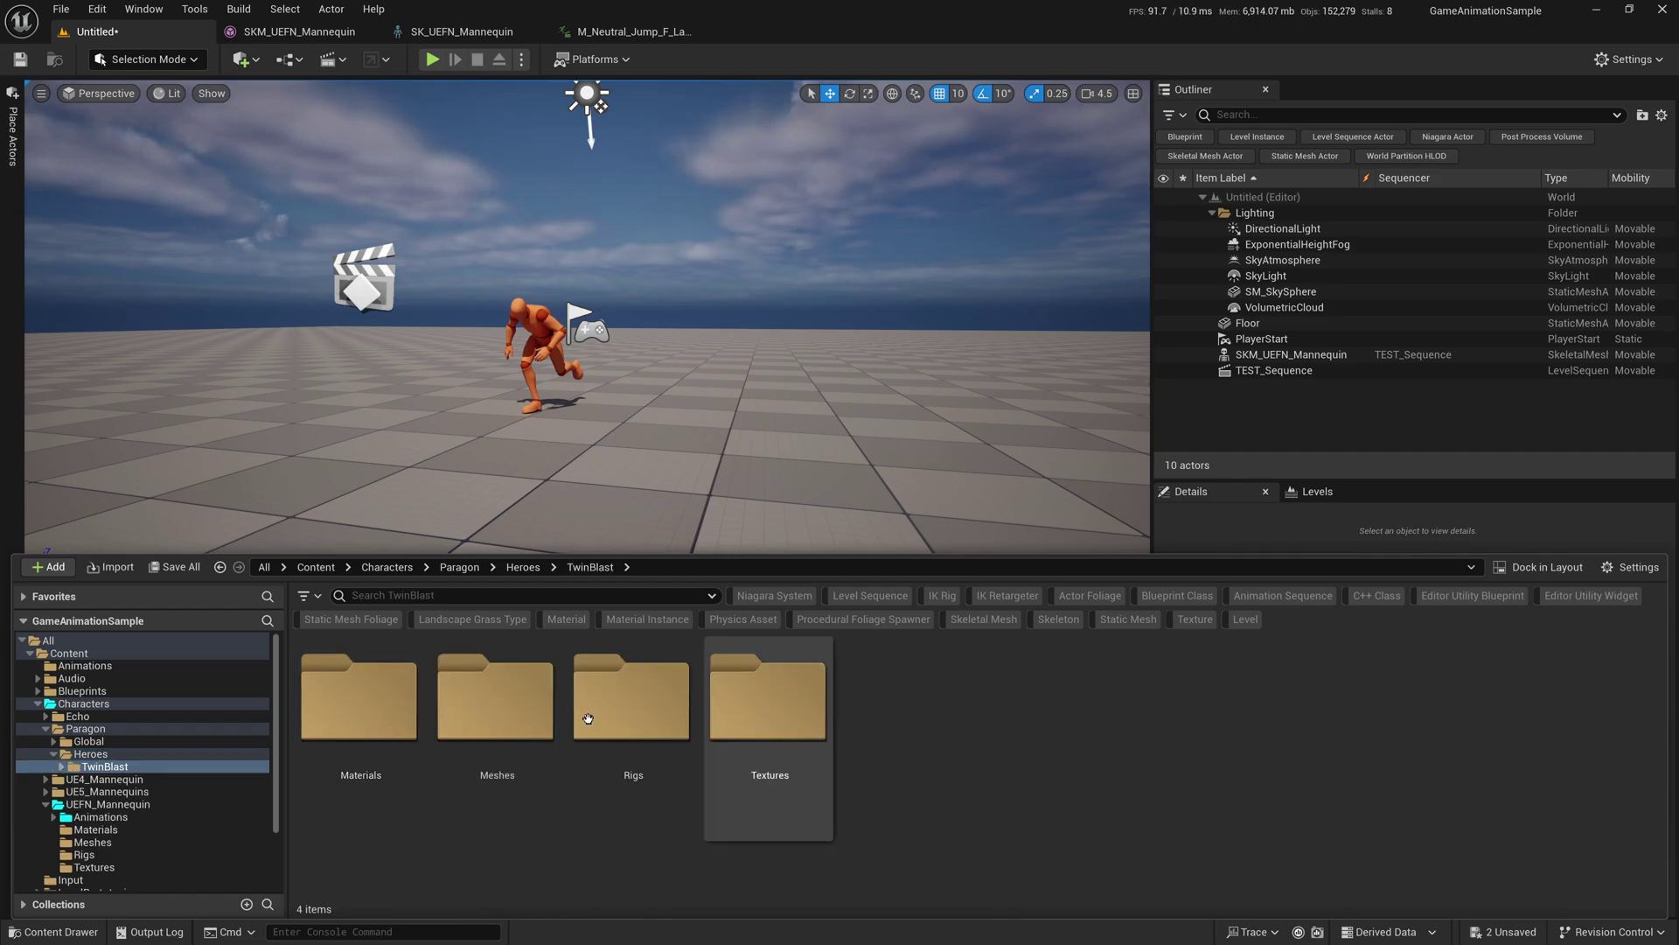
double_click(494, 700)
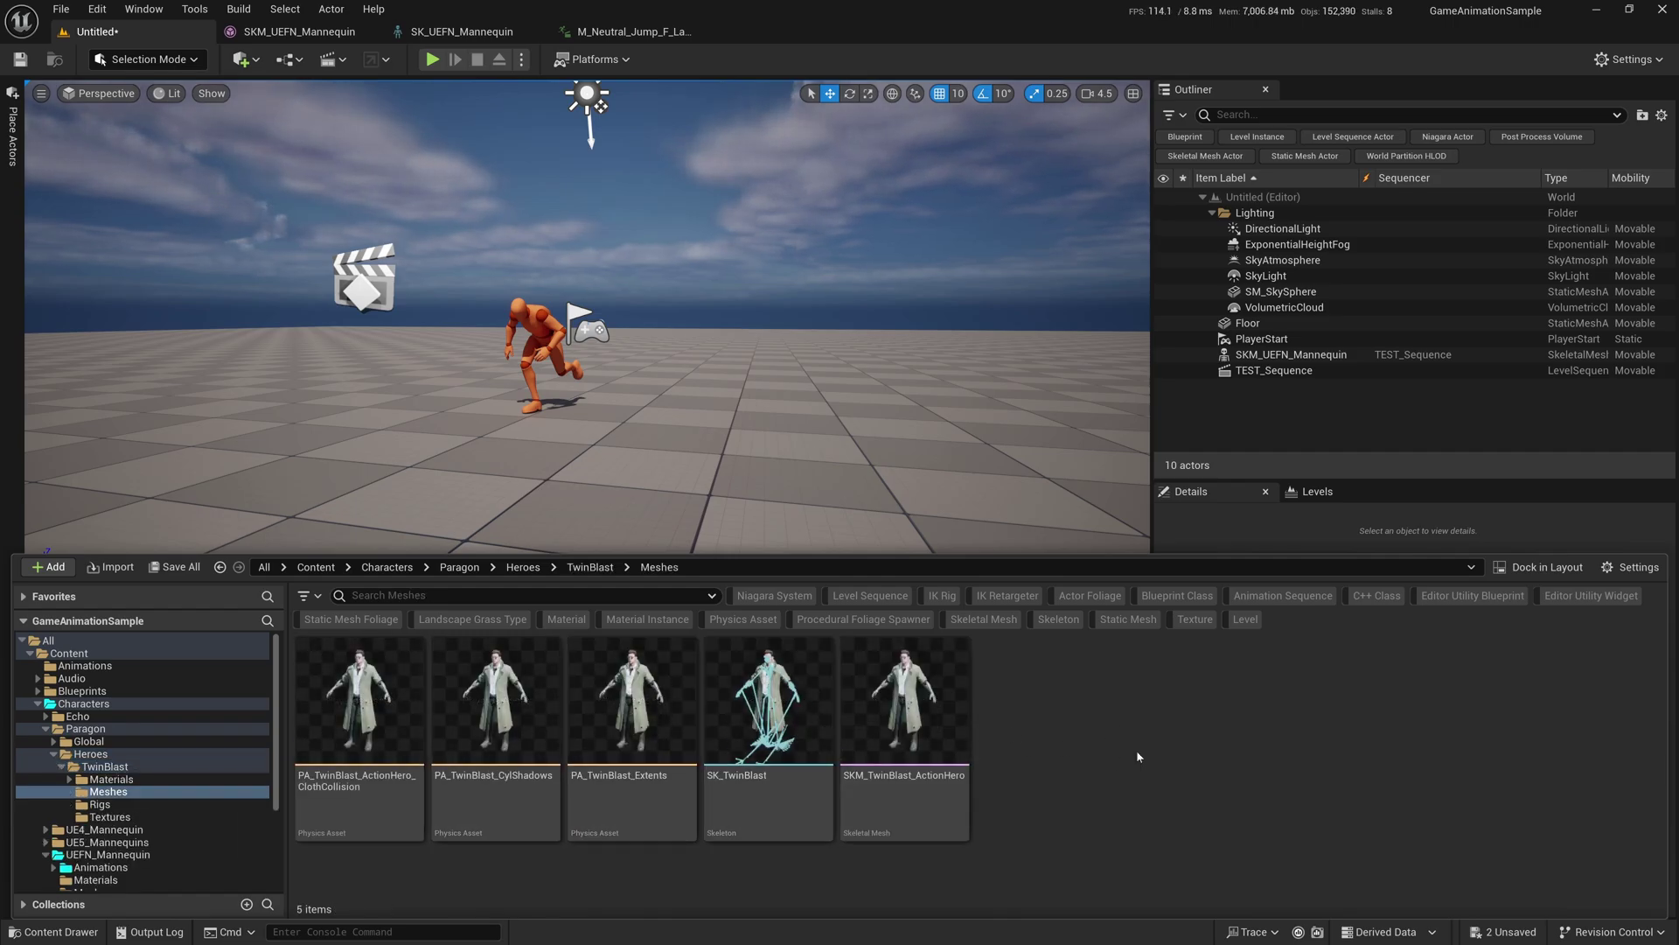
double_click(913, 704)
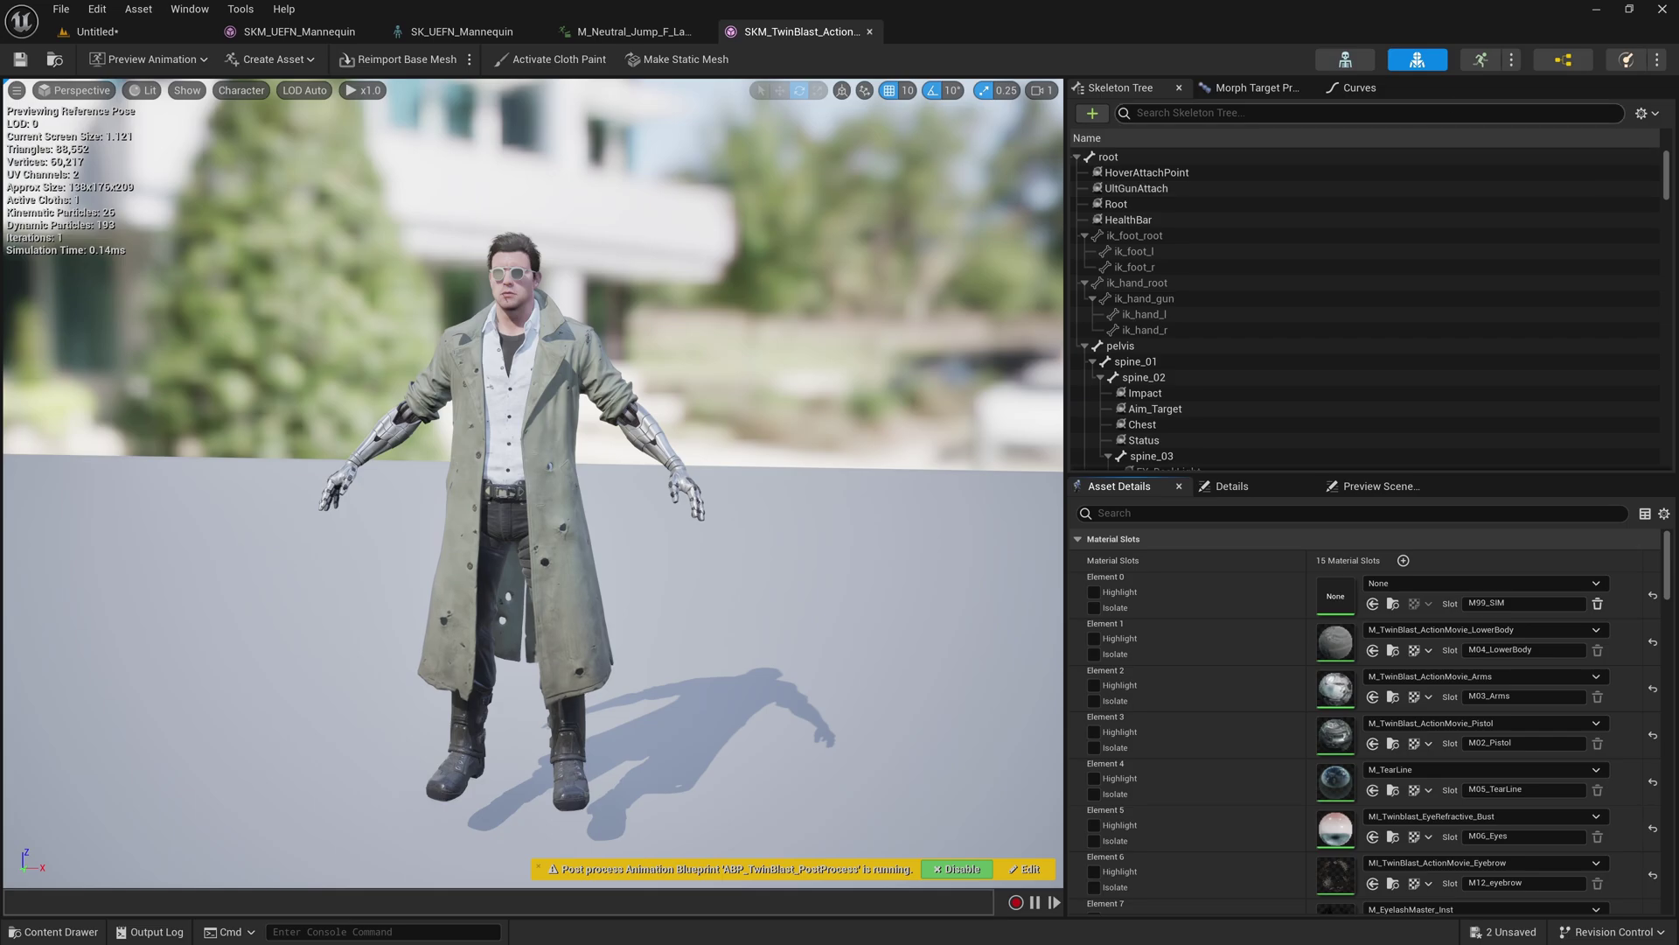
click(1481, 61)
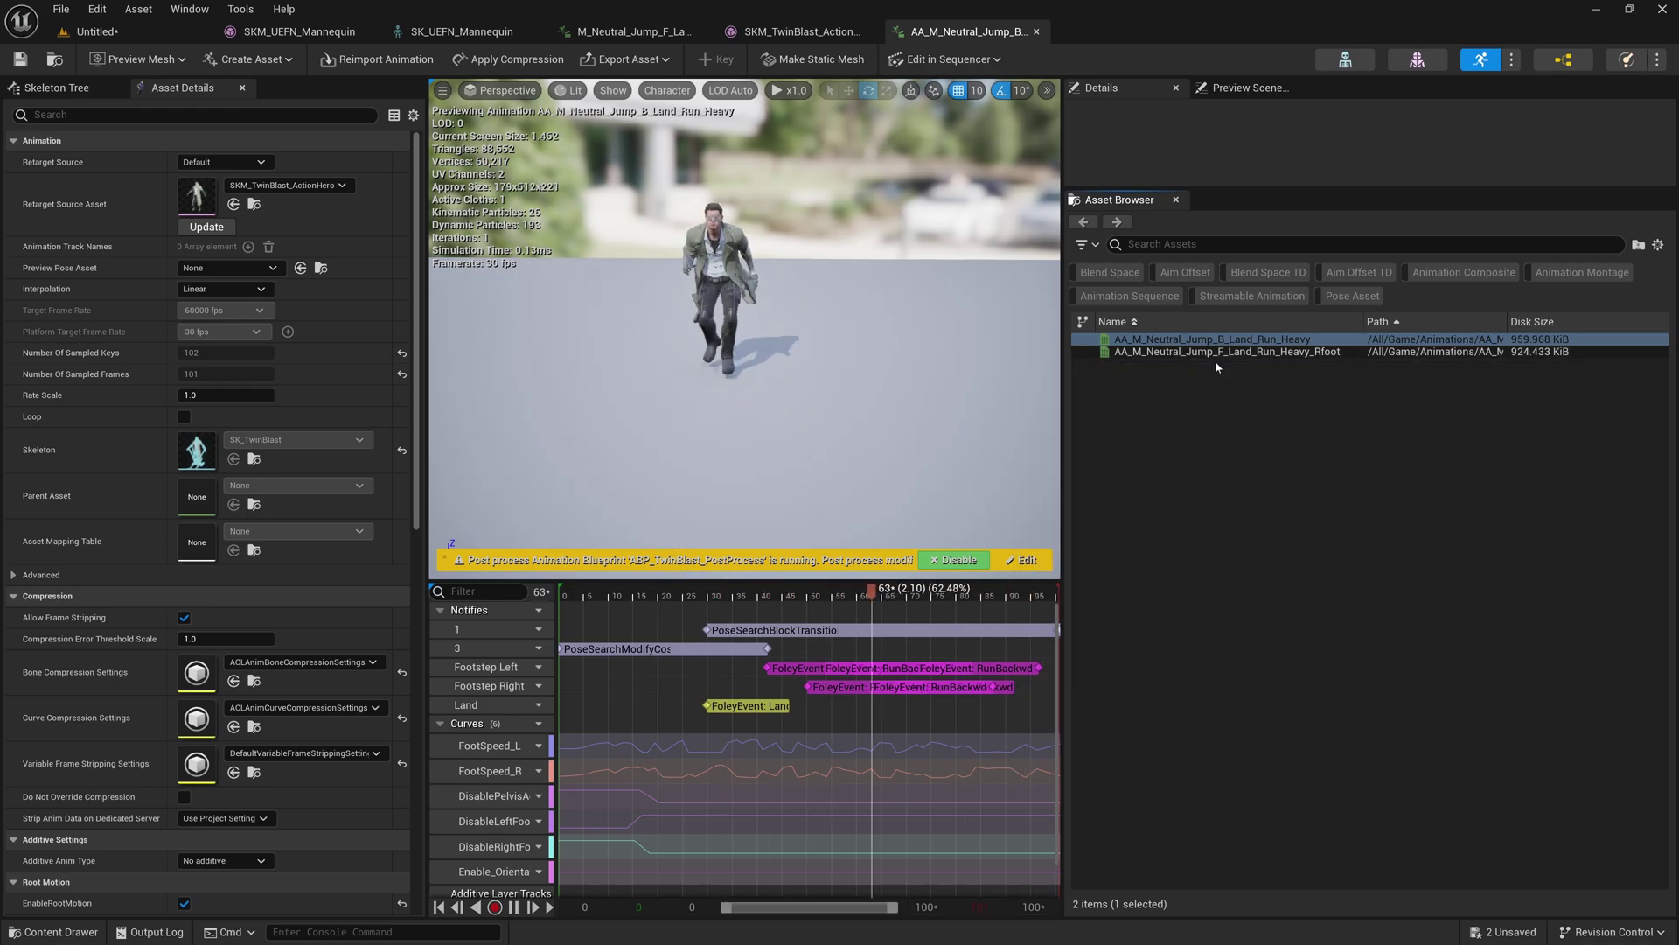
- Return to the UEFN mannequin's animations, select M_Neutral_Jump_F_Land_Roll_Lfoot and locate its asset in the Jump folder
click(628, 31)
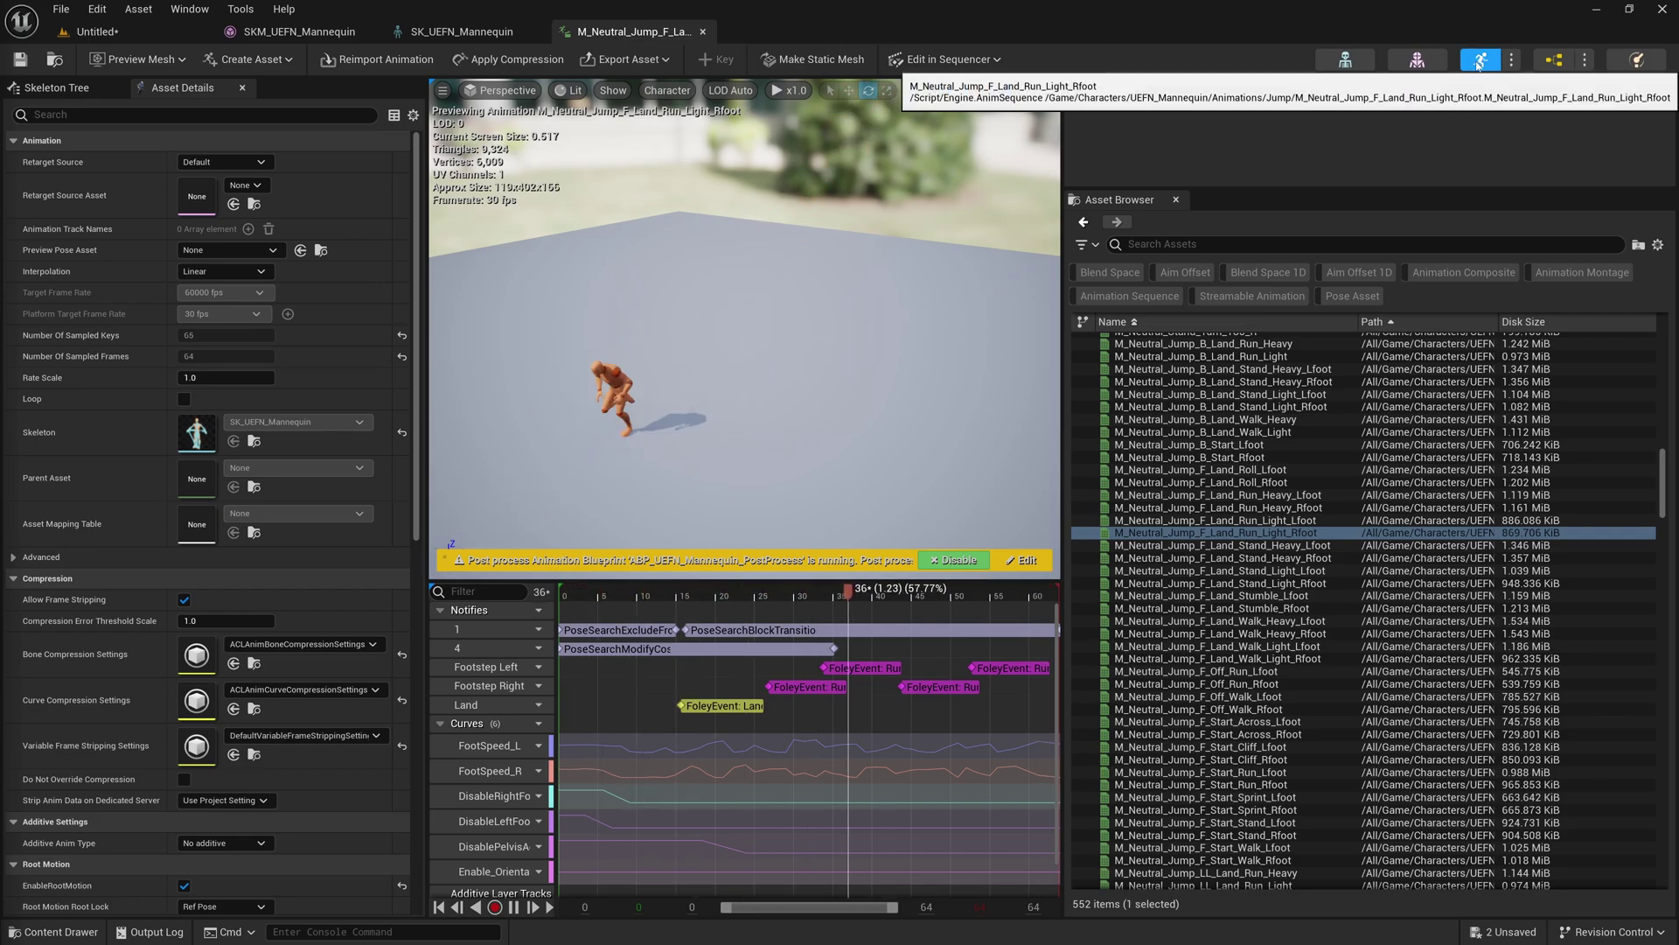
key(Up)
key(Up)
key(Up)
key(Up)
key(Up)
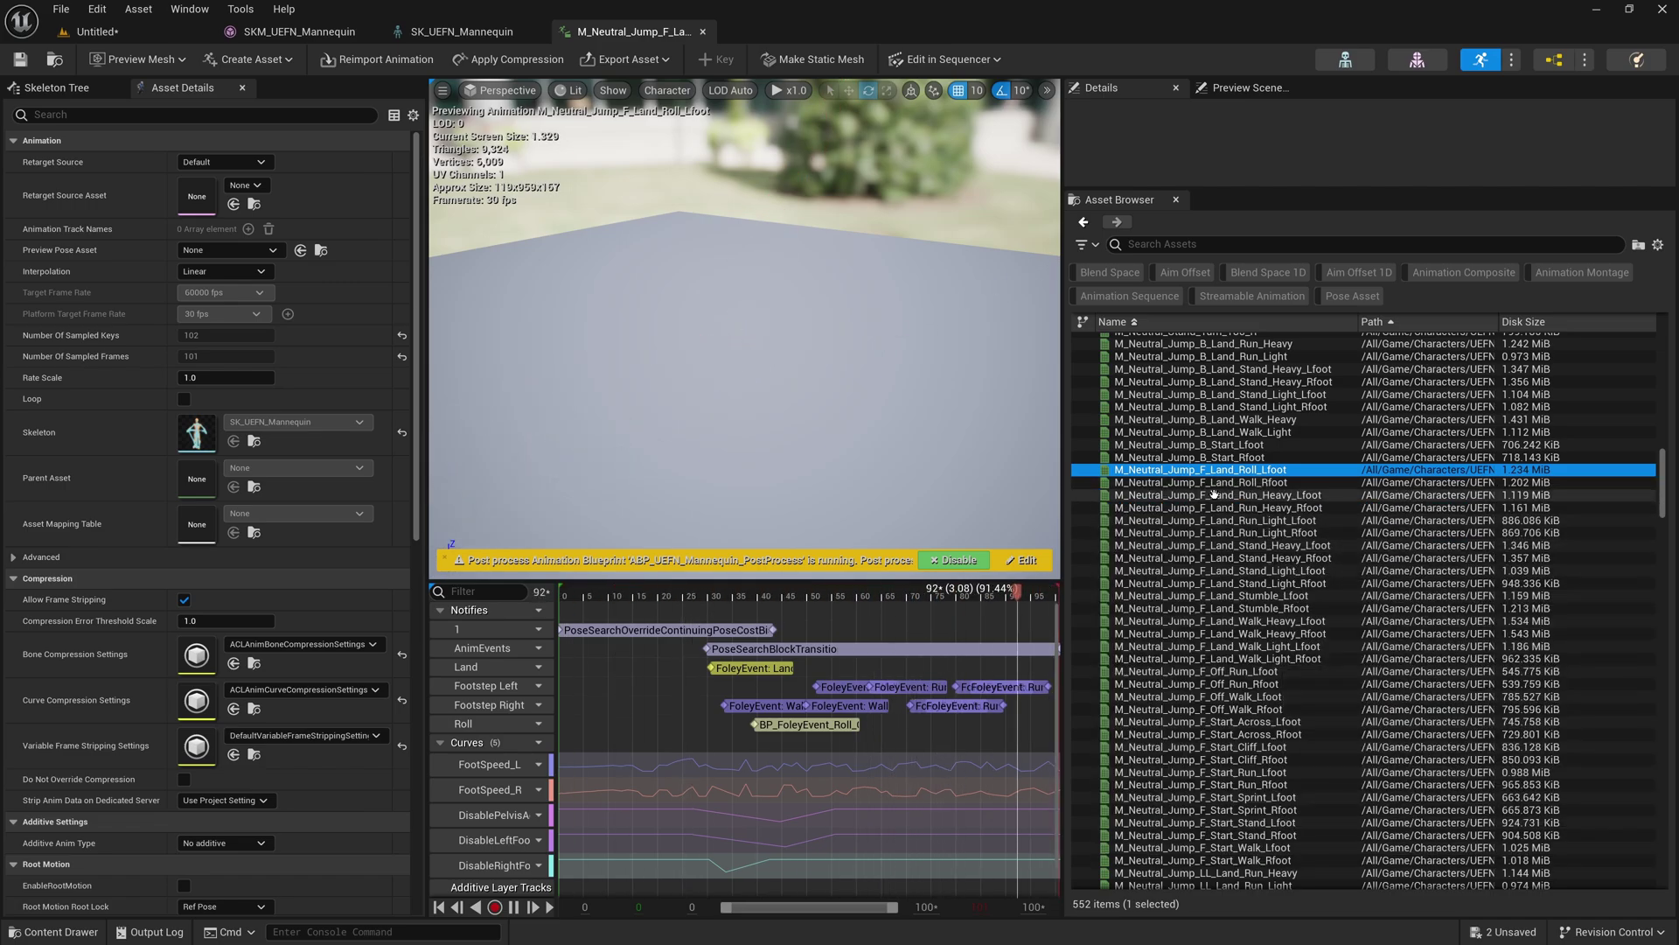
key(ctrl+b)
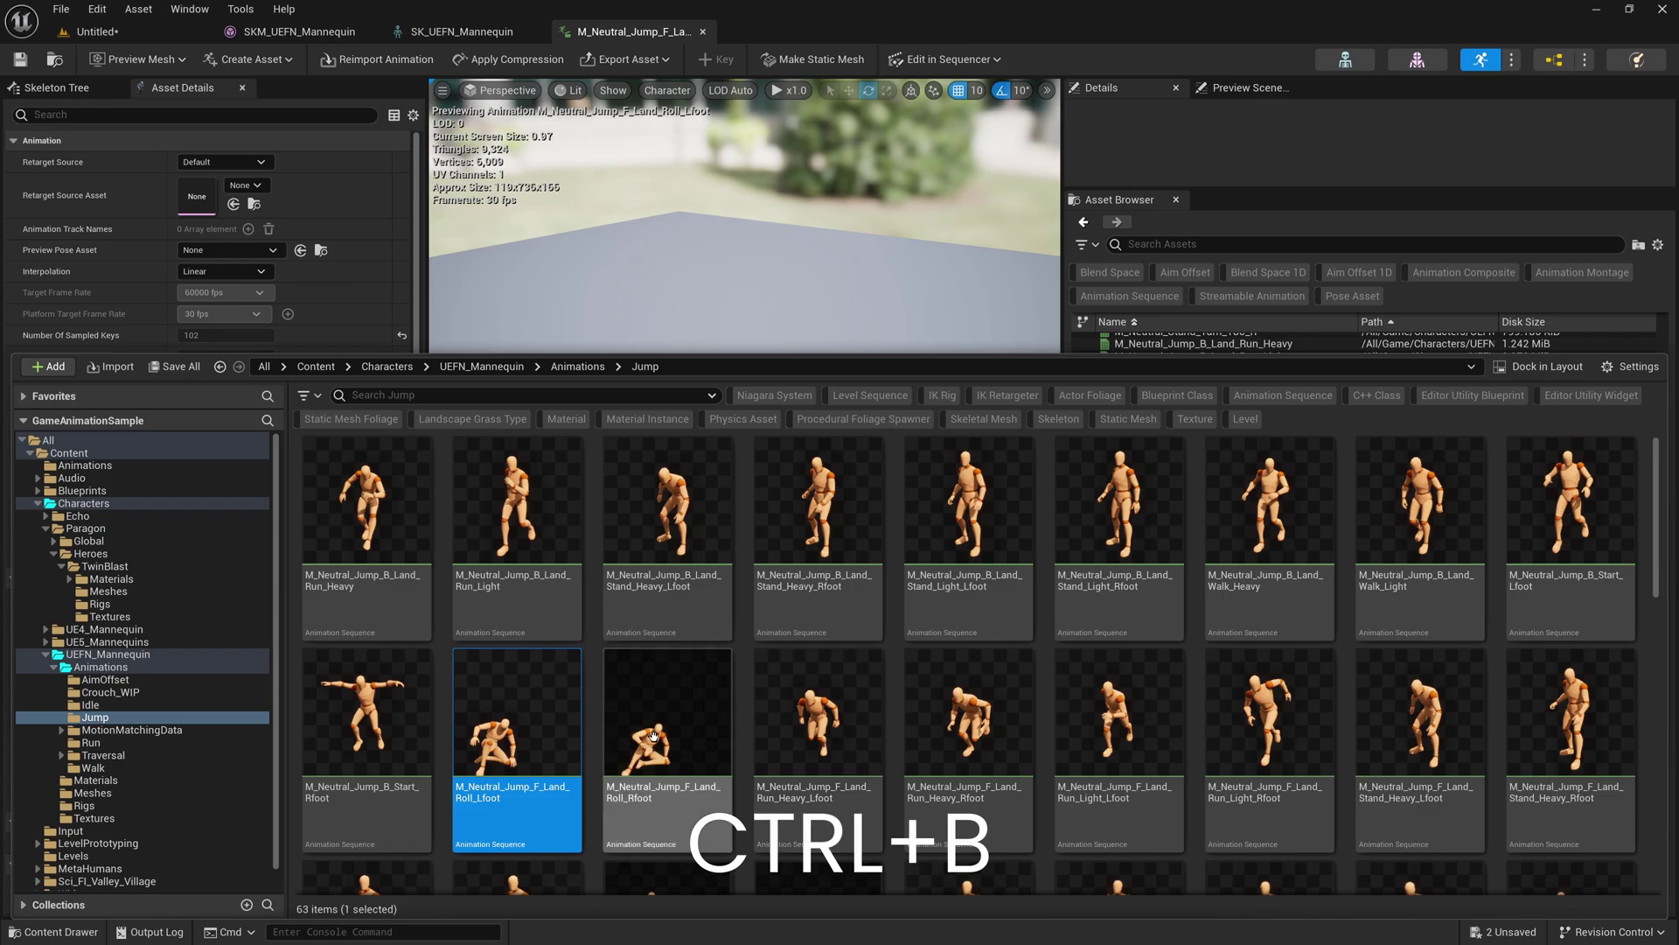
- Start retargeting M_Neutral_Jump_F_Land_Roll_Lfoot and set SKM_TwinBlast_ActionHero as the target skeletal mesh
right_click(517, 733)
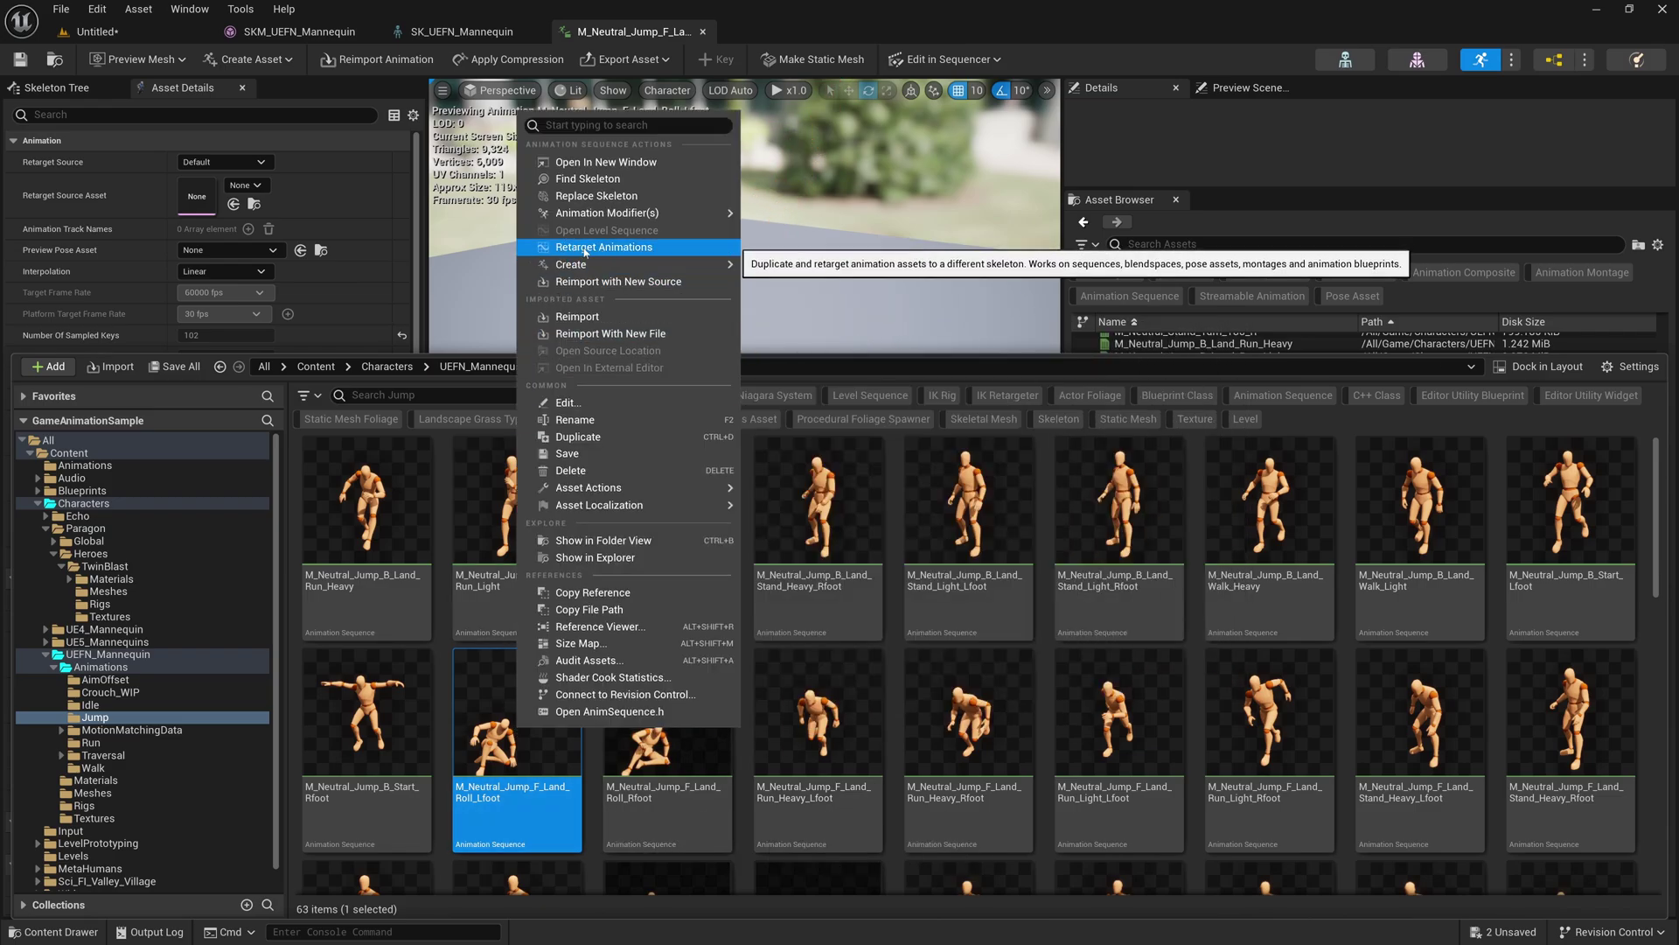
click(620, 247)
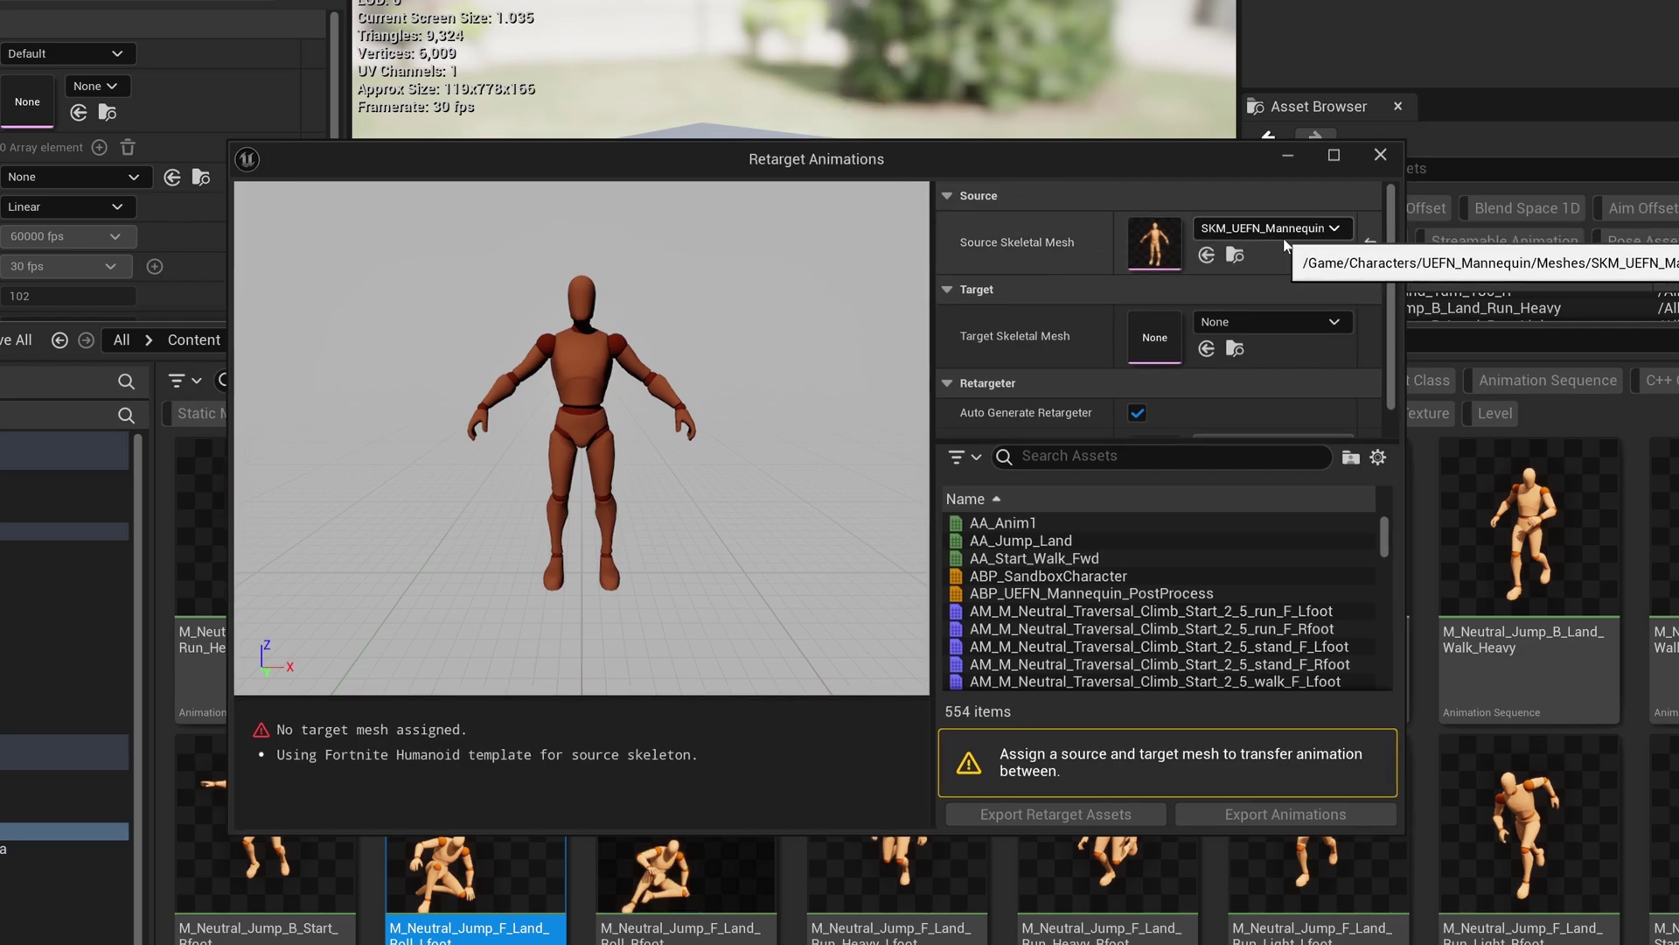
click(1312, 322)
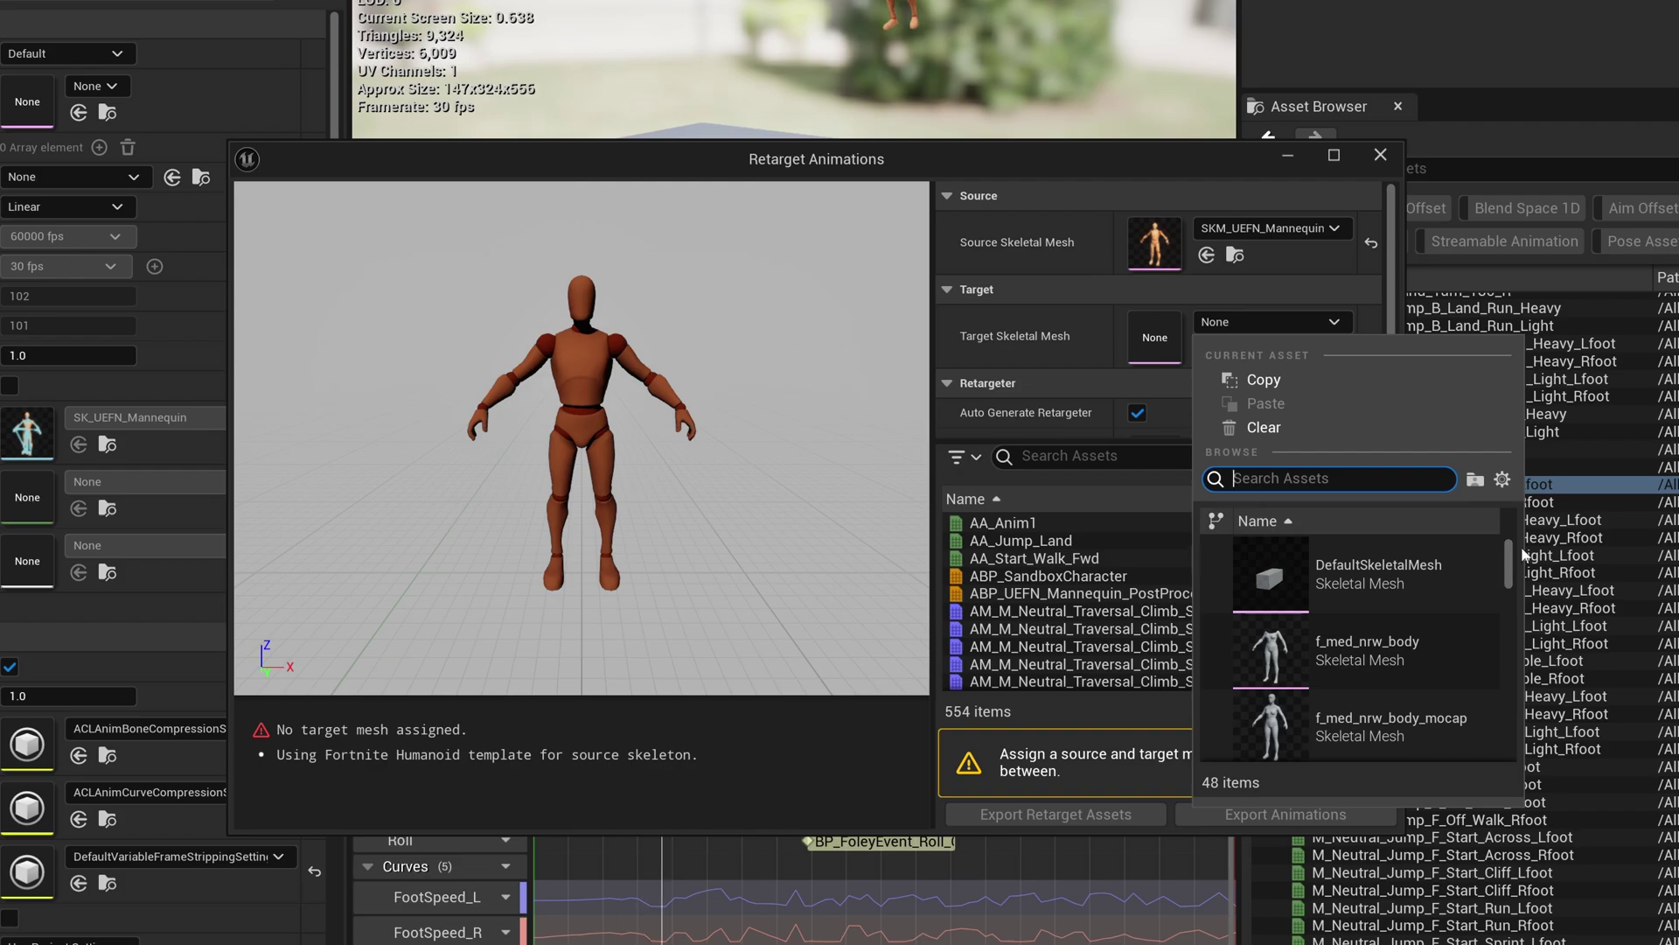
drag(1509, 554, 1526, 676)
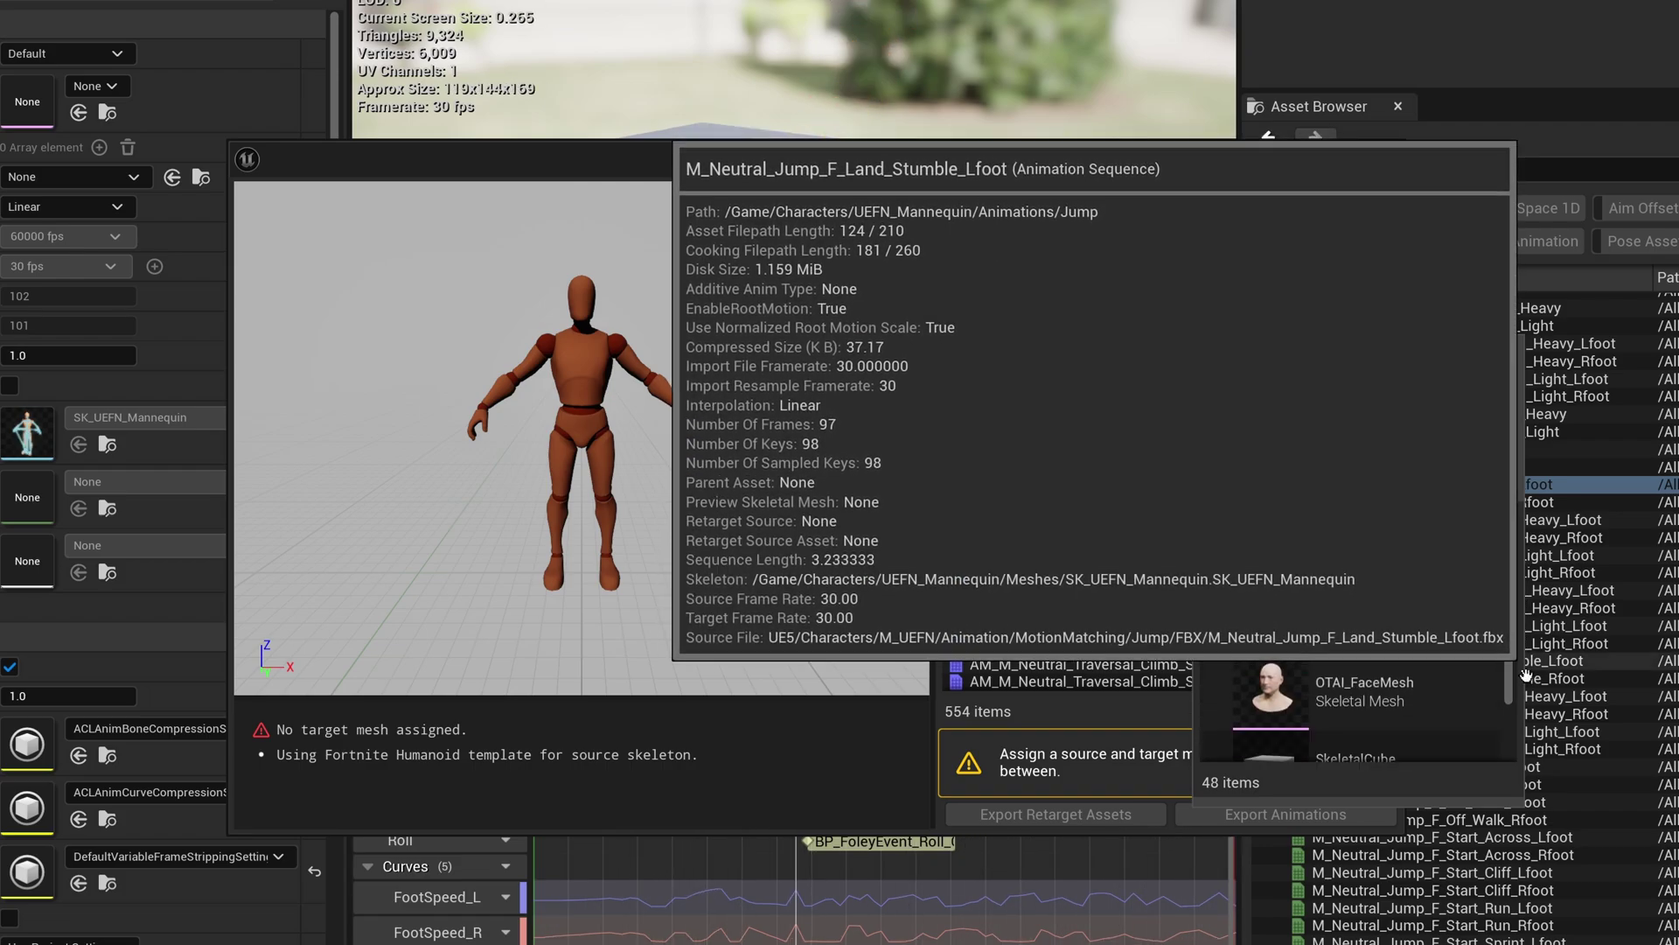
scroll(1513, 691, down, 5)
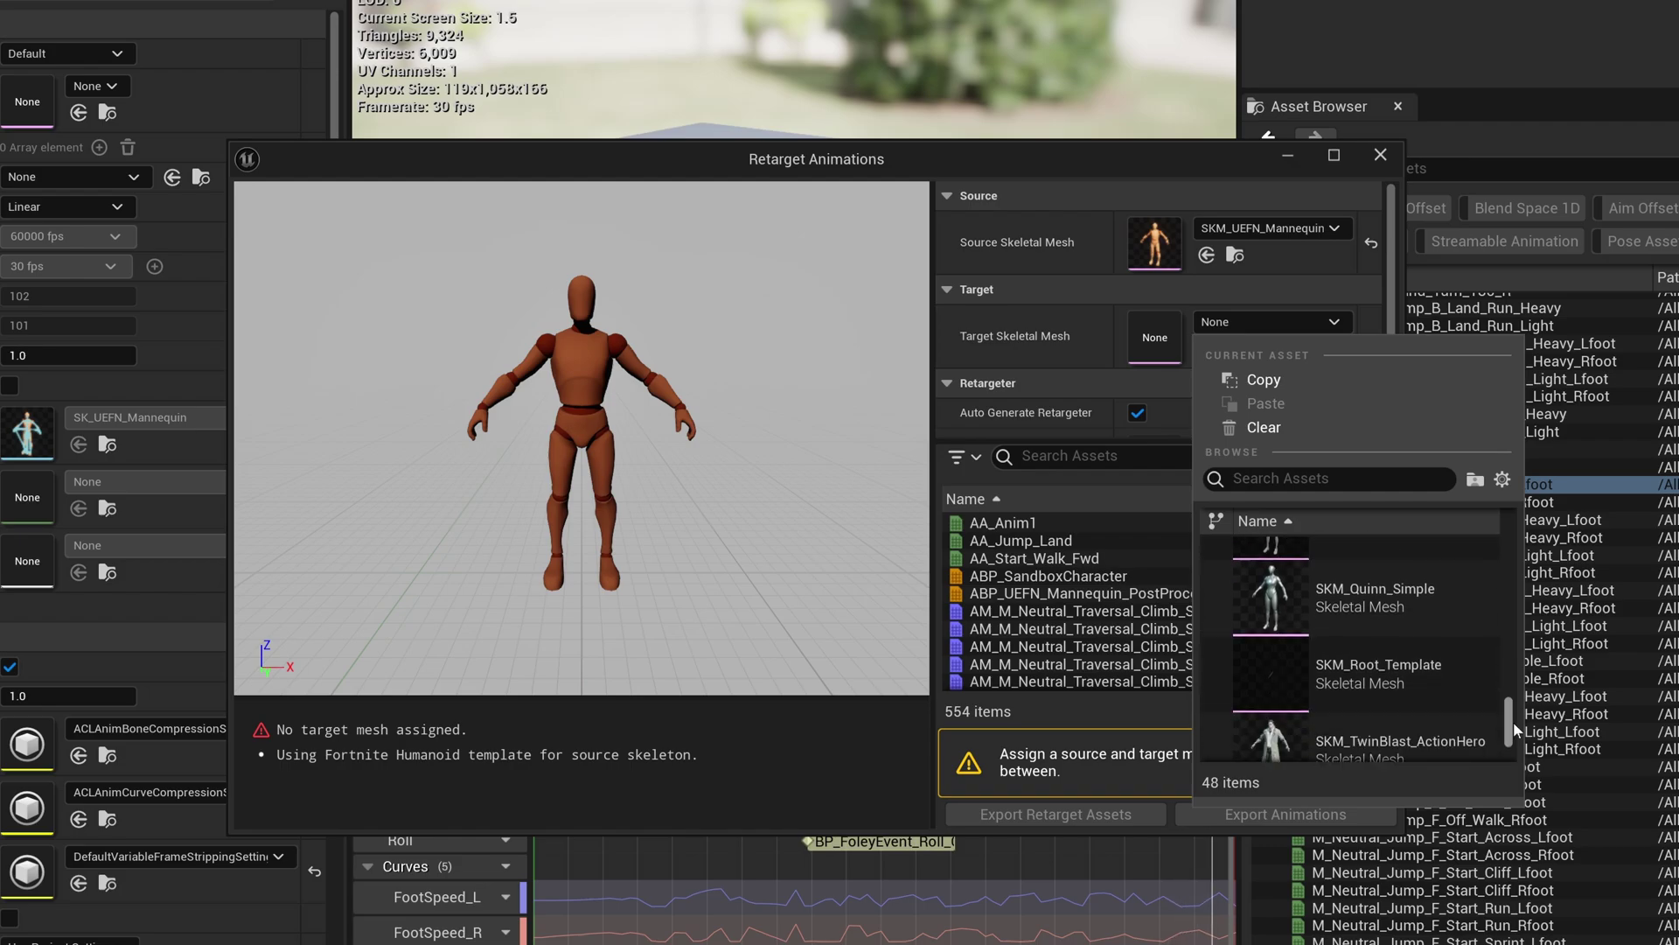
scroll(1513, 722, down, 2)
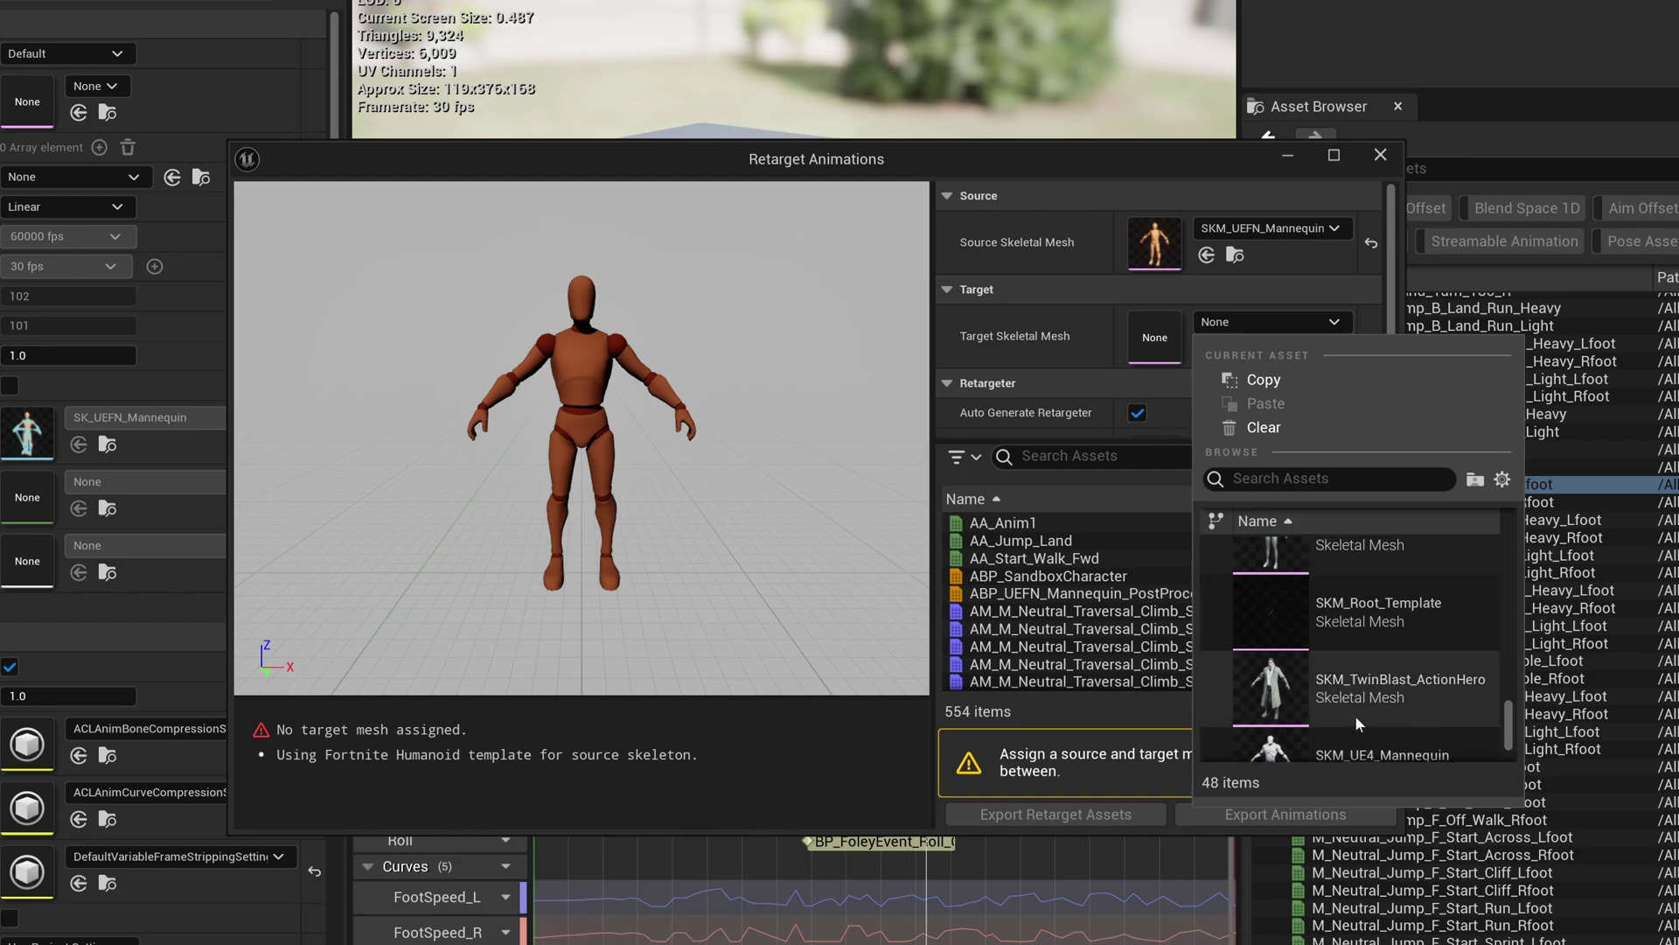
click(1365, 693)
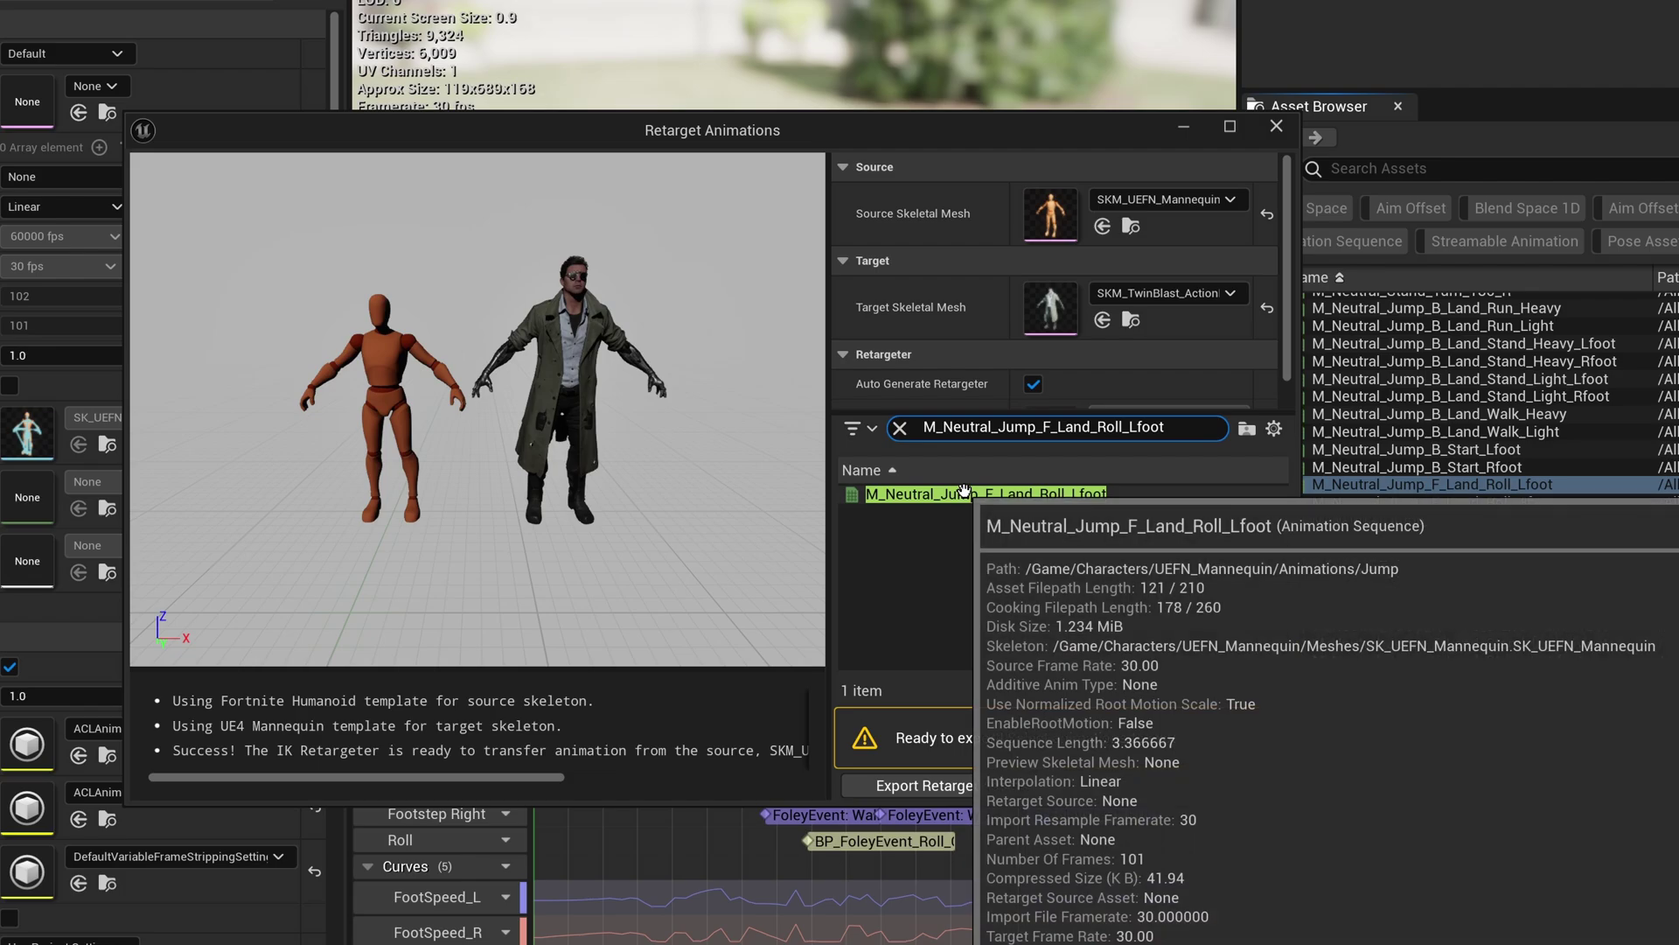
- Export the retargeted M_Neutral_Jump_F_Land_Roll_Lfoot to the Animations folder with the prefix TB_LandWalk and the default batch export options
click(989, 497)
click(1175, 784)
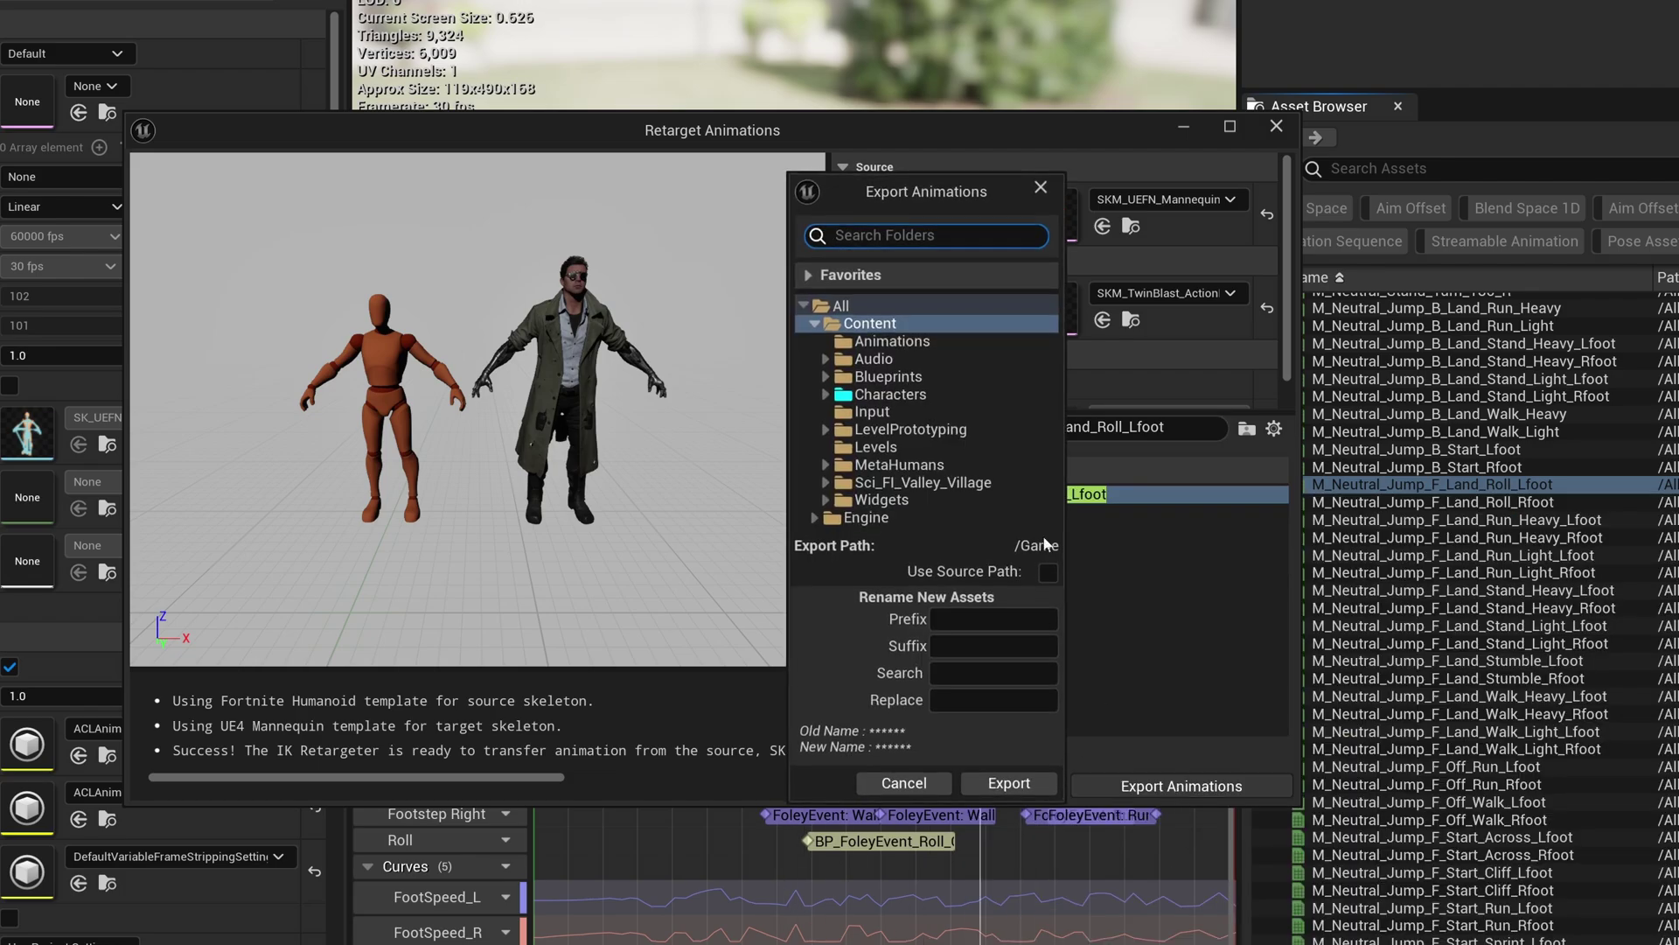
click(894, 341)
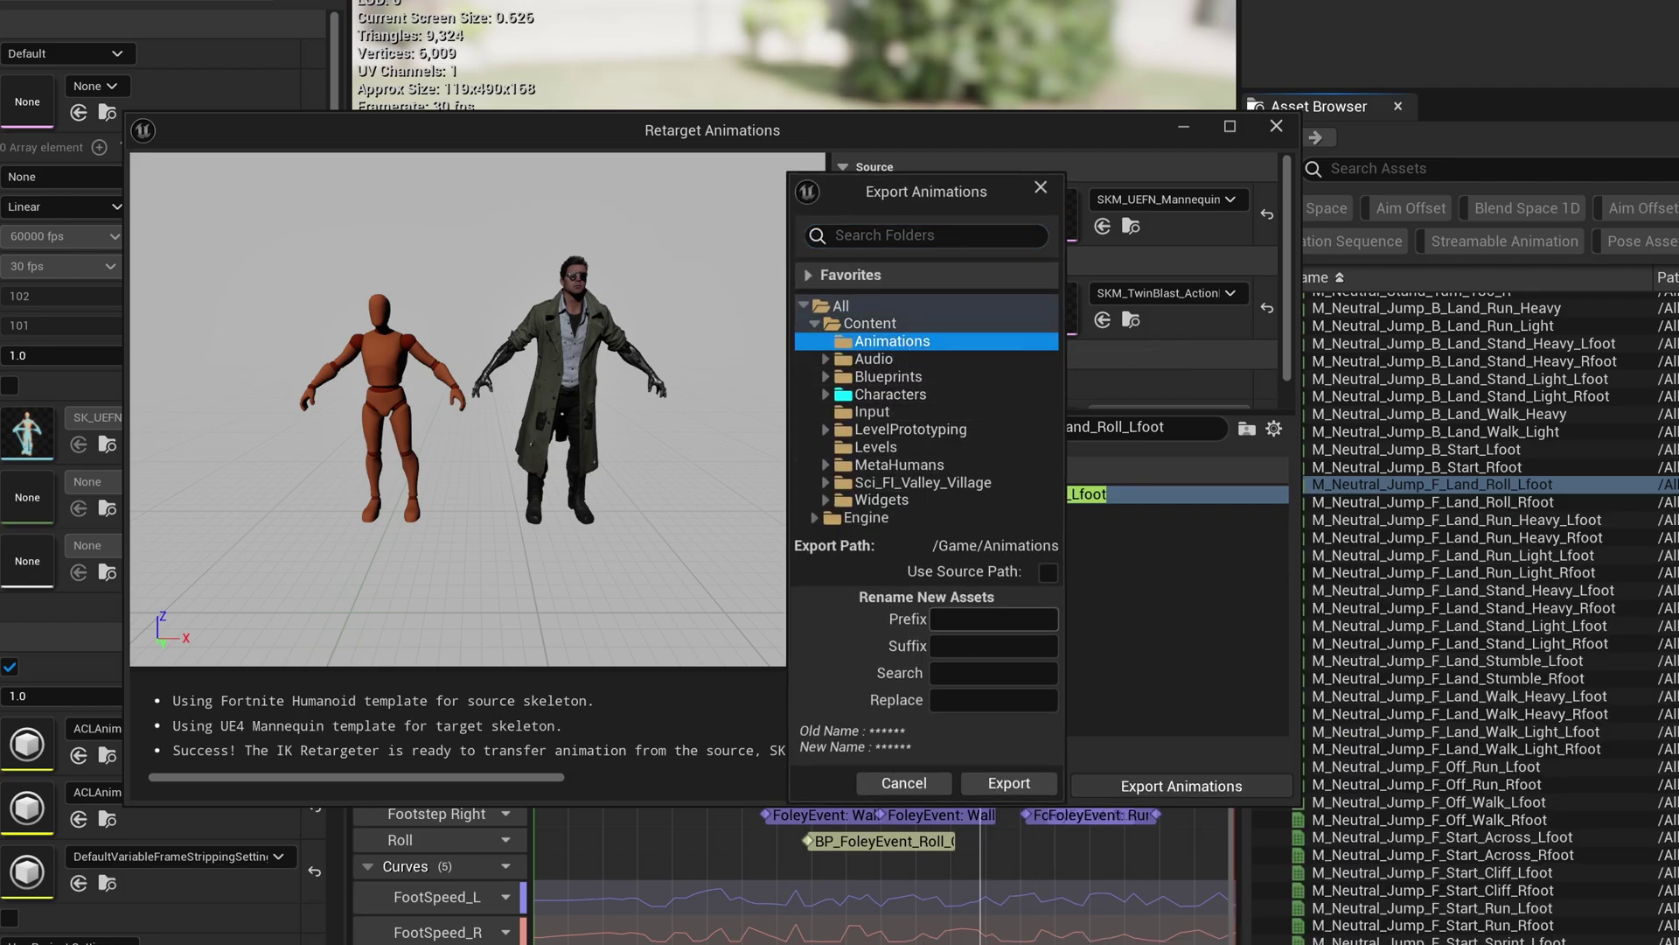
text(TB)
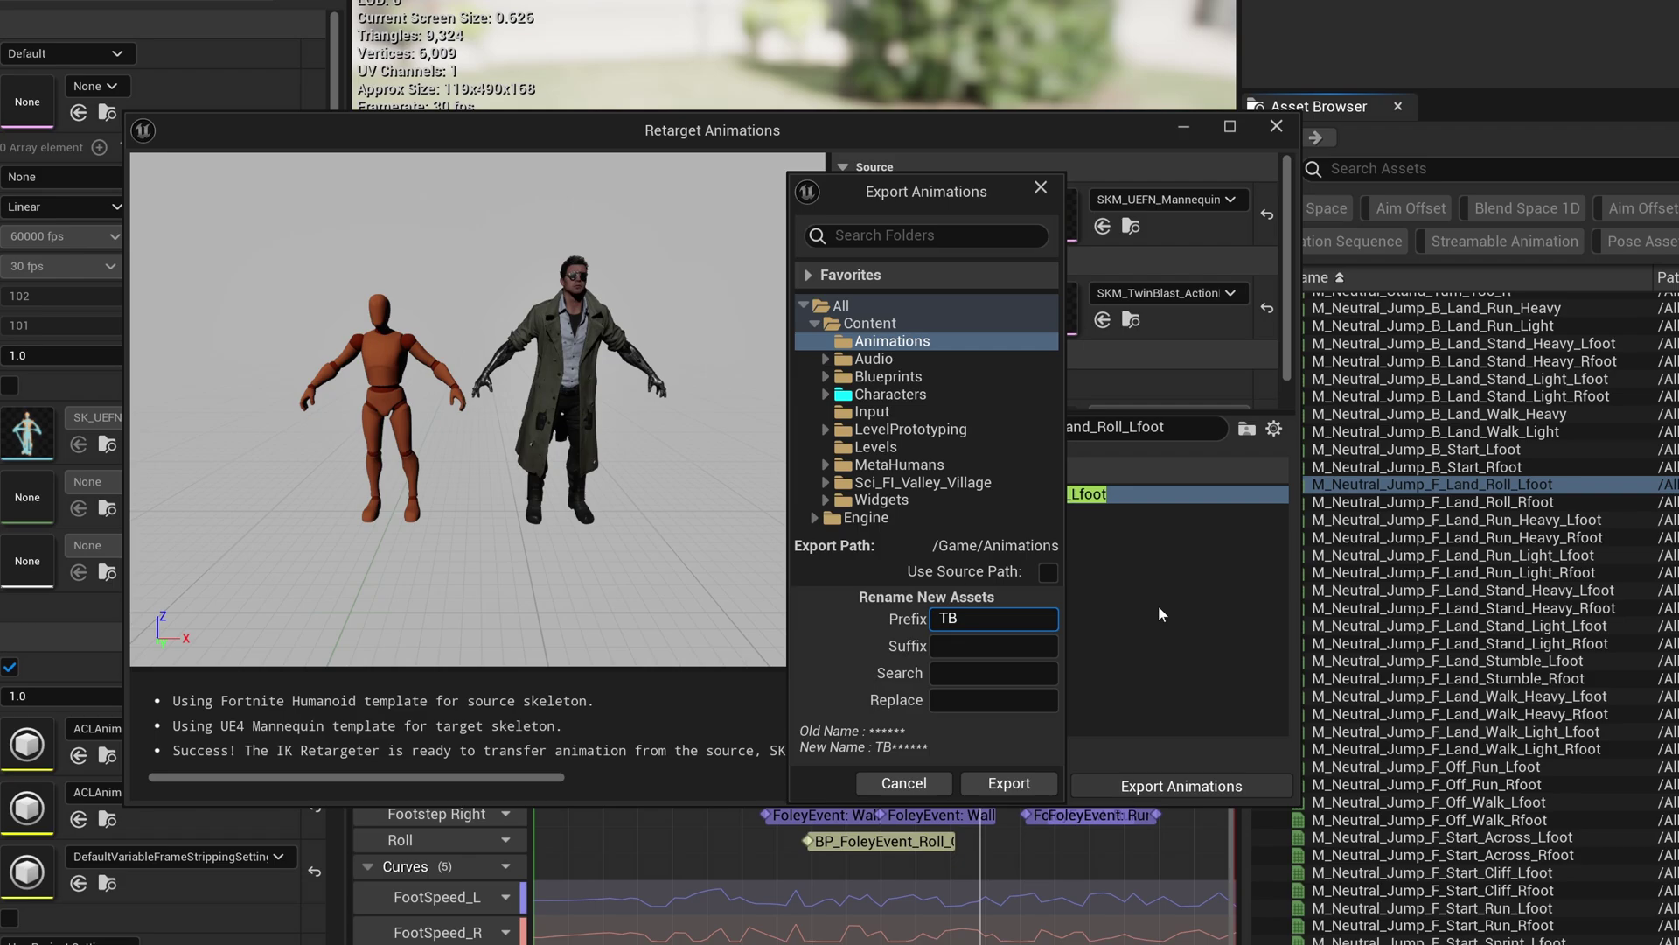
text(_LandWalk)
click(1008, 784)
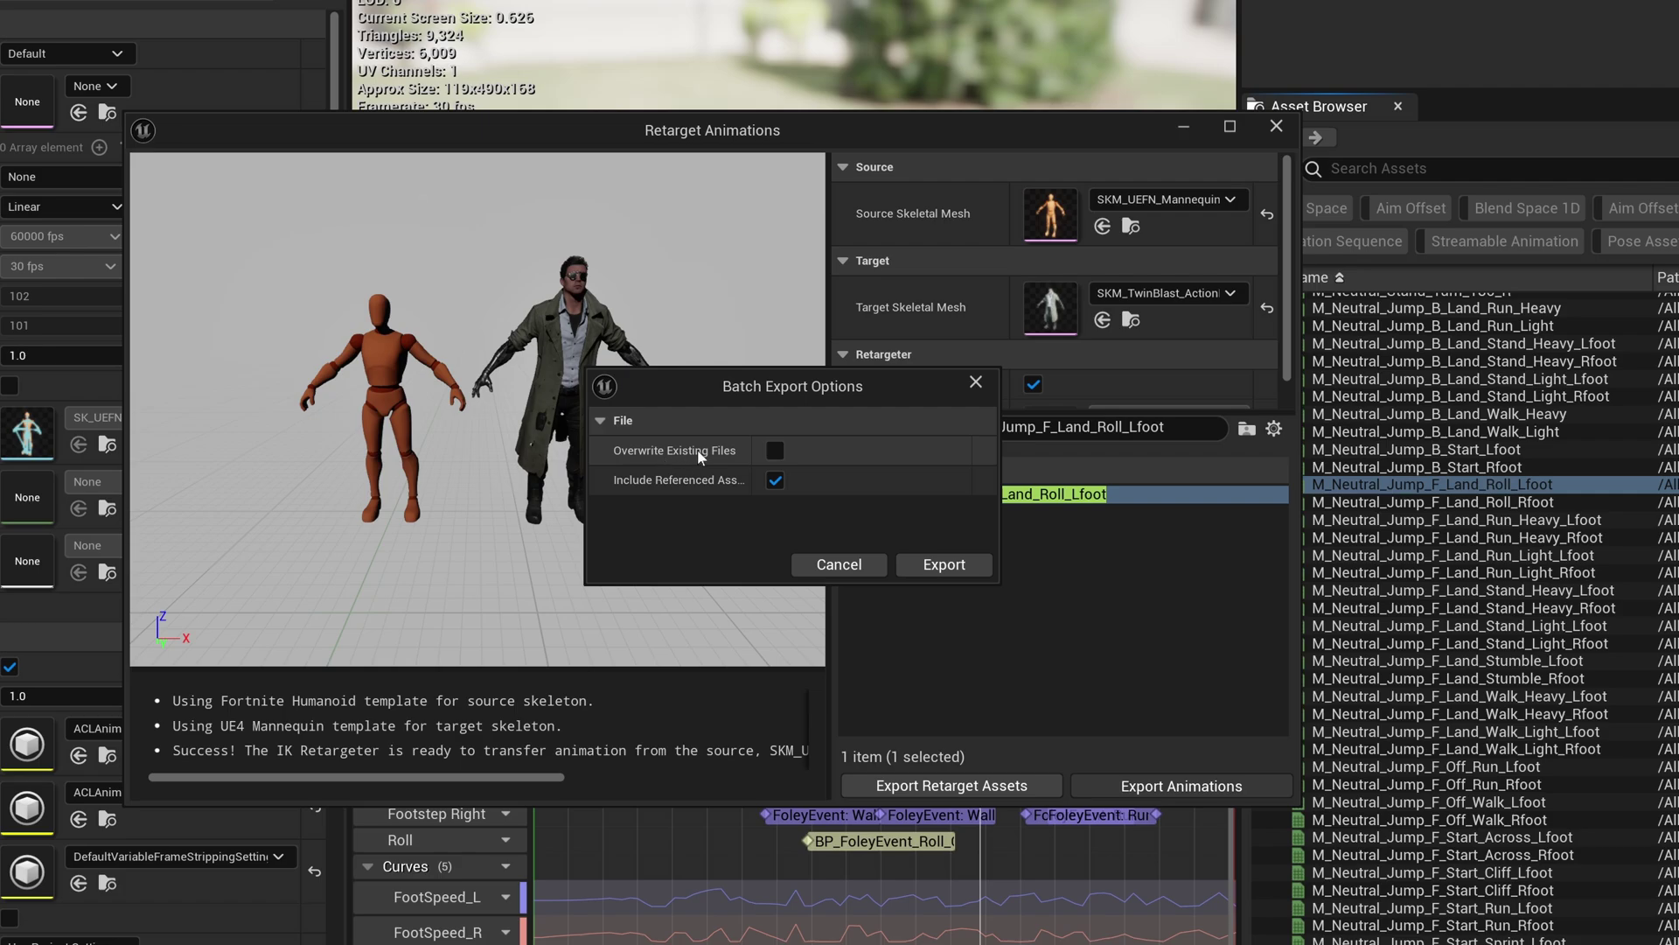
click(944, 564)
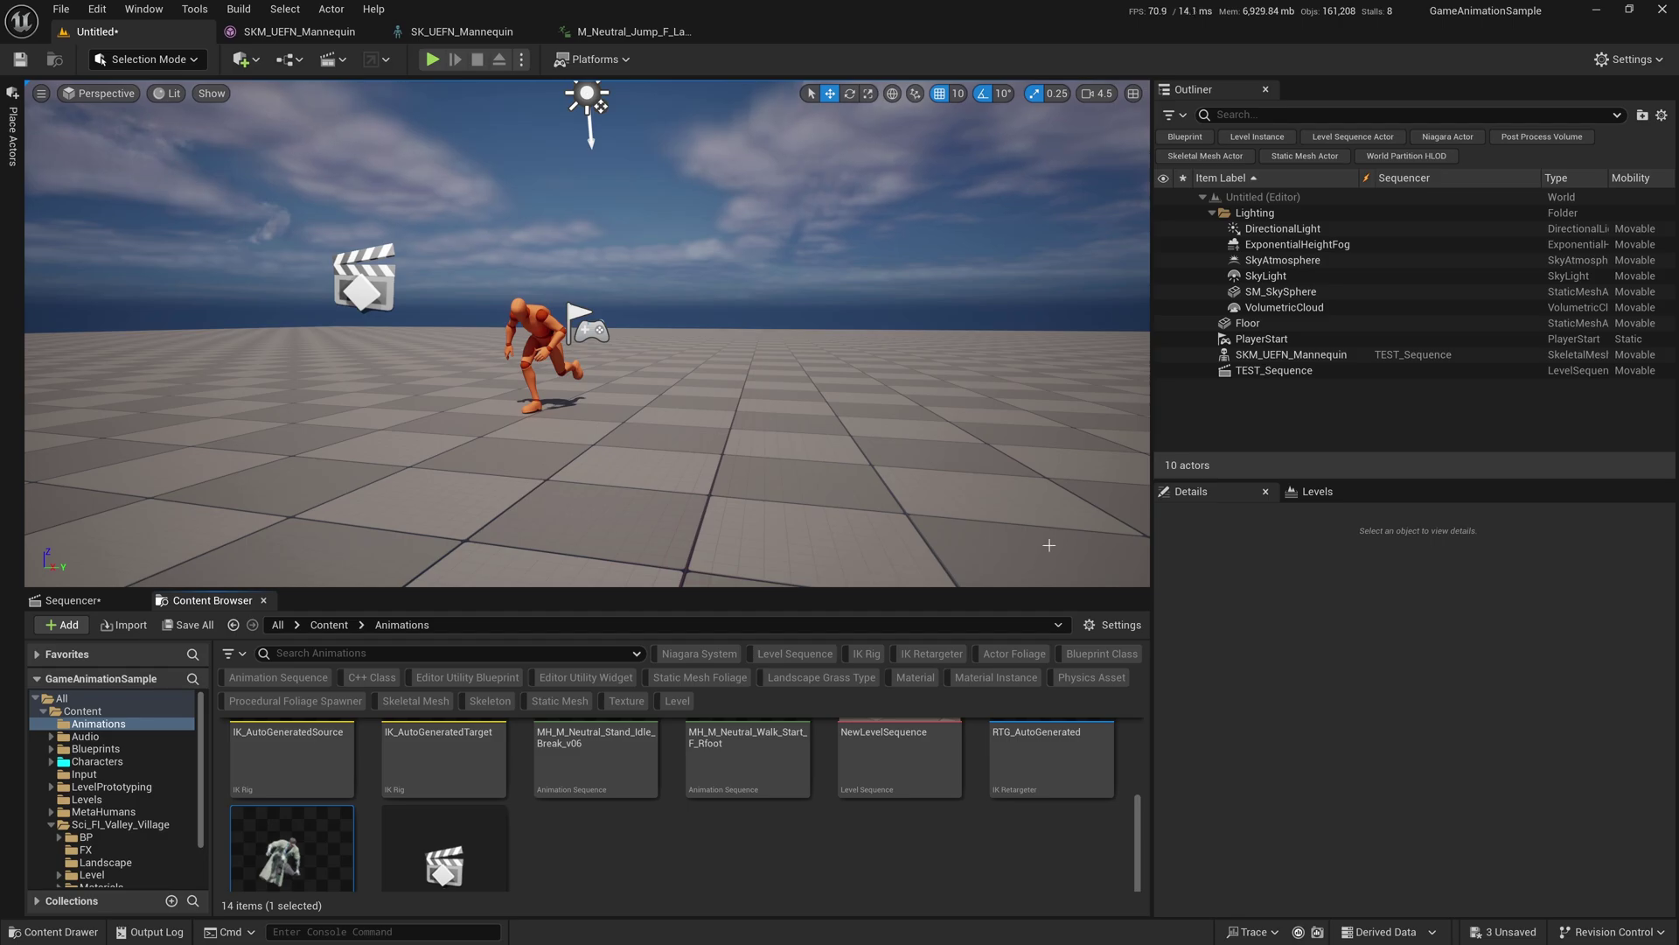
- Look over the exported TwinBlast animation in the Animations folder, then return to the TEST_Sequence timeline
drag(803, 591, 803, 511)
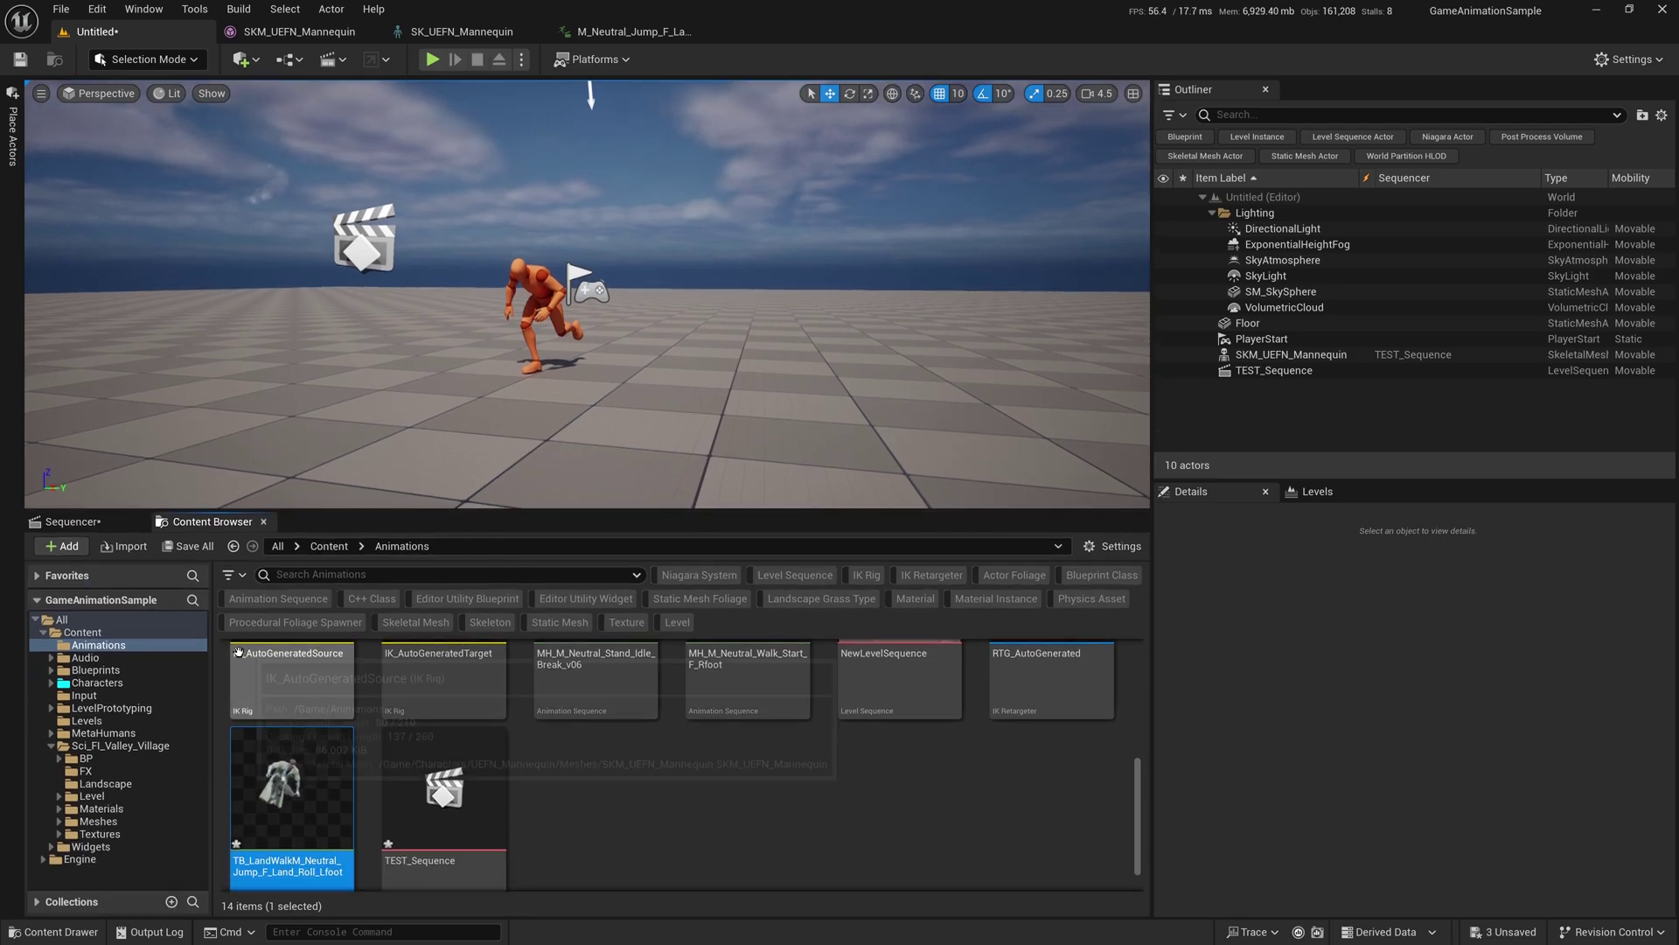
scroll(630, 779, up, 2)
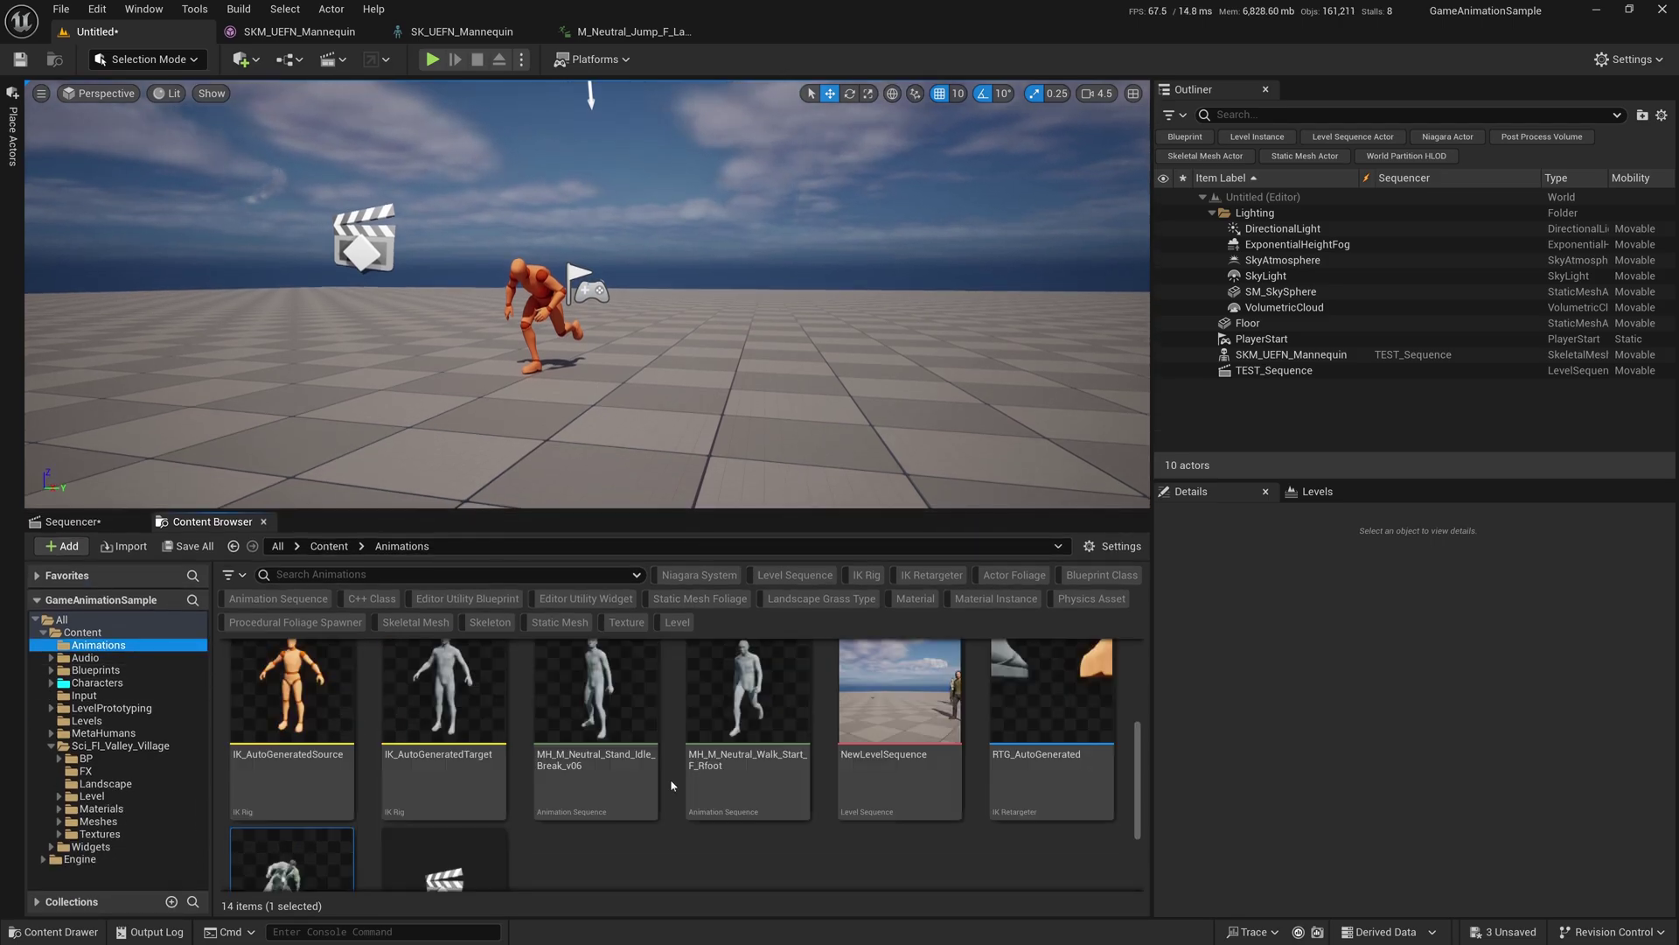
scroll(764, 854, down, 2)
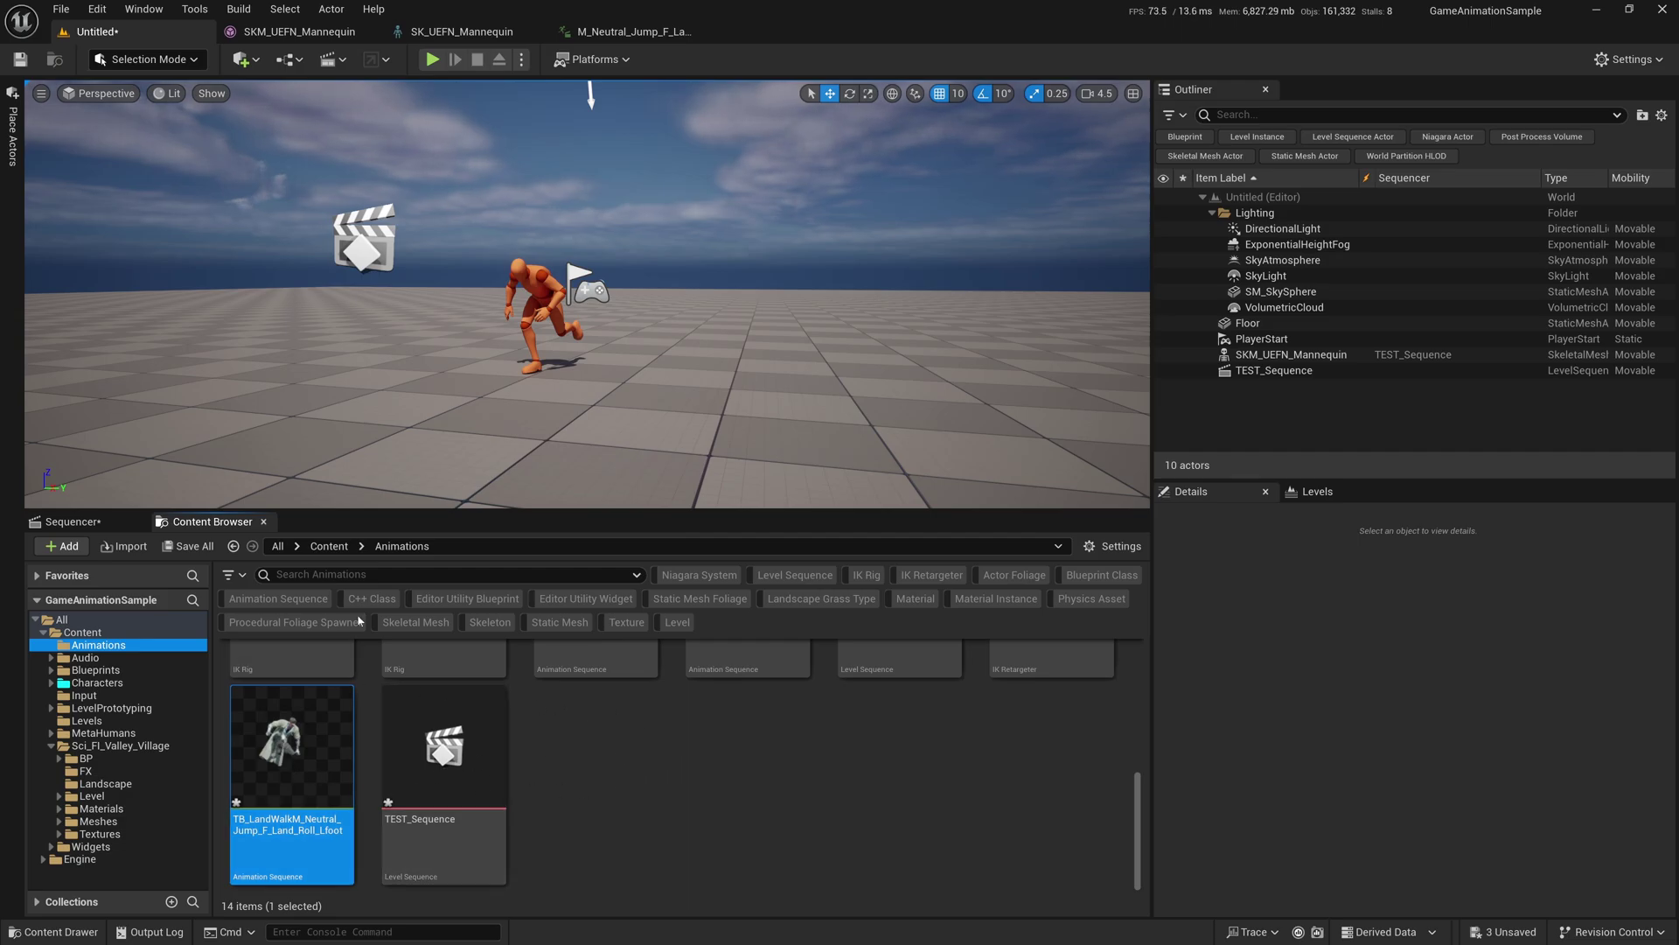
click(71, 523)
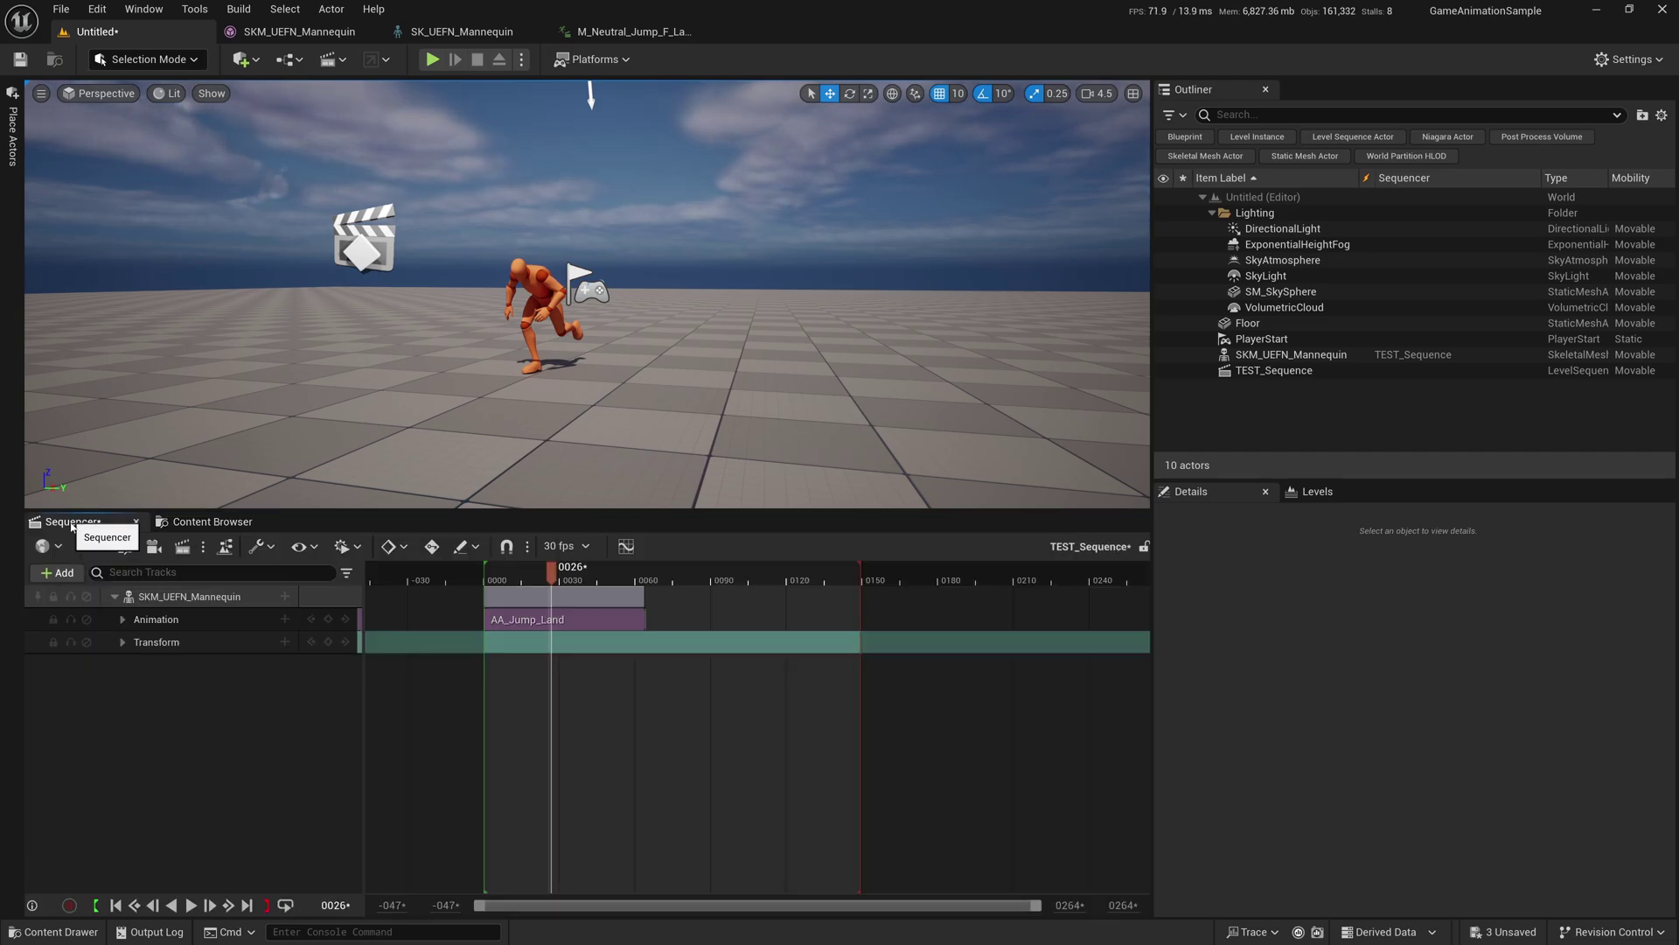
- Place the SKM_TwinBlast_ActionHero skeletal mesh beside the mannequin at about X -100, Y 190 and set its Z rotation to 90°
key(ctrl+space)
double_click(499, 529)
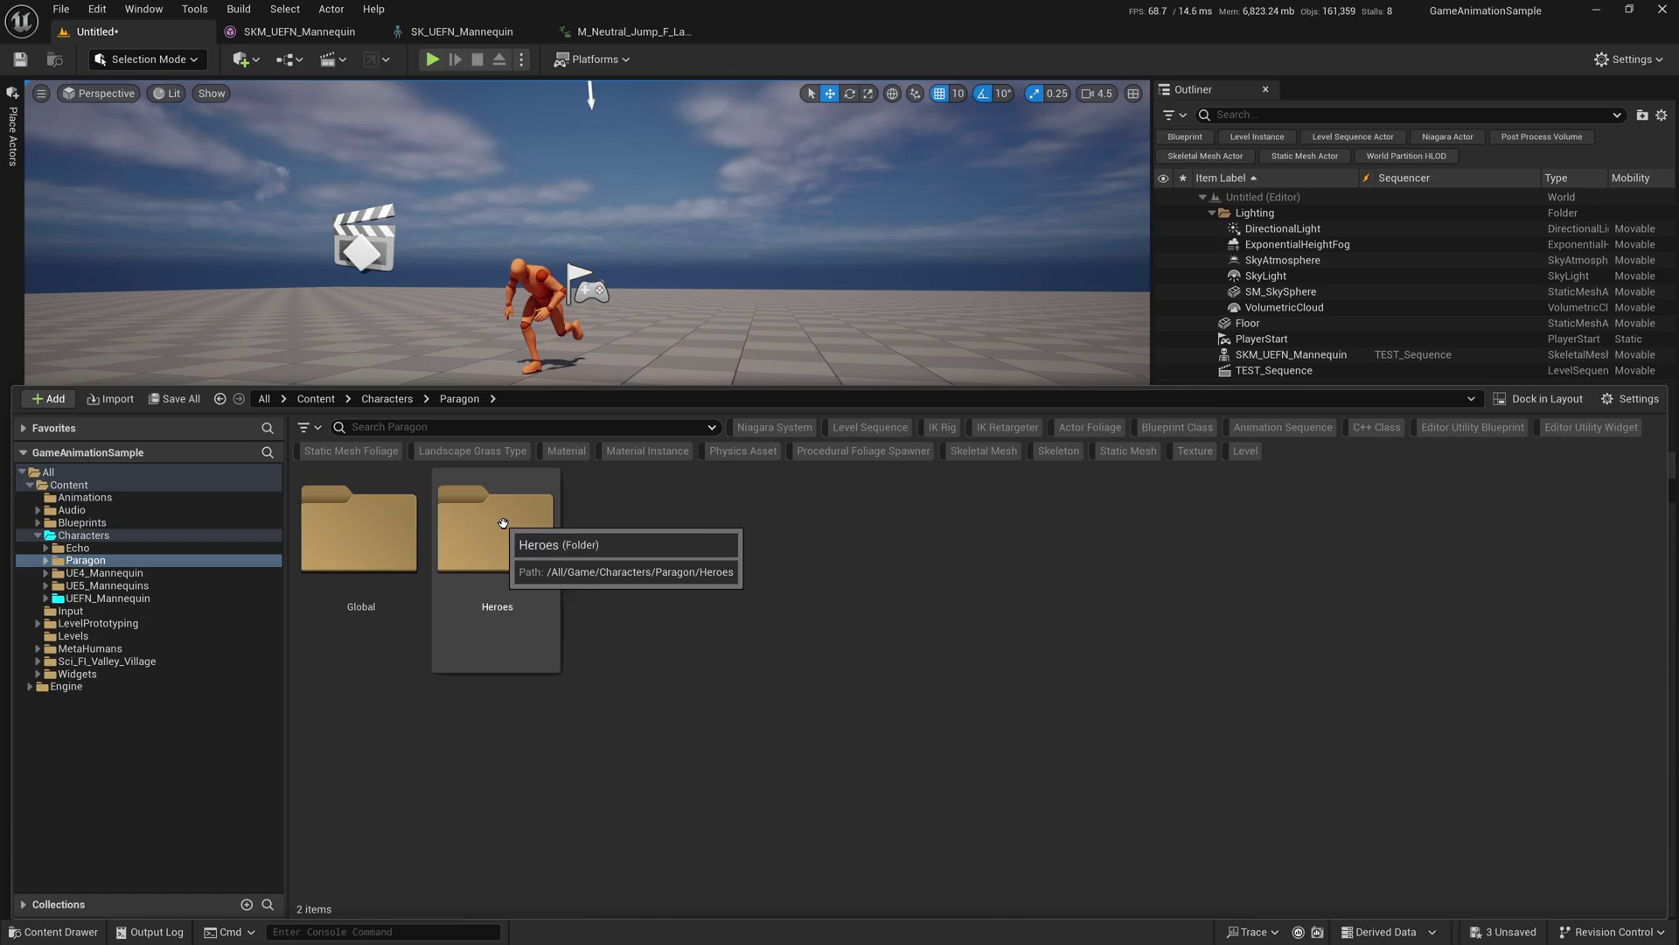
double_click(504, 530)
double_click(369, 534)
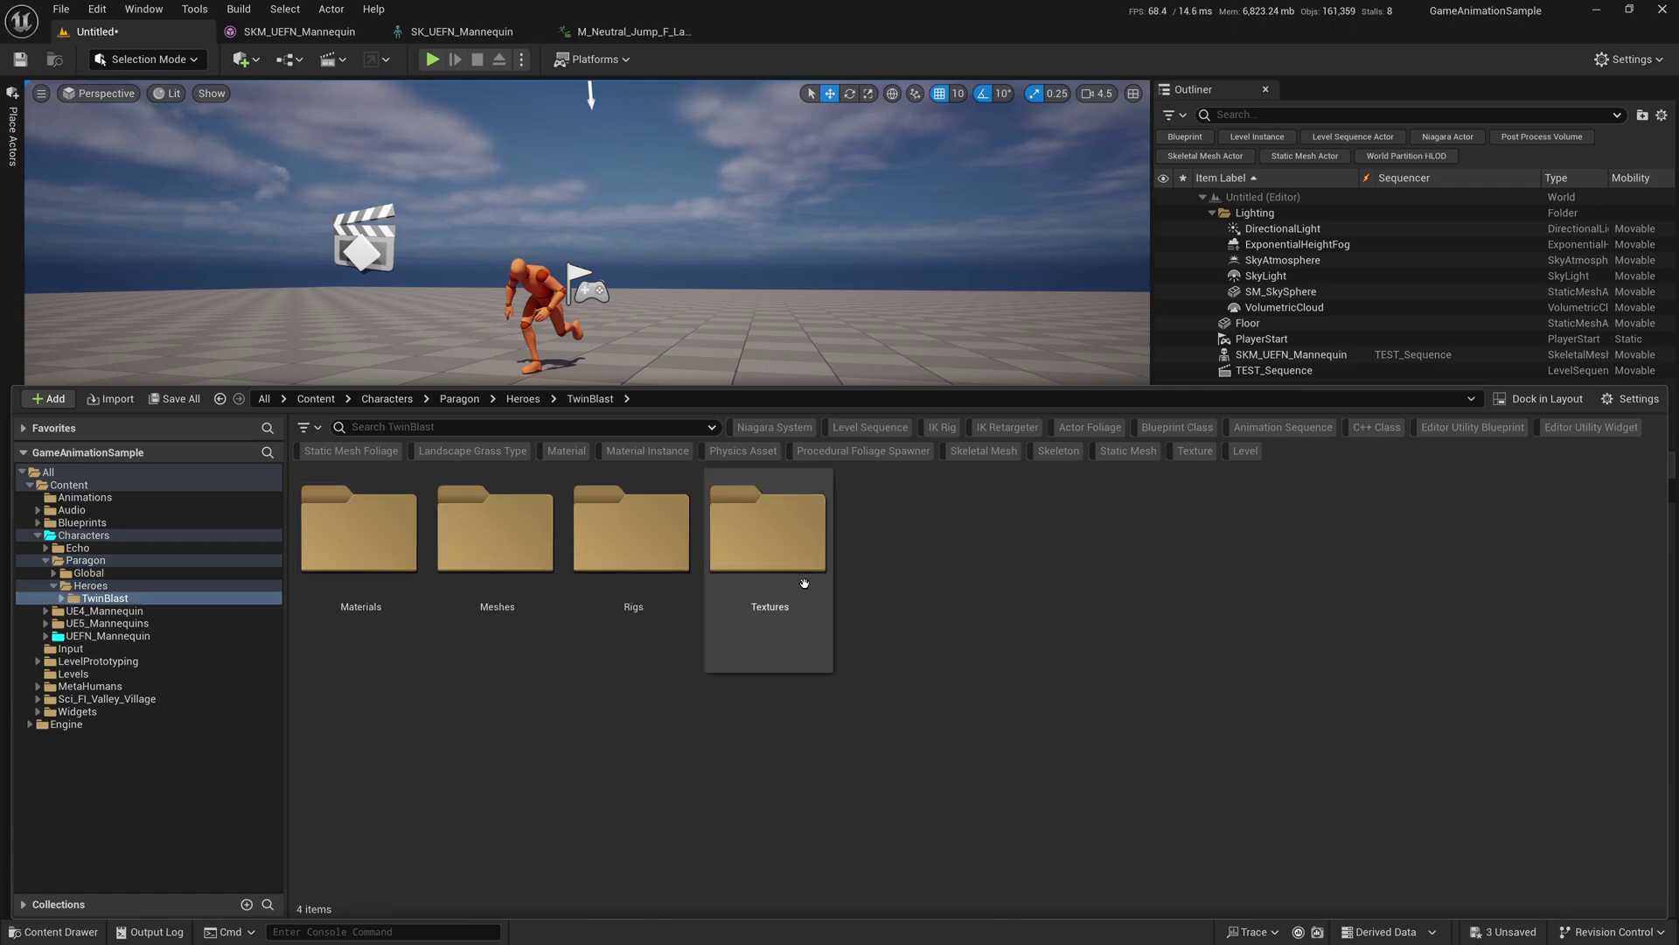
double_click(783, 560)
drag(905, 547, 725, 374)
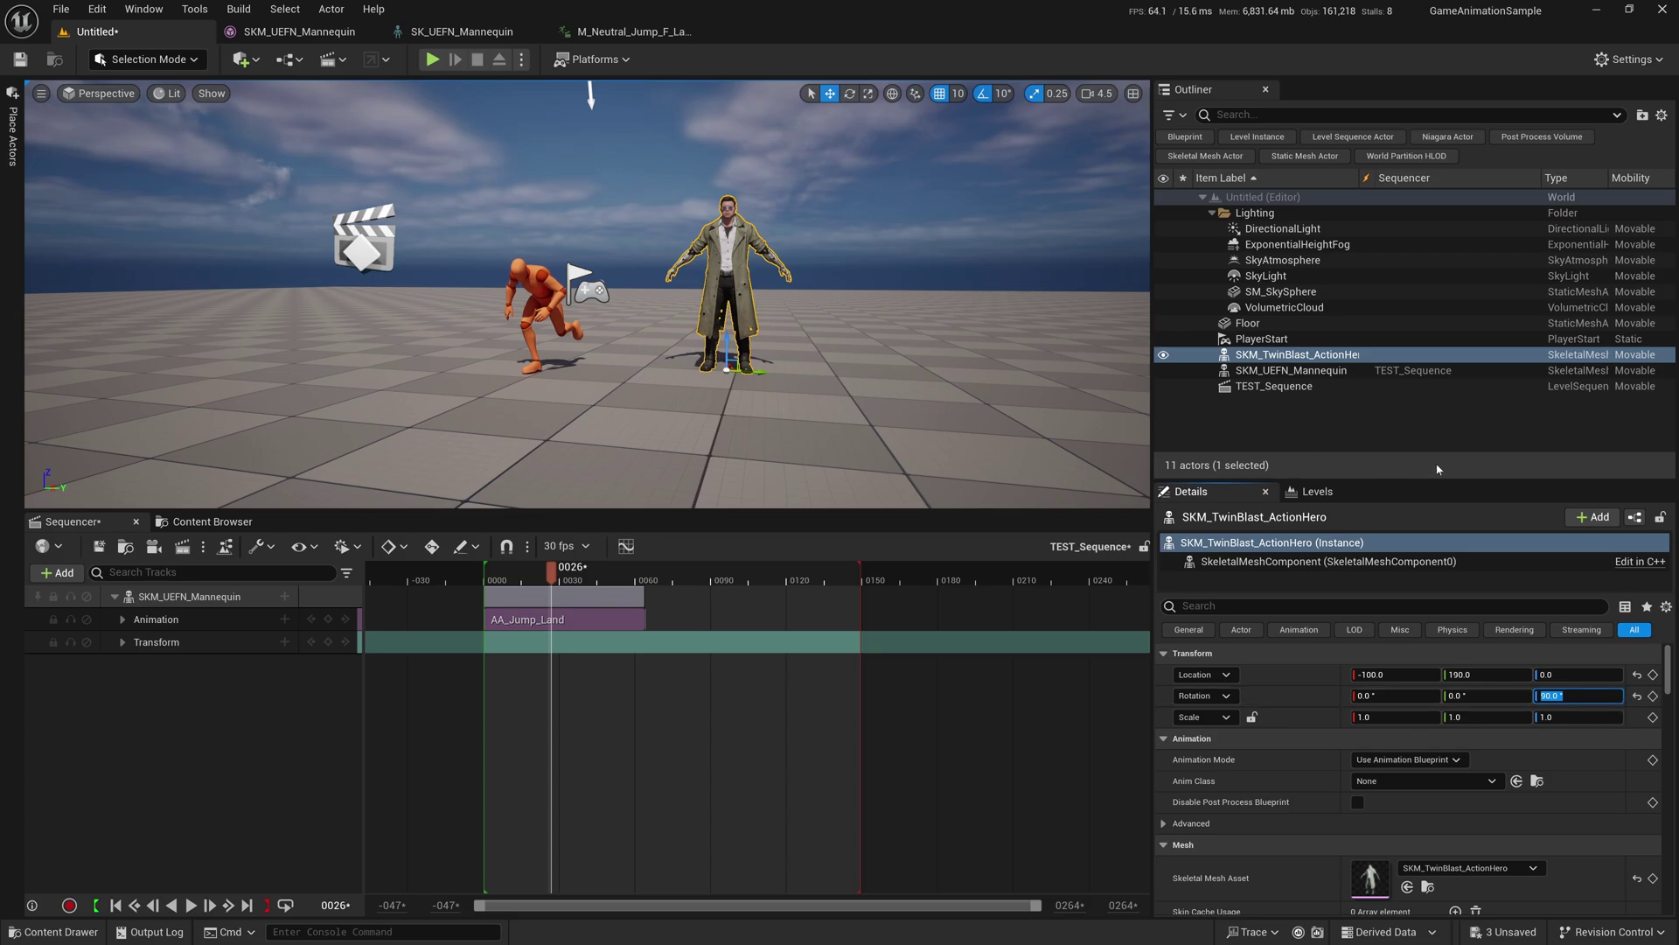
- Add the SKM_TwinBlast_ActionHero actor to TEST_Sequence
drag(1297, 355, 374, 716)
drag(194, 726, 198, 728)
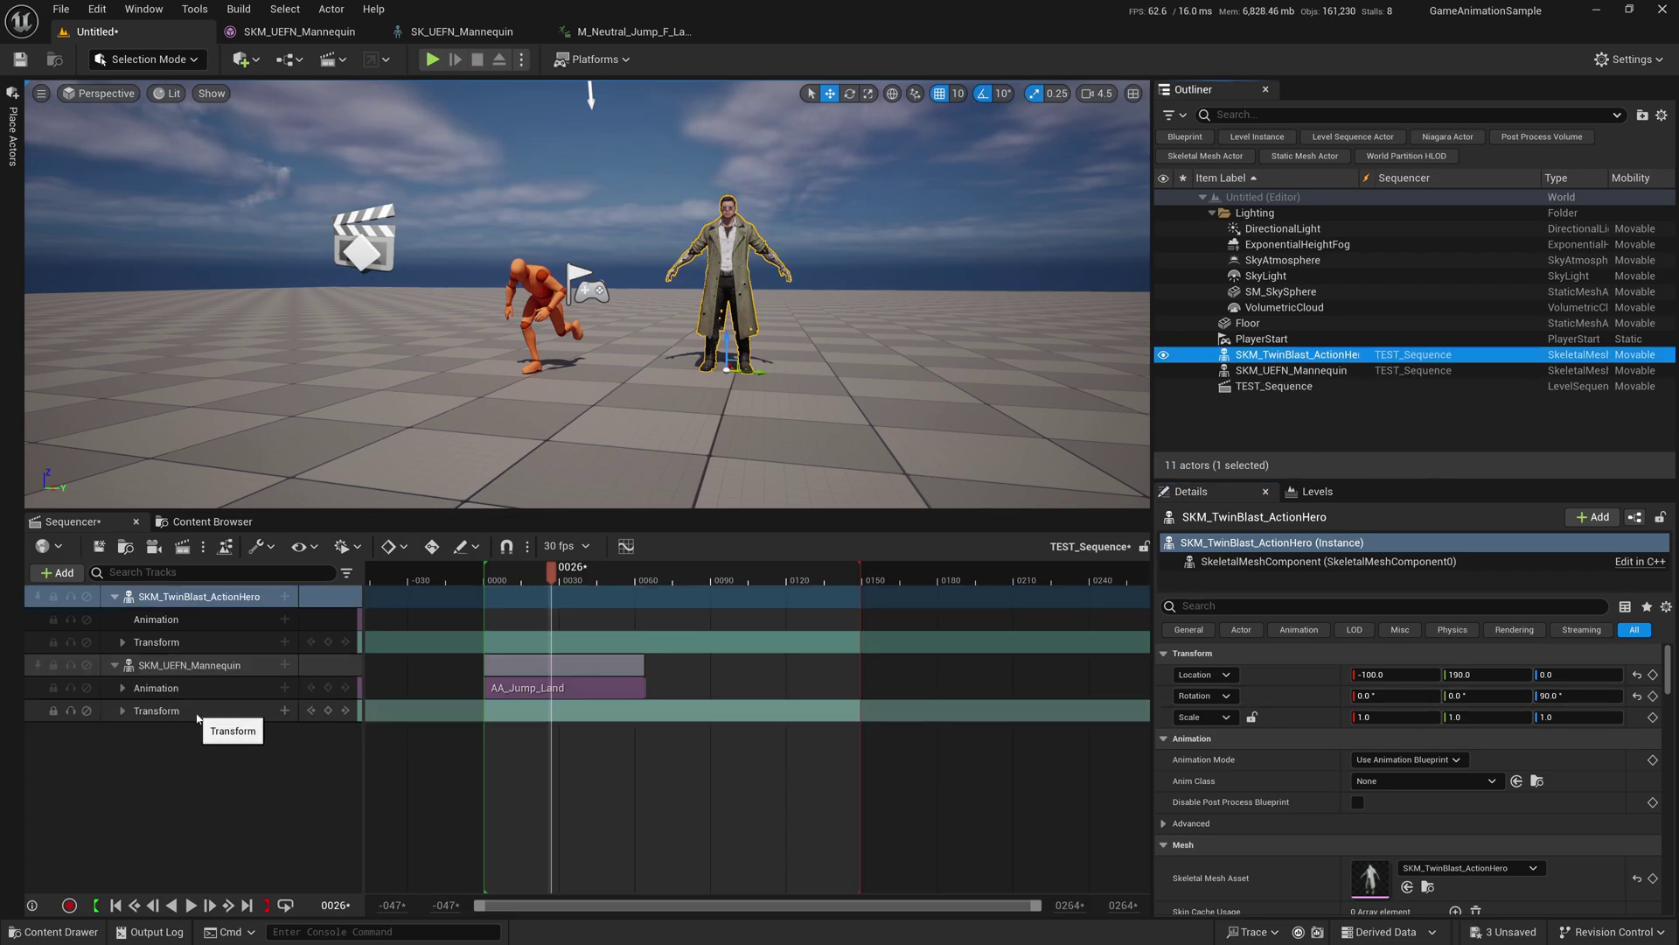
- Add the TB_LandWalkM_Neutral_Jump_F_Land_Roll_Lfoot animation to the SKM_TwinBlast_ActionHero track and move its section to start at frame 0
click(219, 620)
click(285, 619)
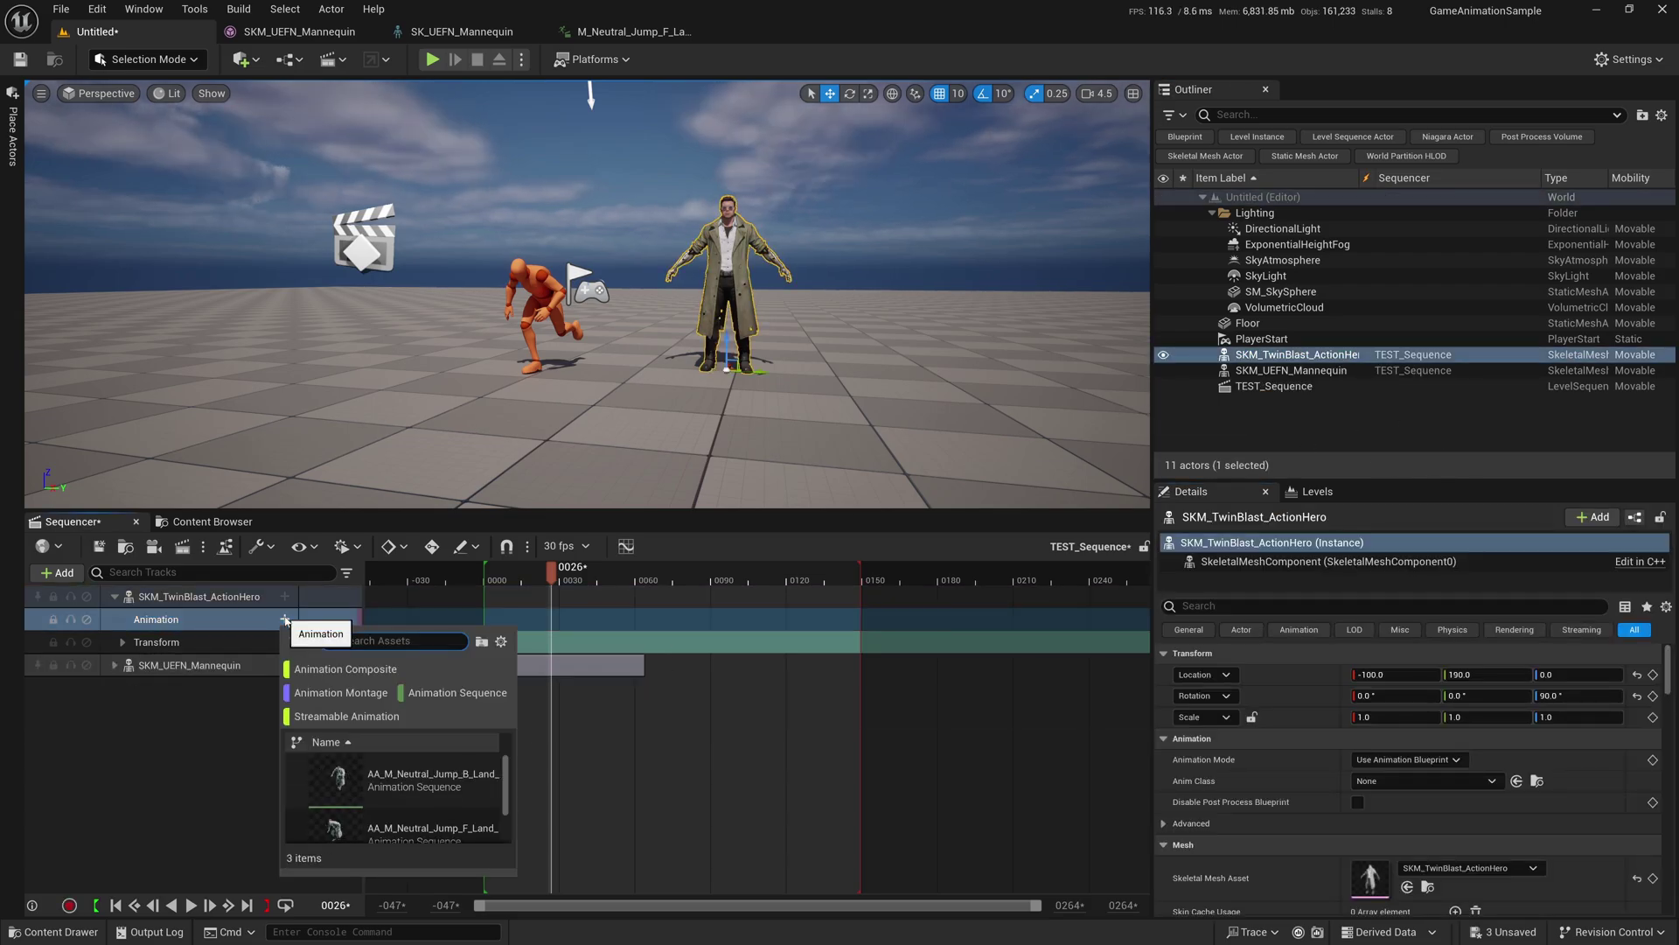
text(tb)
click(418, 779)
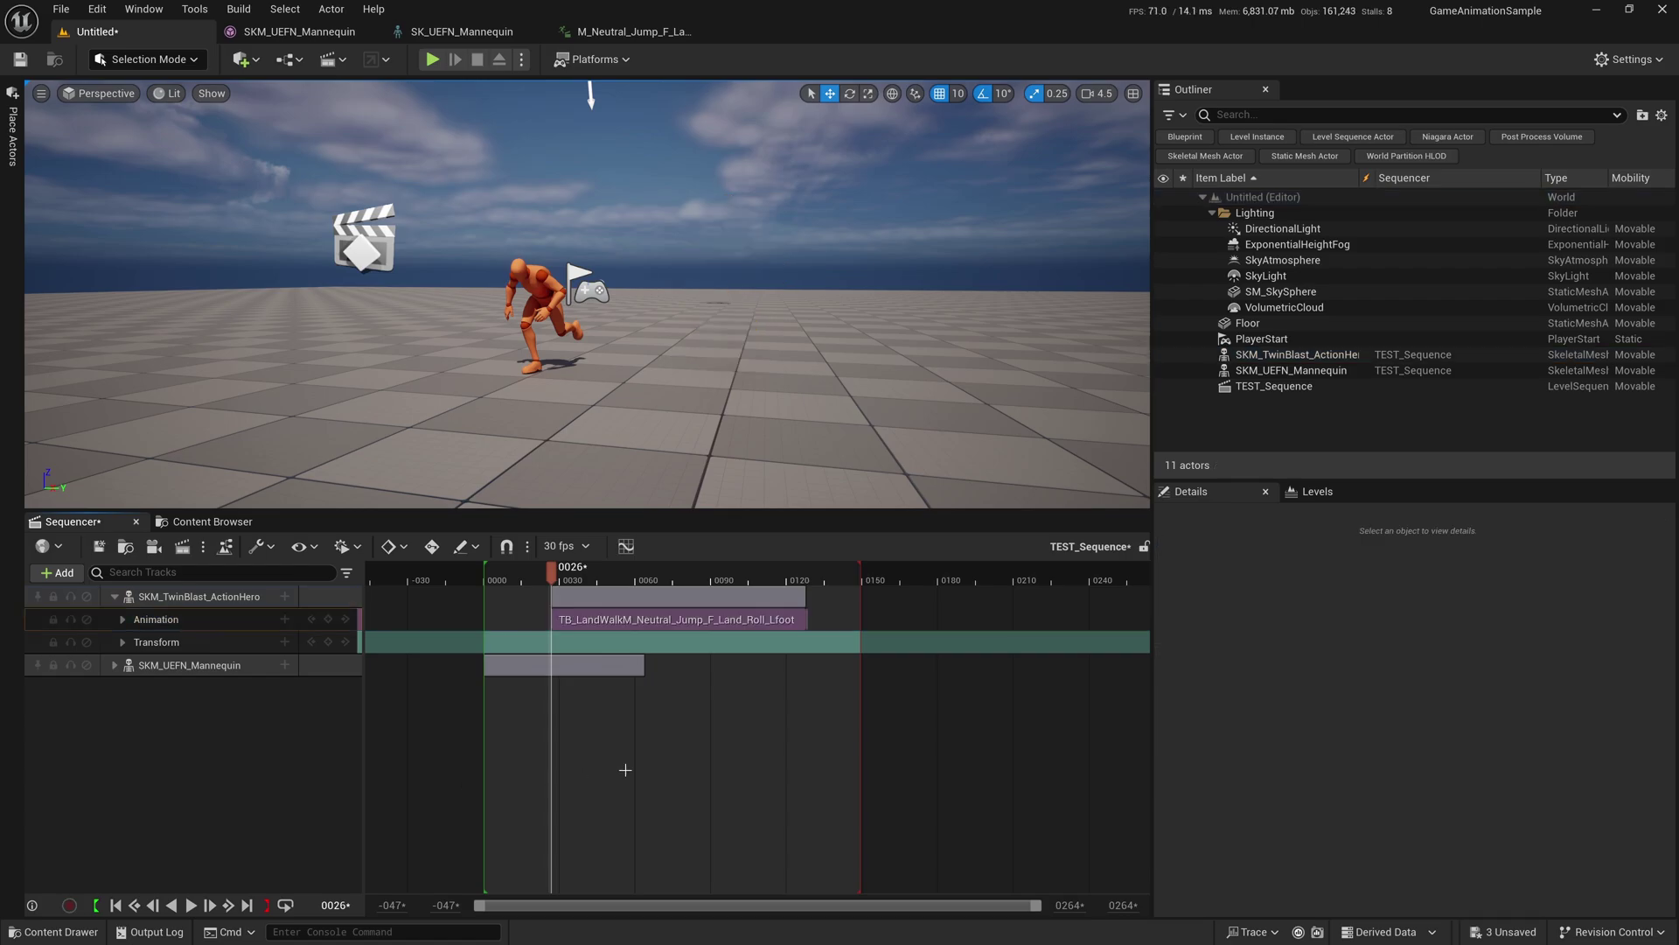
drag(606, 599, 538, 600)
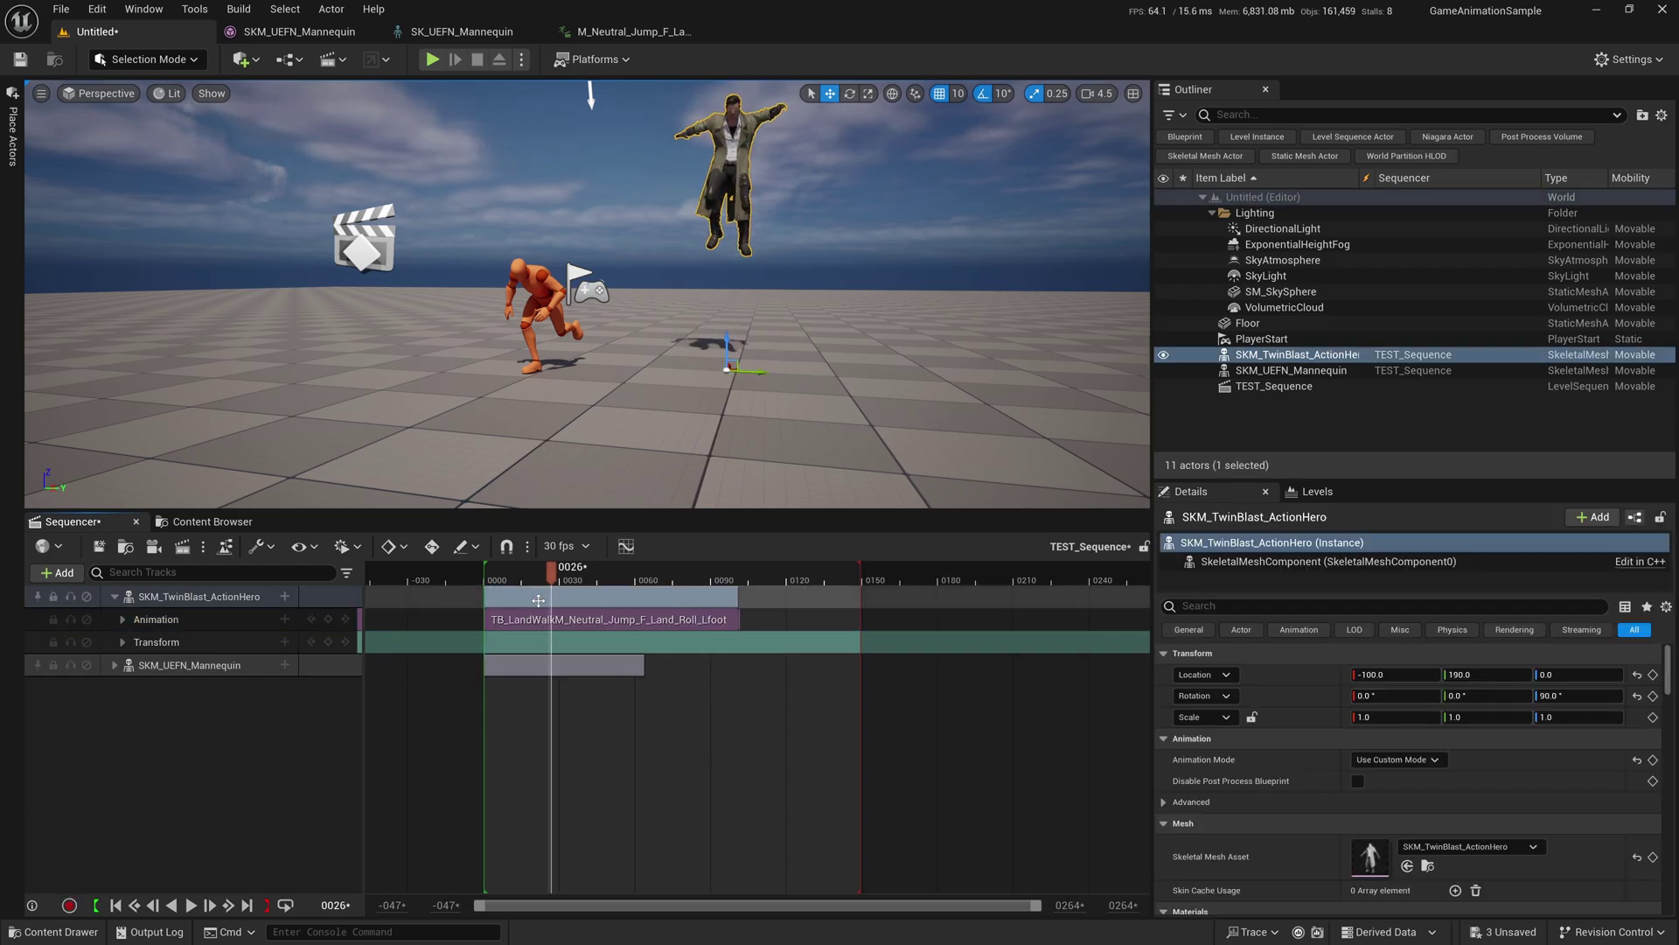
- Play TEST_Sequence and scrub back to frame 49 to review the TwinBlast landing roll beside the mannequin
key(space)
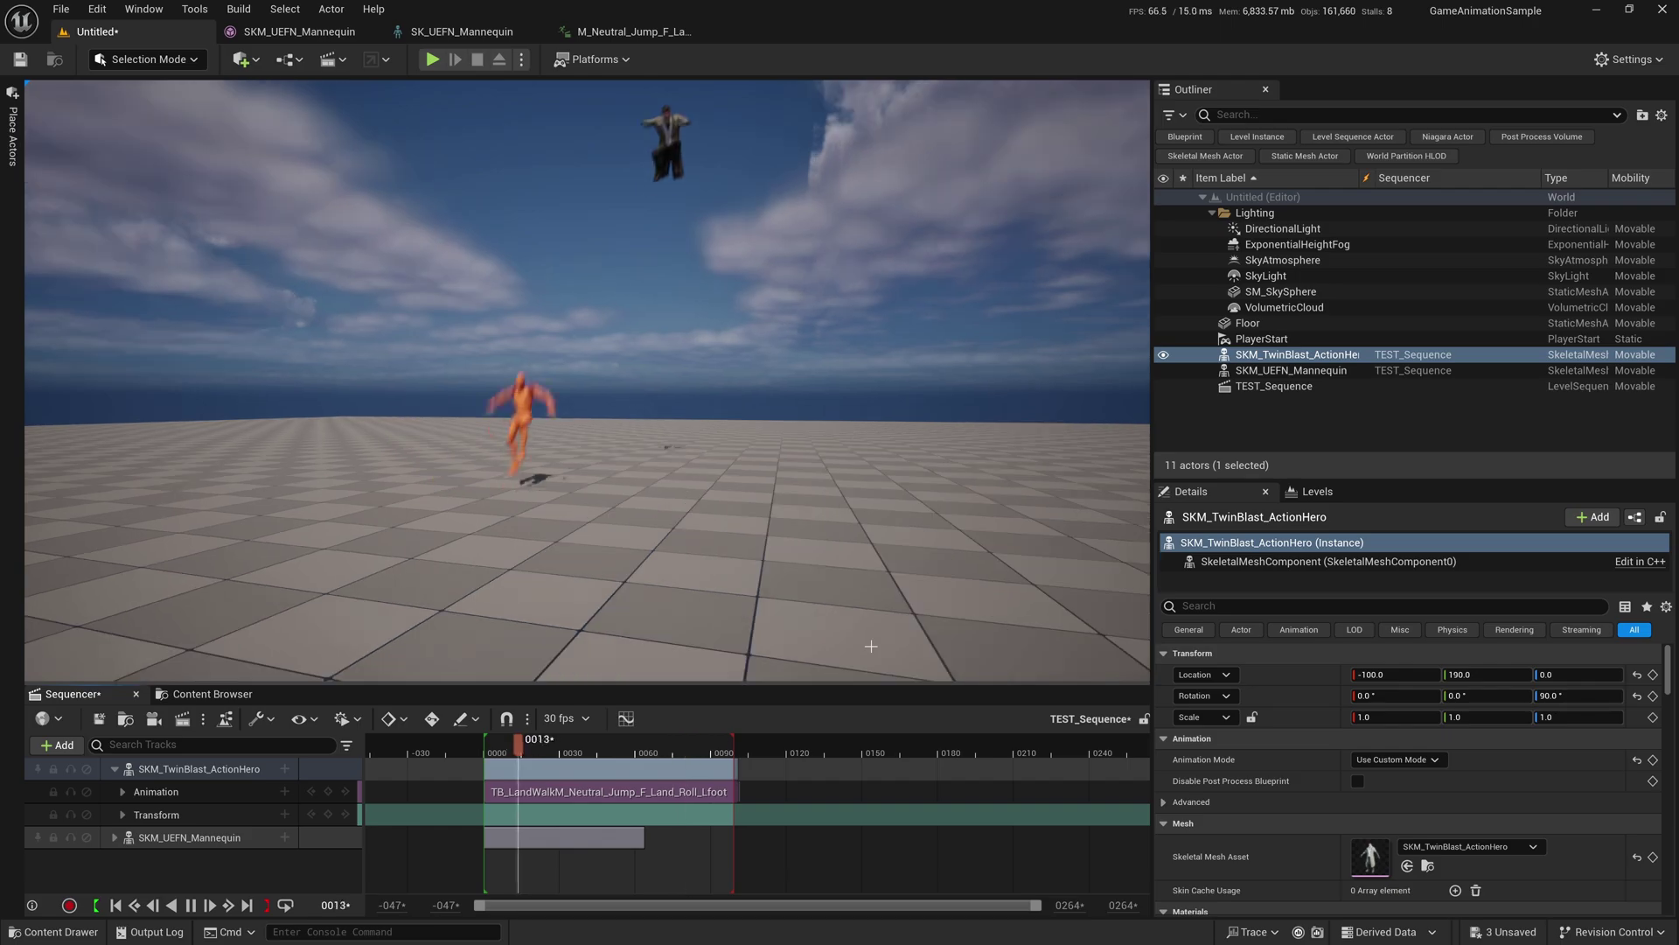
key(space)
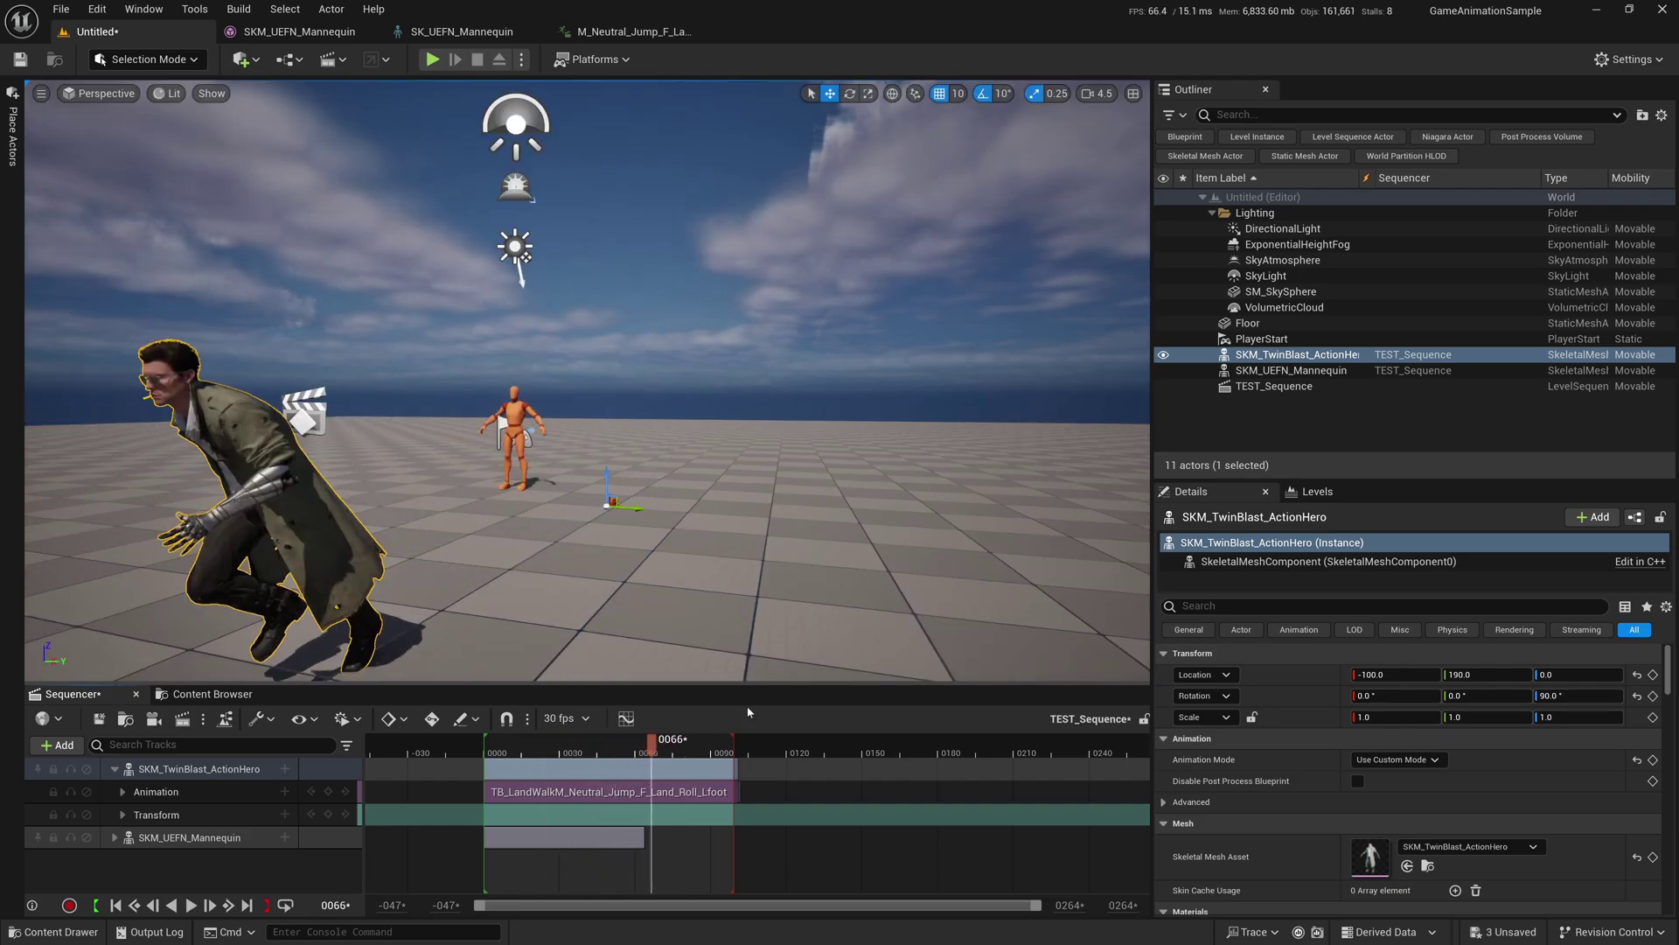
drag(657, 750, 609, 757)
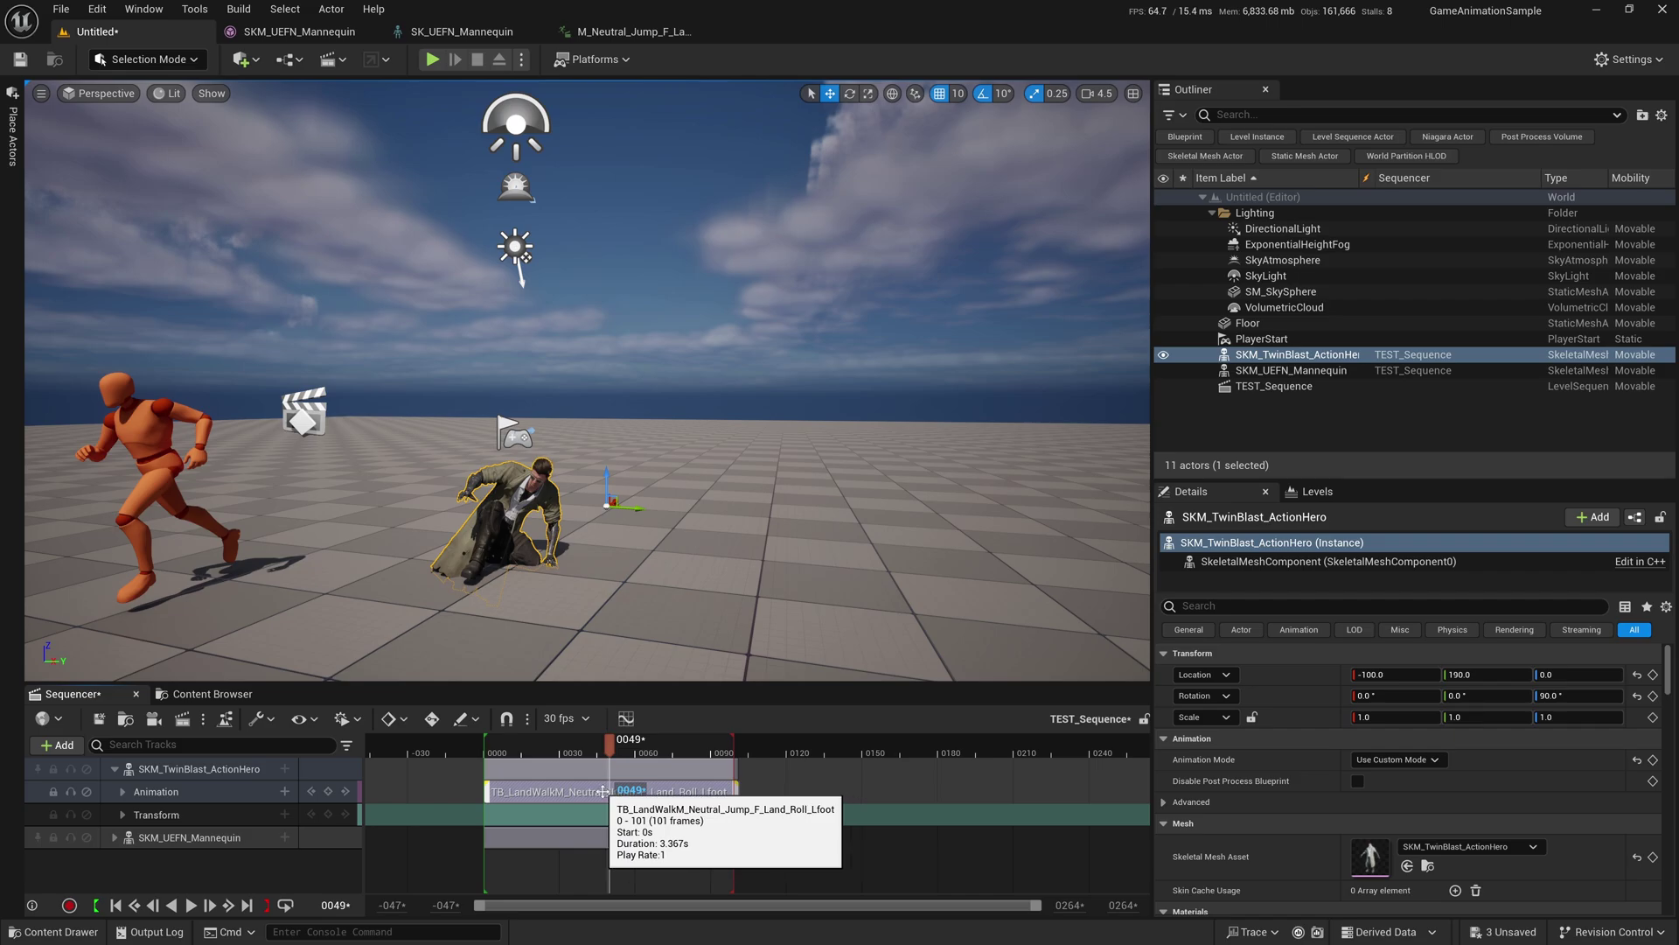
- Try to set the TwinBlast actor's Animation Mode to Use Animation Asset
drag(1320, 484, 1321, 458)
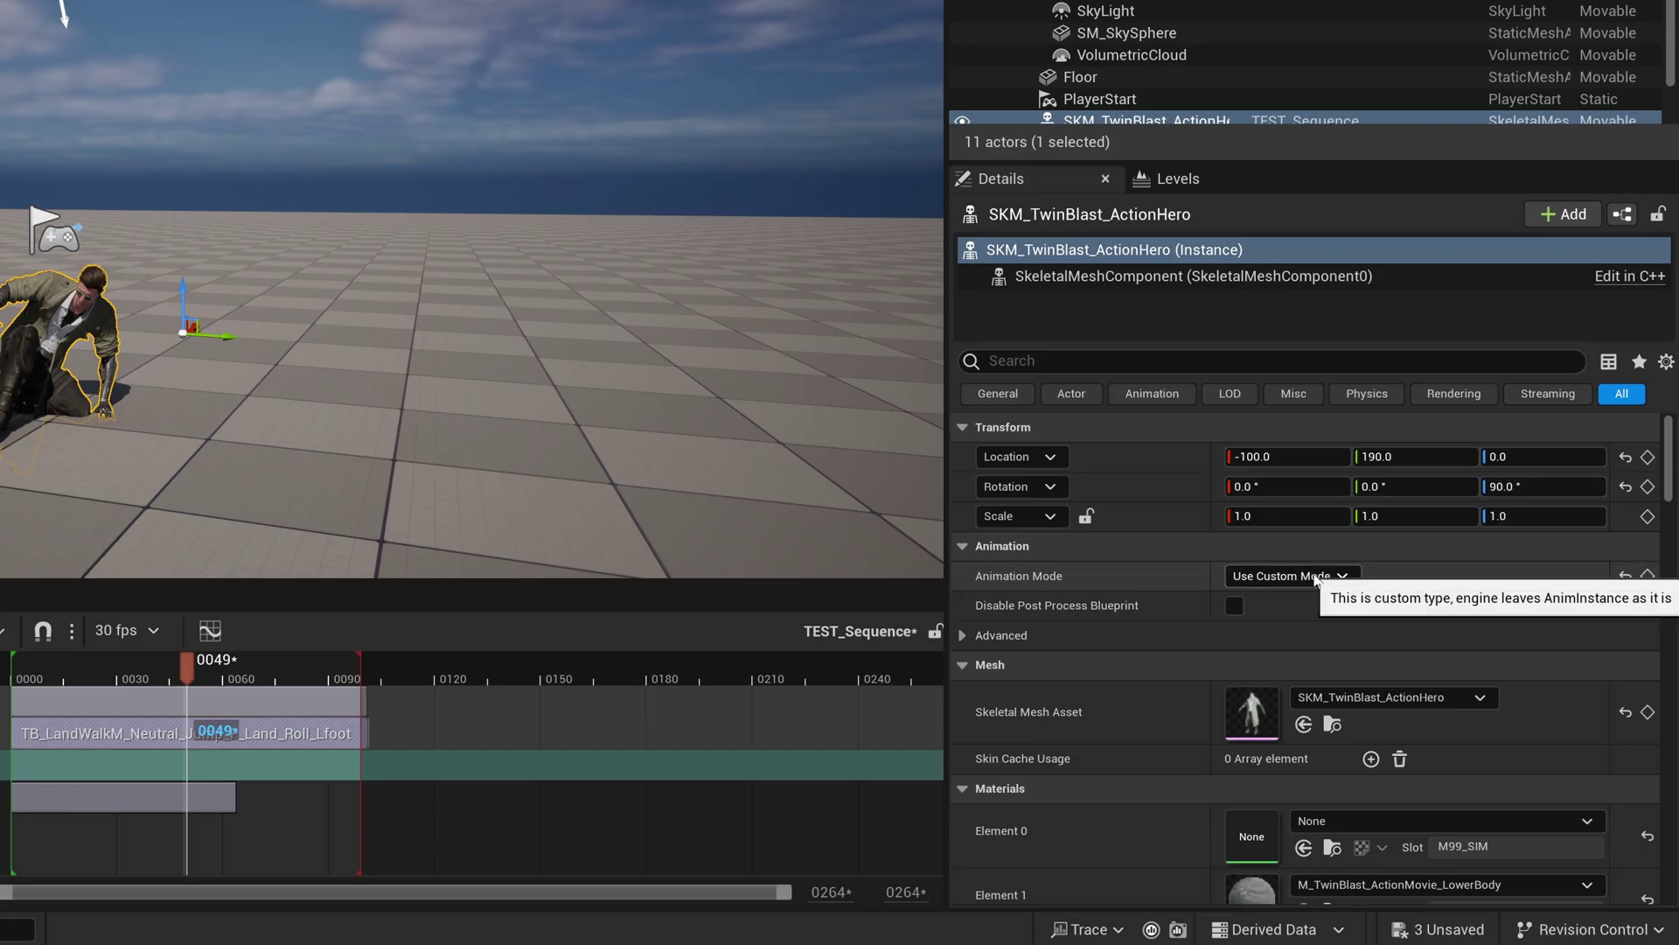
click(1315, 576)
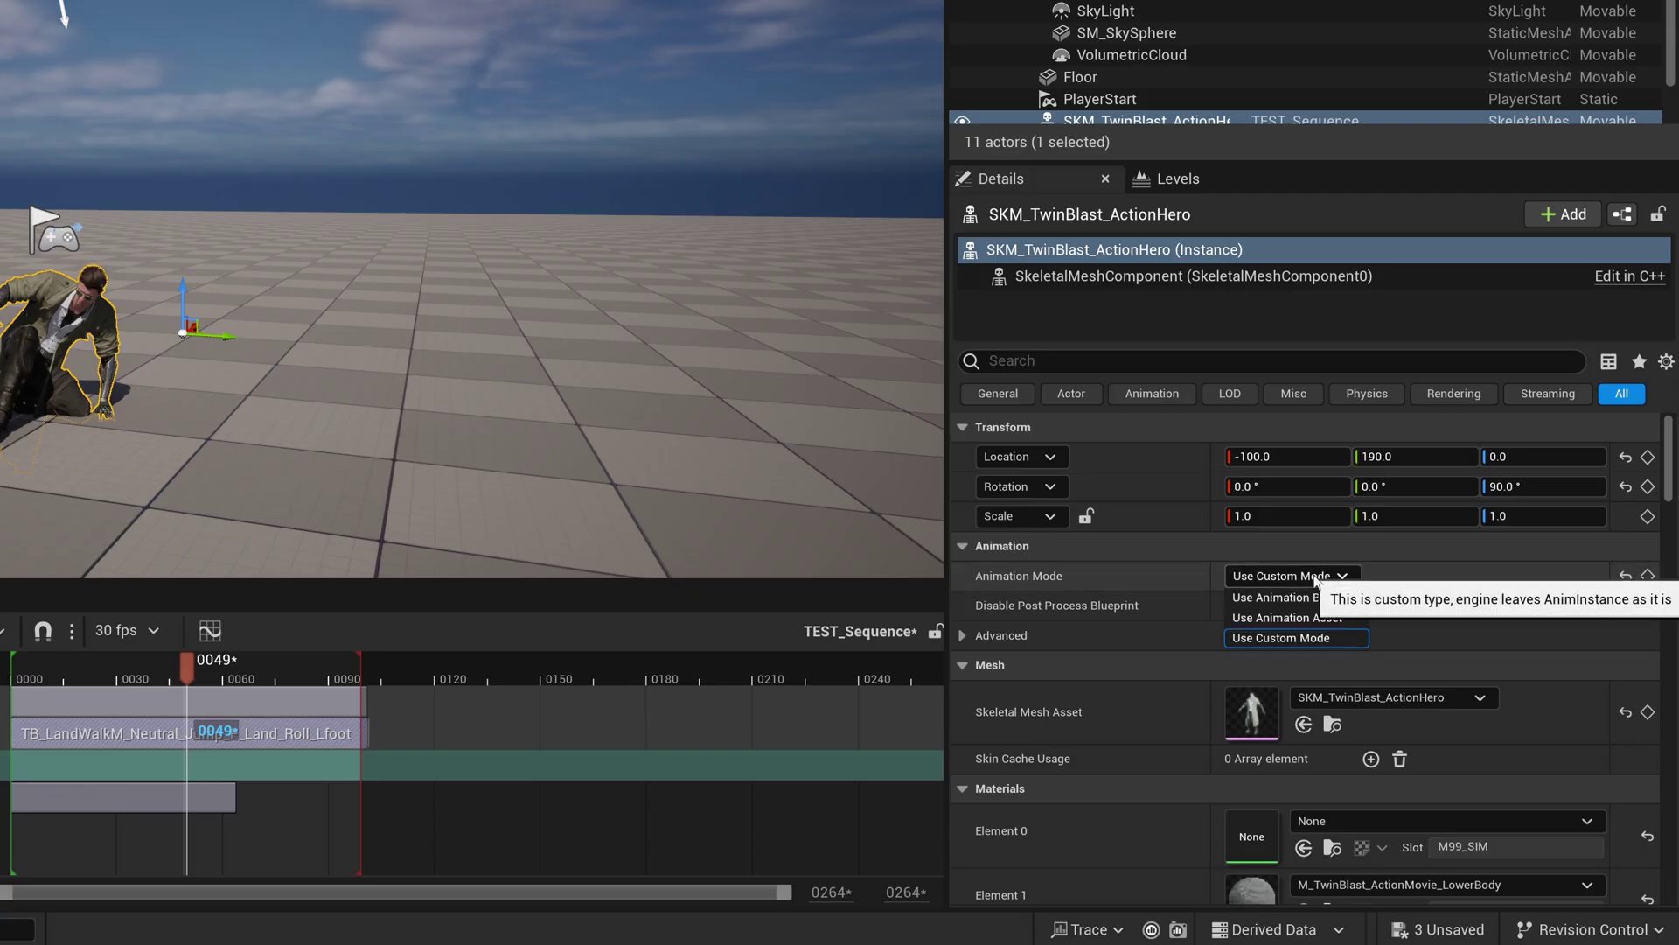
click(1334, 618)
- Collapse the TwinBlast track and scrub through TEST_Sequence to compare the motion of both characters
drag(615, 743, 664, 743)
key(e)
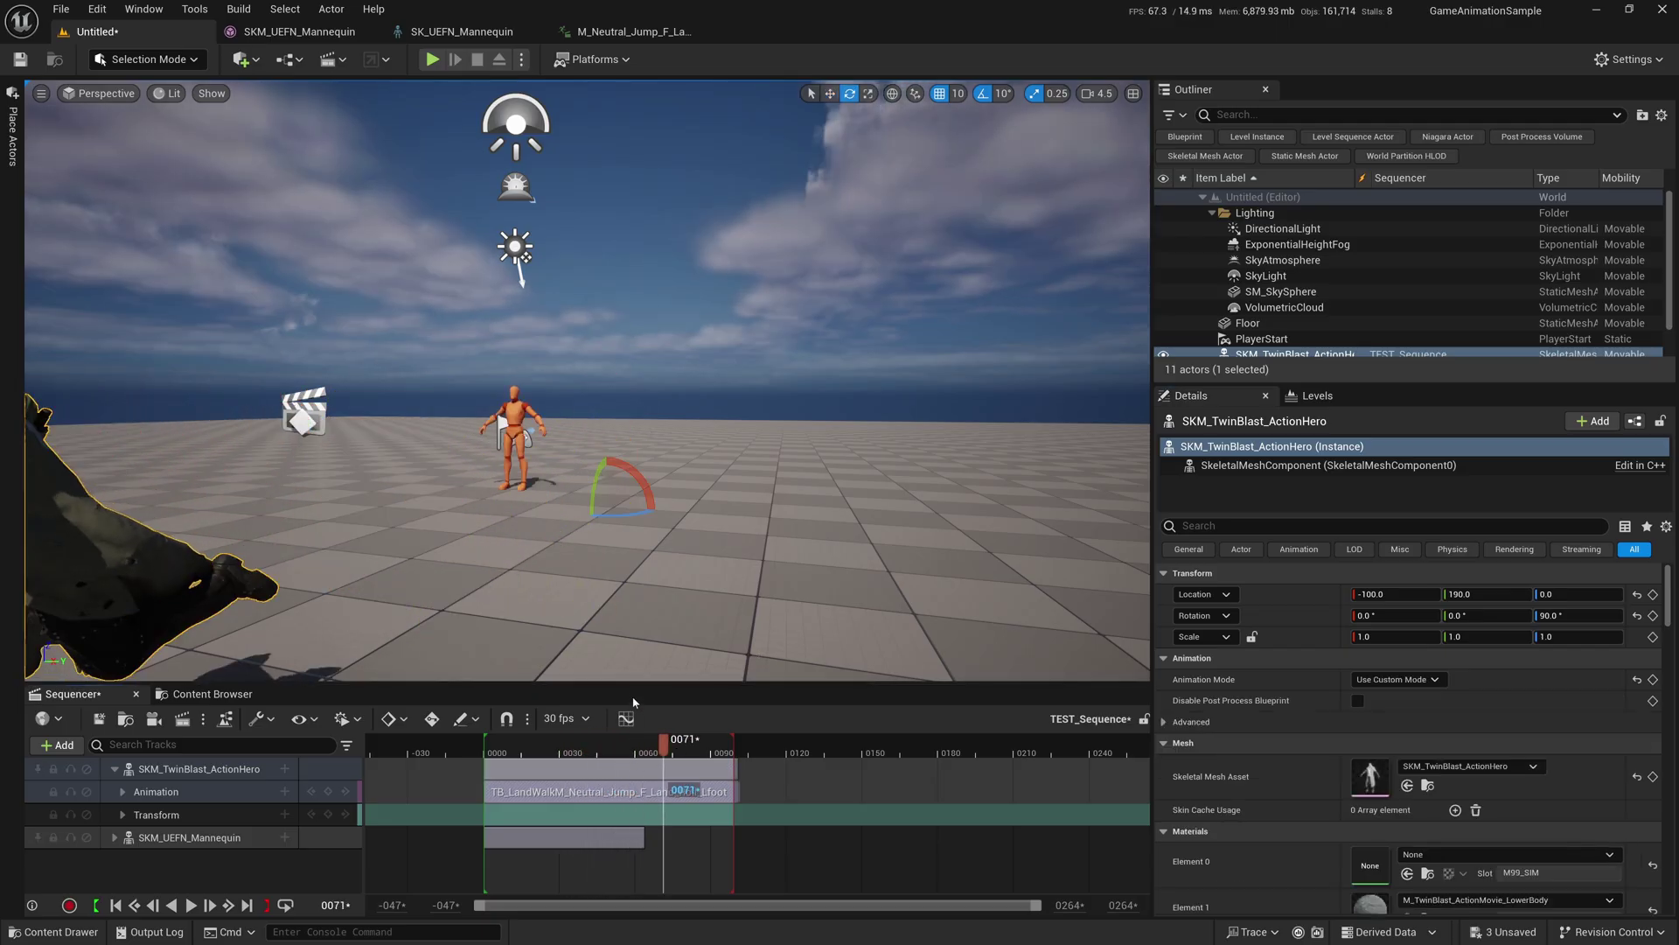
drag(629, 681, 629, 613)
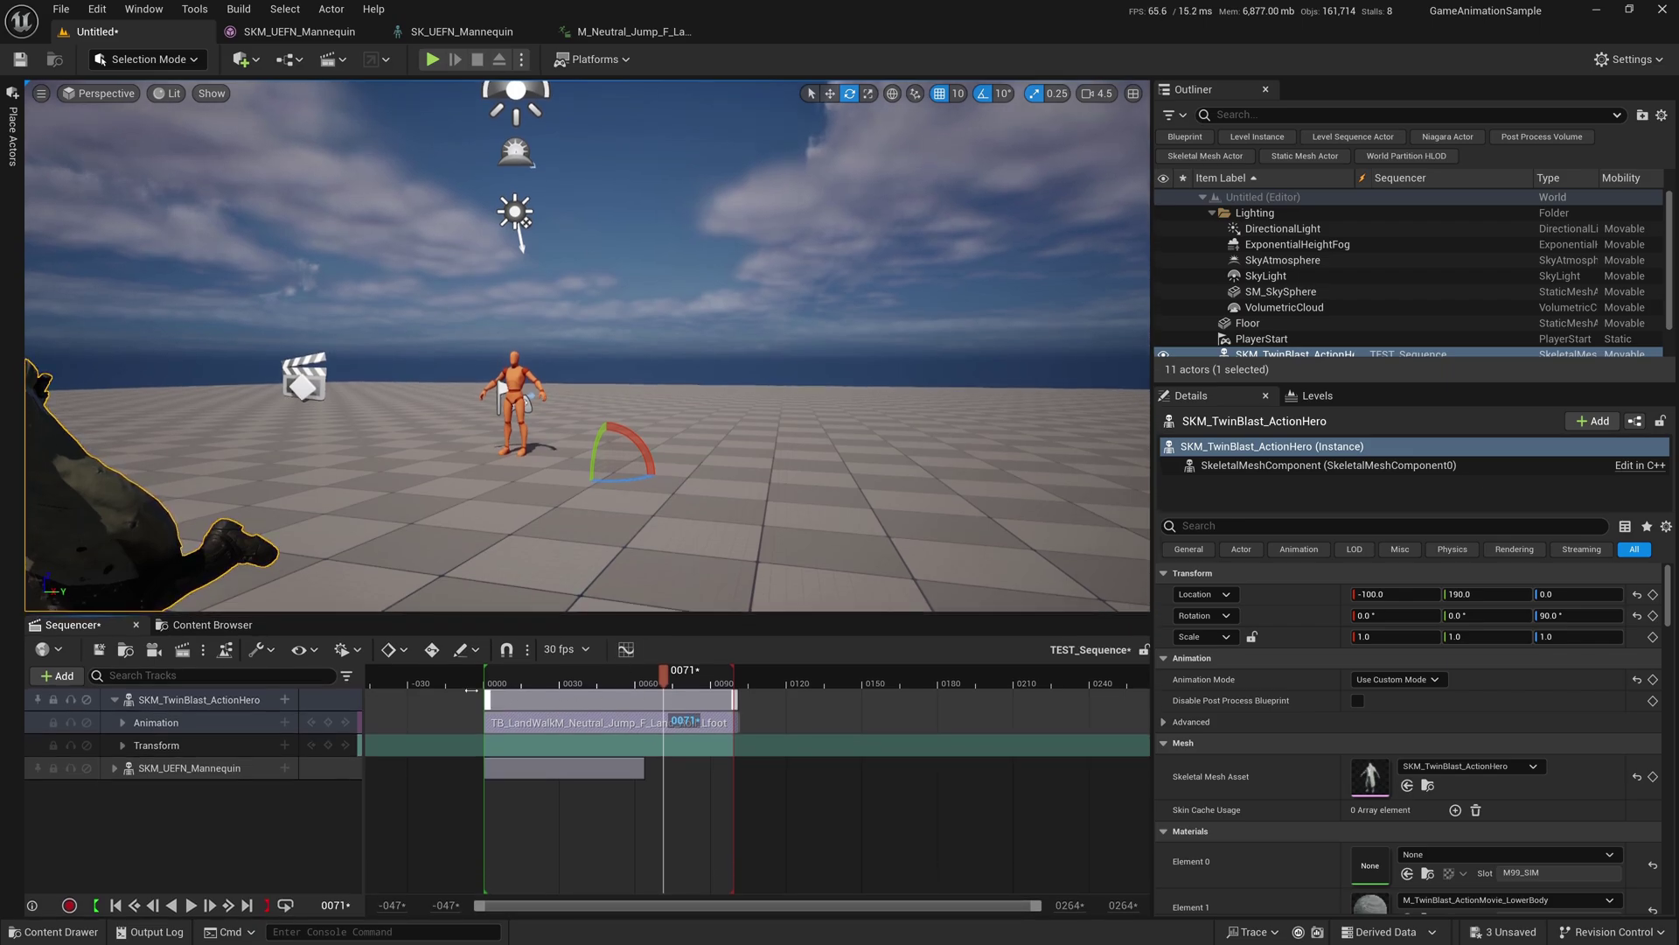
click(115, 699)
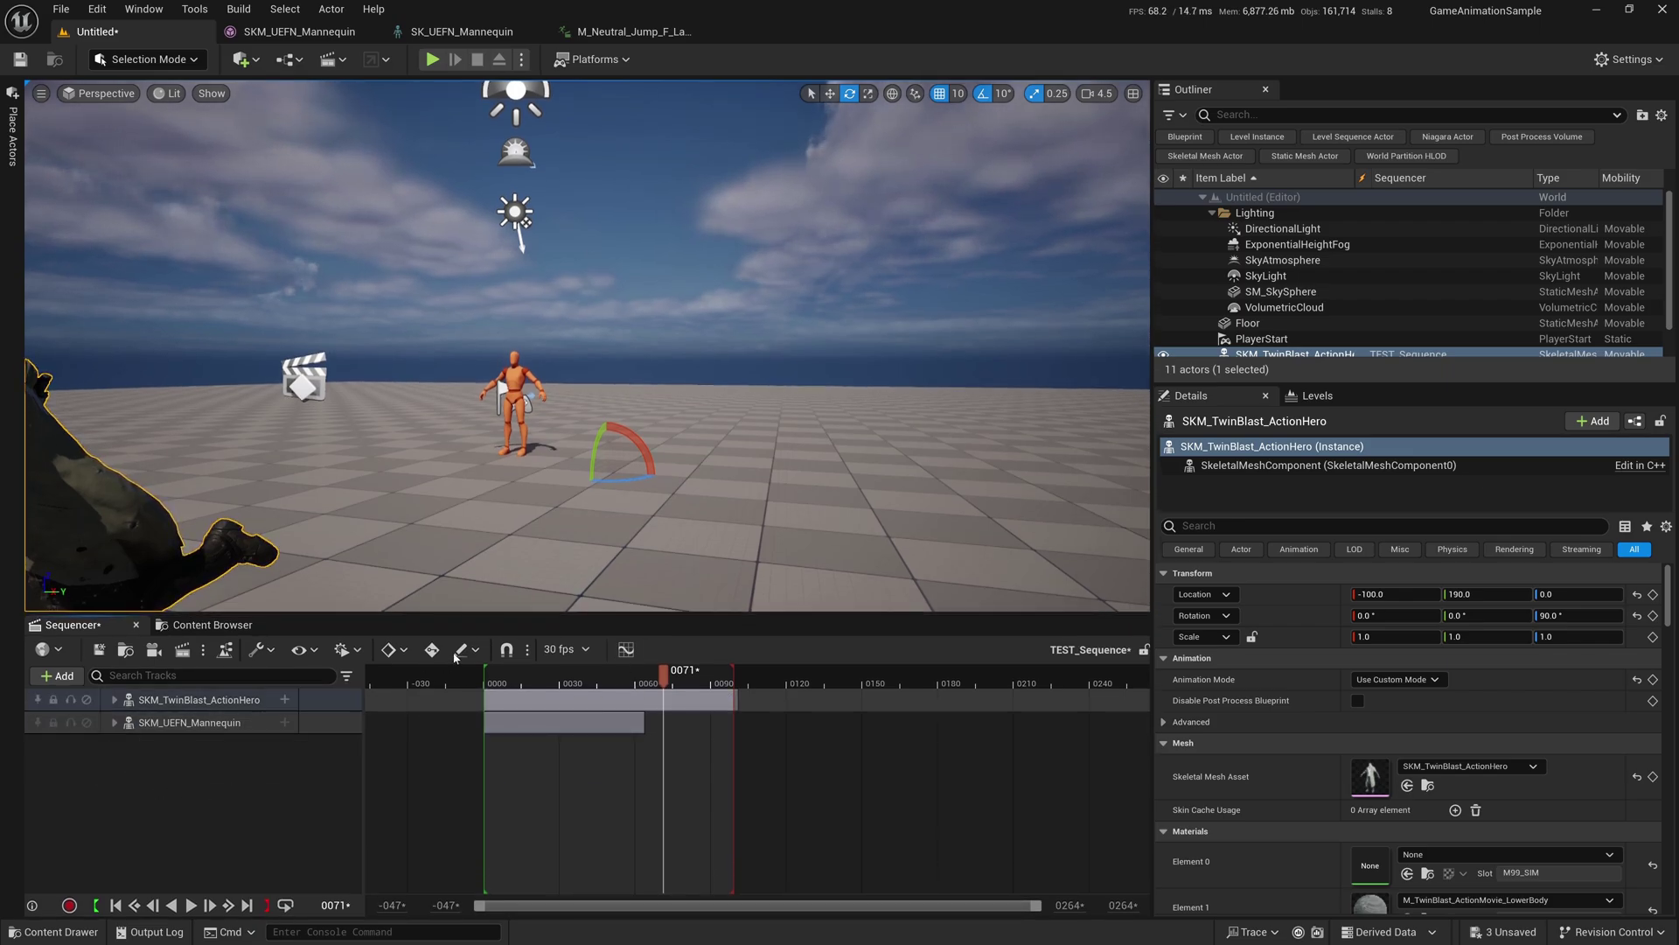
drag(591, 682, 652, 691)
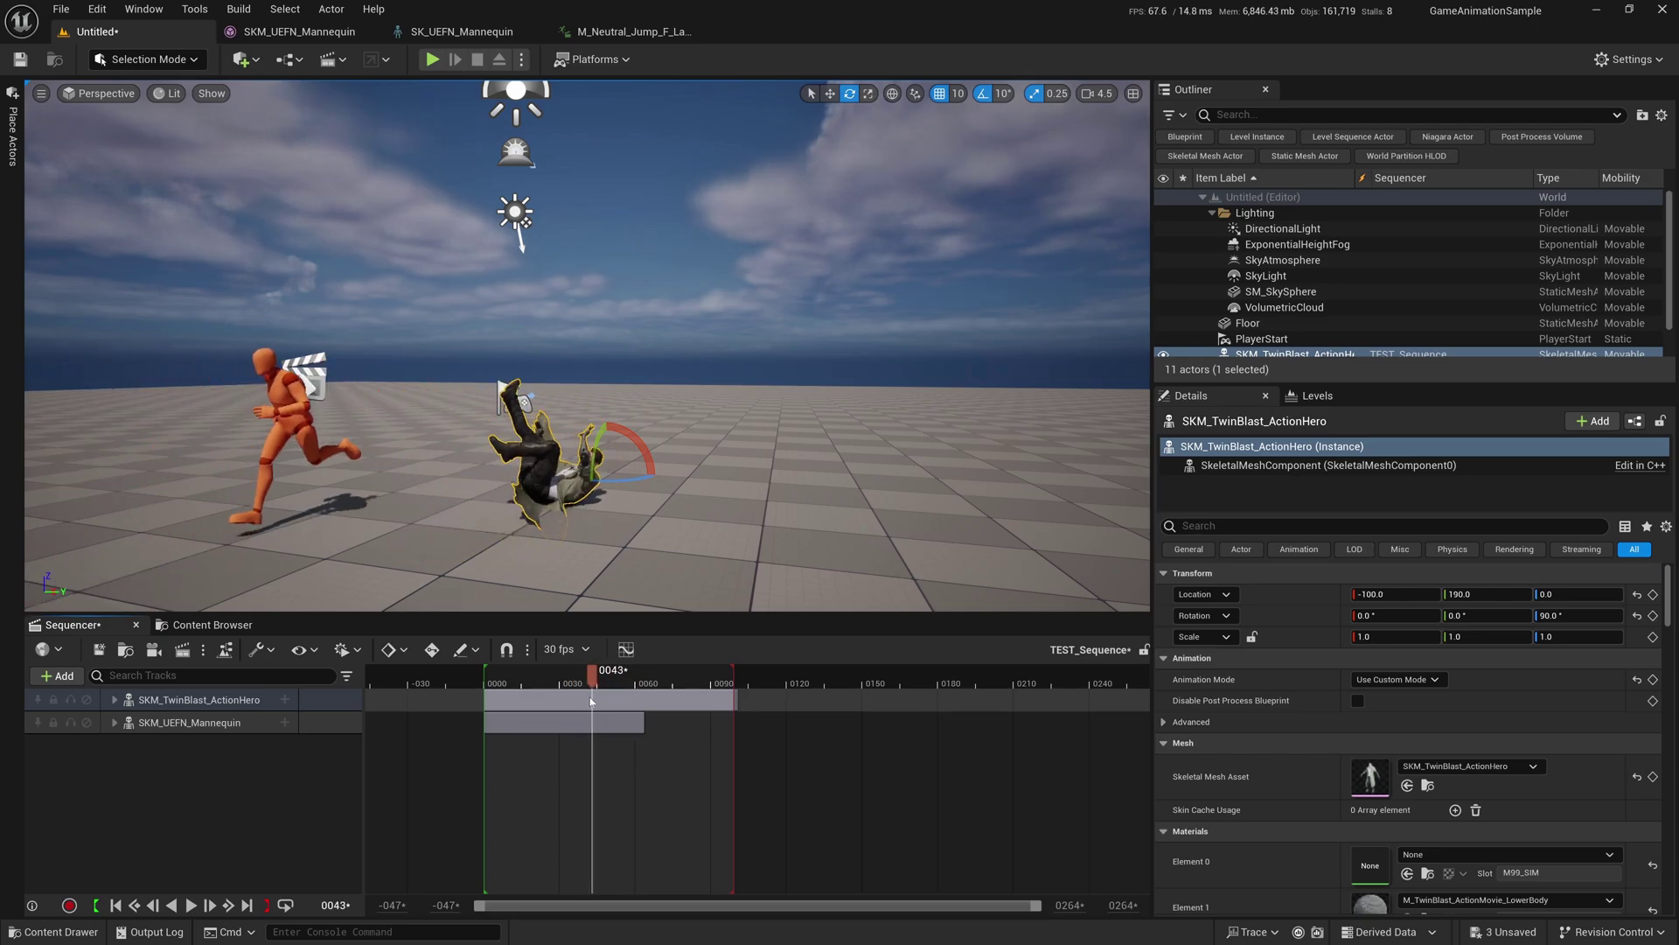
- Place BP_OTAI from the MetaHumans/OTAI folder beside TwinBlast at X -240, Y 400 and set its Z rotation to 90°
click(210, 625)
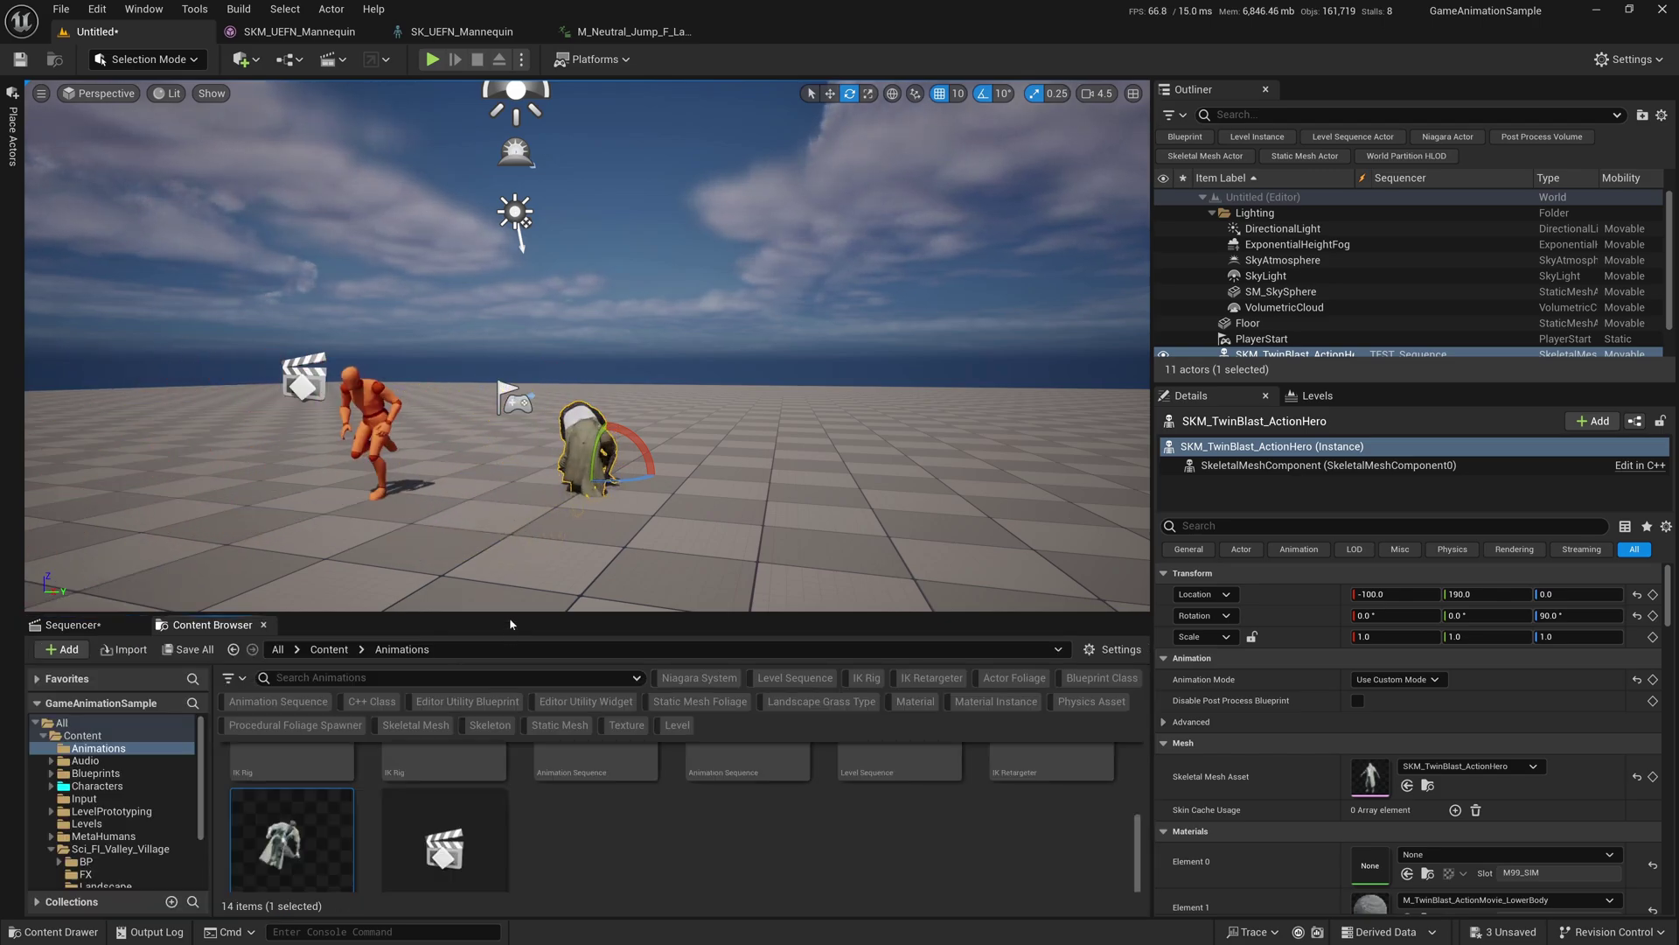
drag(510, 613, 489, 537)
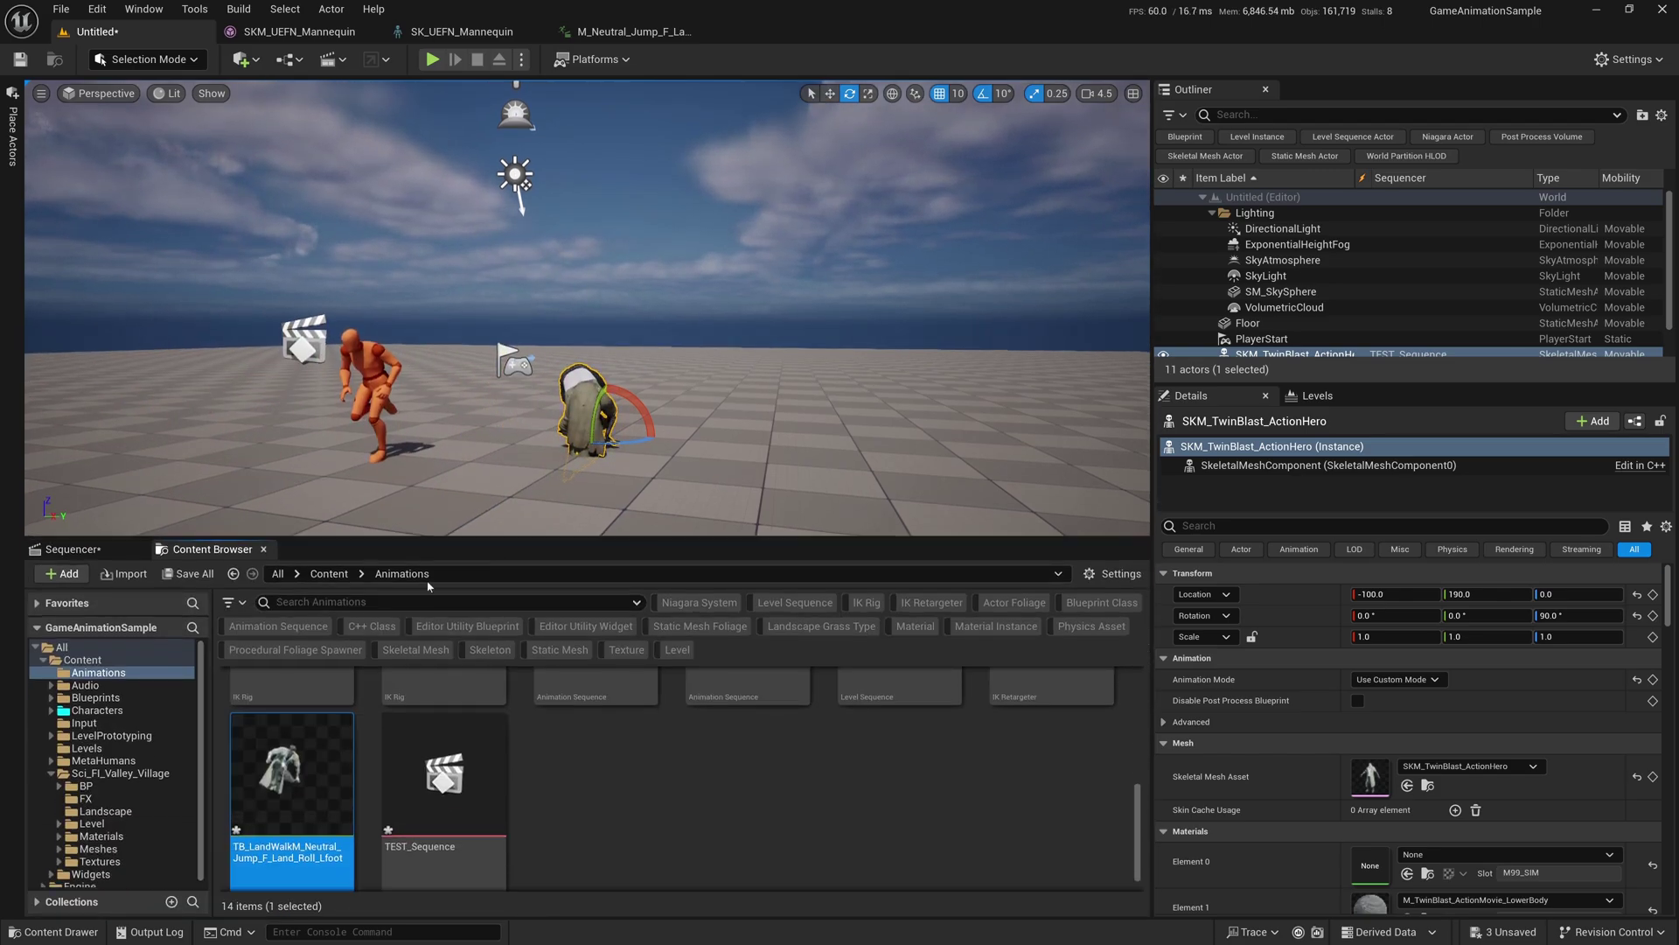
click(46, 662)
click(43, 662)
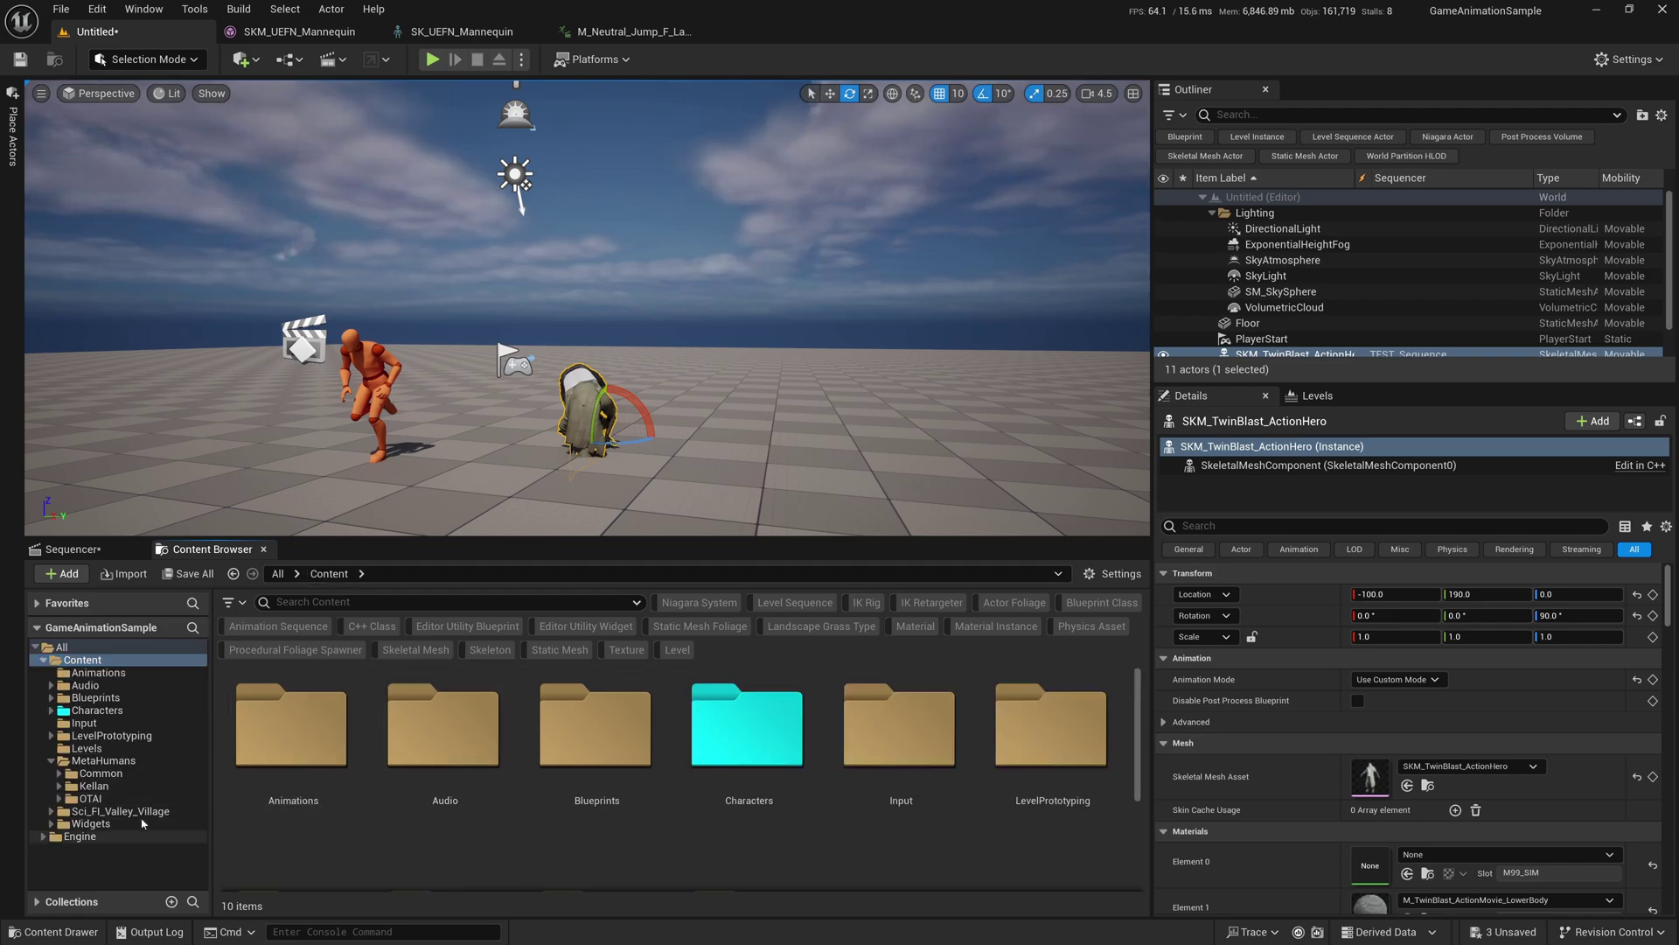
click(90, 798)
click(617, 758)
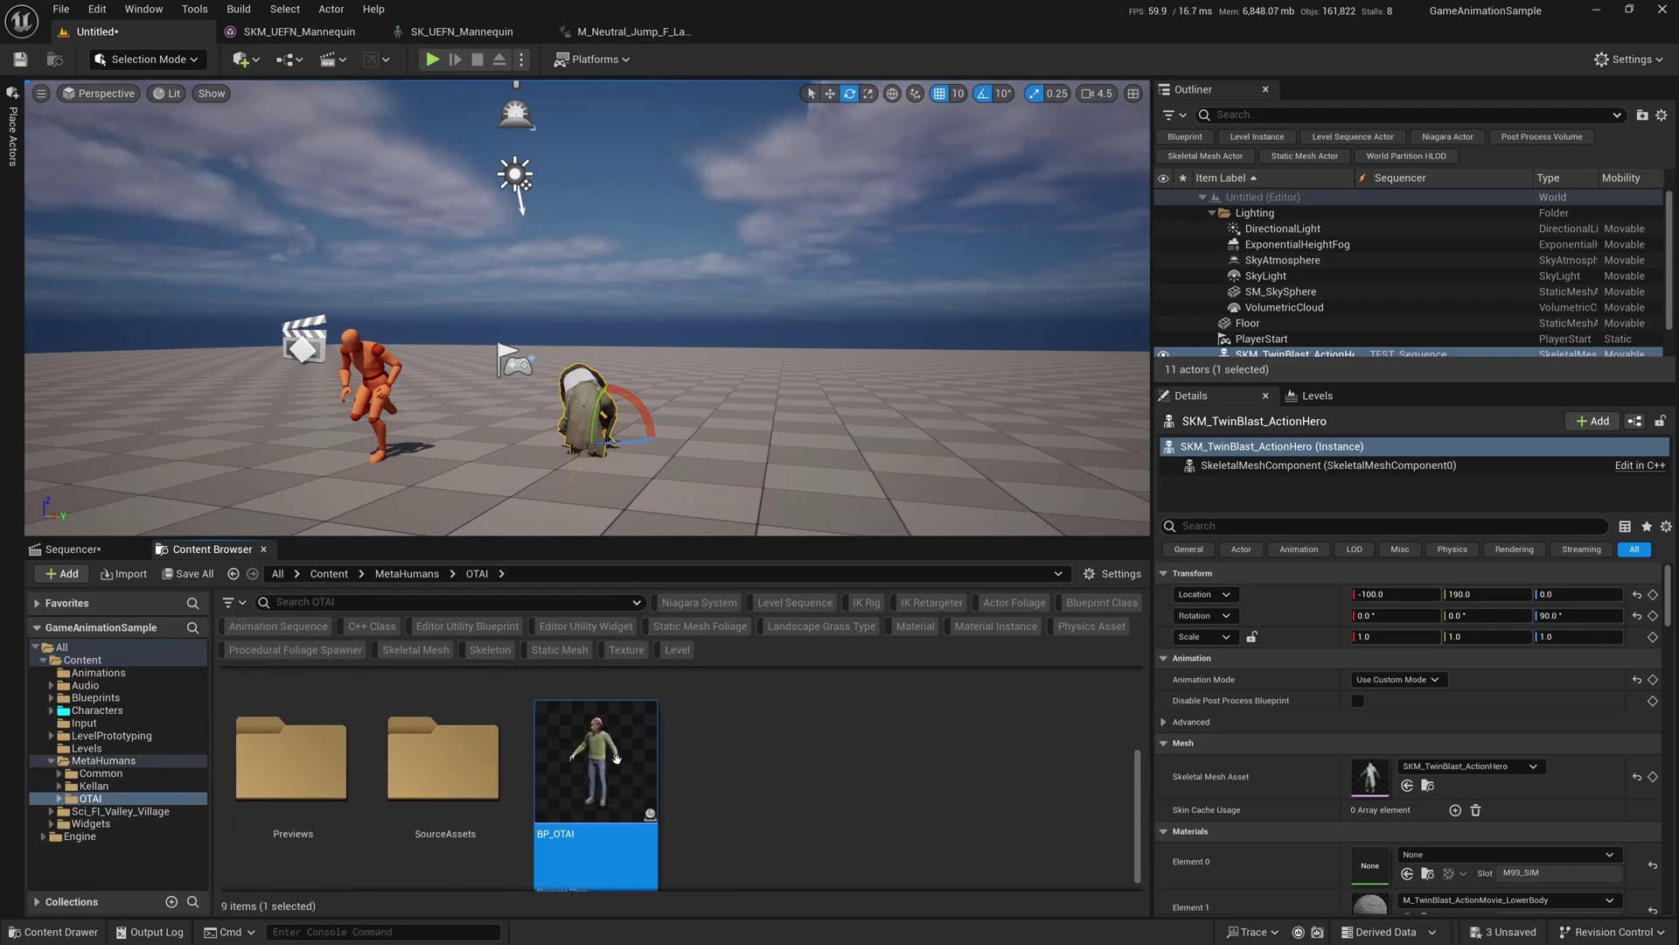
drag(932, 435, 932, 435)
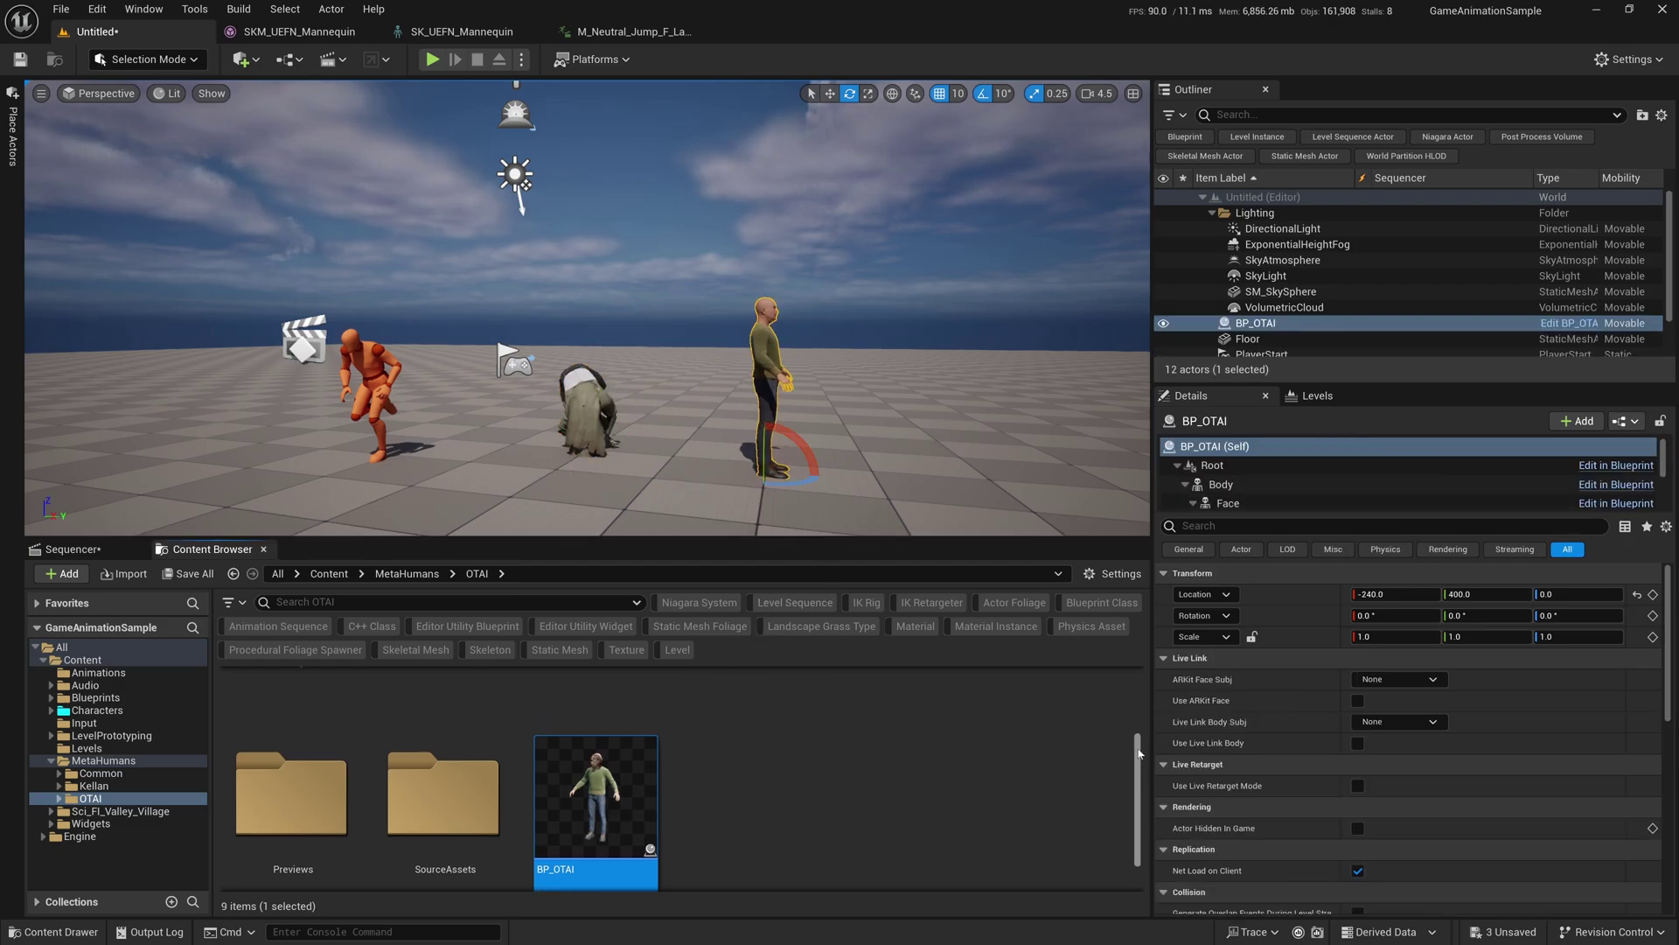
drag(1136, 775, 1140, 686)
key(f)
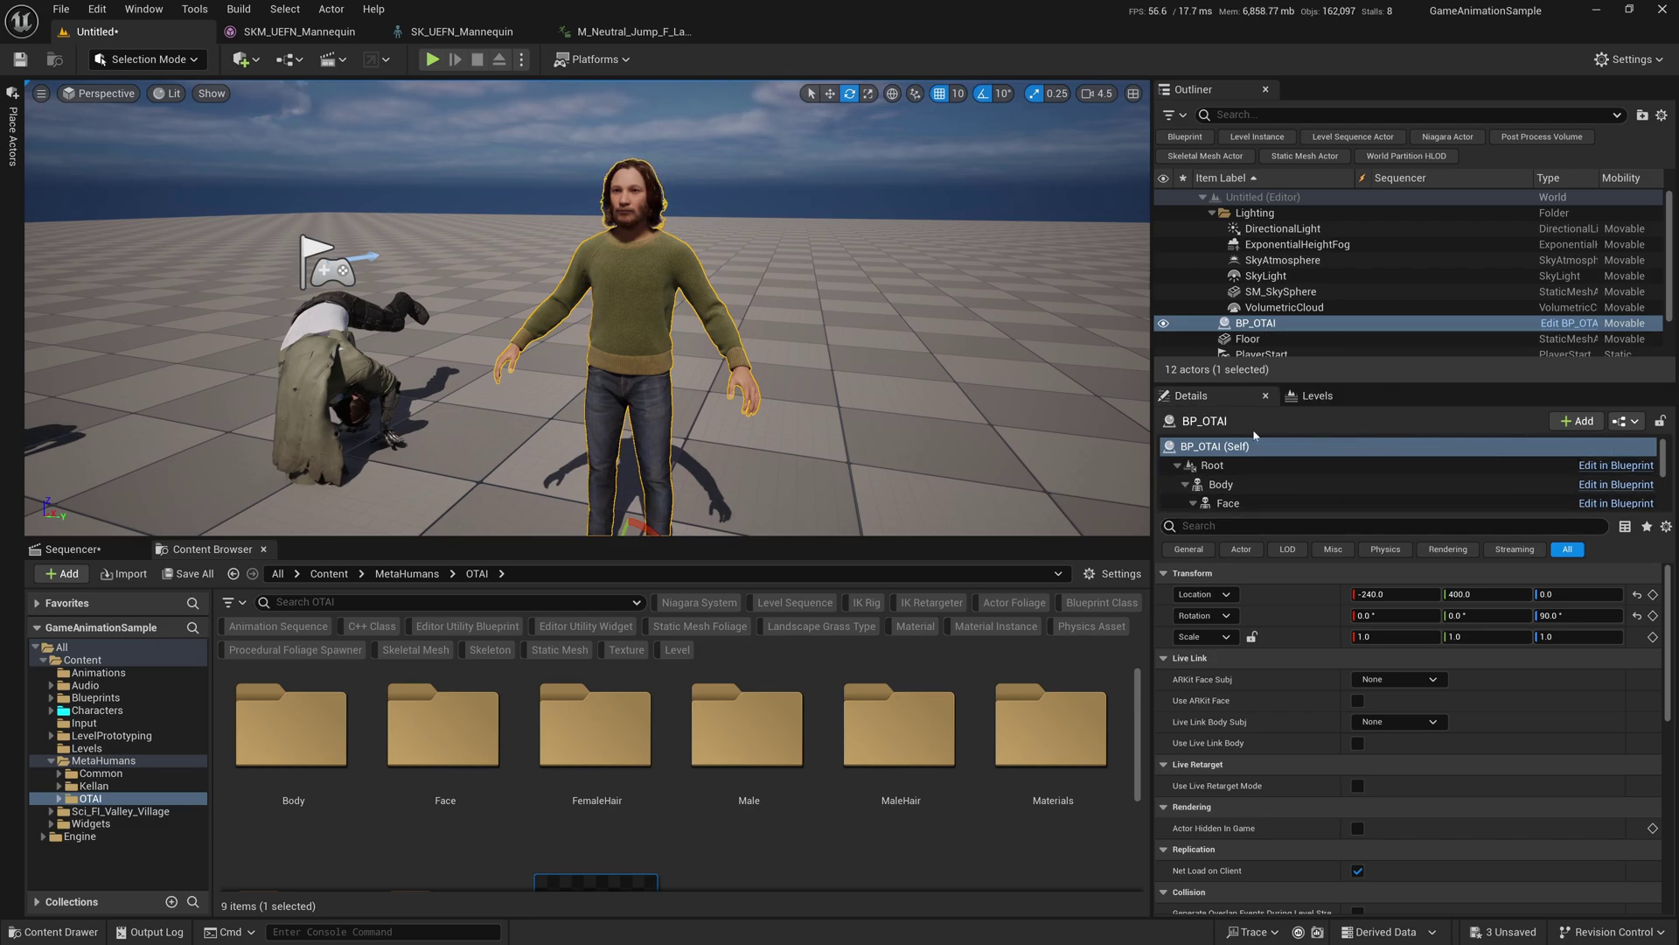
- Set Forced LOD to 0 on the LODSync component of BP_OTAI and view the whole character
scroll(1667, 477, down, 2)
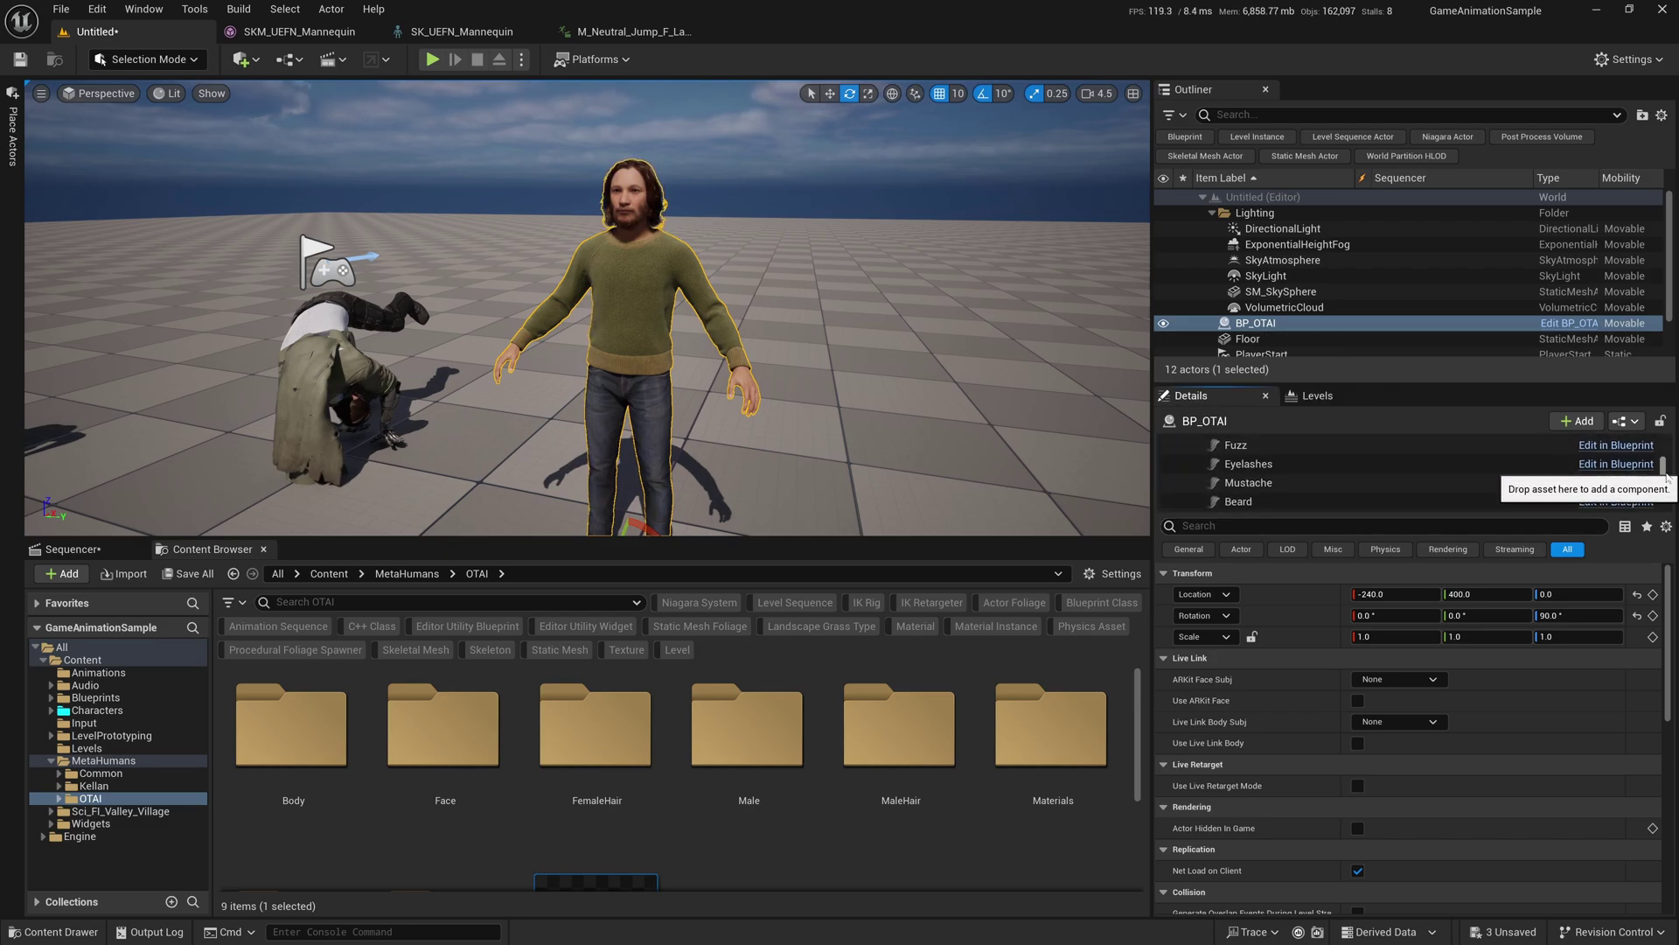
click(1305, 500)
click(1408, 616)
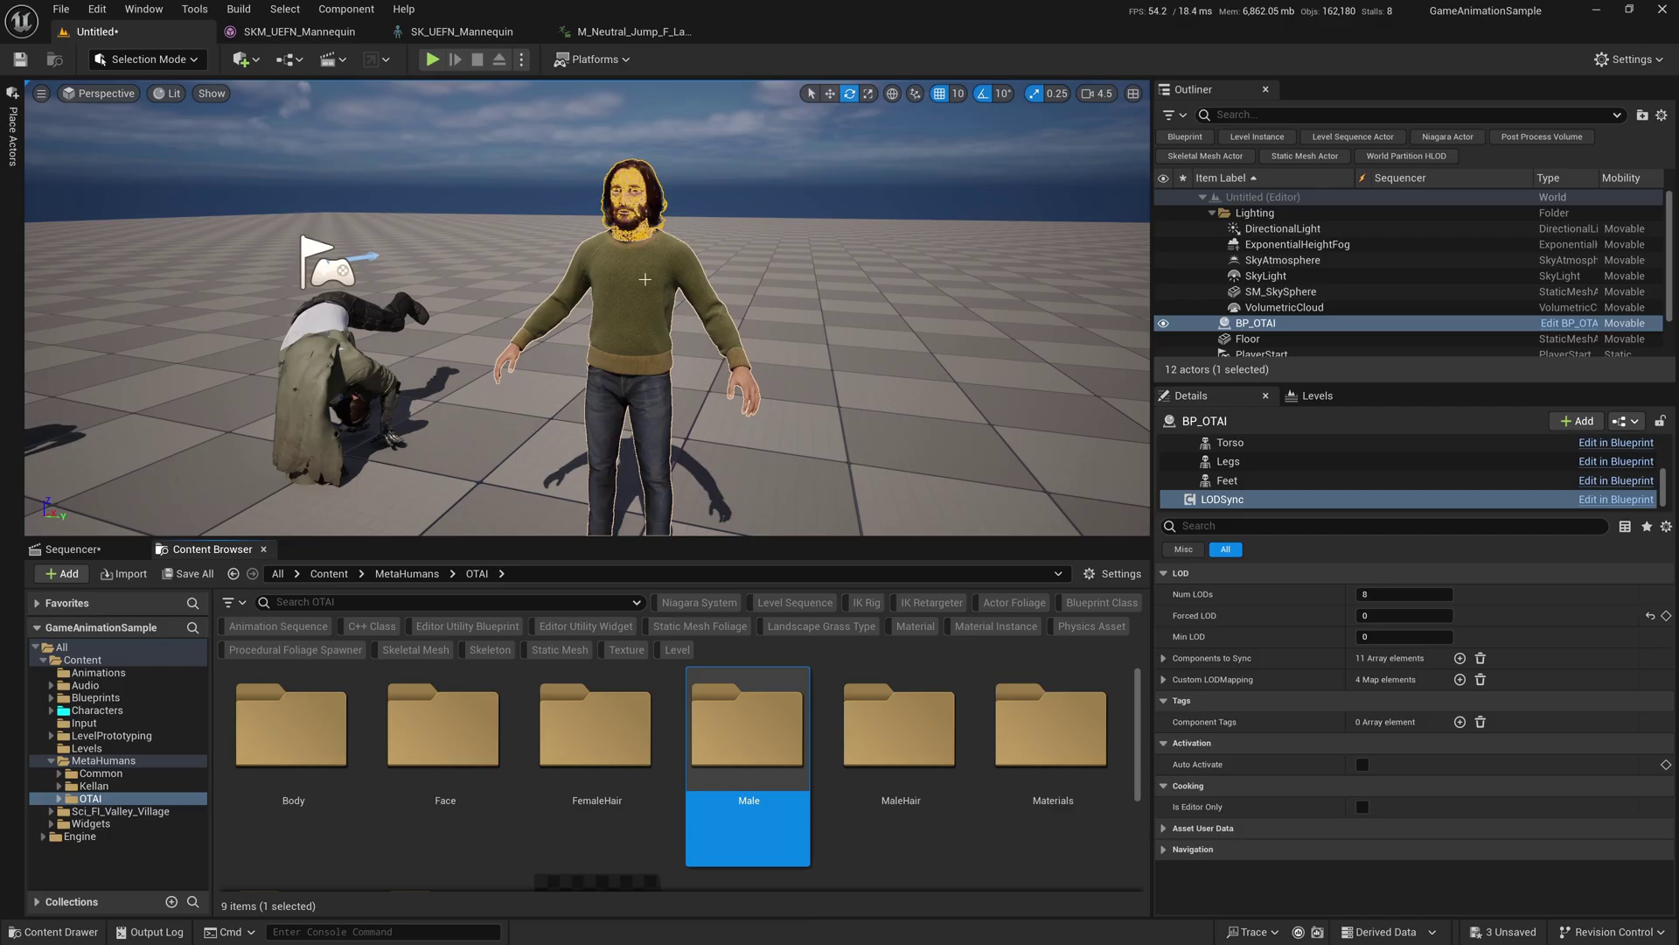
click(488, 62)
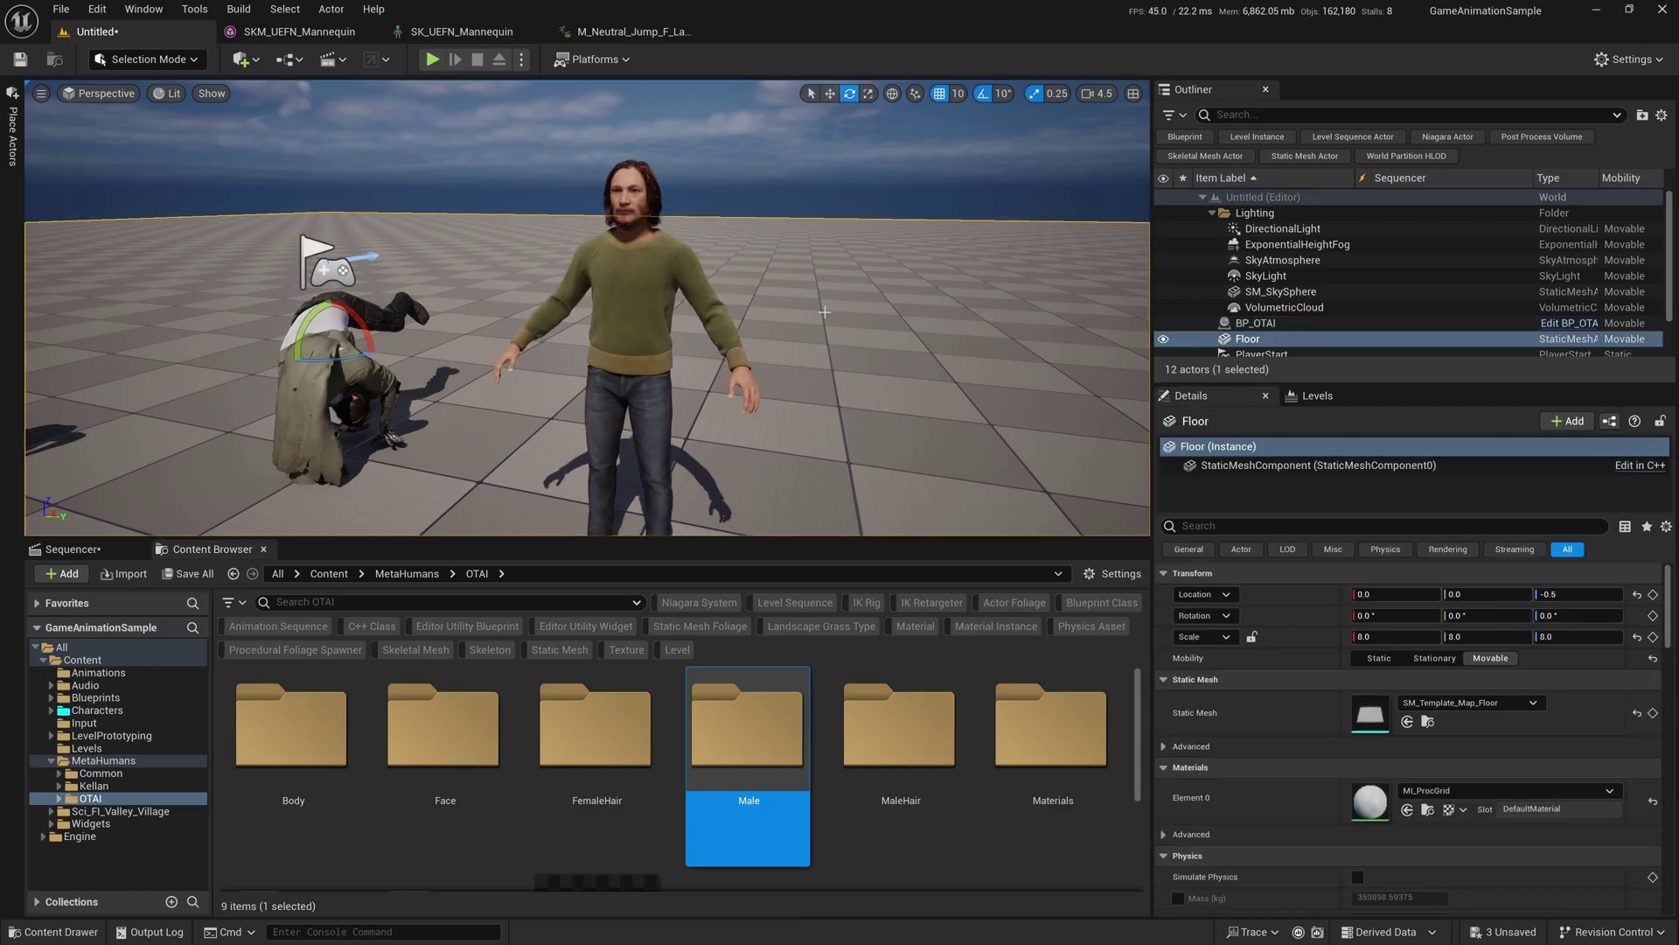
scroll(823, 312, down, 10)
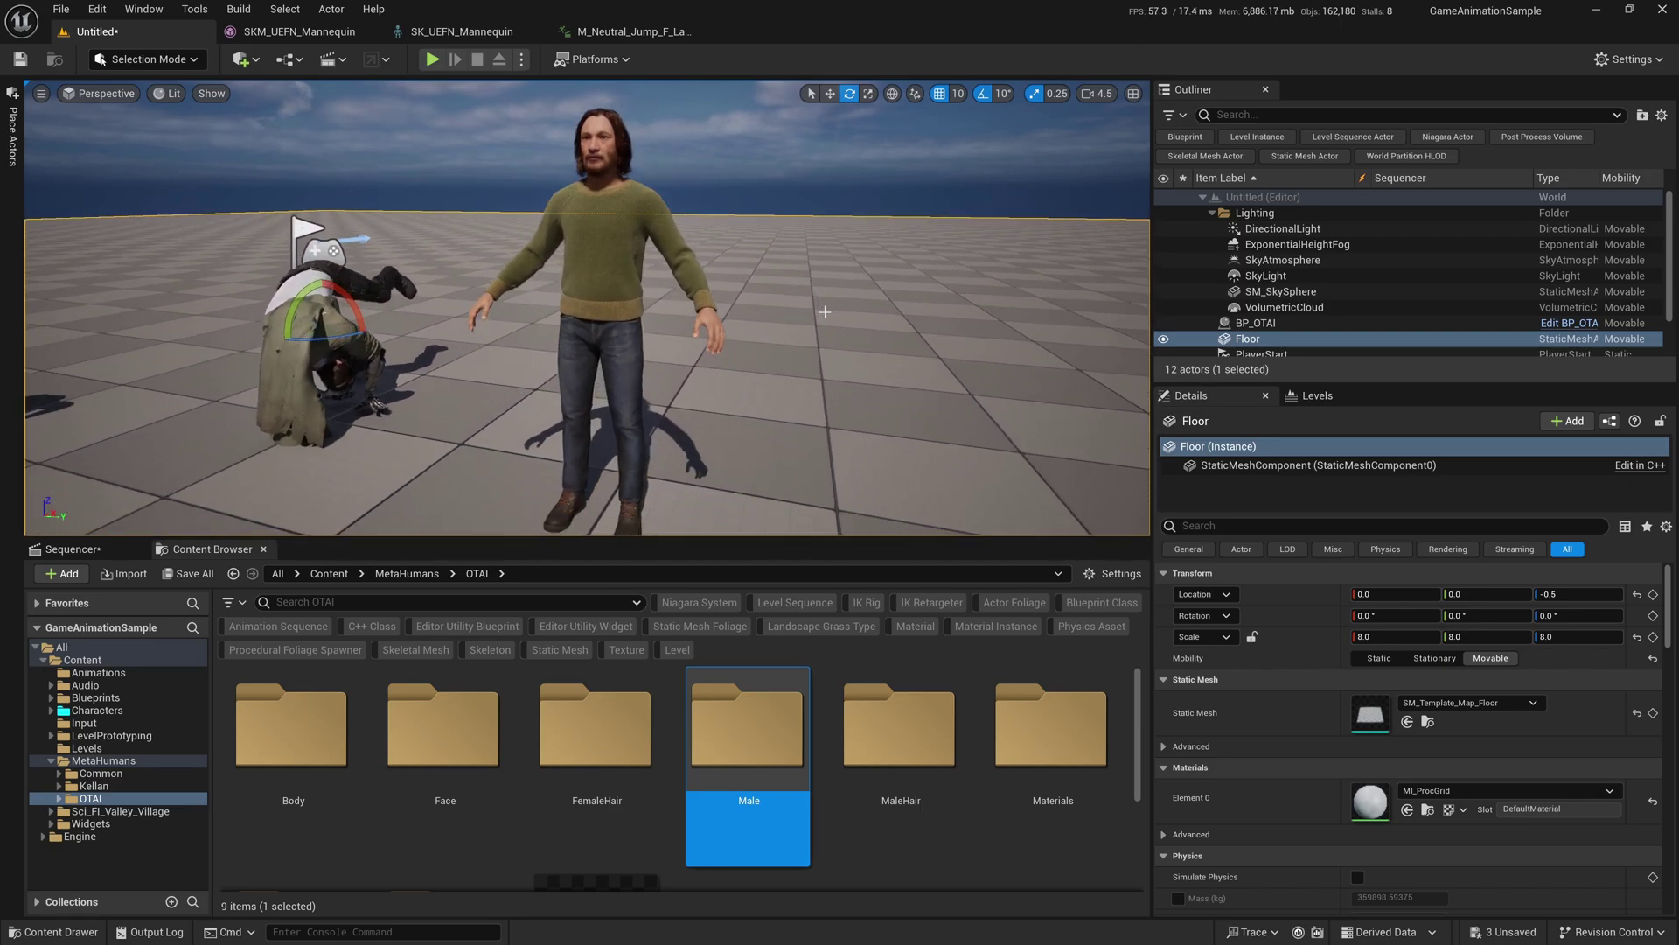
middle_drag(824, 312, 850, 314)
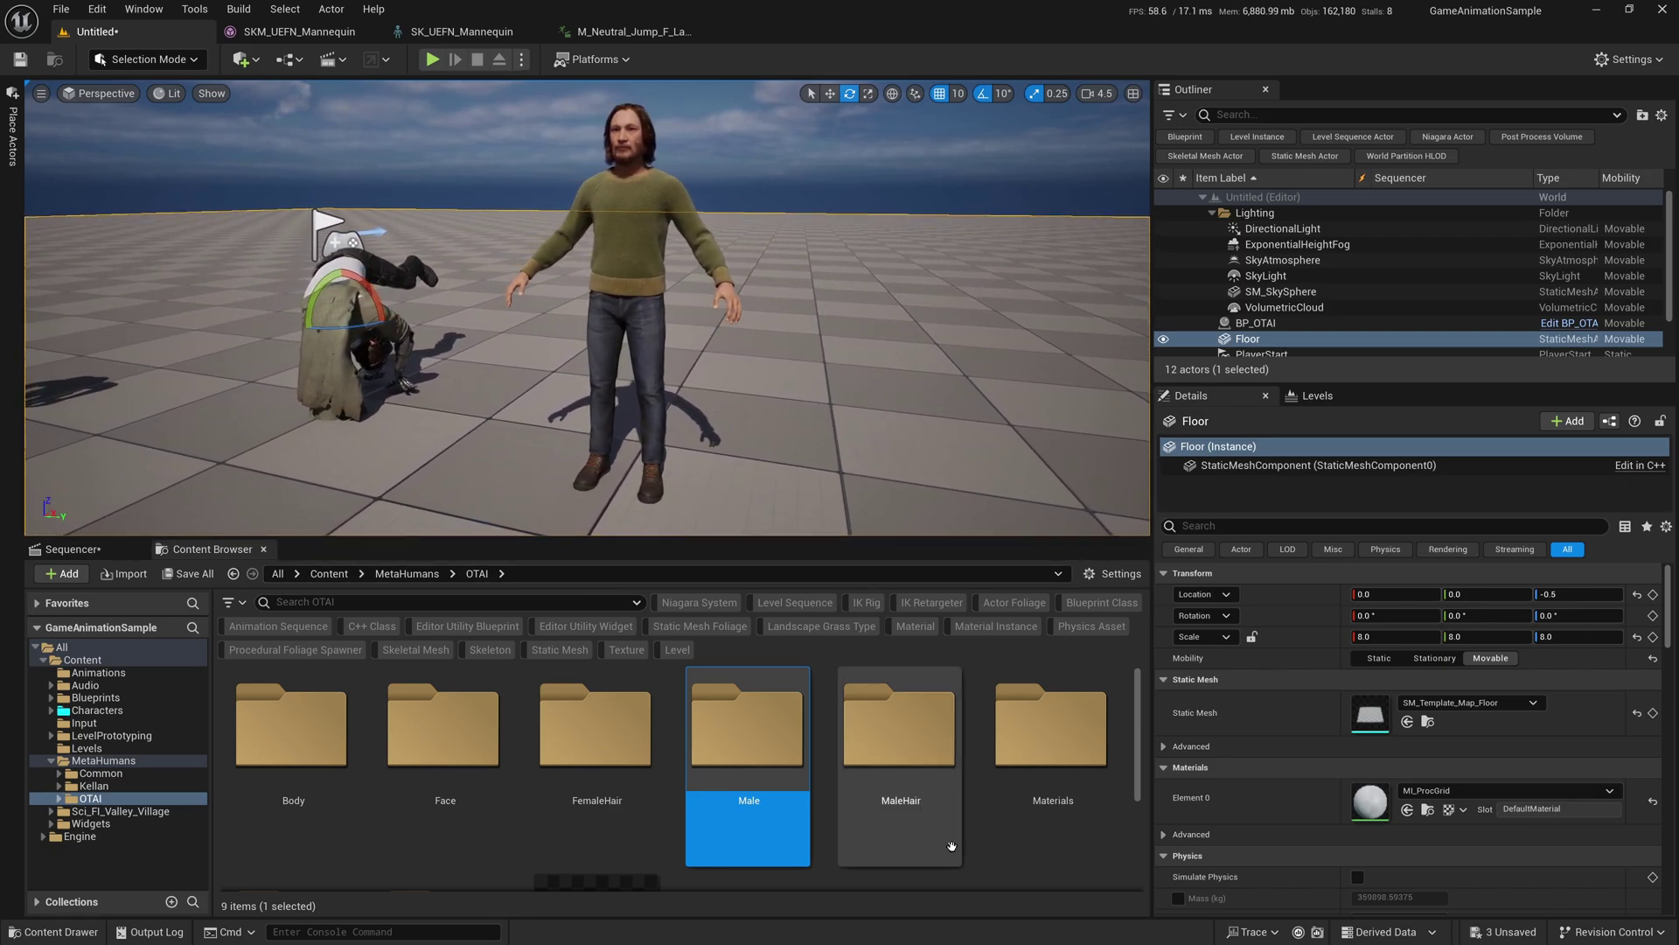
drag(823, 536, 821, 524)
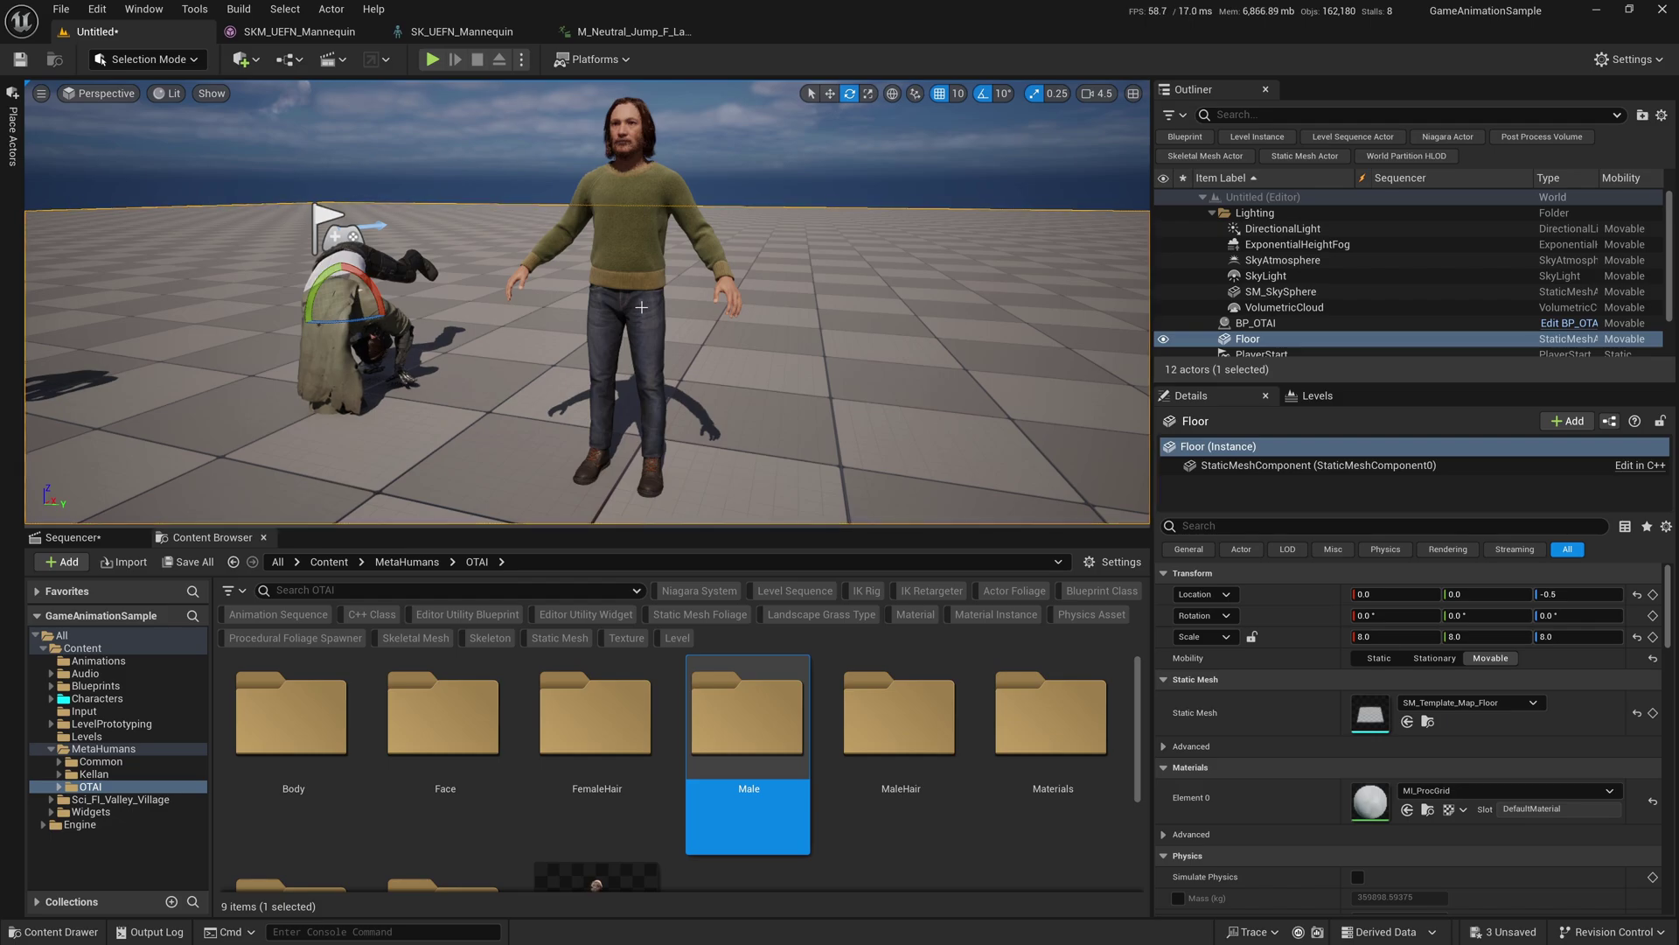
- Locate M_Neutral_Stand_Idle_Break_v06 in the UEFN_Mannequin Idle animations folder and start retargeting it
click(96, 699)
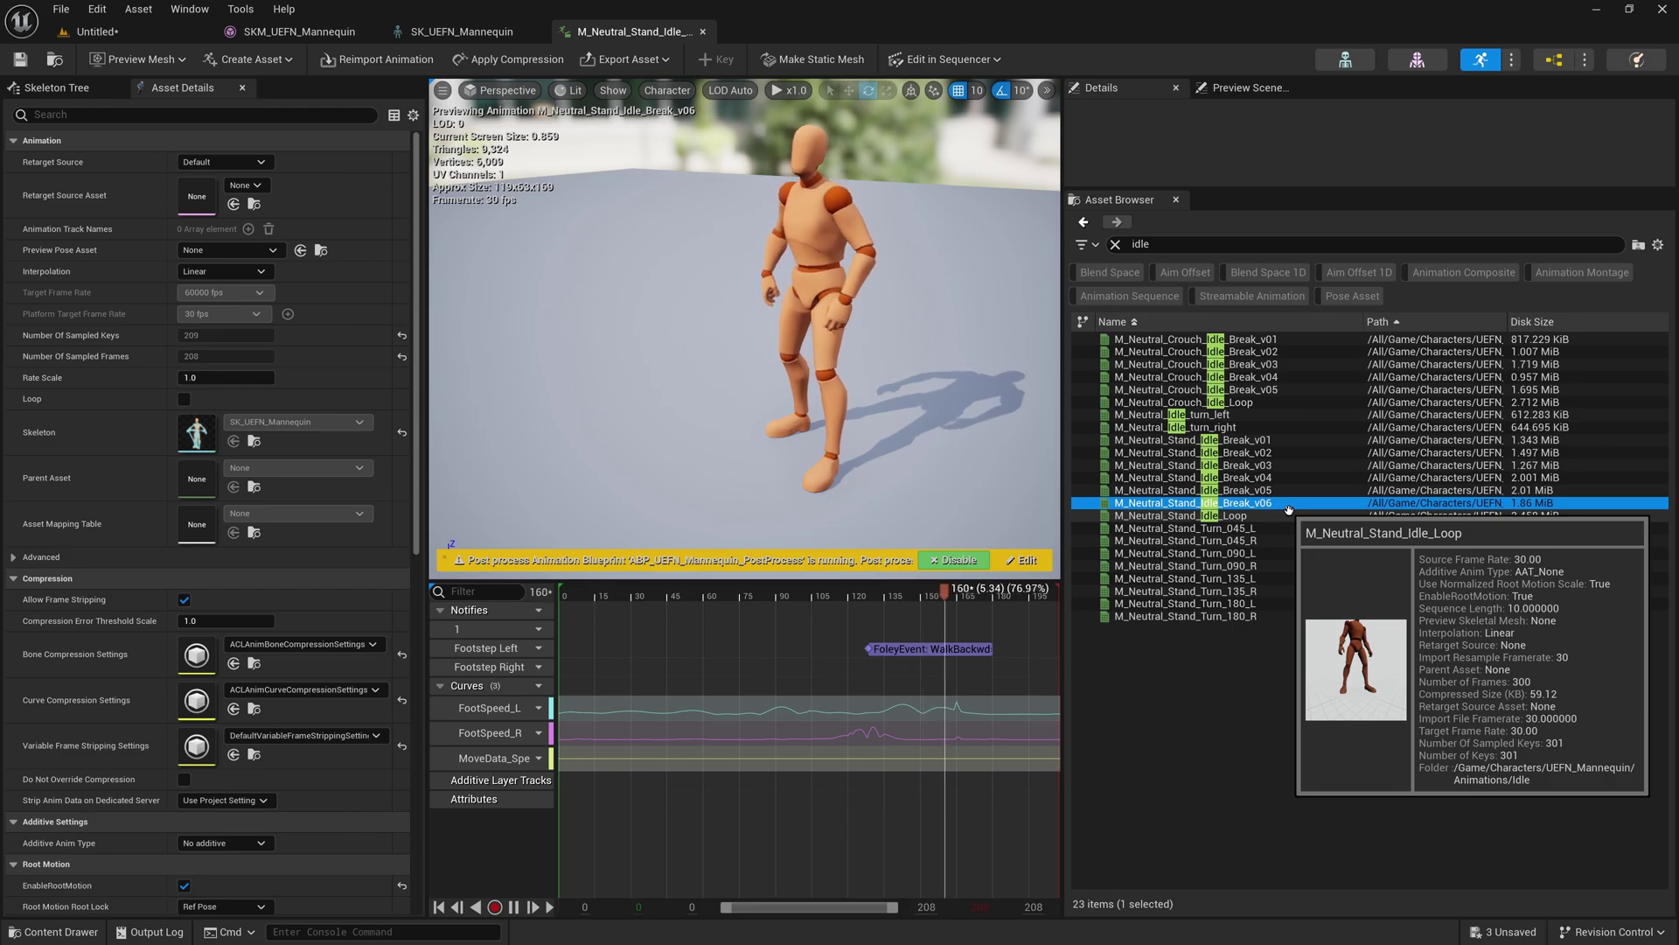
key(ctrl+b)
right_click(970, 725)
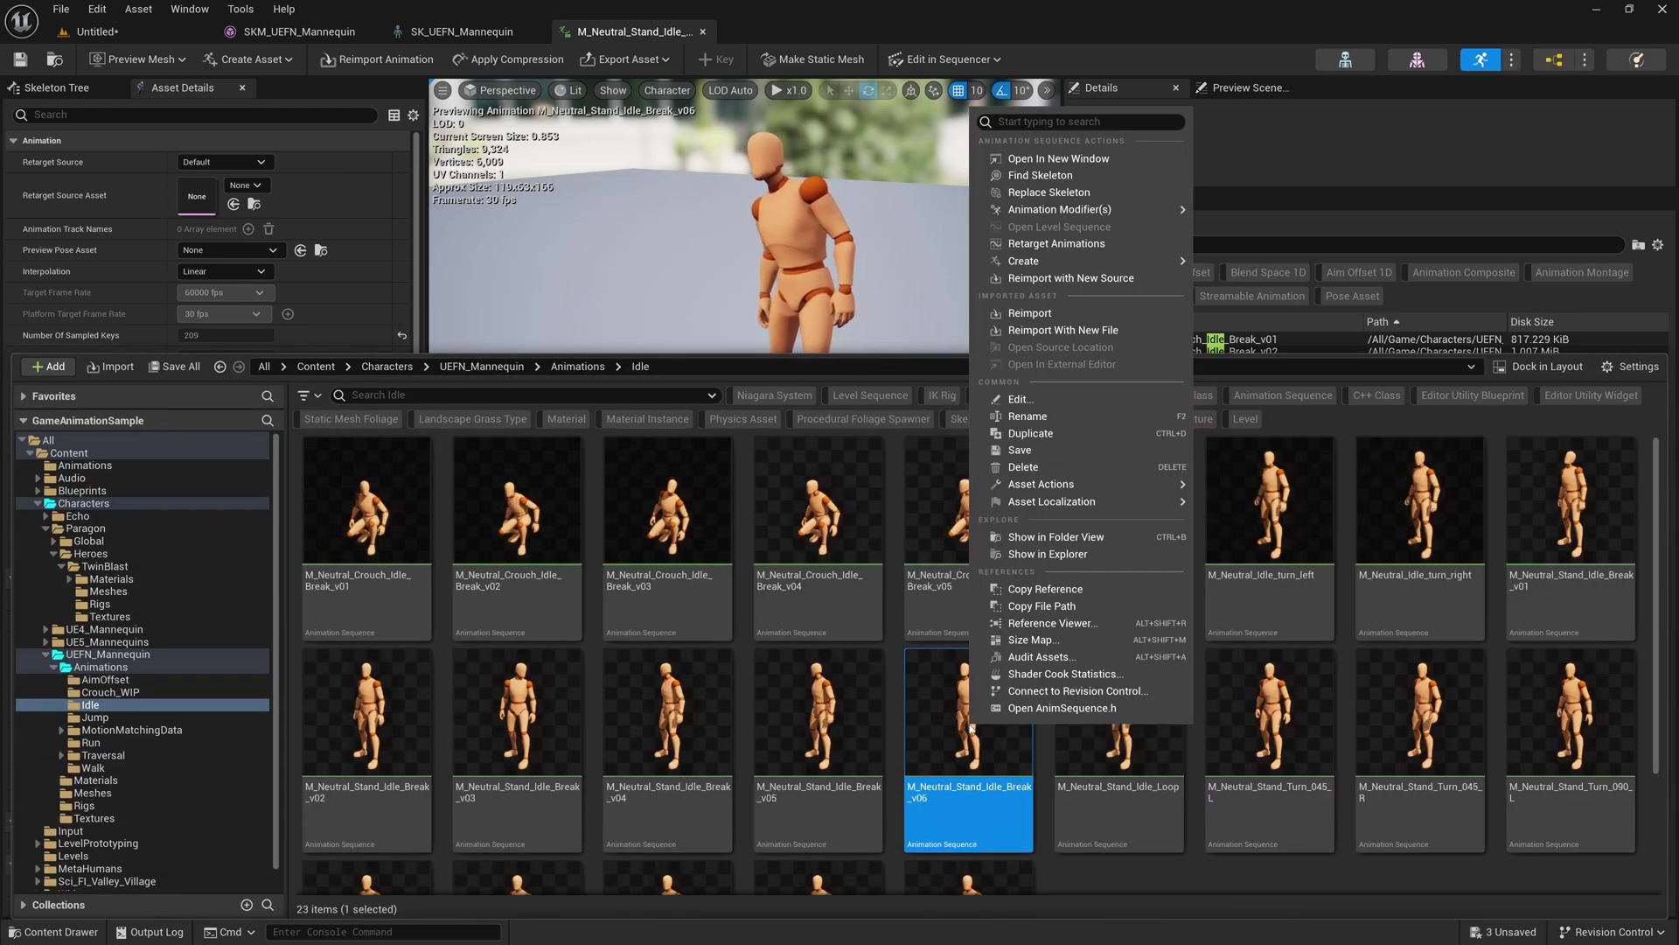
click(1061, 245)
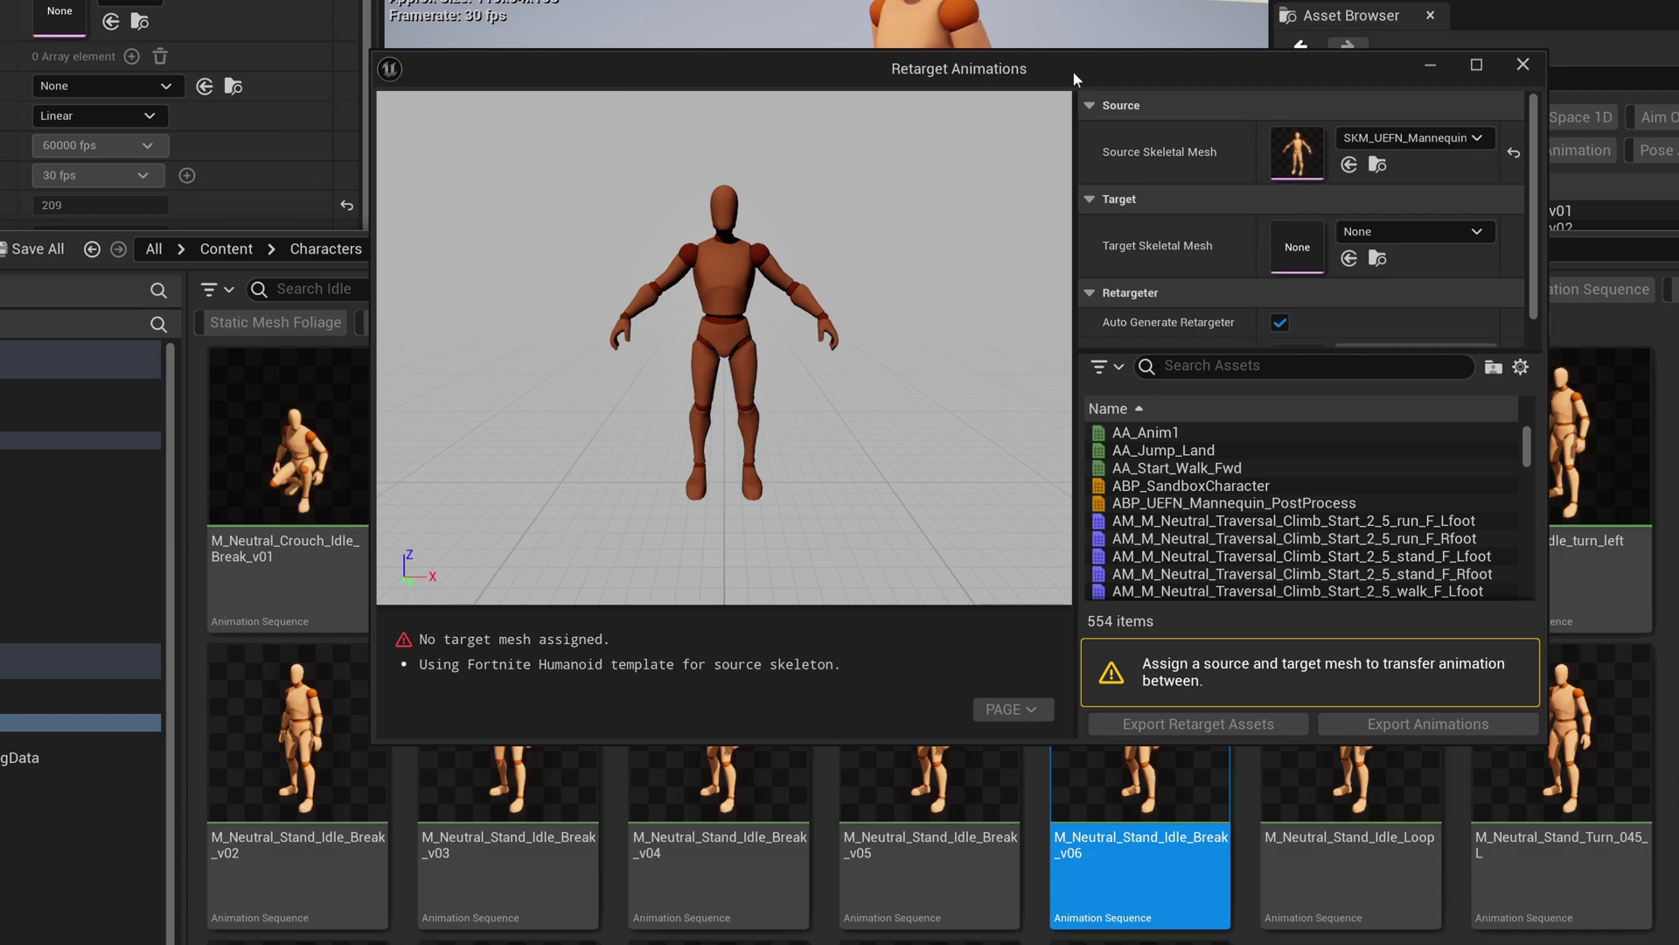
- Enlarge the Retarget Animations window and set the target skeletal mesh to m_tal_nrw_body_mocap
drag(1073, 71, 955, 63)
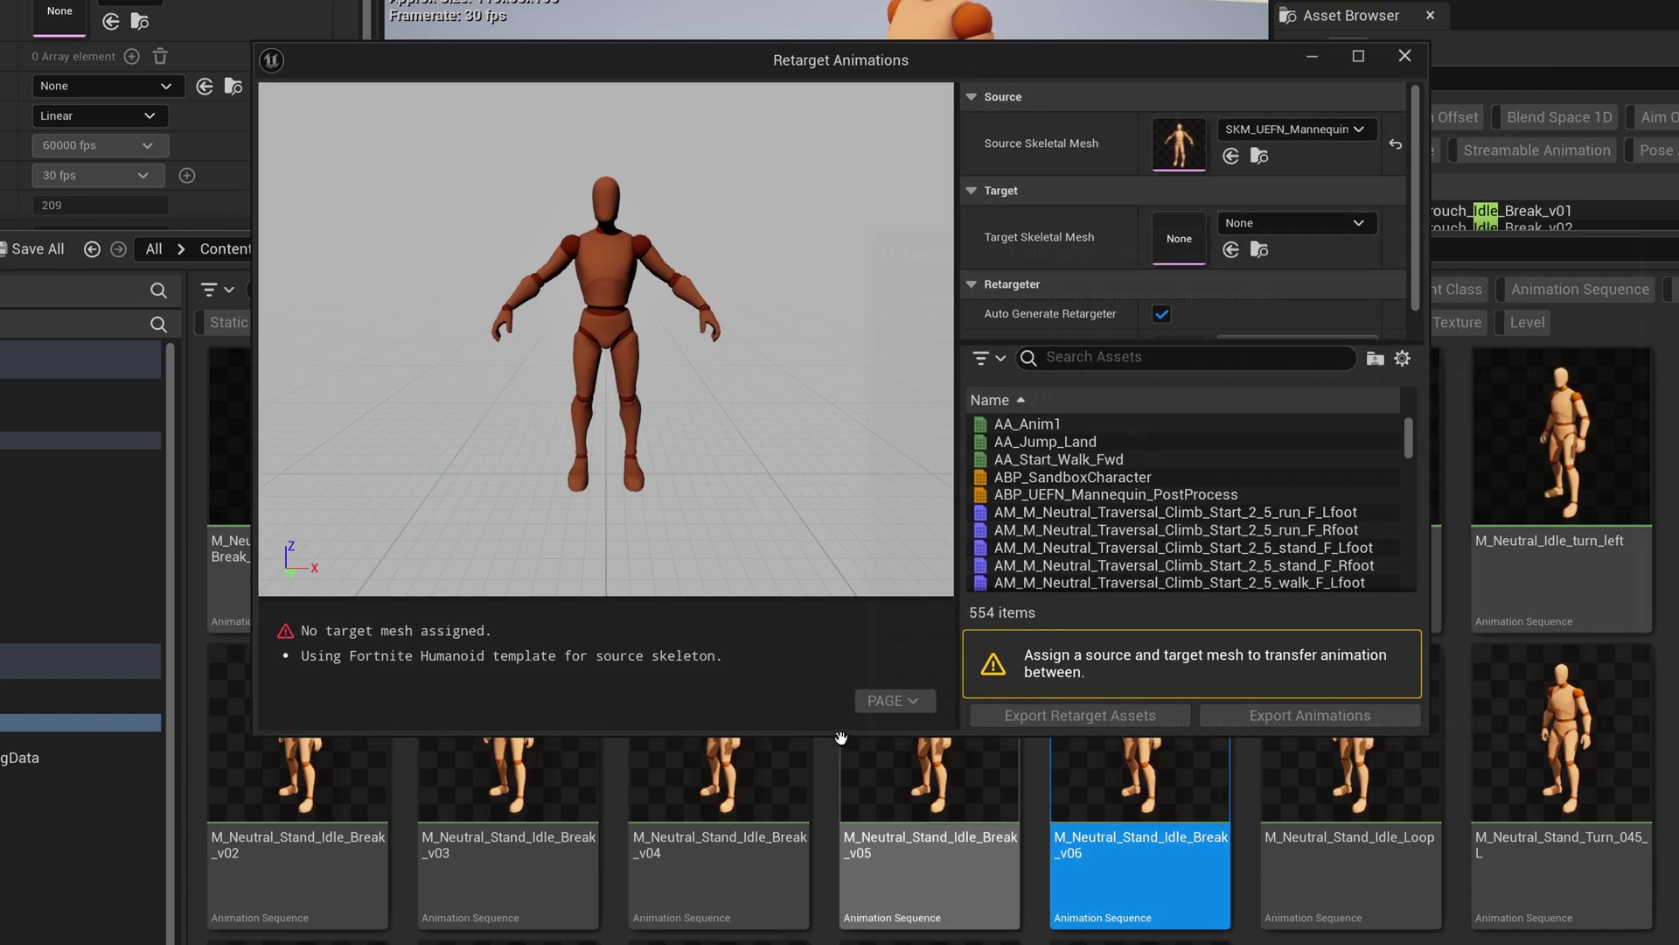
drag(835, 731, 831, 875)
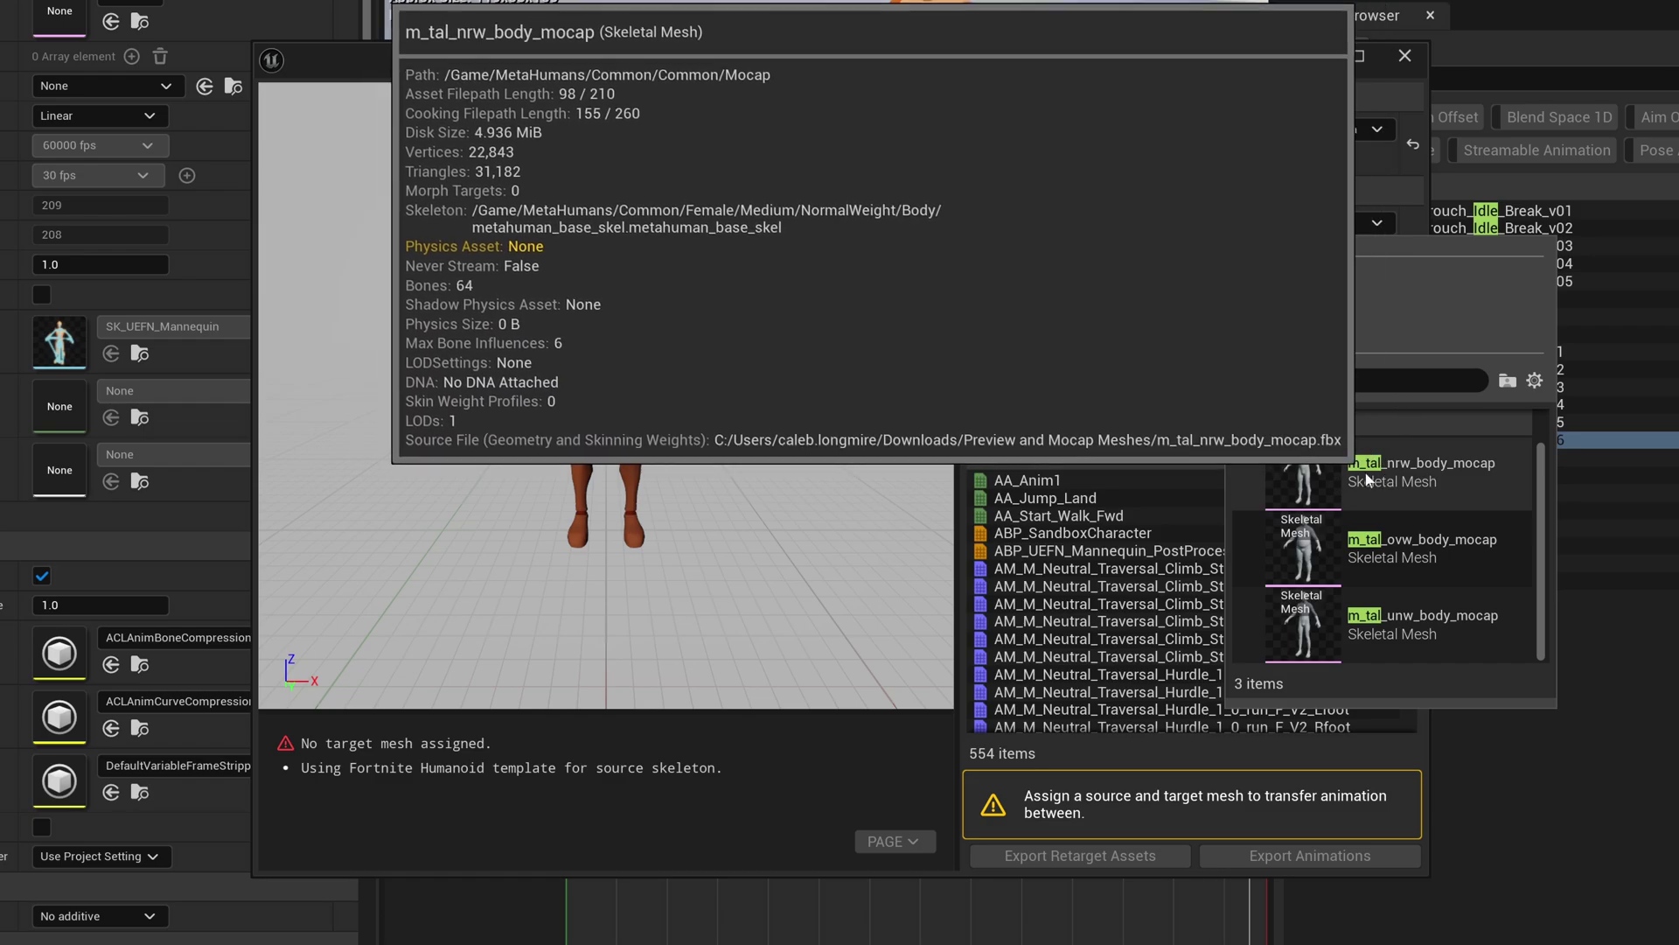
click(1445, 470)
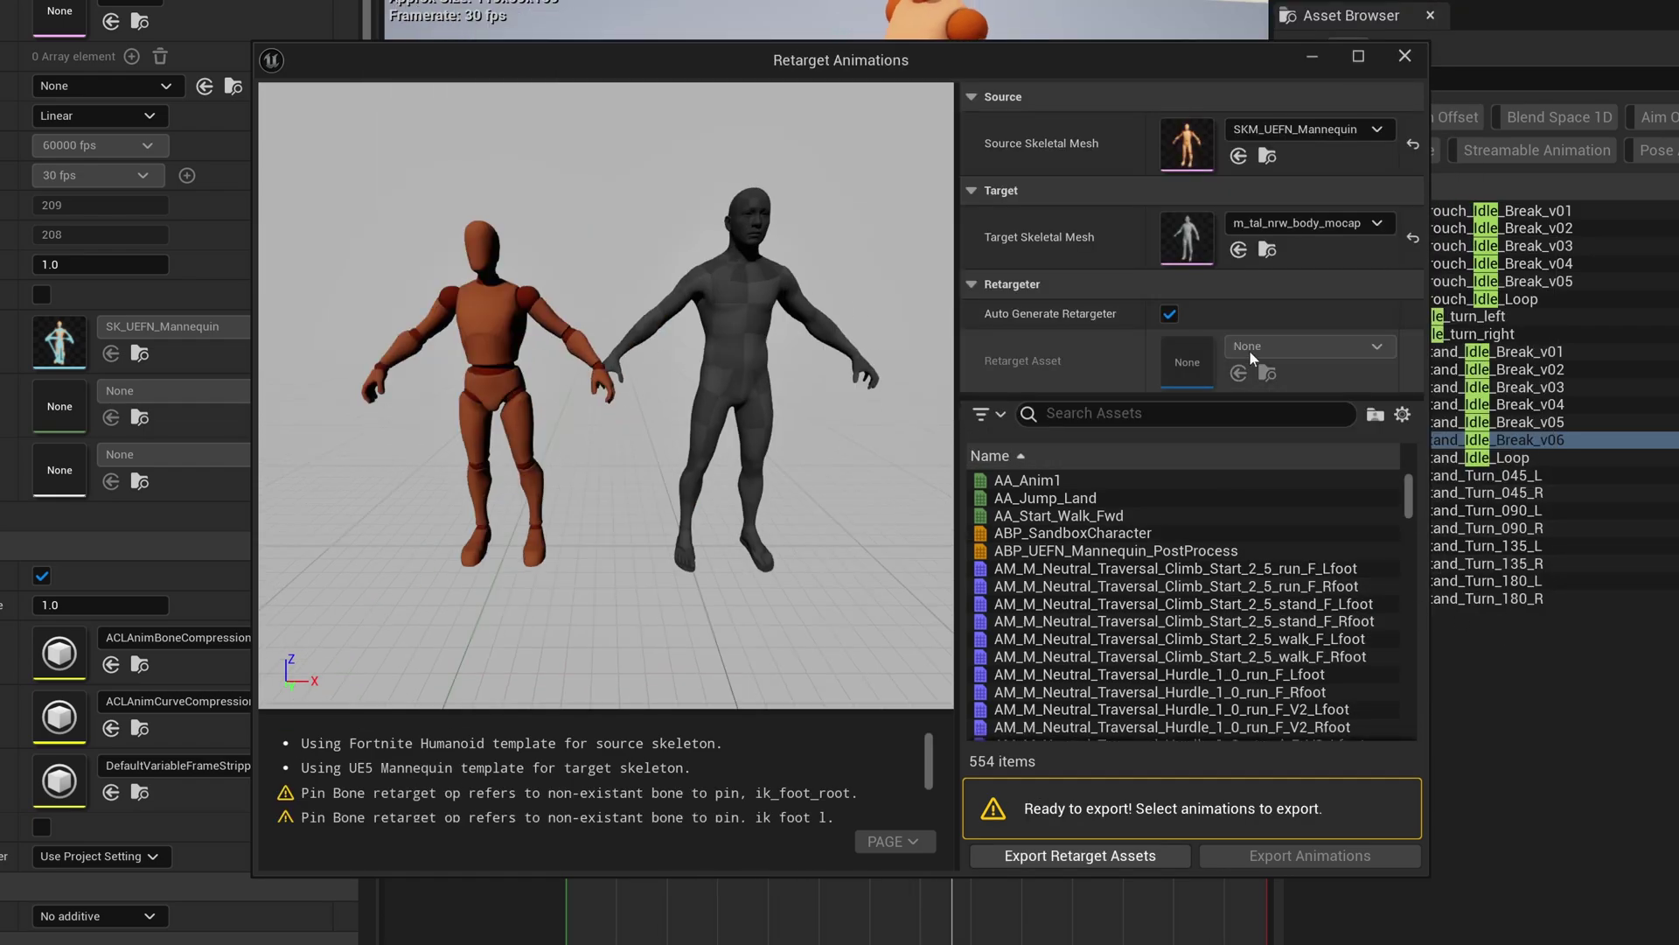
- Filter the retargeting asset list to M_Neutral_Stand_Idle_Break_v06 and select that animation for export
key(Escape)
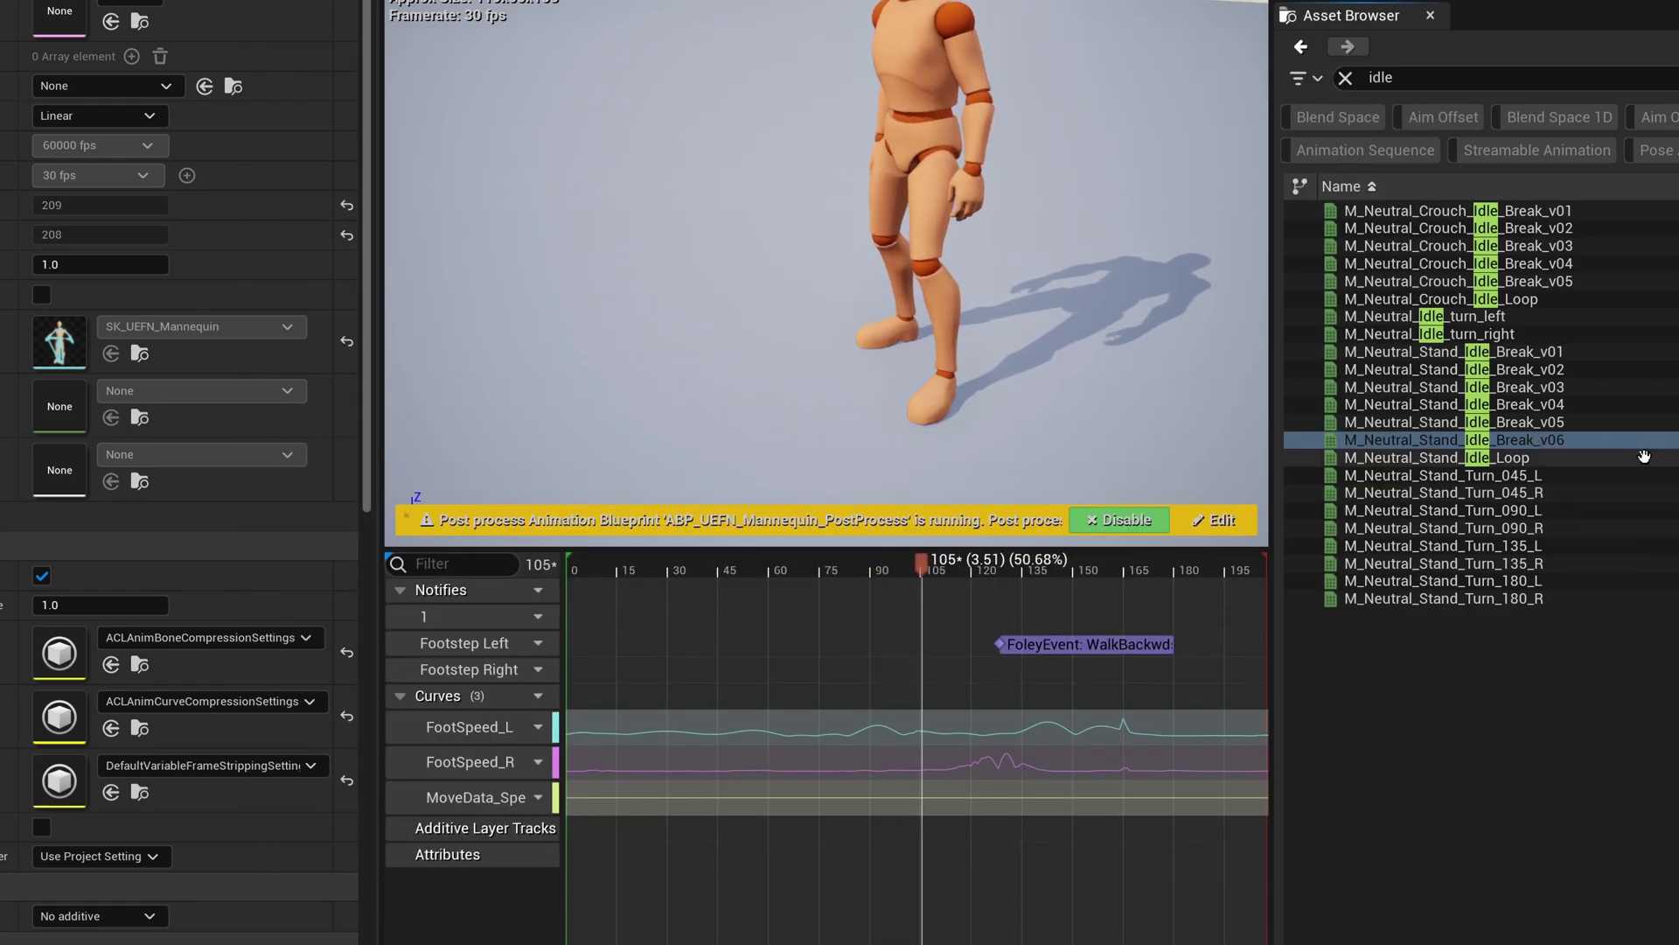
click(1452, 457)
double_click(1466, 442)
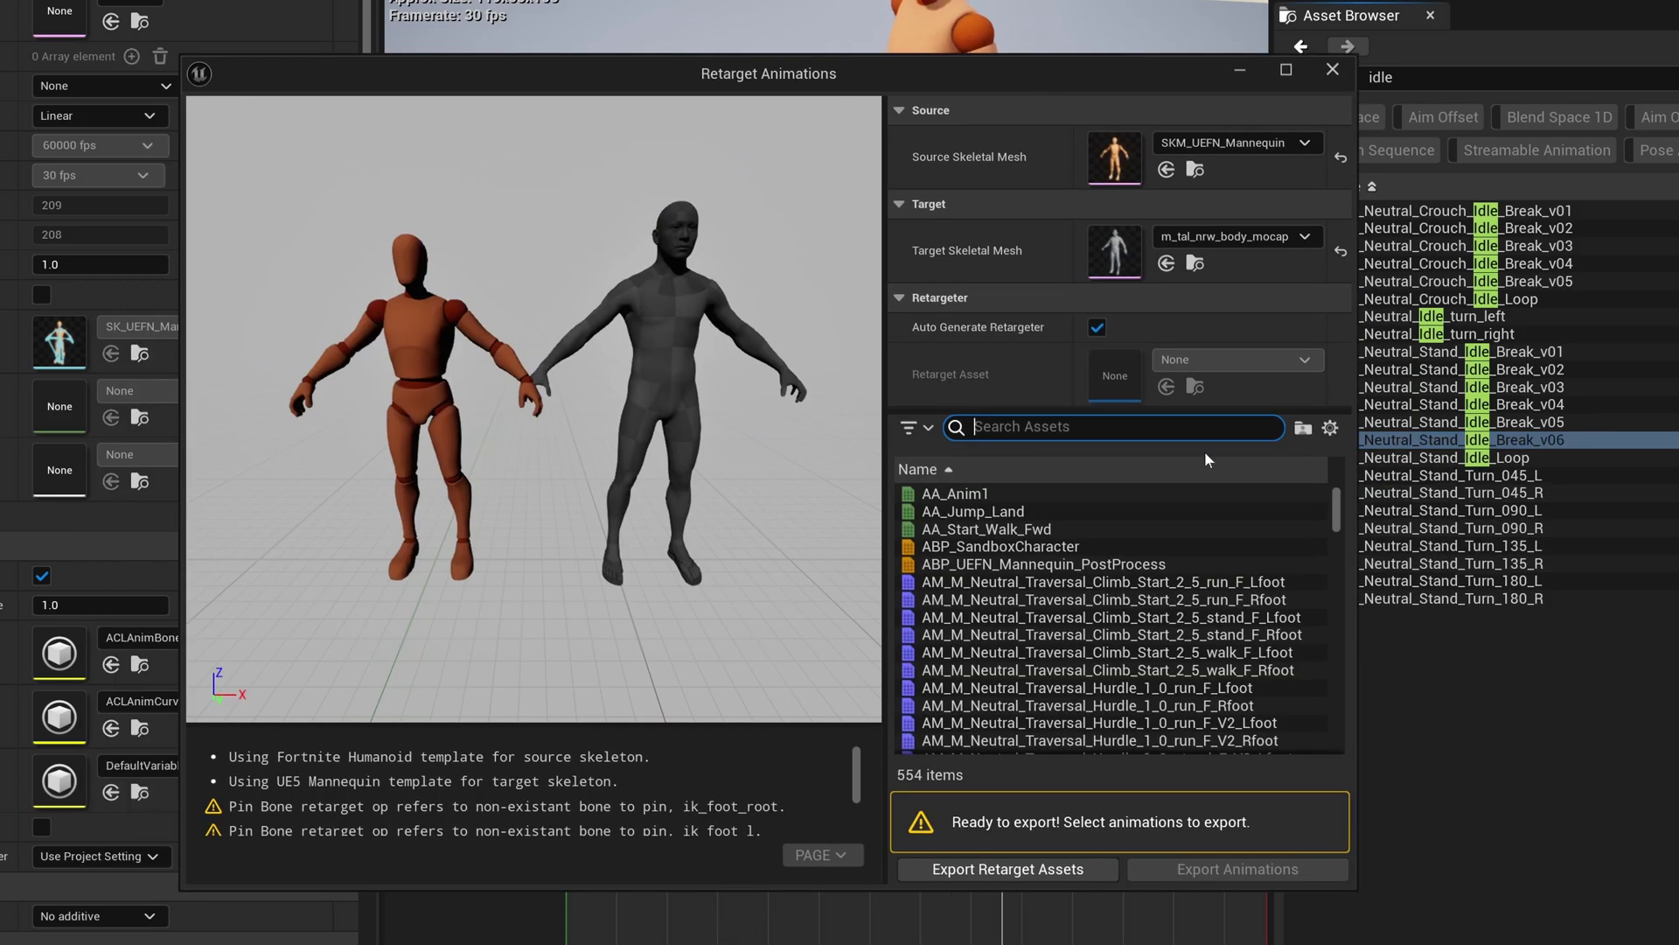
text(M_Neutral_Stand_Idle_Break_v06)
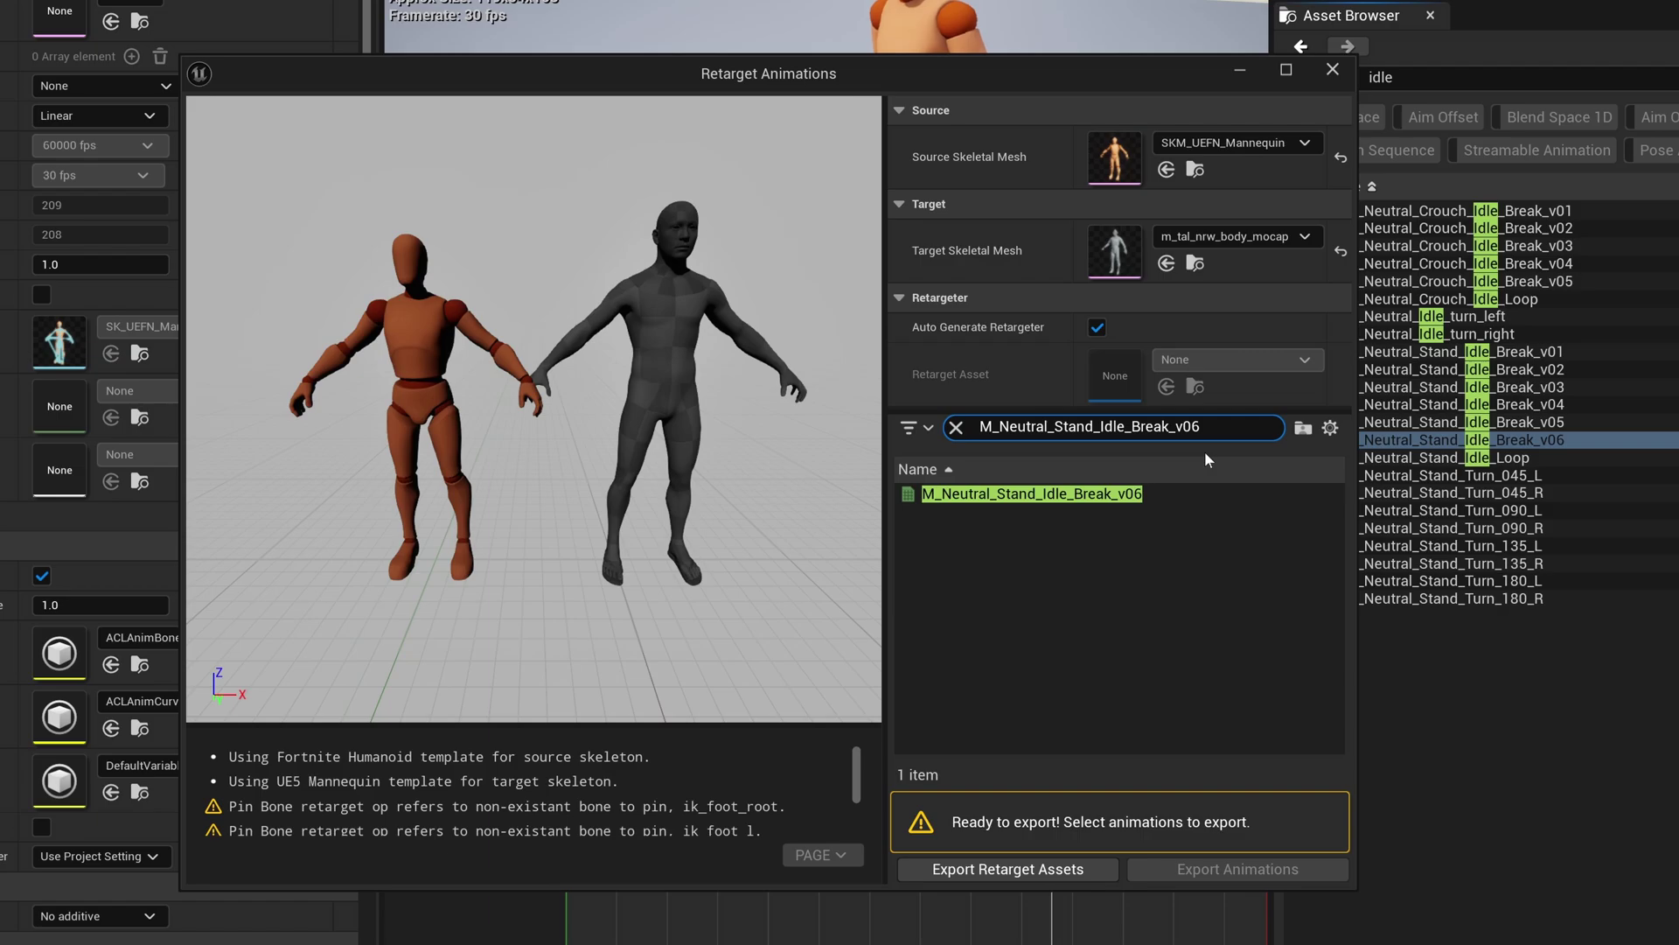
click(1006, 494)
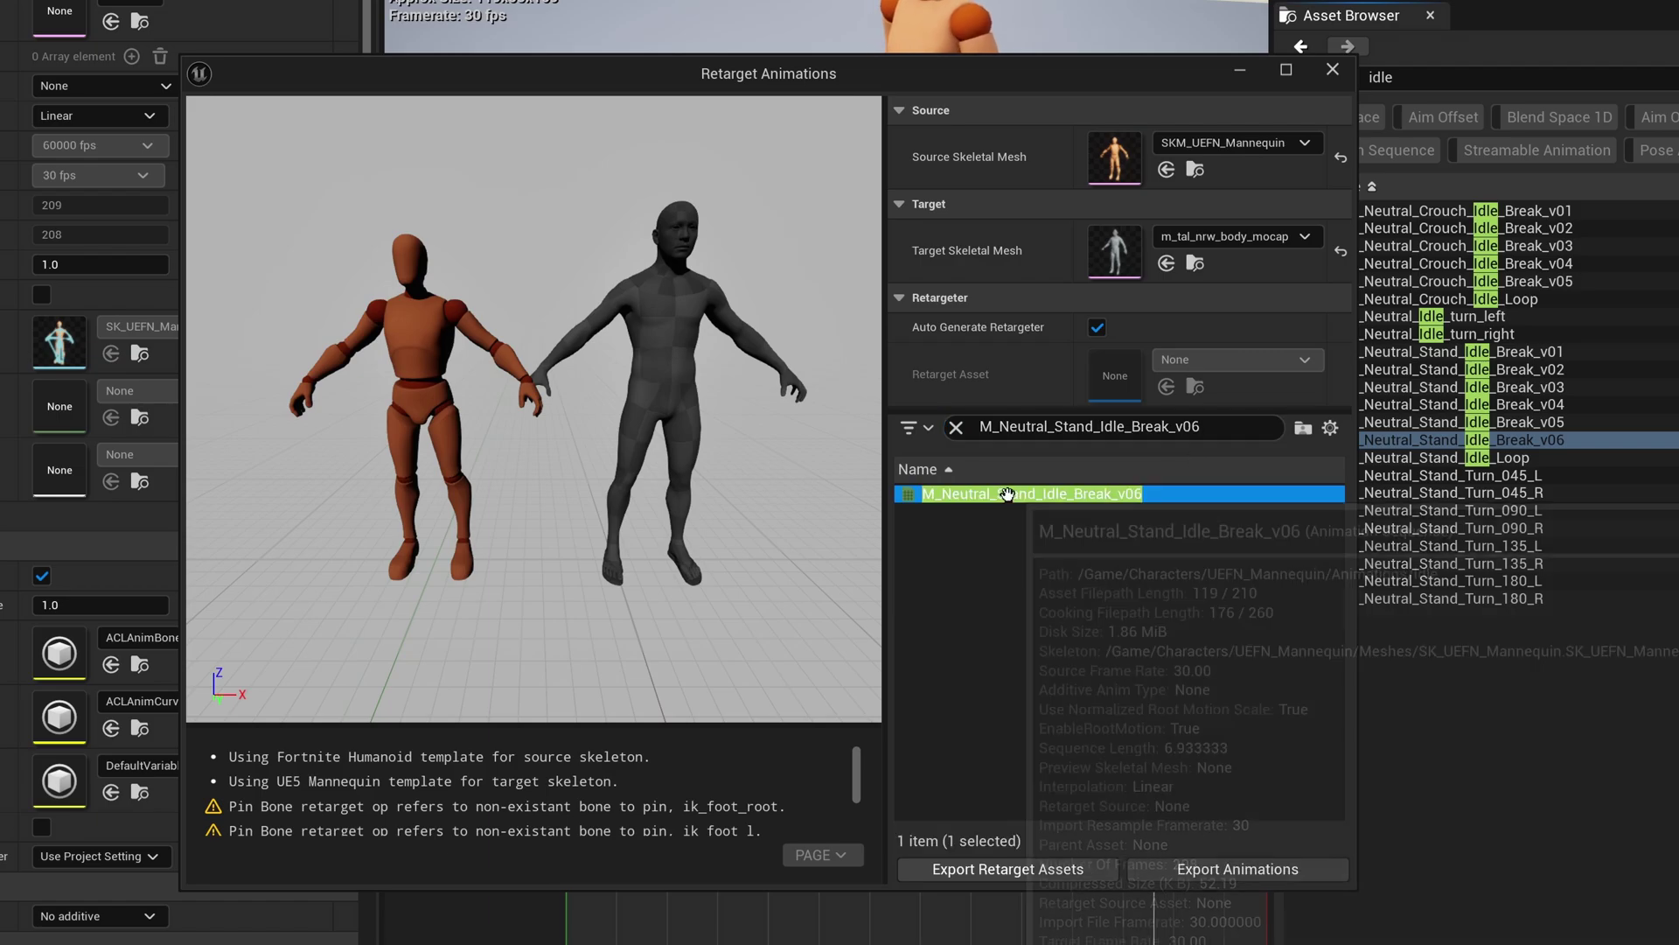
- Export the retargeted animation to the Content/Animations folder with the prefix MH_, keeping the default batch export options
click(1259, 869)
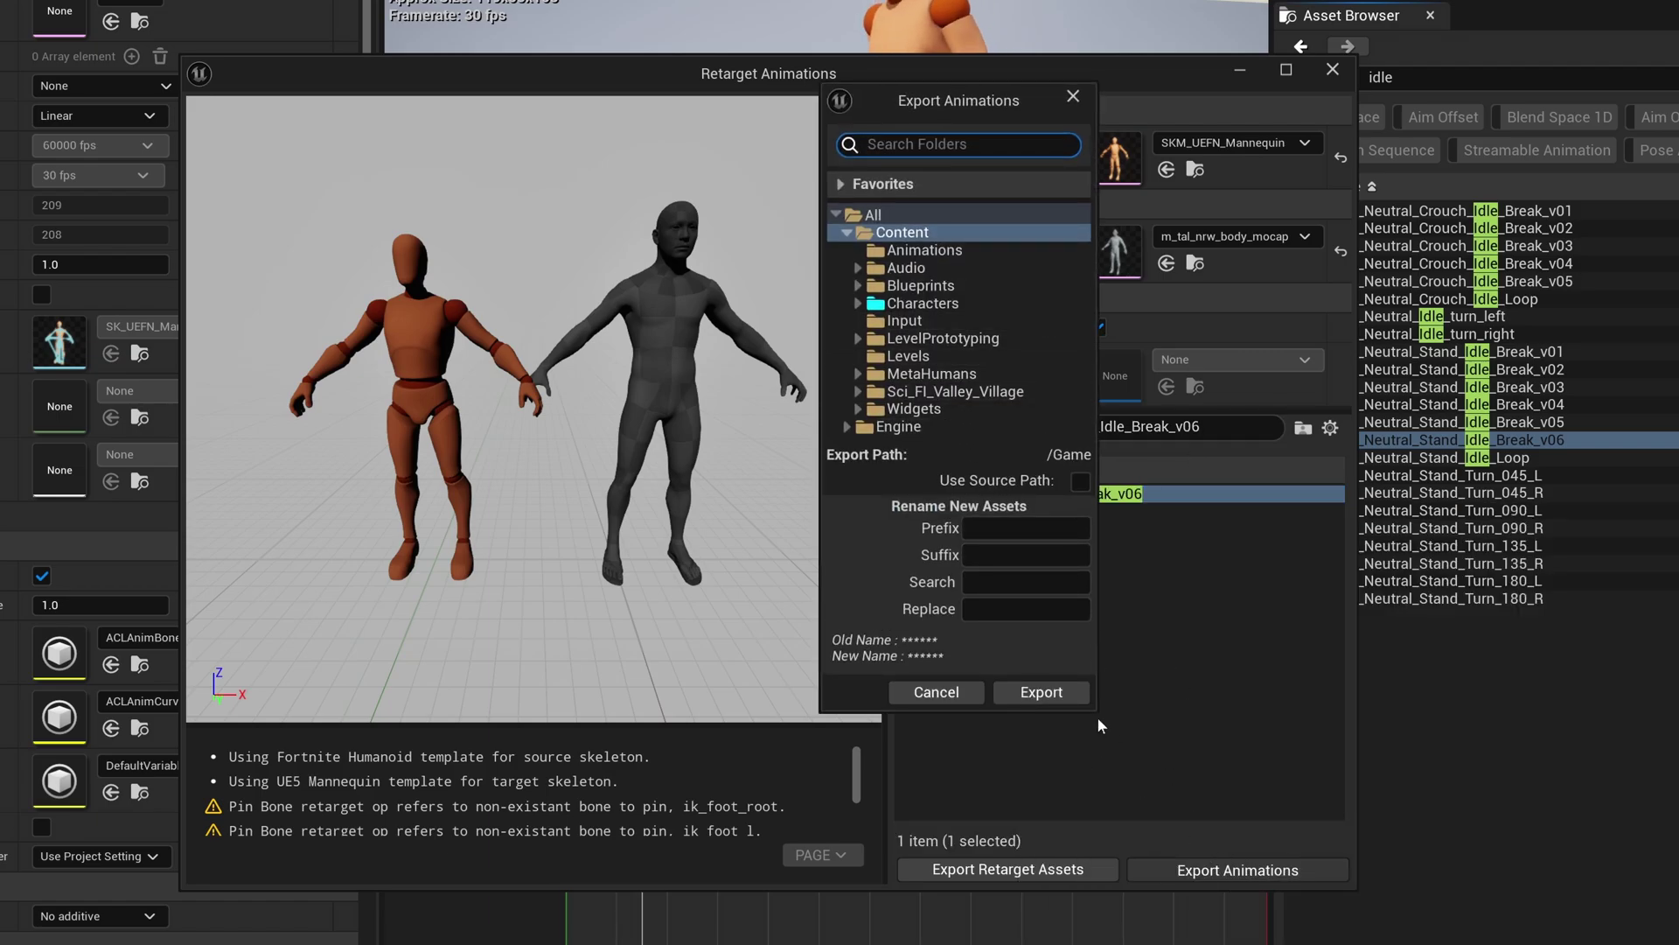
click(919, 251)
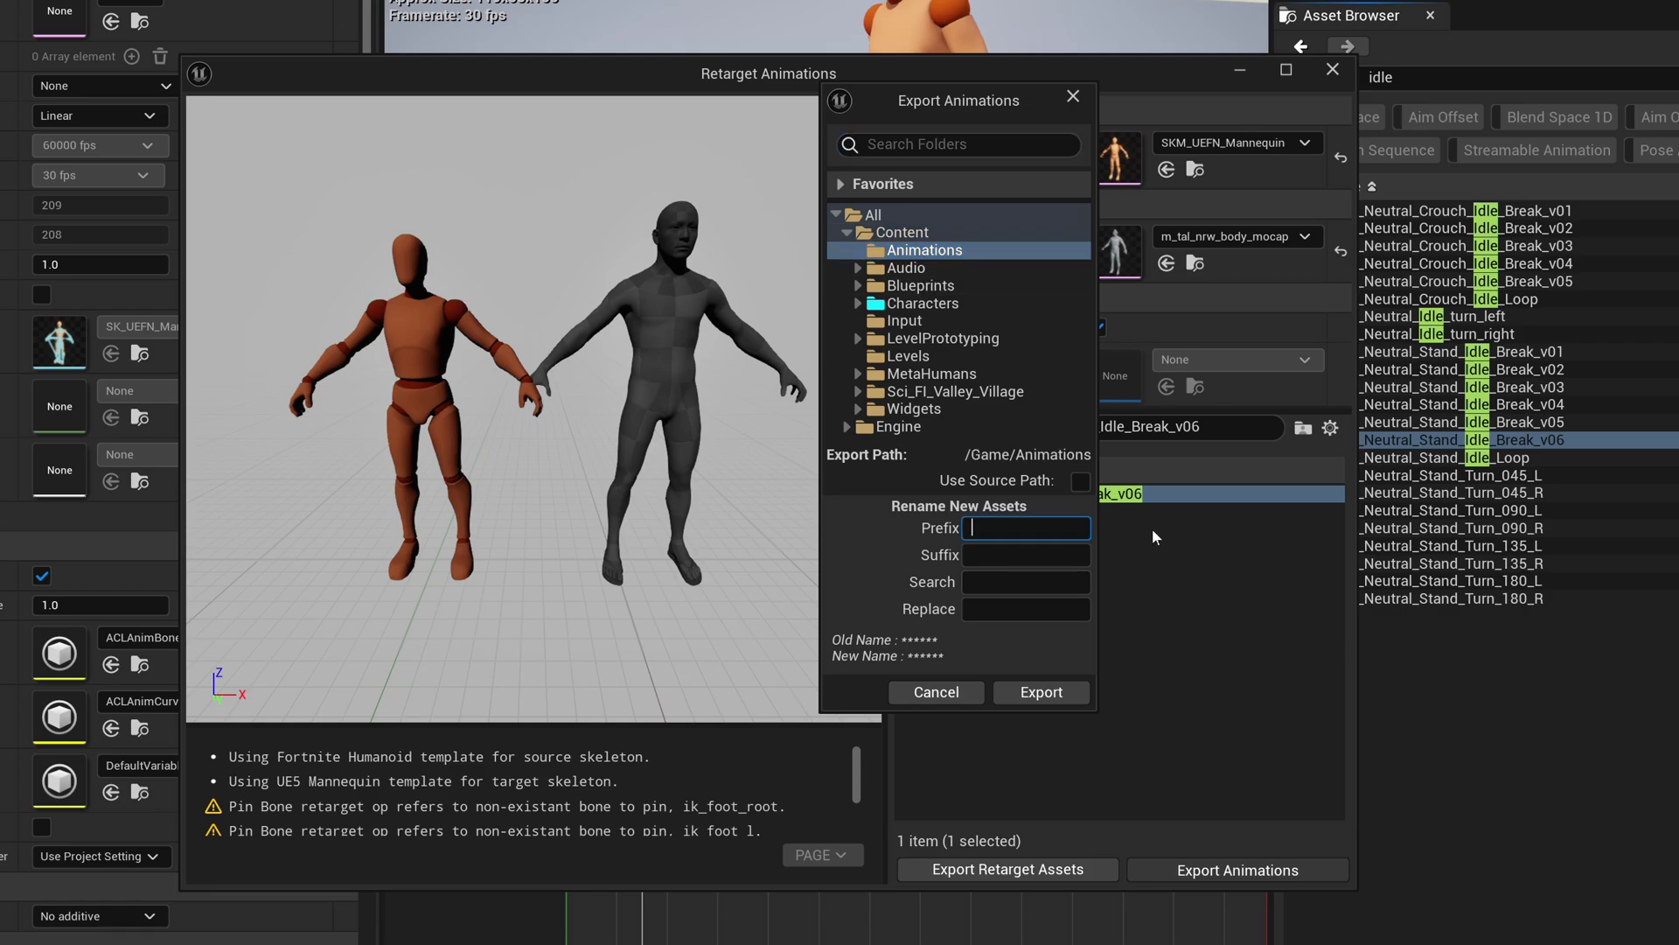
text(MH_)
click(1052, 699)
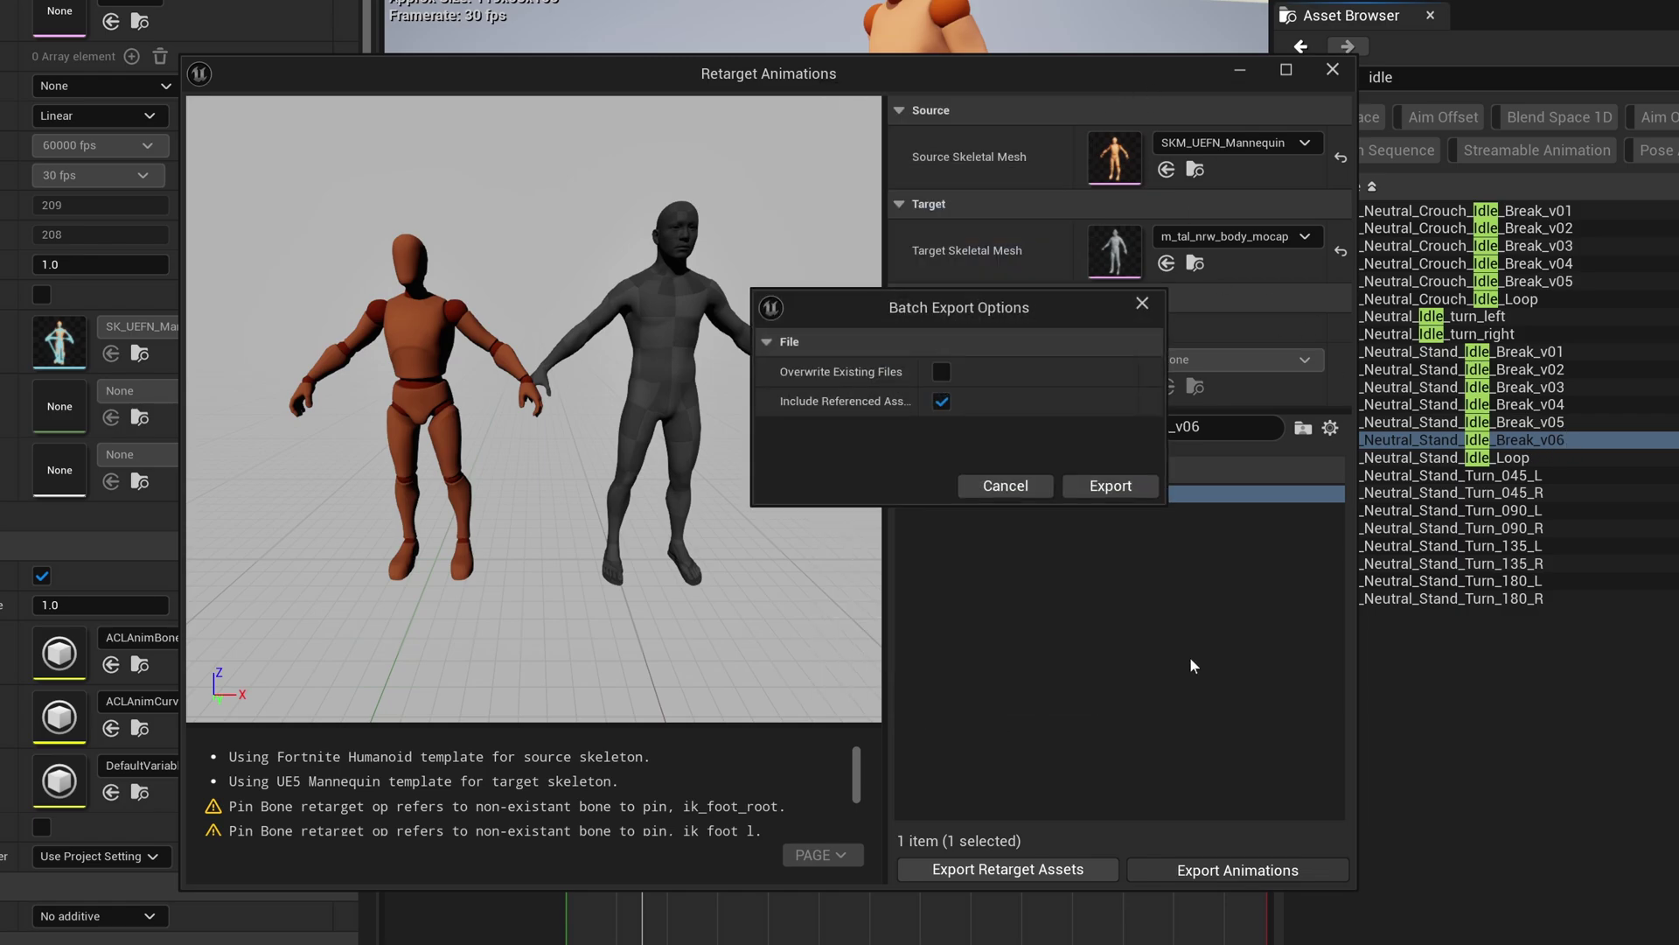
click(1109, 486)
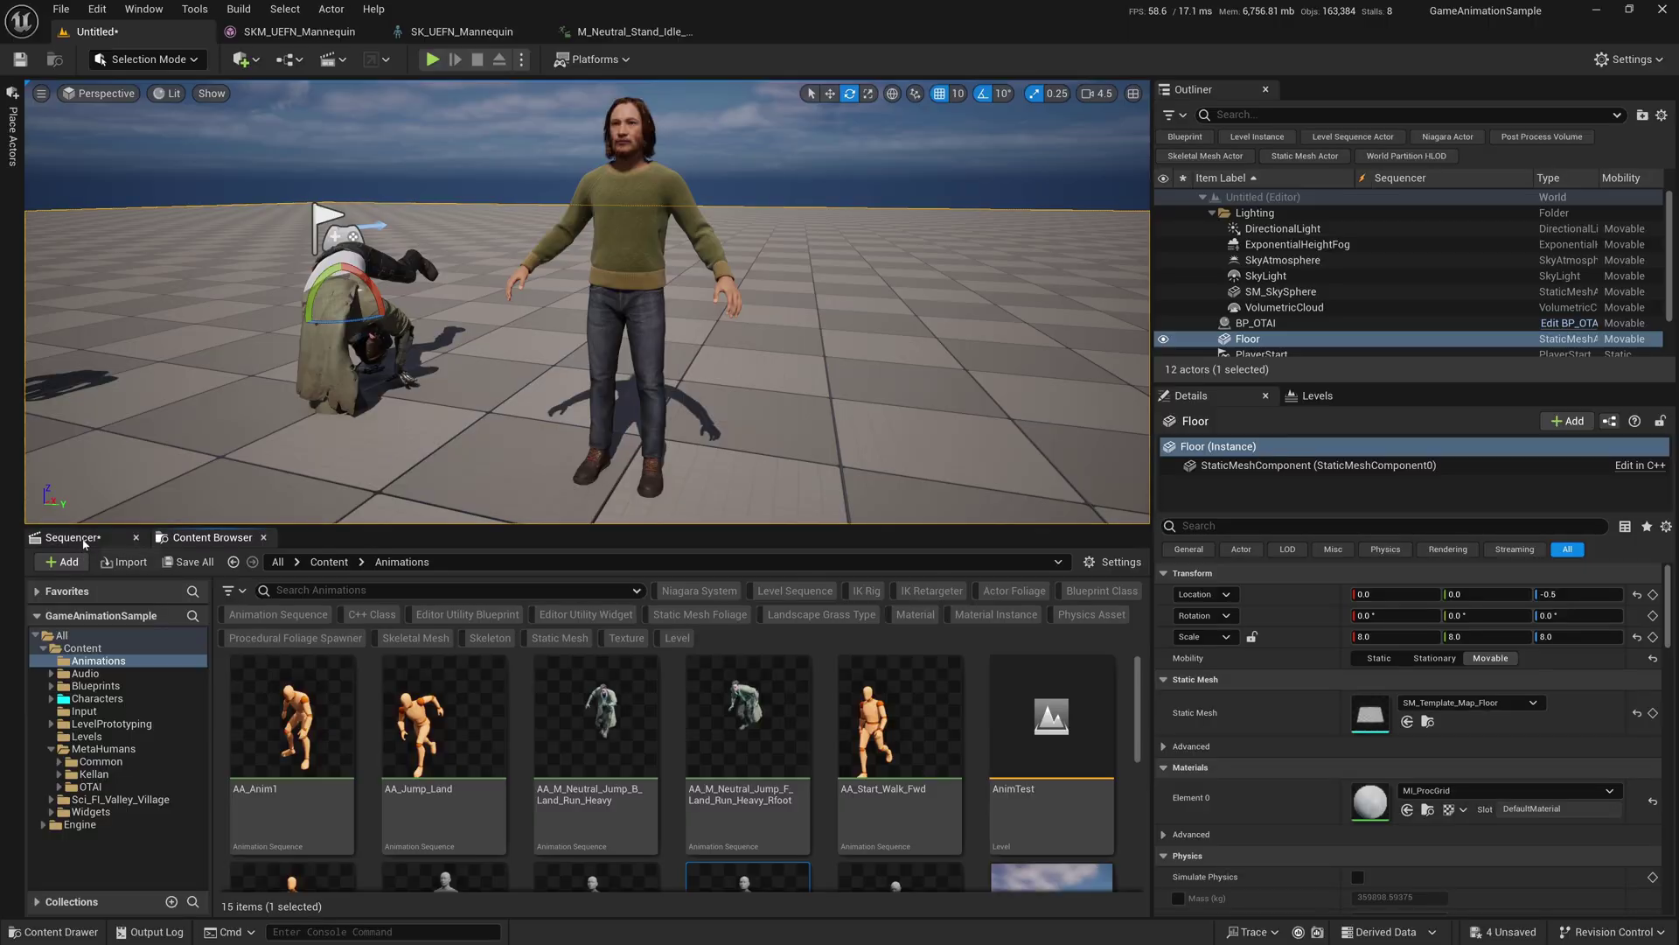
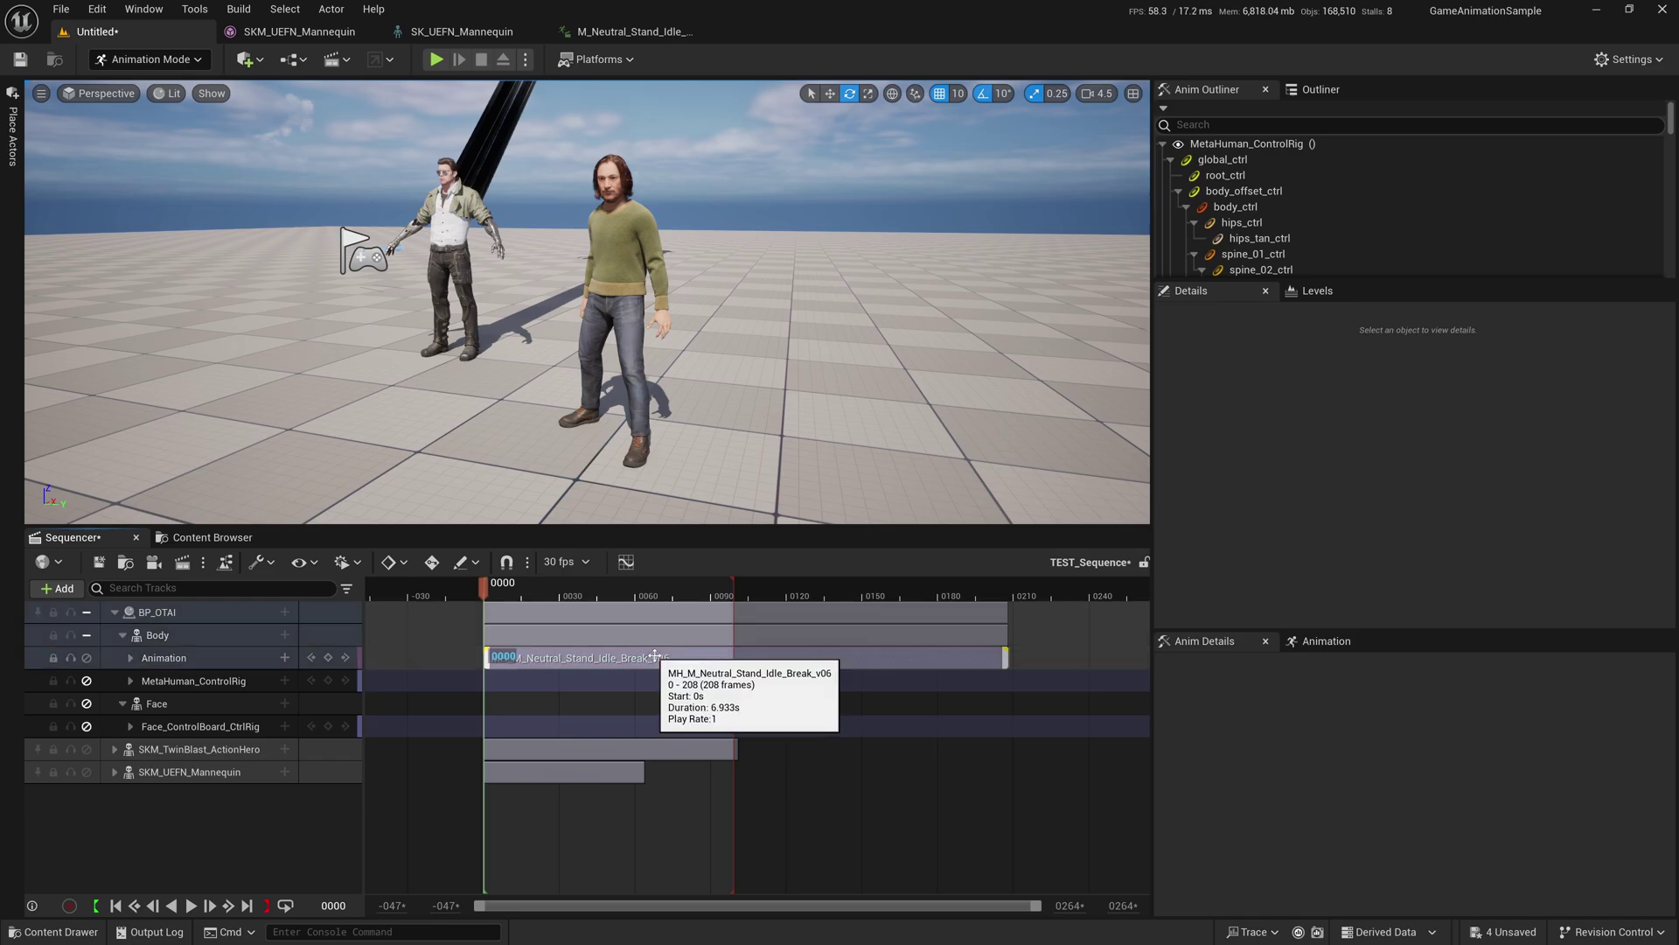
- Extend the playback end of TEST_Sequence to about frame 440 and preview BP_OTAI's idle animation
drag(739, 587, 1083, 592)
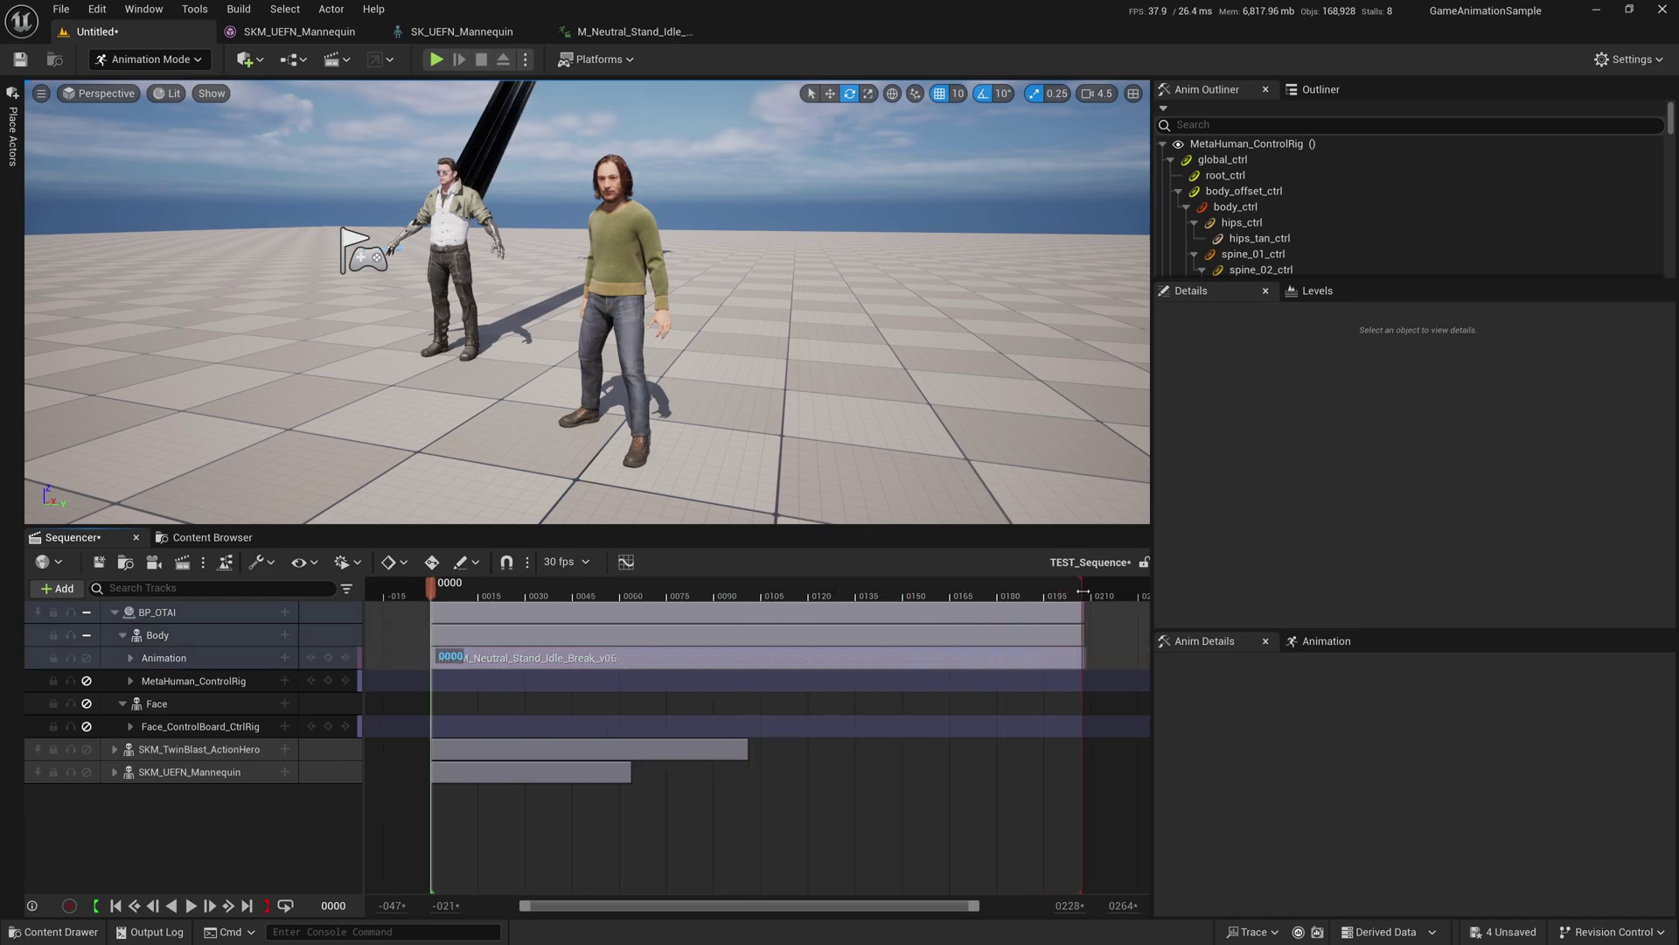
drag(443, 587, 750, 609)
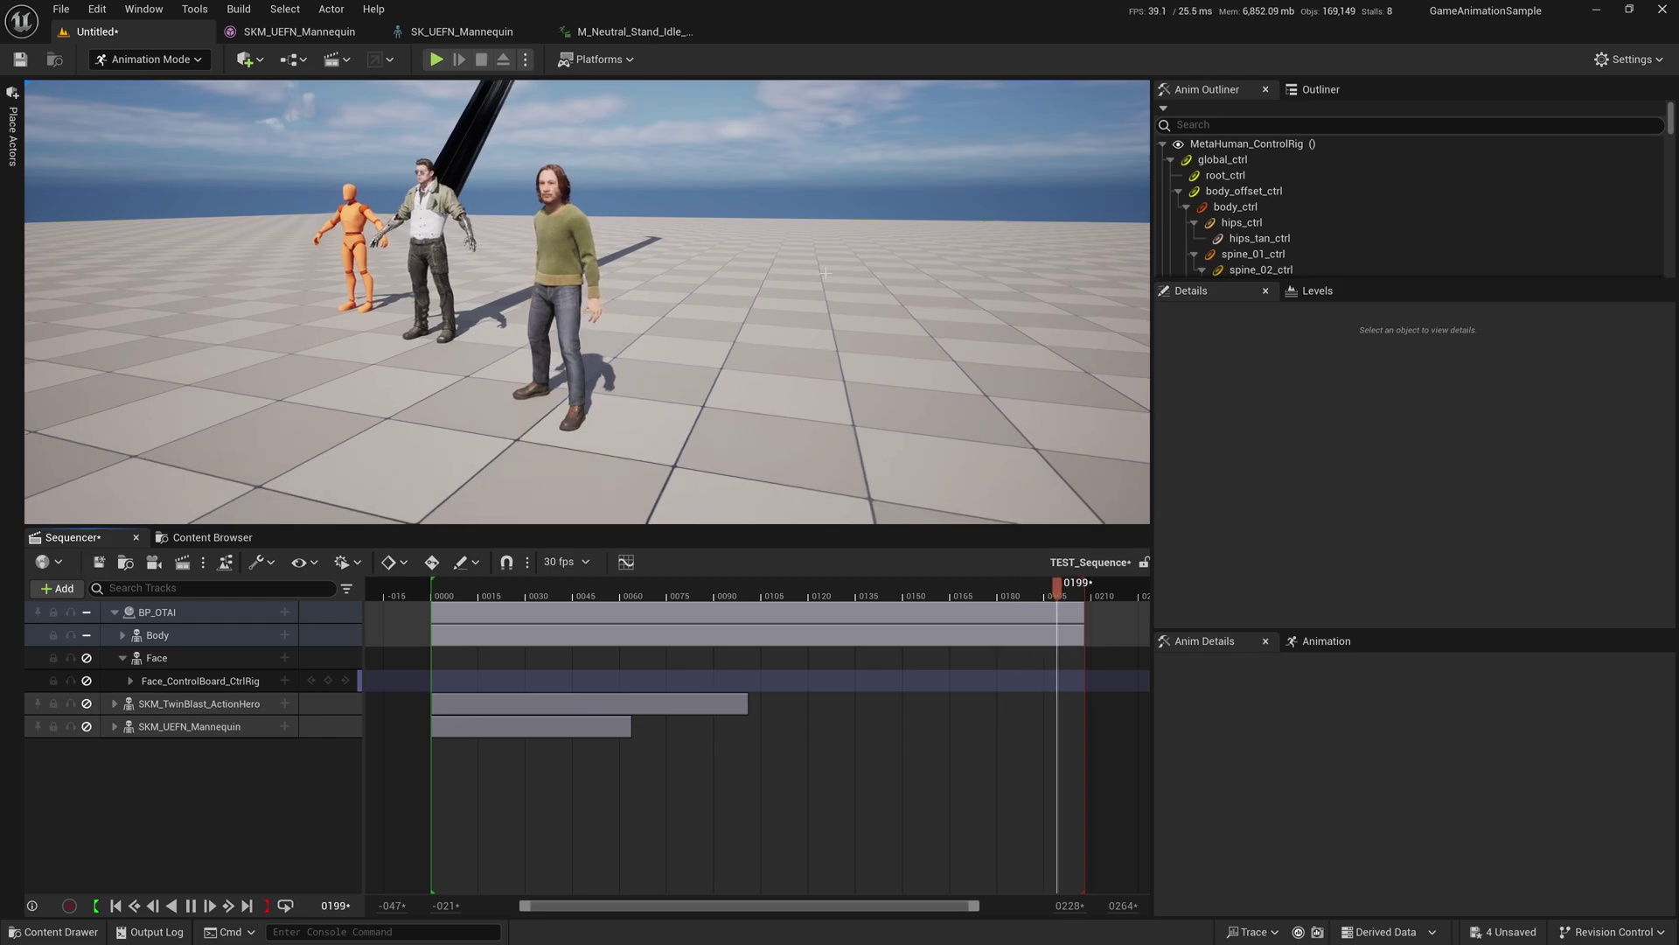
ctrl+scroll(641, 765, down, 5)
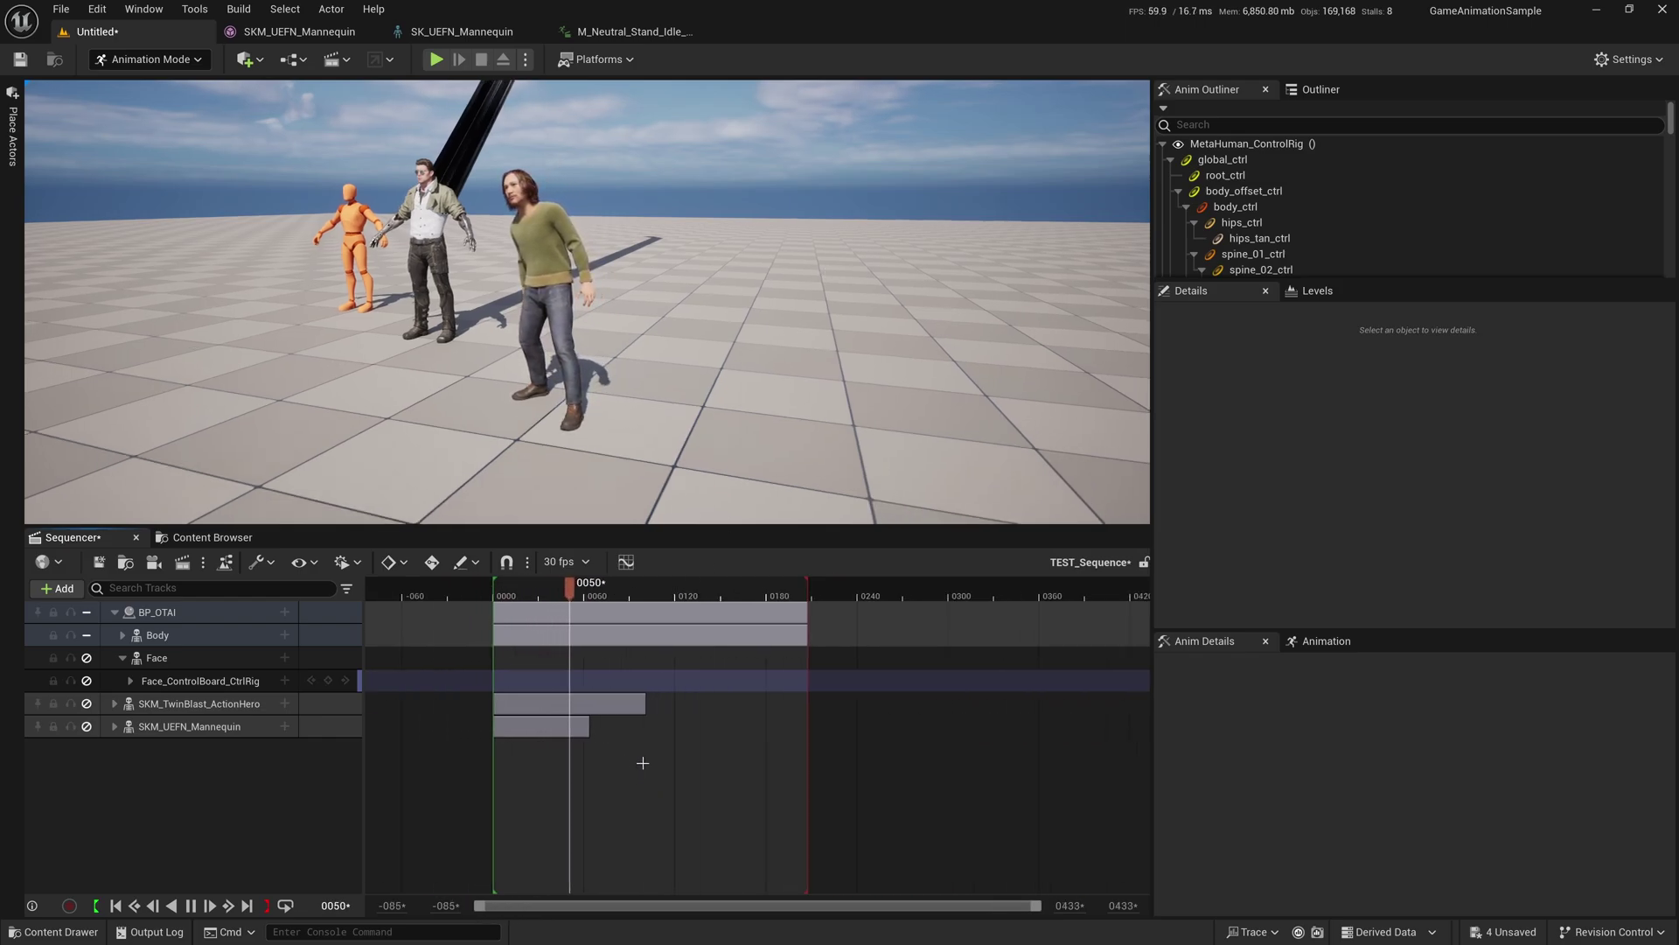
drag(733, 596, 976, 595)
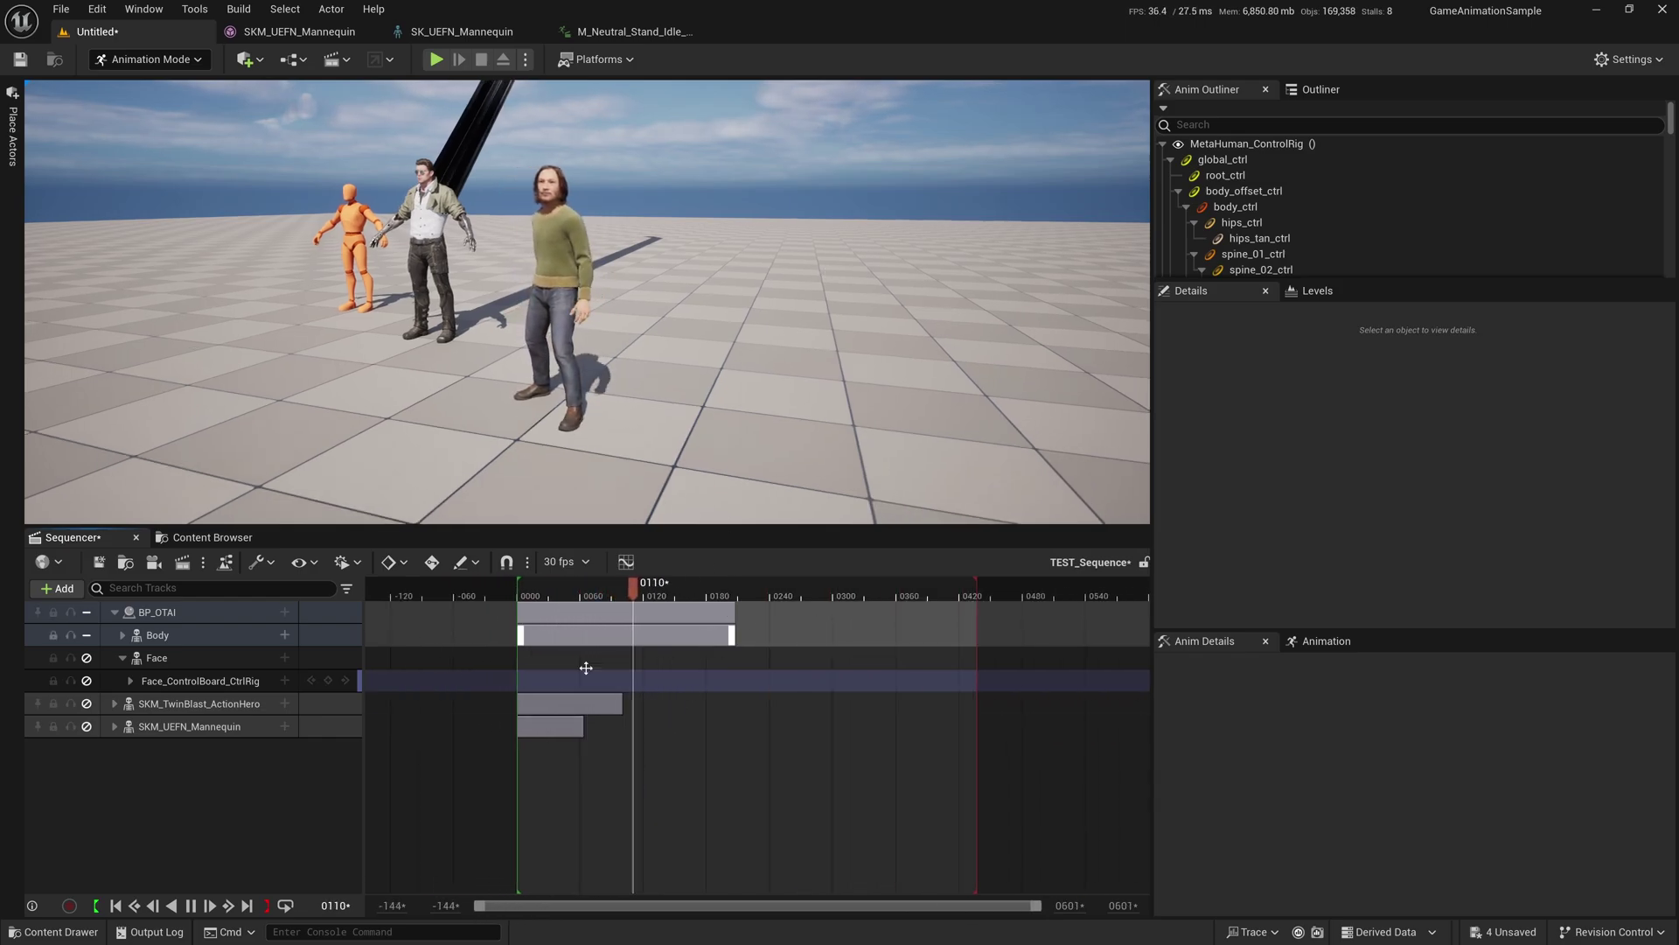
- Add MH_M_Neutral_Walk_Start_F_Rfoot after the idle clip on the animation track of BP_OTAI's Body
click(123, 635)
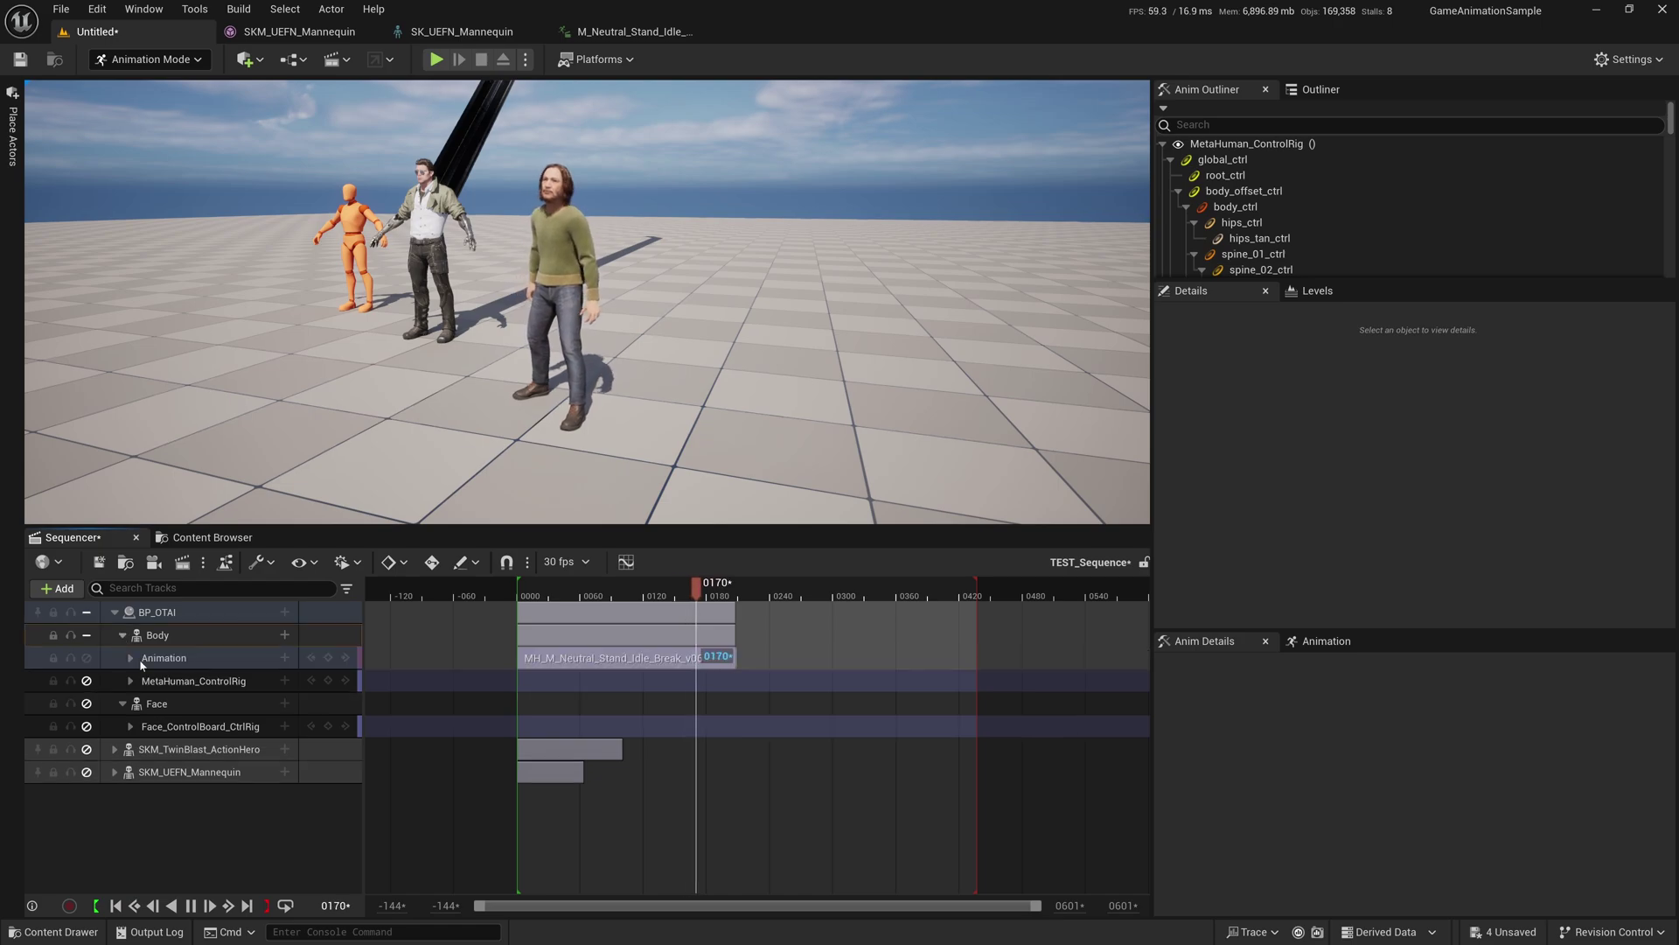
click(573, 660)
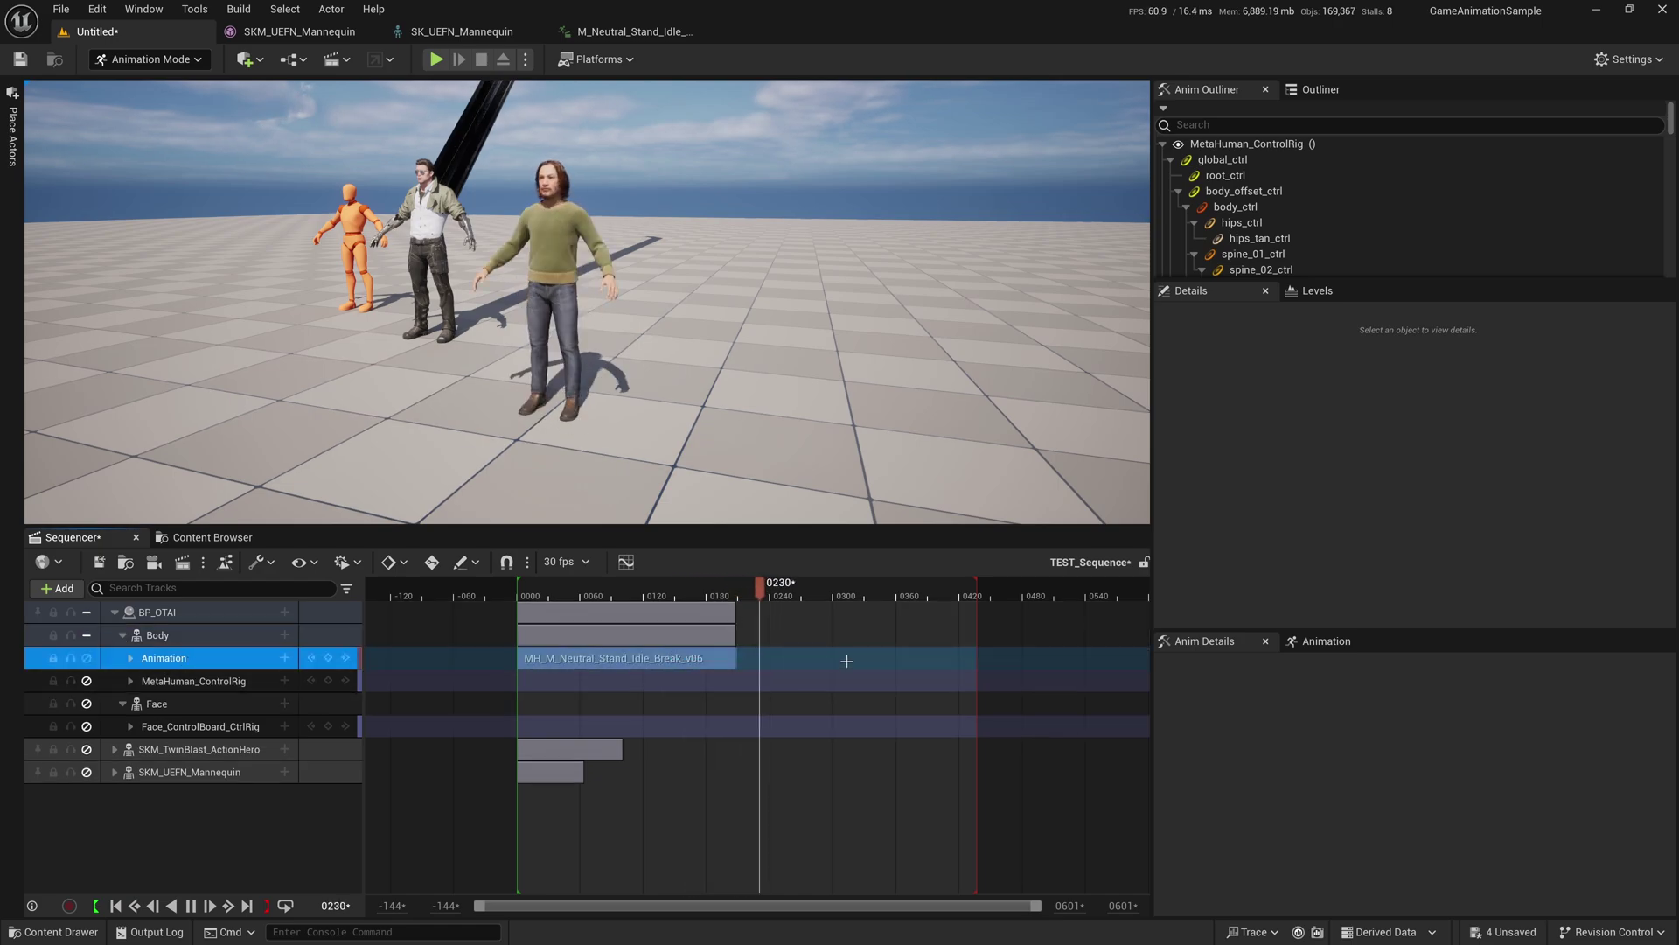
key(space)
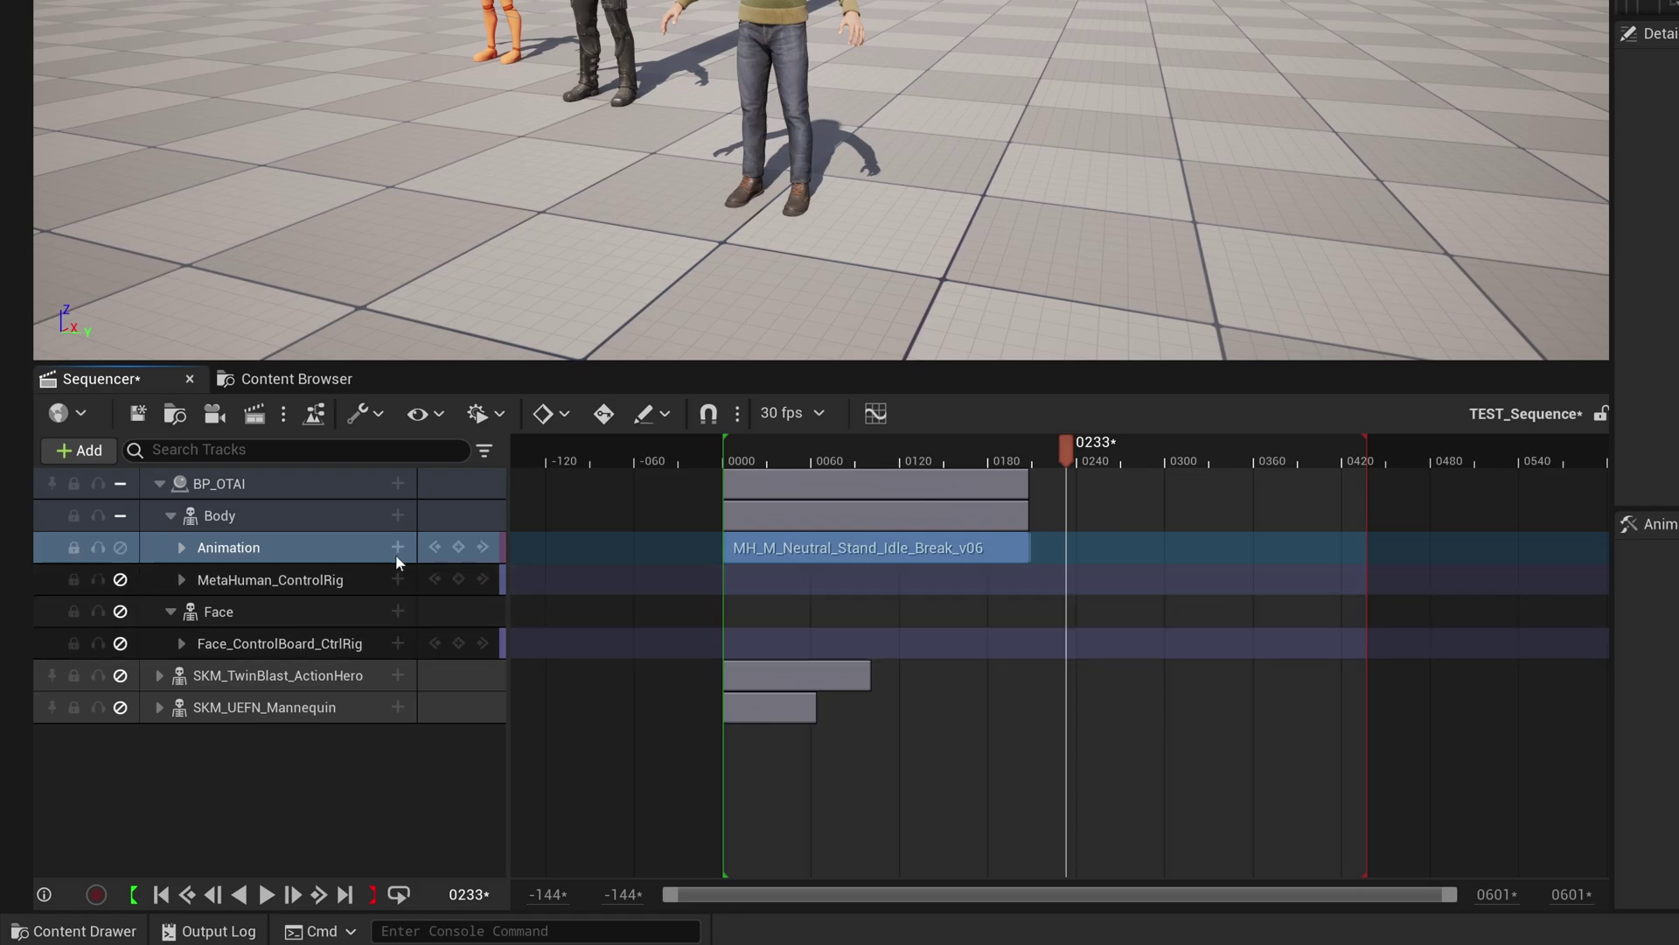
click(284, 658)
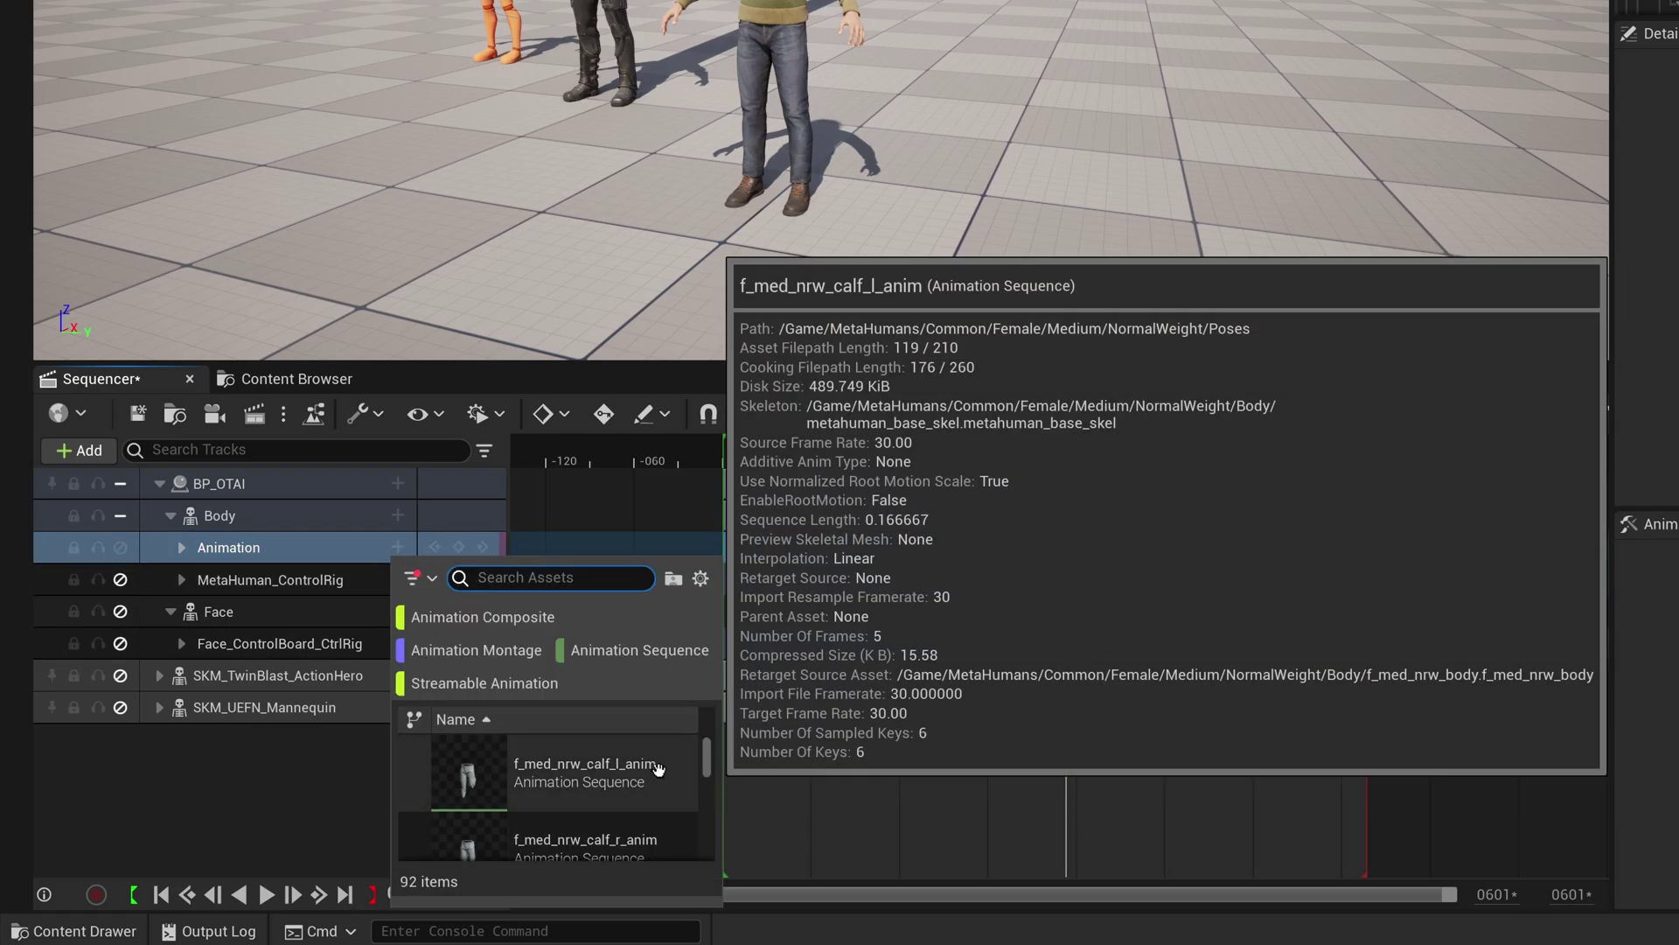
text(mh_)
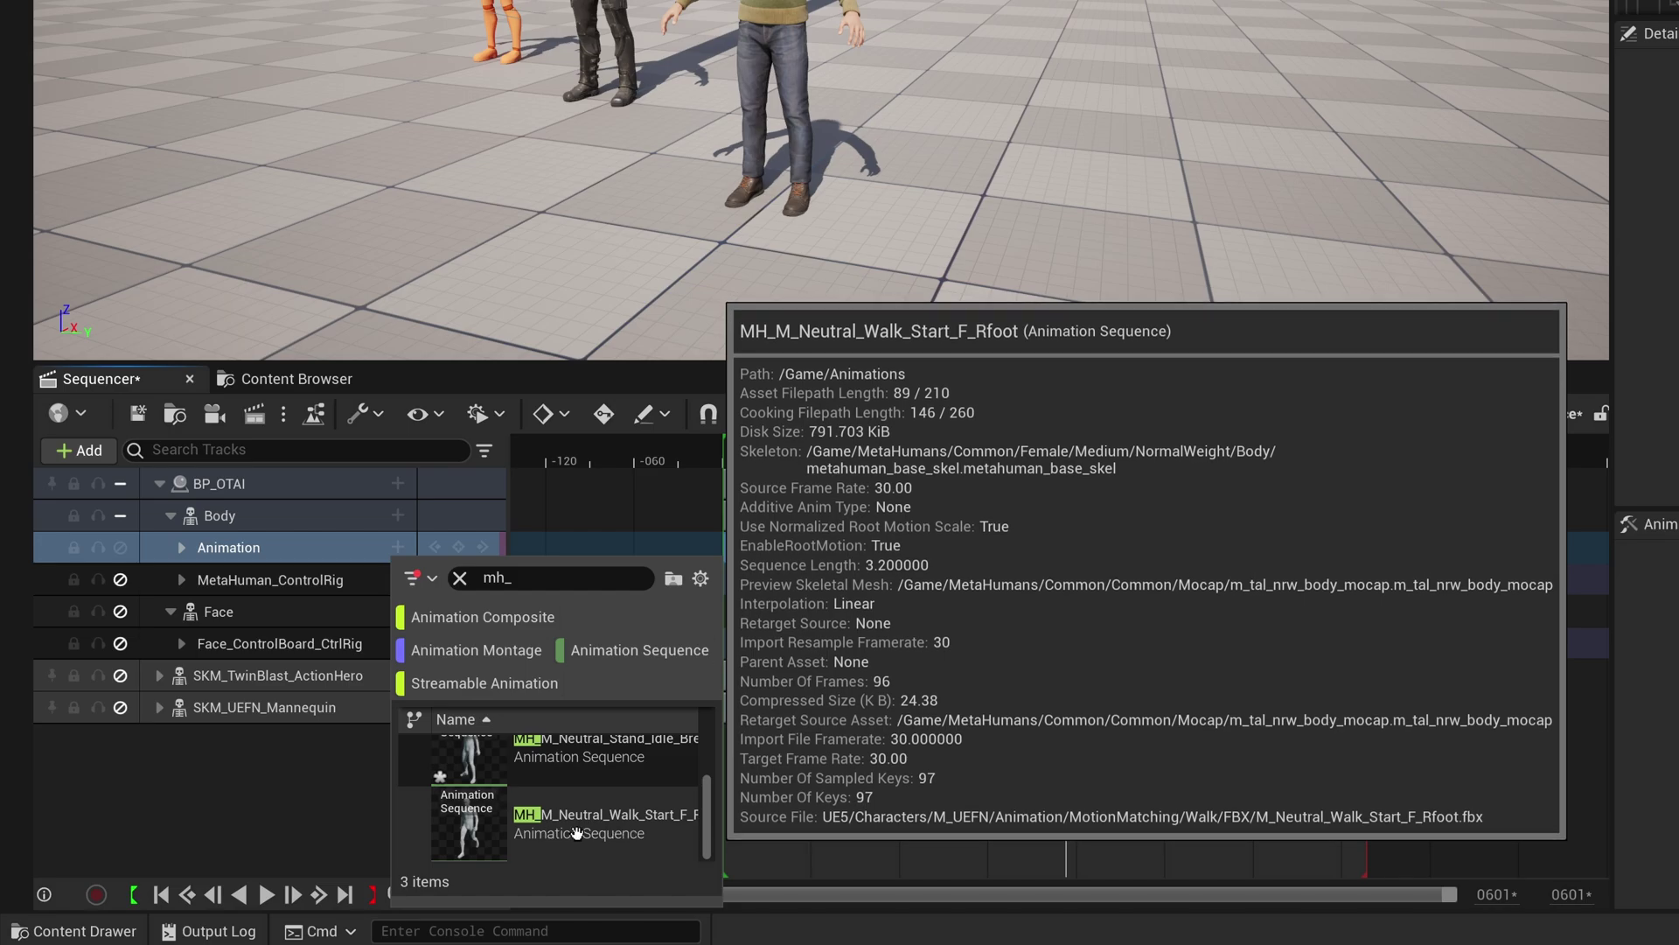
click(577, 833)
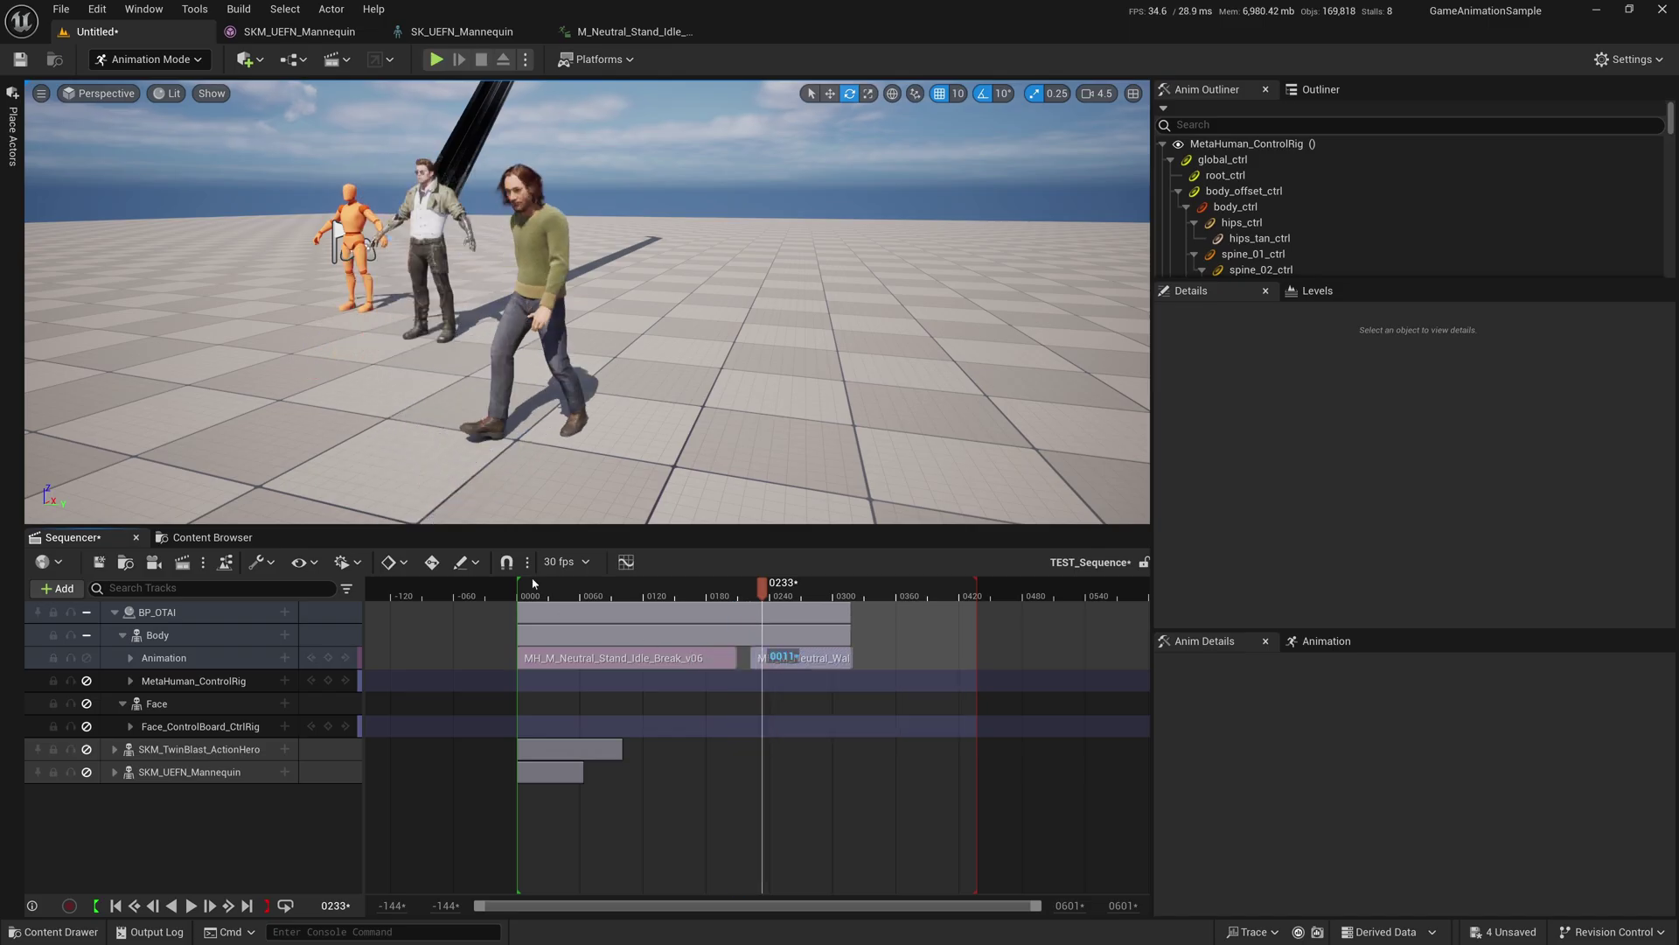
- Enable snapping, move the walk-start clip to the idle clip's end at frame 208, and play the transition
click(506, 562)
drag(794, 658, 781, 658)
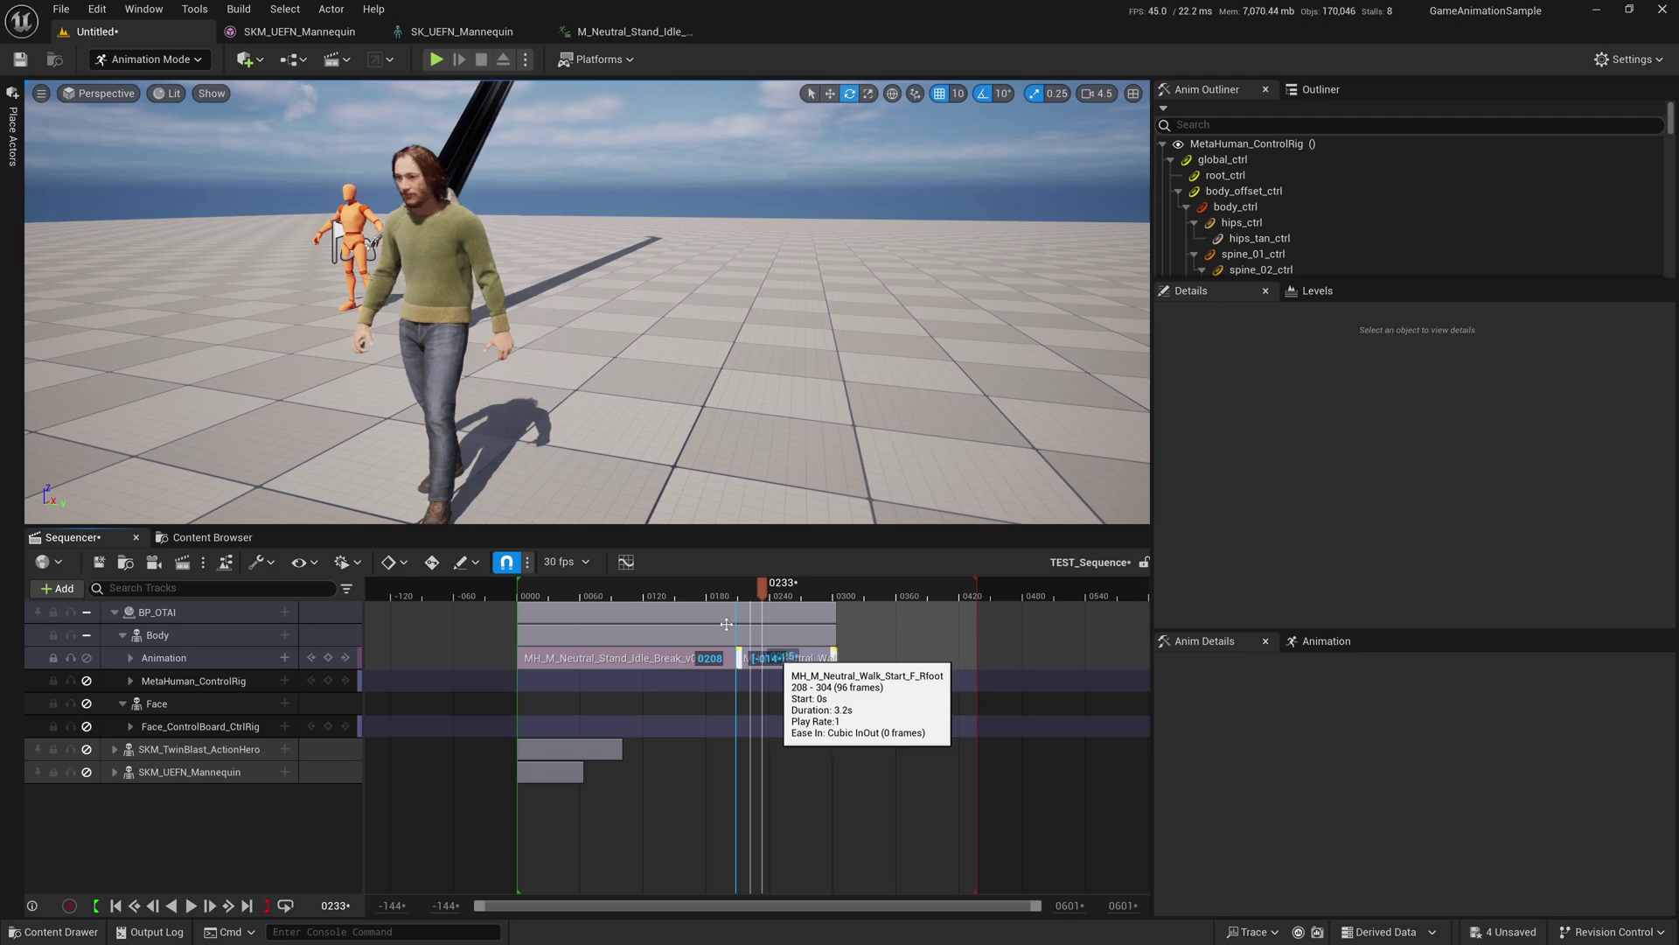
key(space)
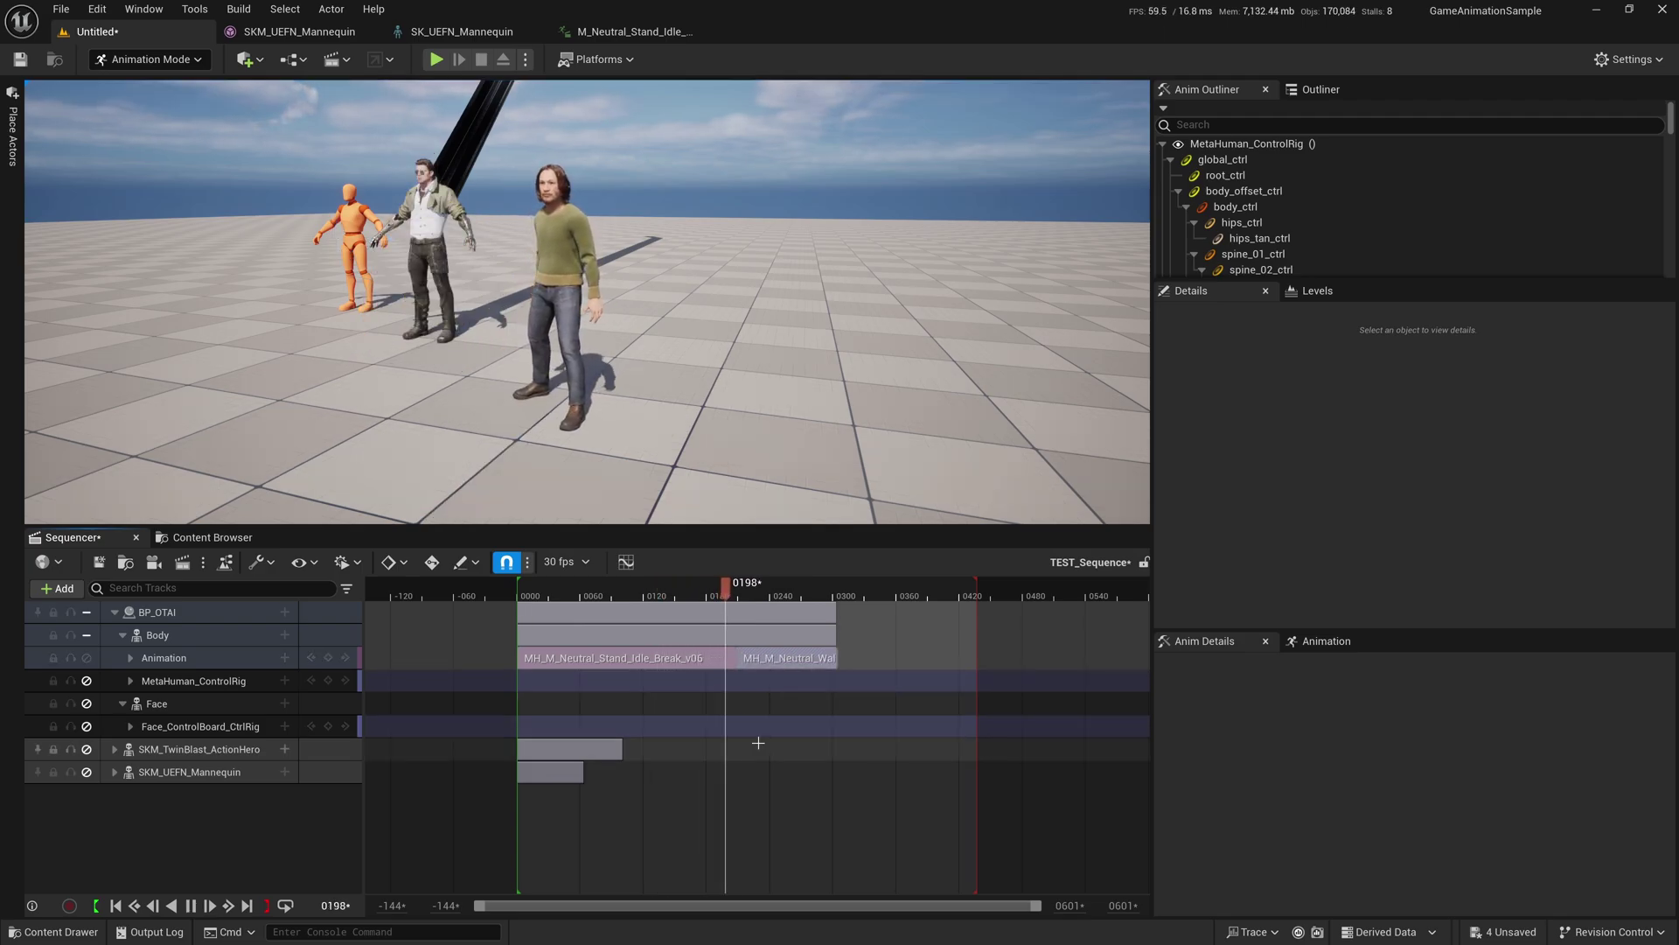
key(space)
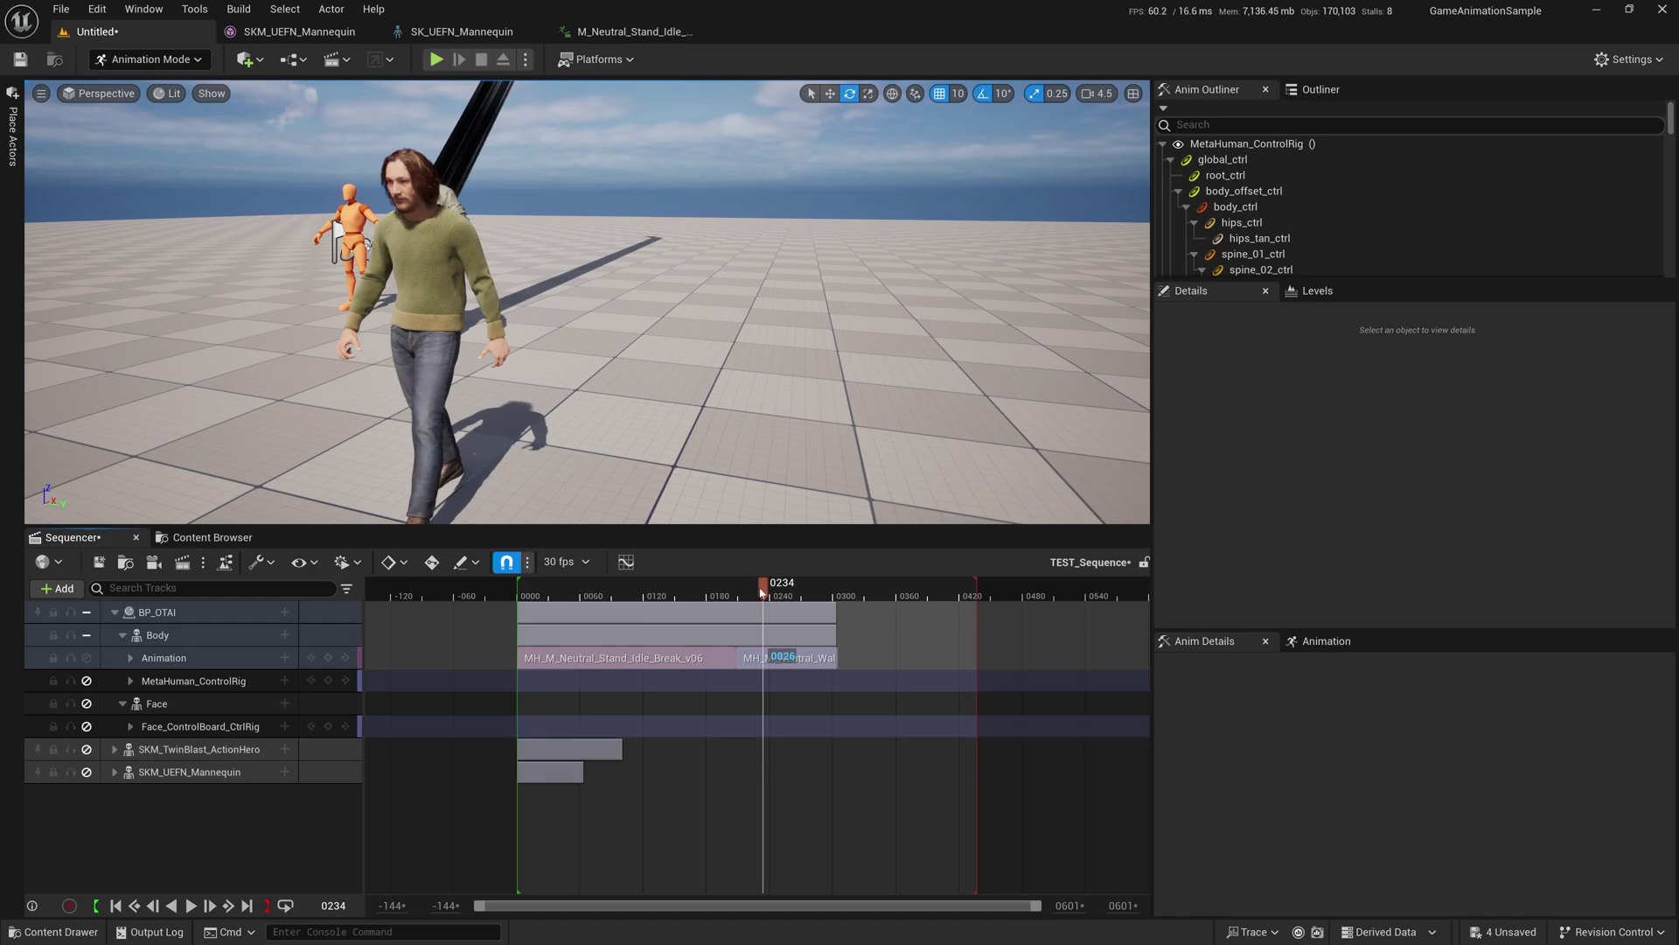
- Match the walk-start clip to the previous clip using the foot_l bone and scrub through the transition
drag(761, 592, 715, 580)
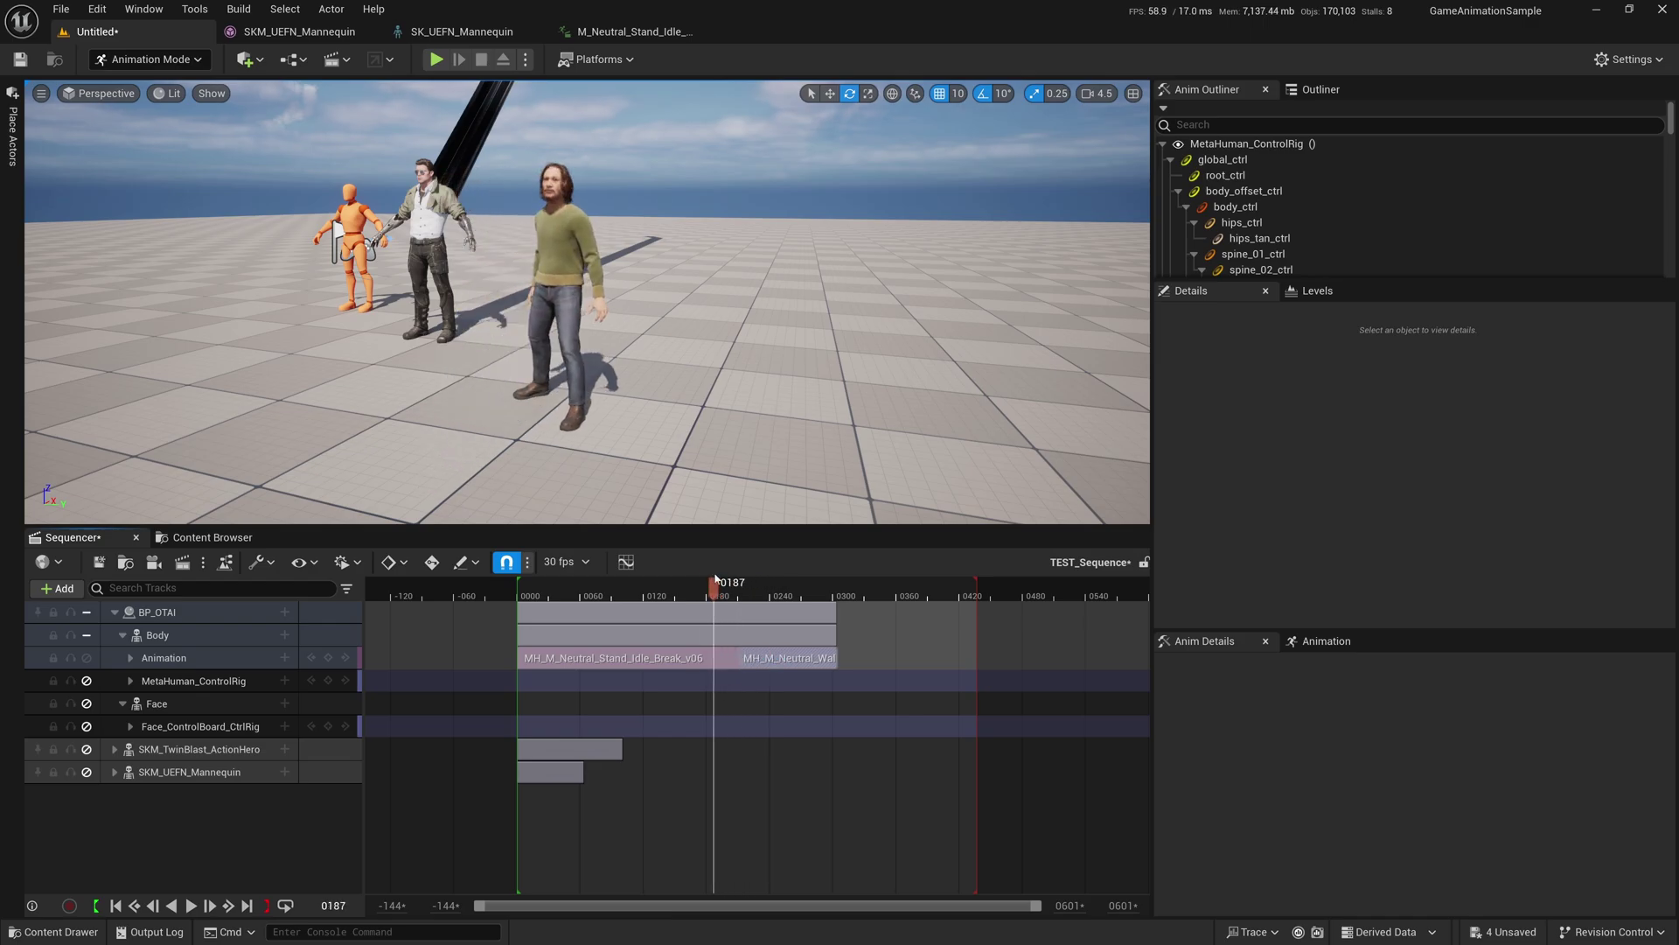
right_click(782, 661)
mouse_move(842, 497)
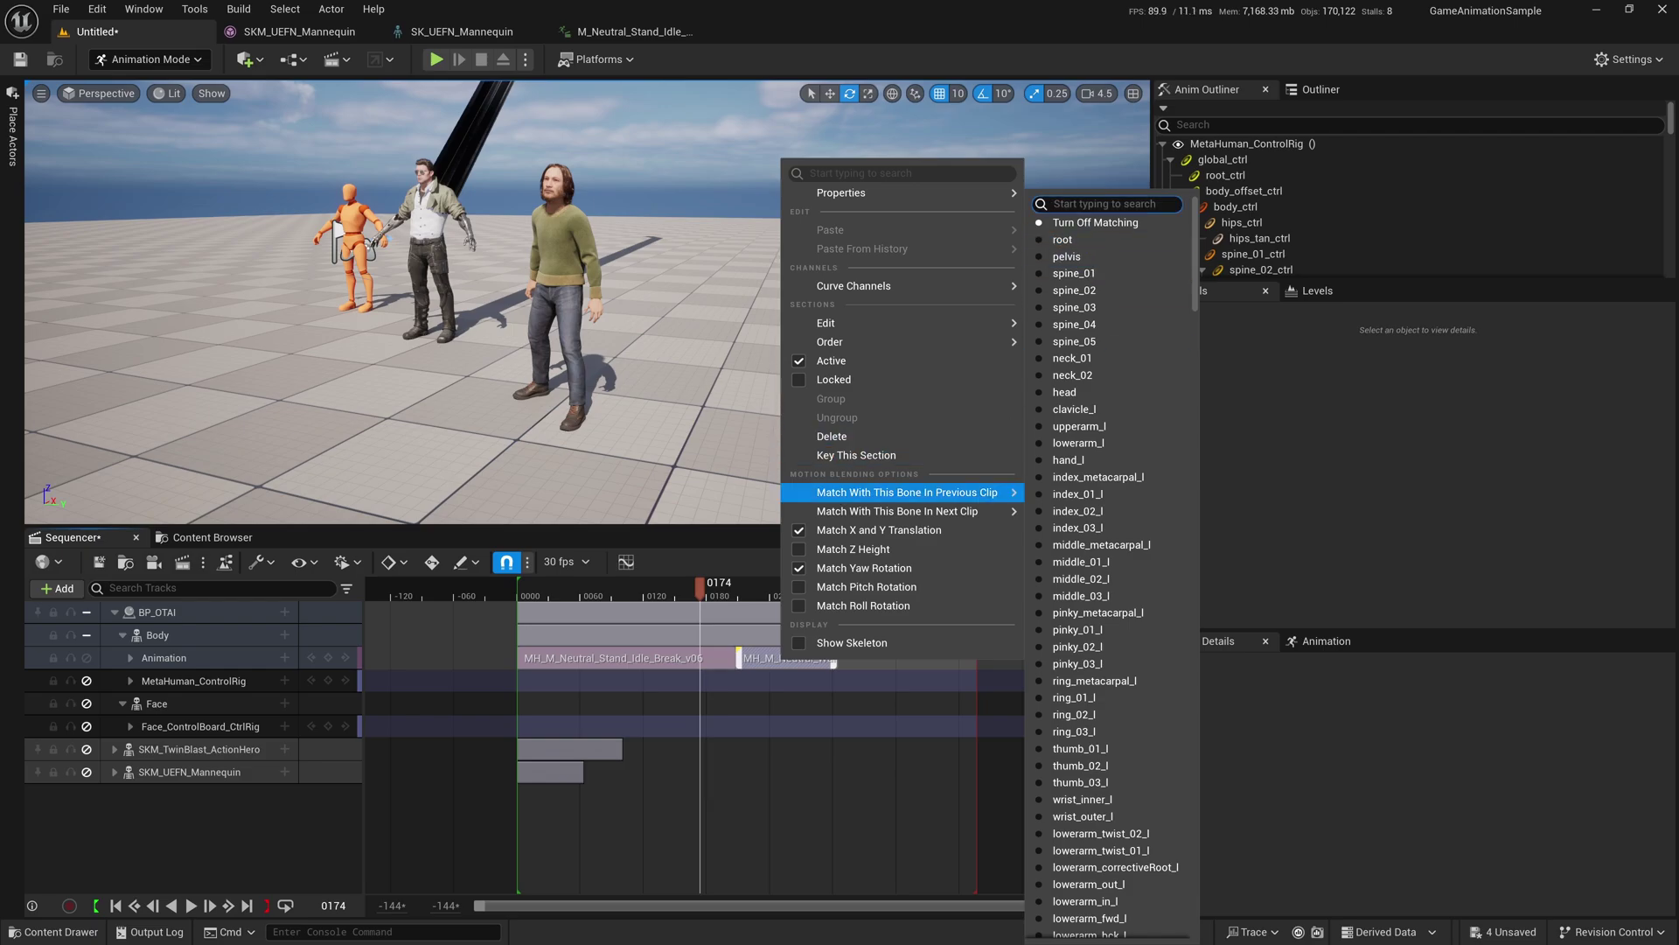
text(foot)
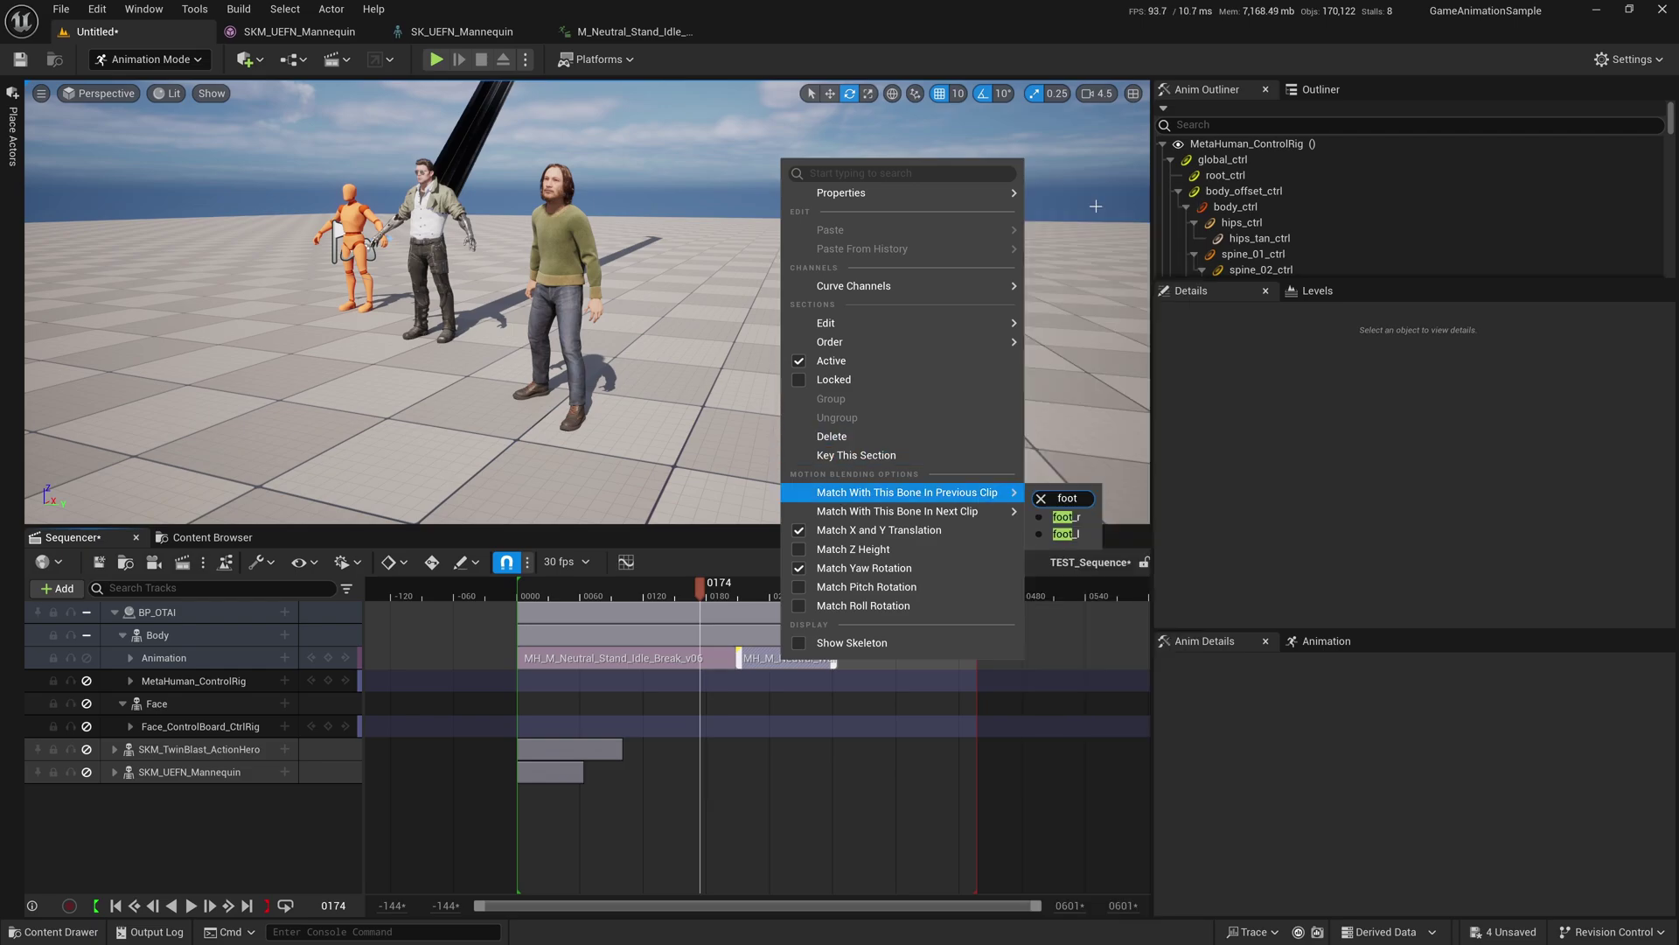
click(1064, 534)
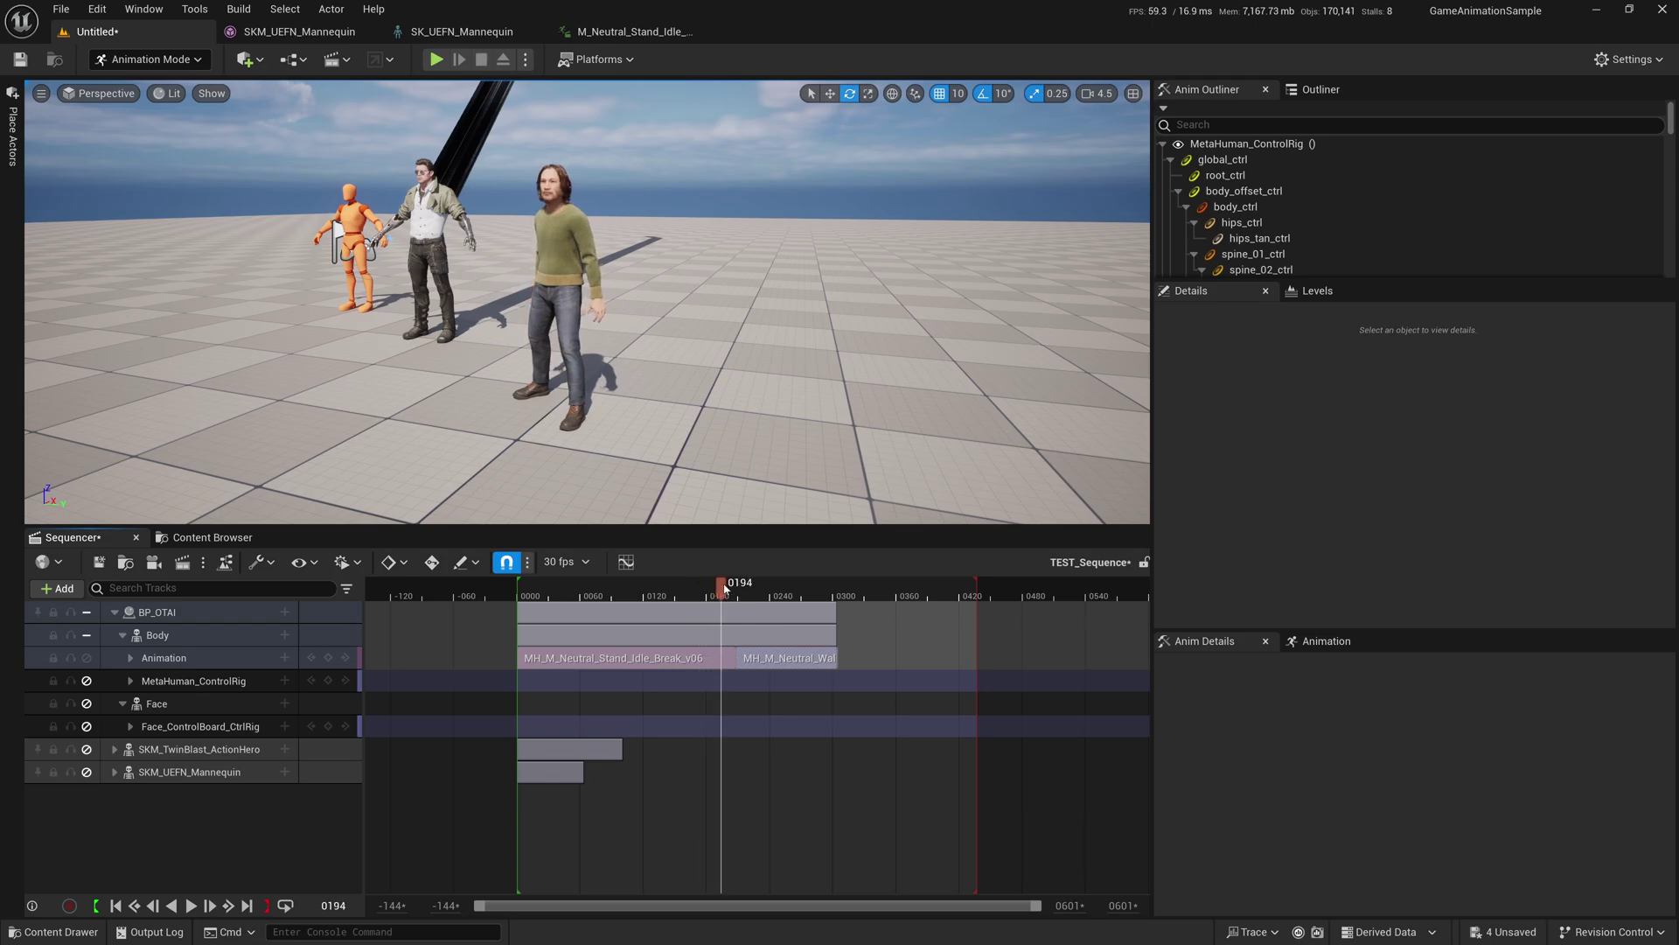
mouse_move(725, 587)
mouse_down()
mouse_move(779, 587)
mouse_move(595, 588)
mouse_move(768, 588)
mouse_move(656, 591)
mouse_move(750, 592)
mouse_move(693, 598)
mouse_up()
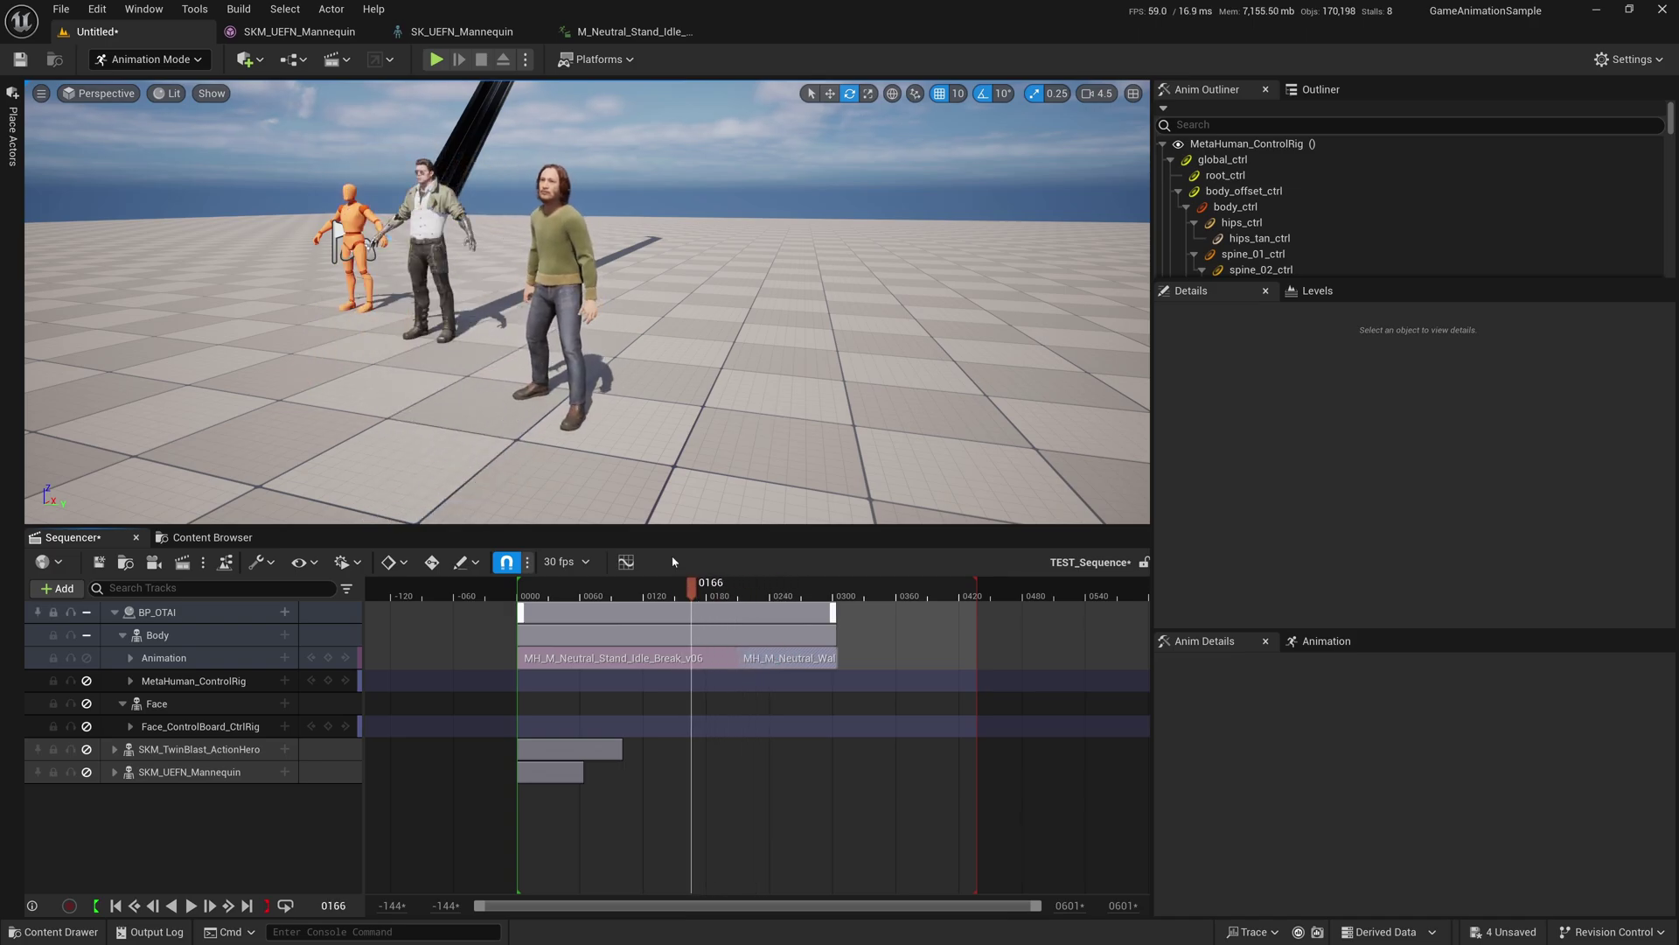
- Bring all three characters into view, collapse the Face and BP_OTAI tracks, and scrub back to about frame 86
right_drag(627, 494, 626, 494)
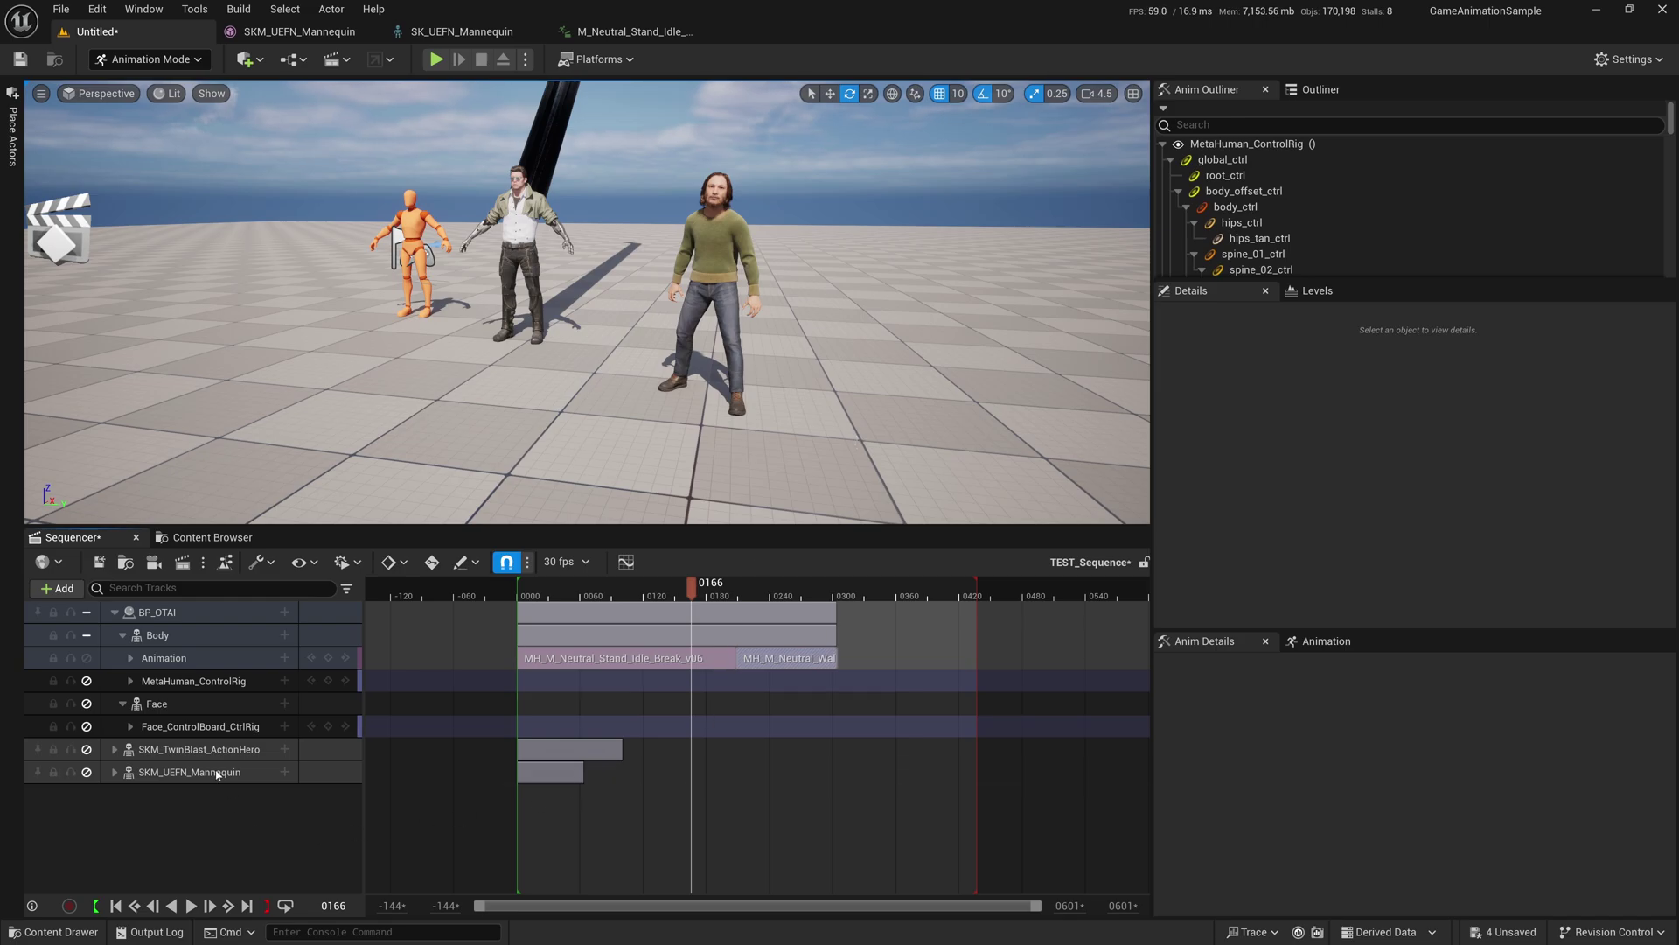
click(123, 704)
click(115, 612)
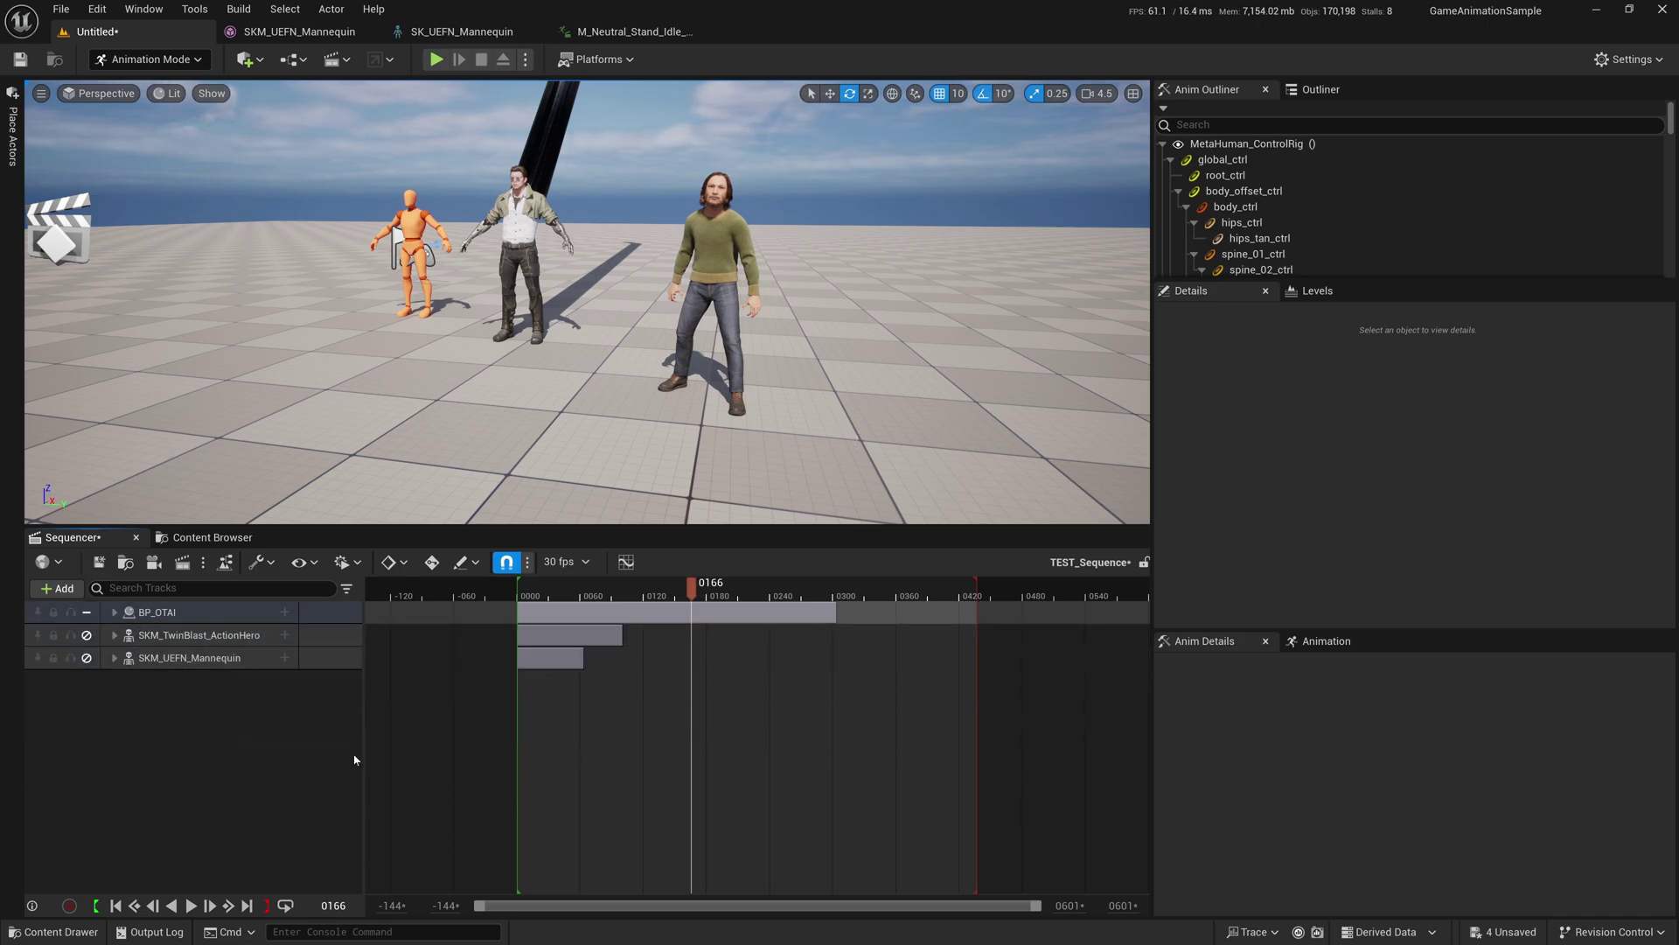
drag(698, 597, 610, 613)
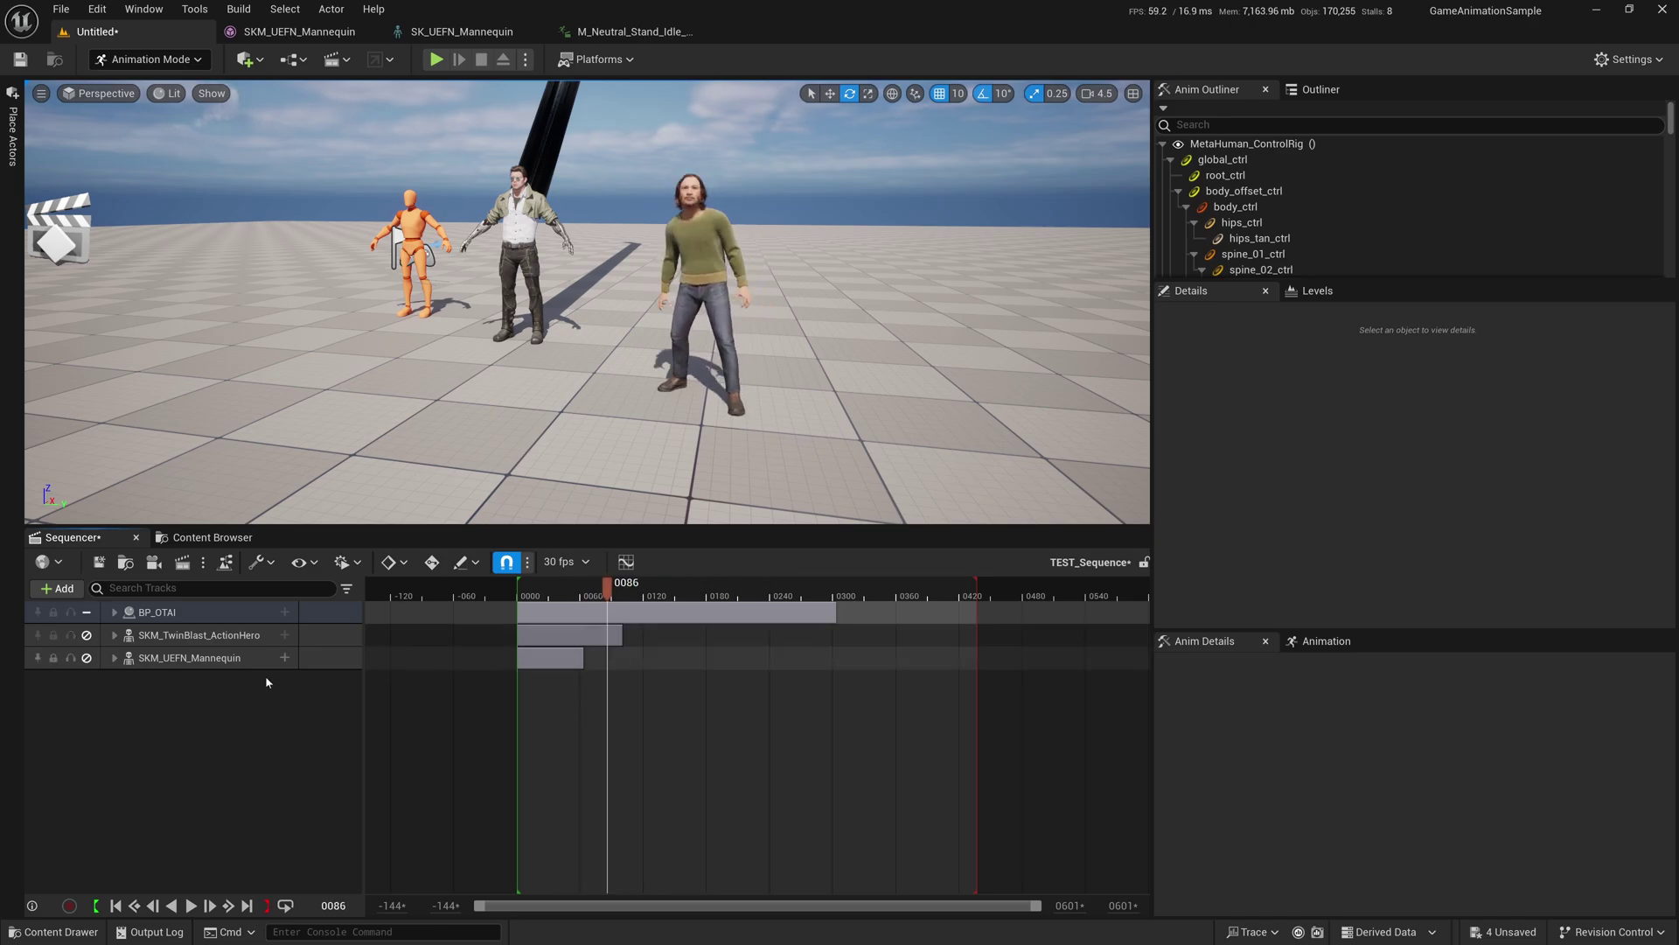
- Reactivate the SKM_TwinBlast_ActionHero and SKM_UEFN_Mannequin tracks and play the sequence from the start
click(86, 635)
key(Home)
key(space)
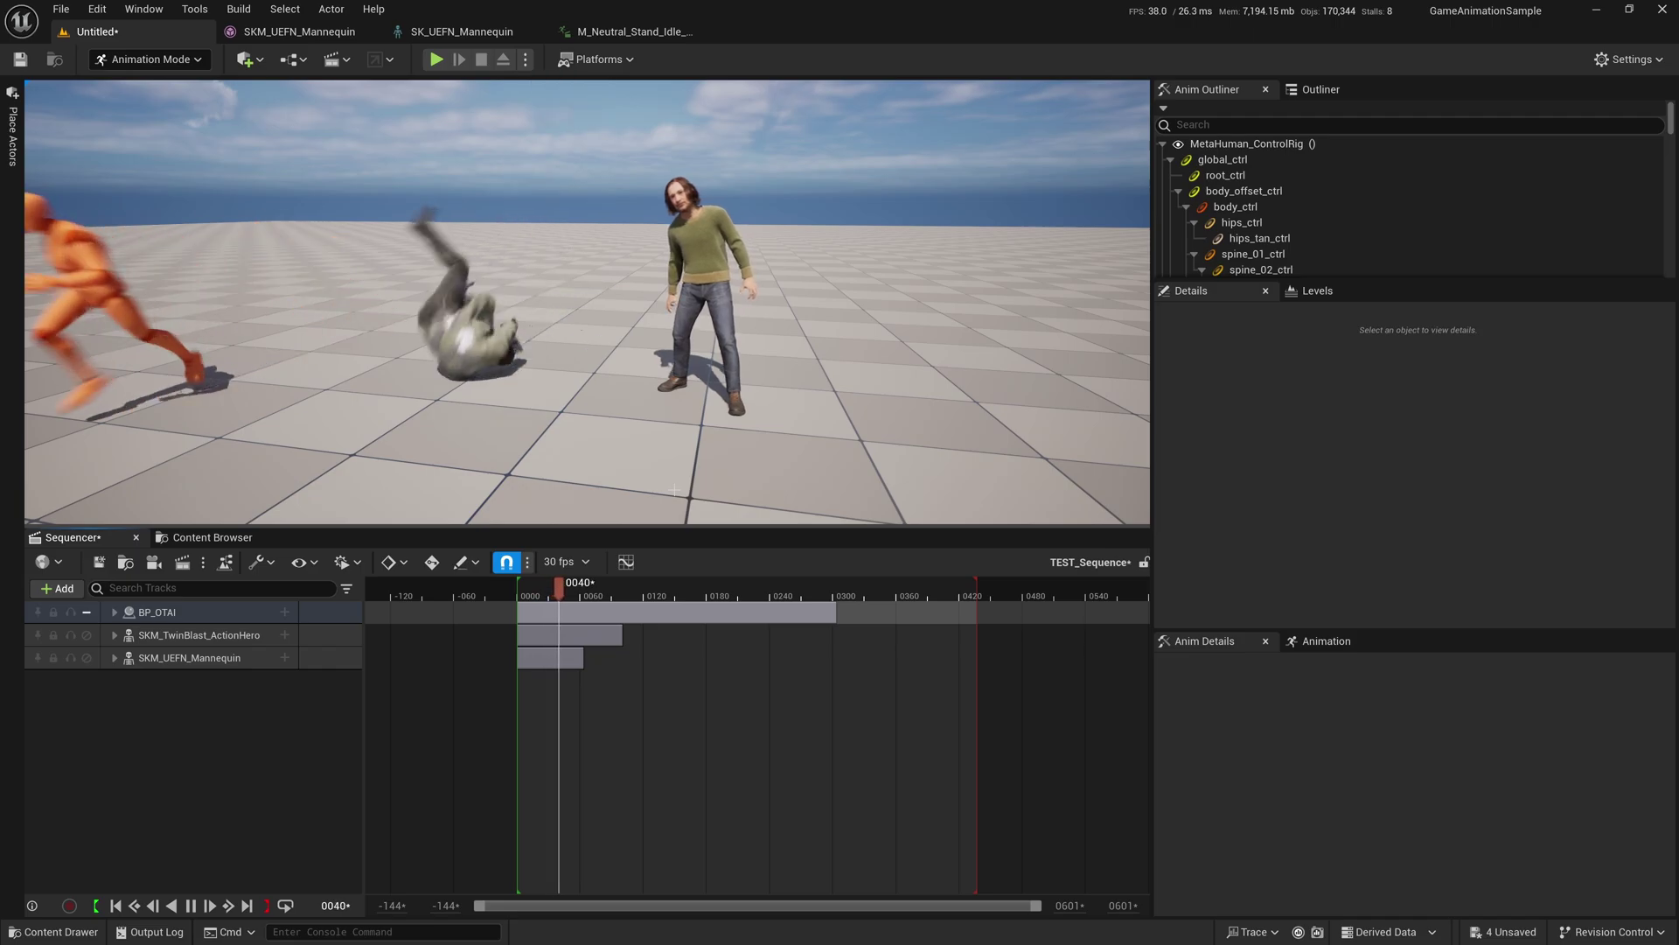
key(space)
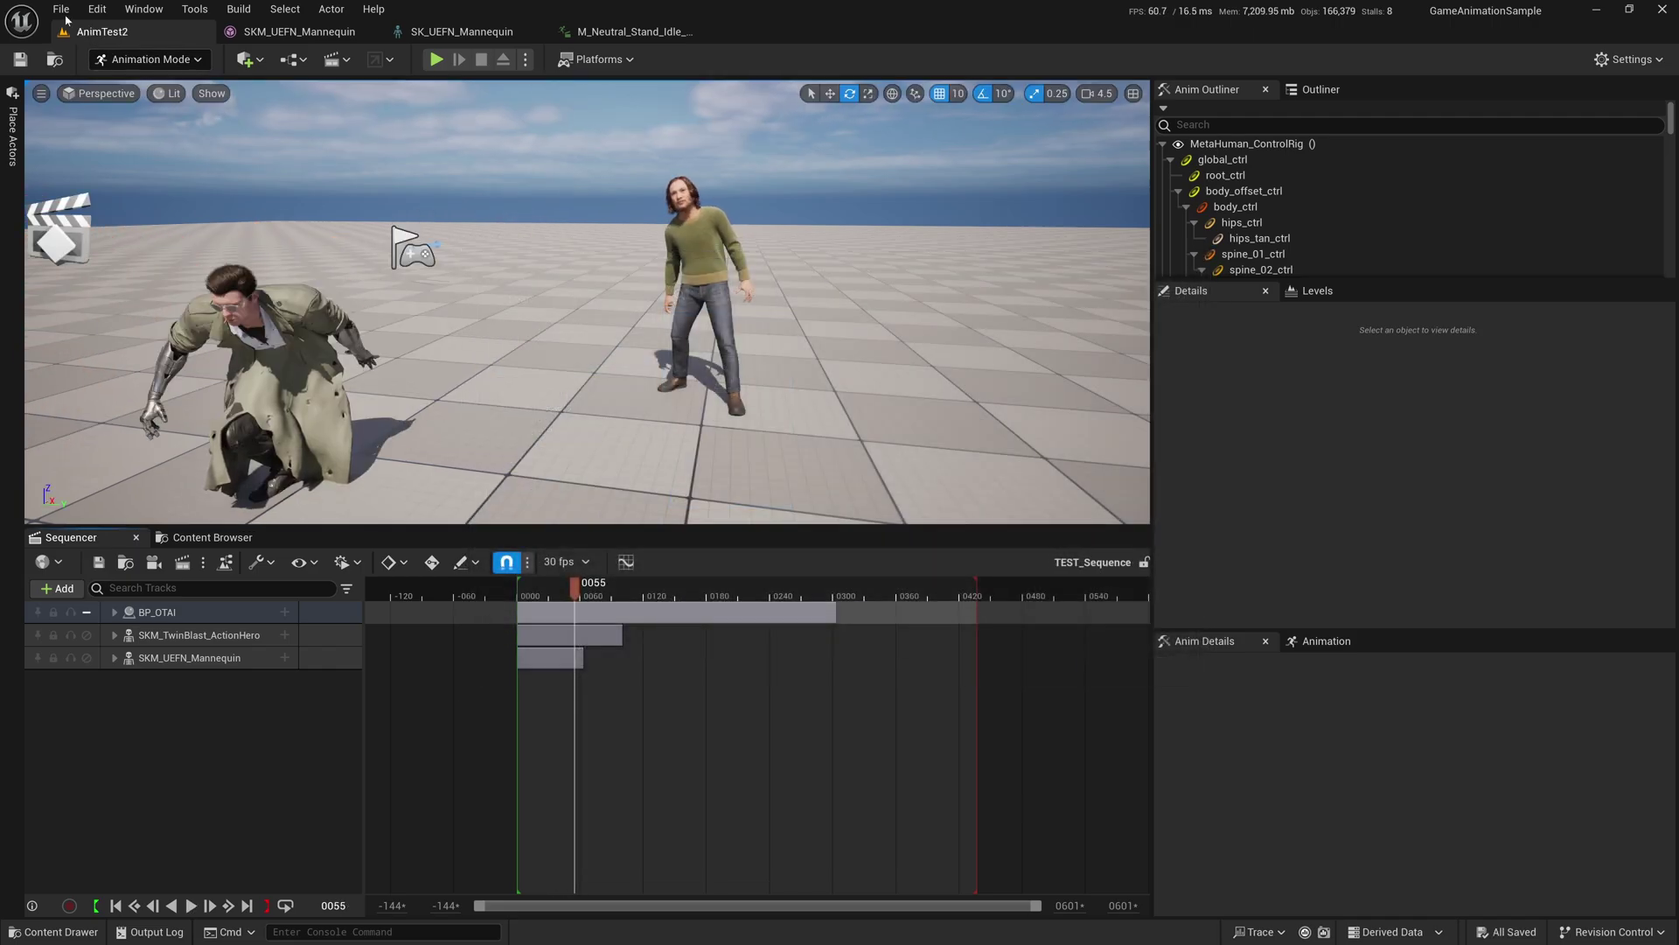
- Open the recently used AnimTest level
click(65, 12)
mouse_move(105, 125)
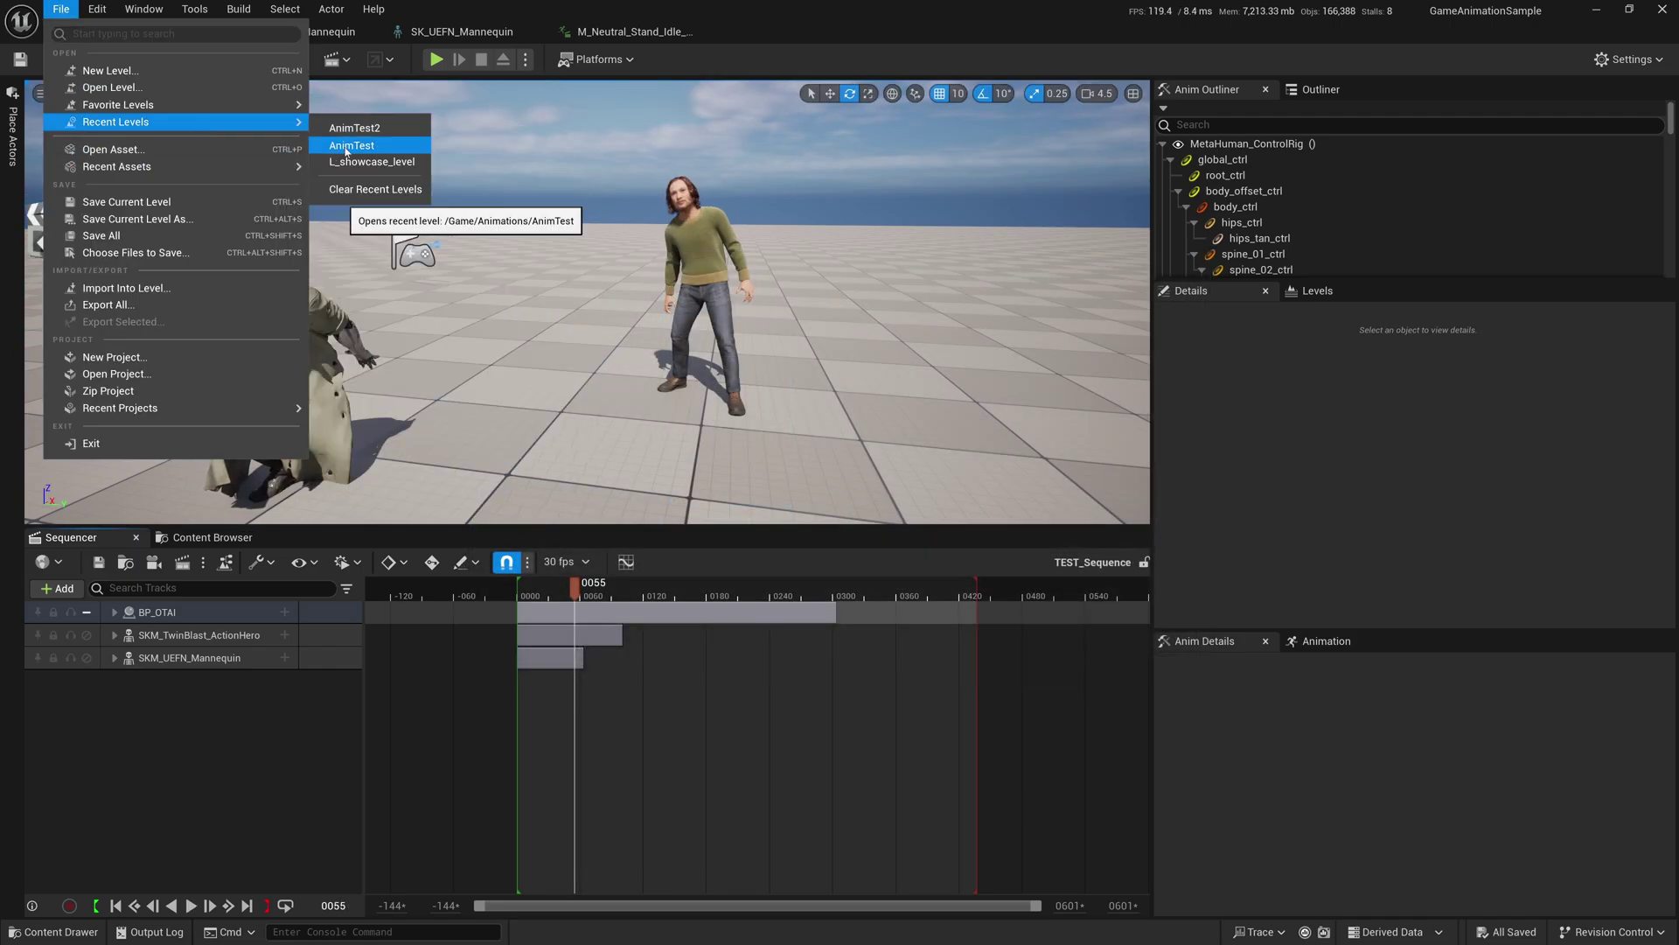
click(346, 148)
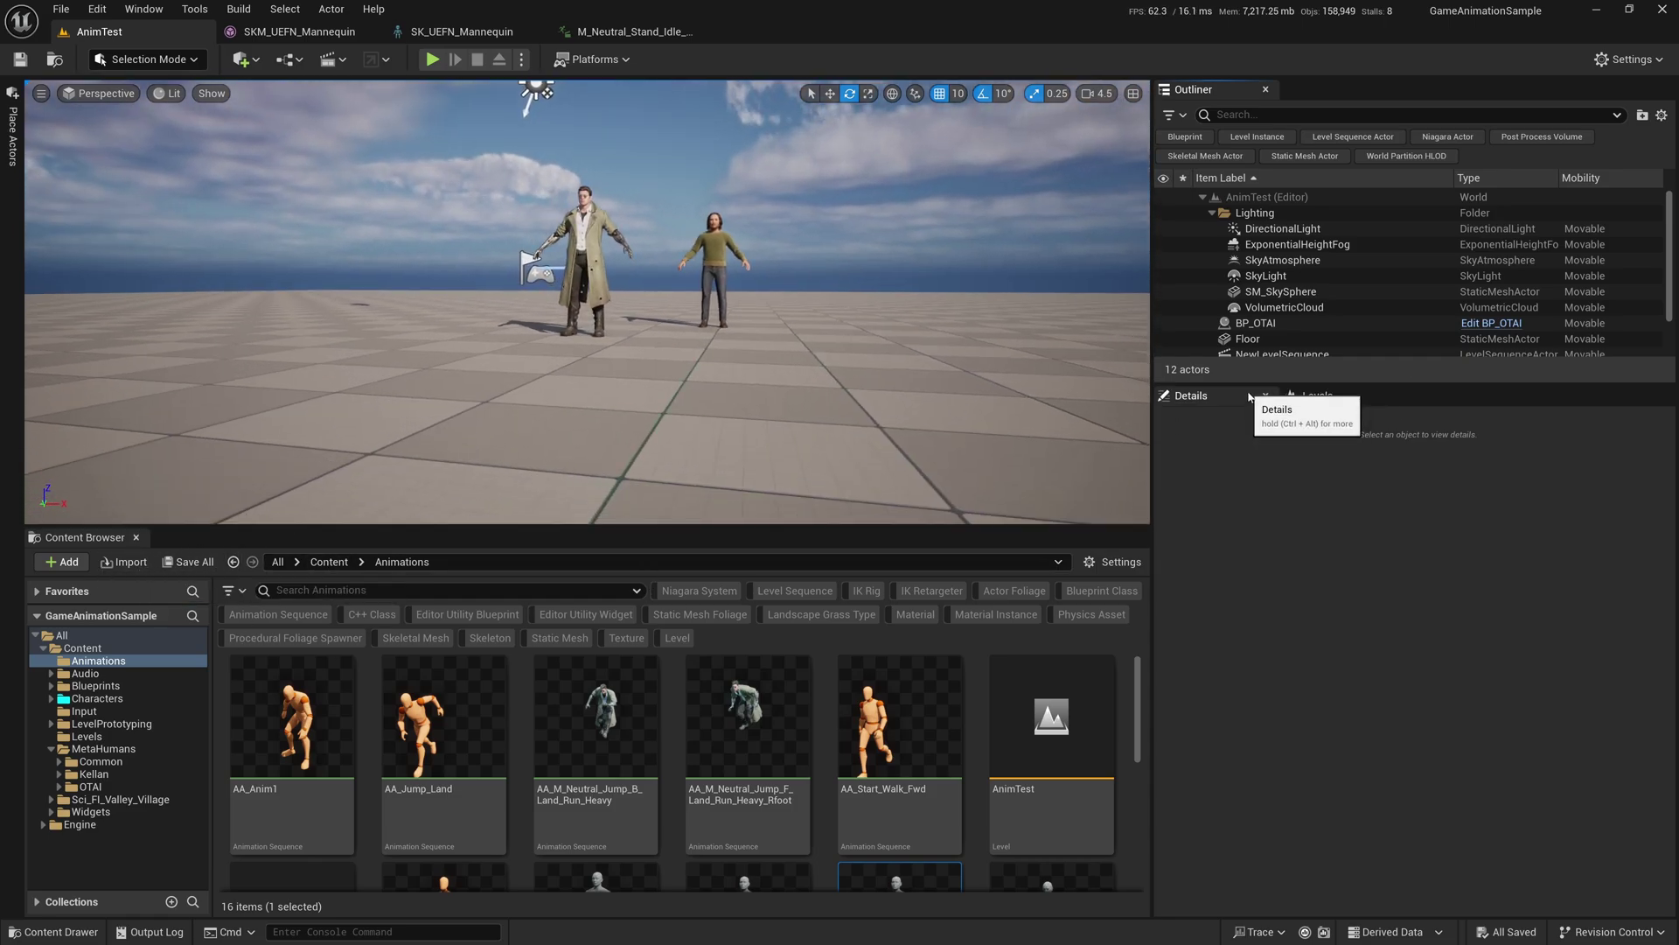
- Enlarge the actor list, select the NewLevelSequence actor and open its level sequence for editing
drag(1245, 383, 1245, 516)
click(1272, 355)
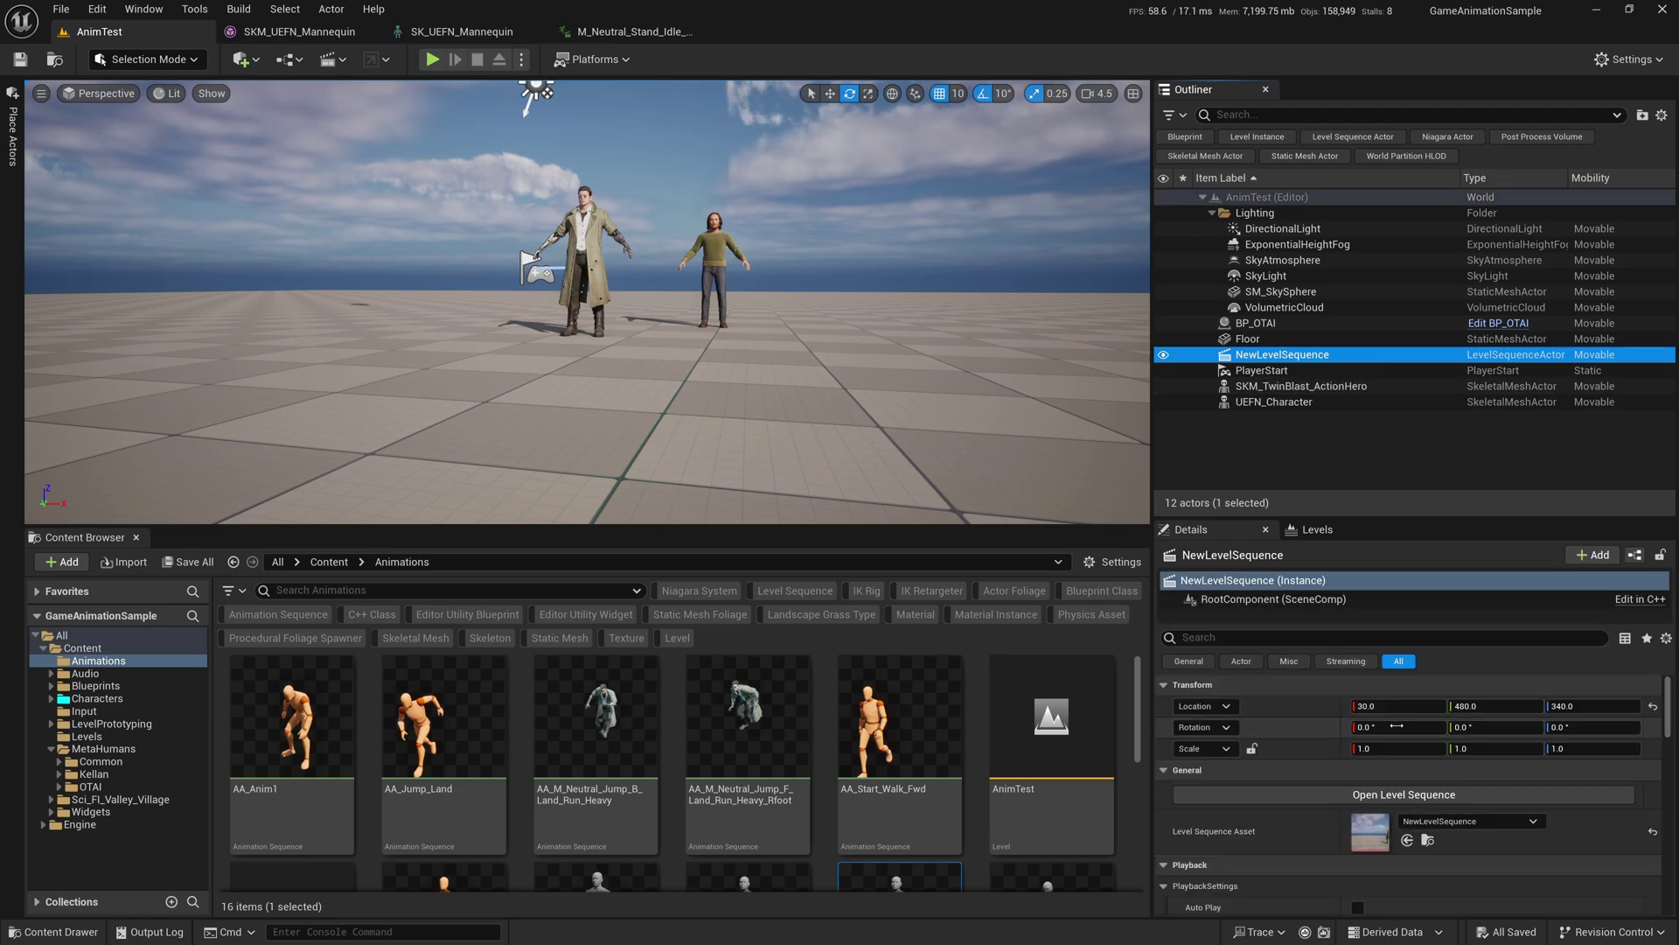
click(1404, 794)
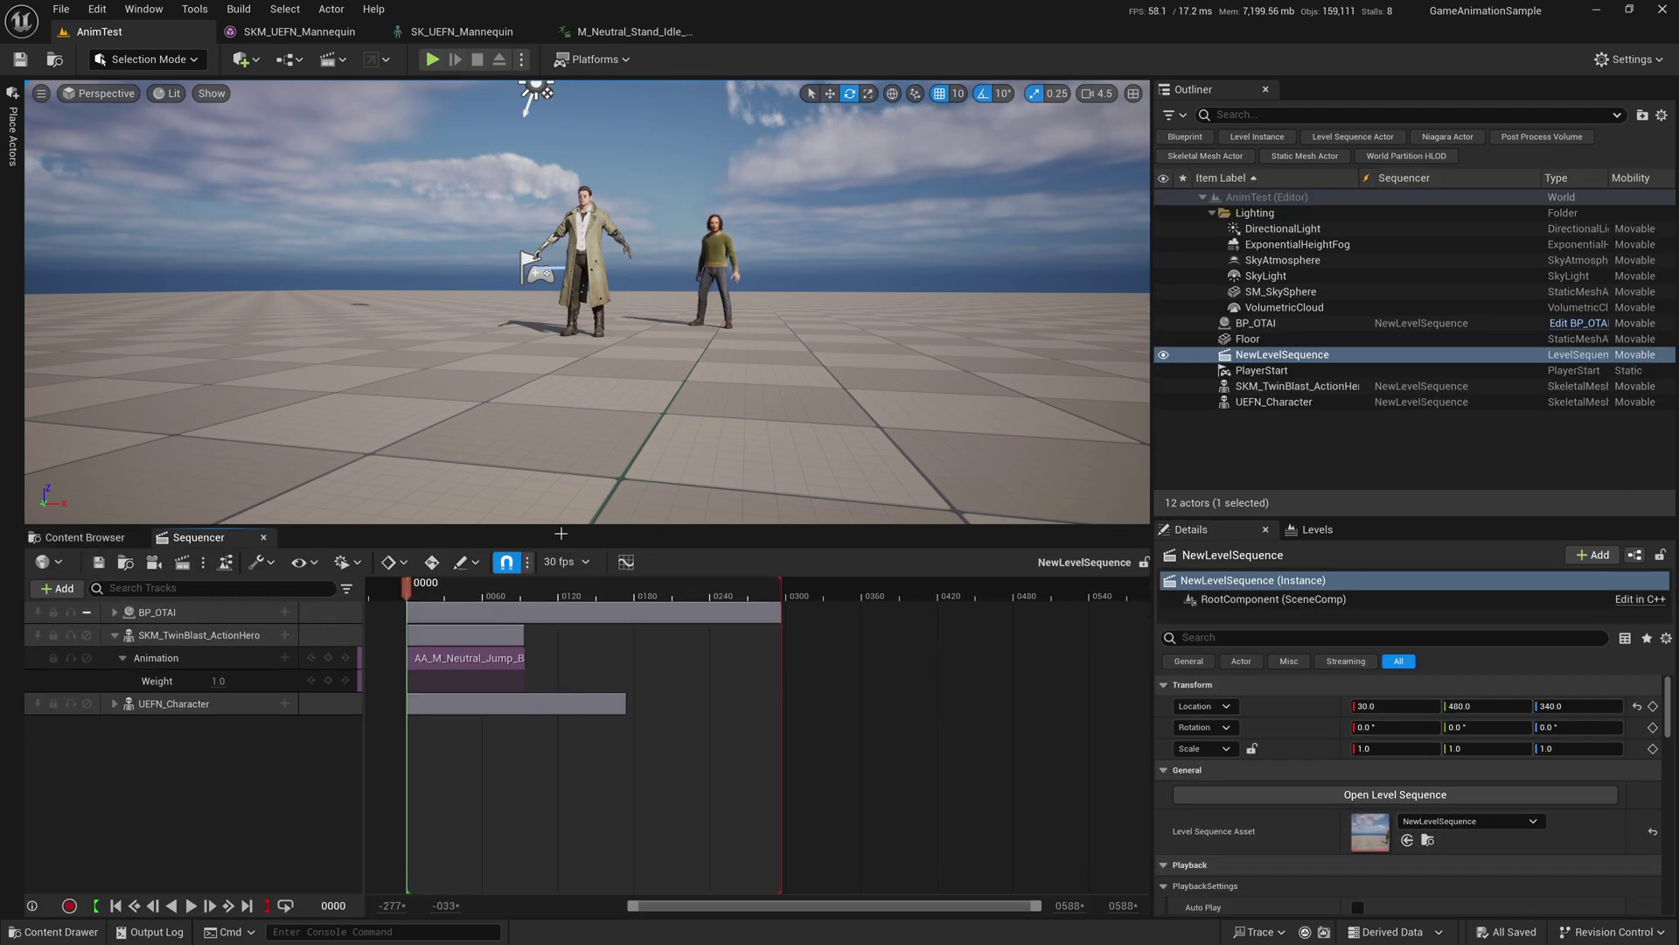
- Scrub NewLevelSequence to about frame 36, view the three characters up close, and return to frame 0
drag(417, 591, 453, 602)
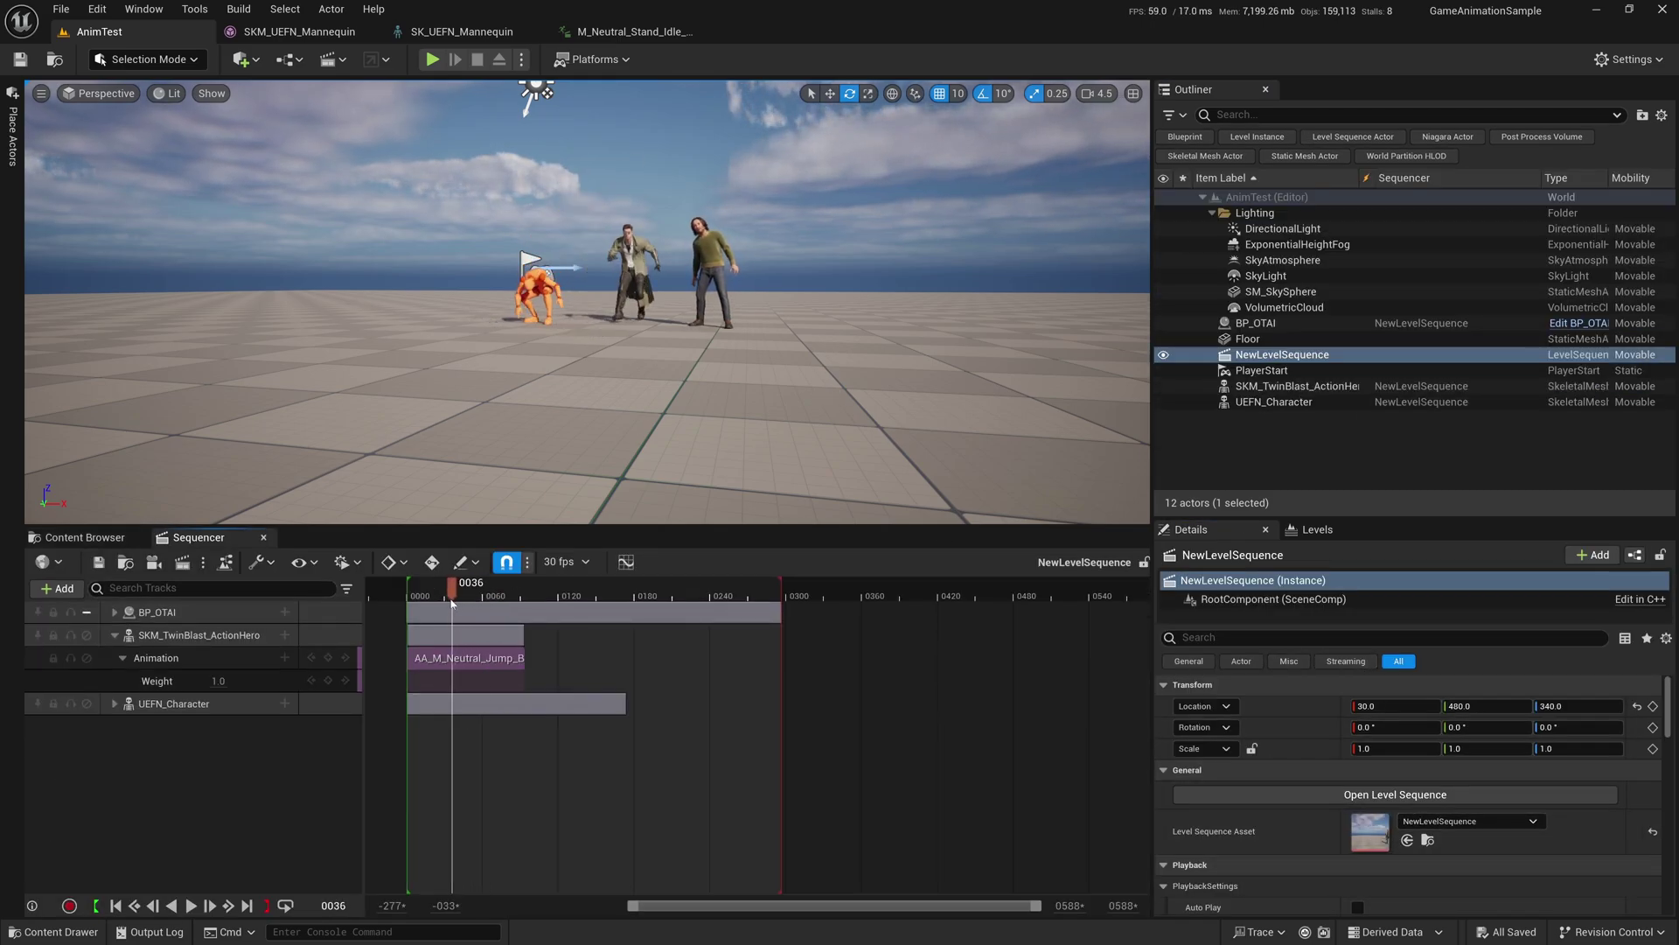
drag(632, 401, 632, 262)
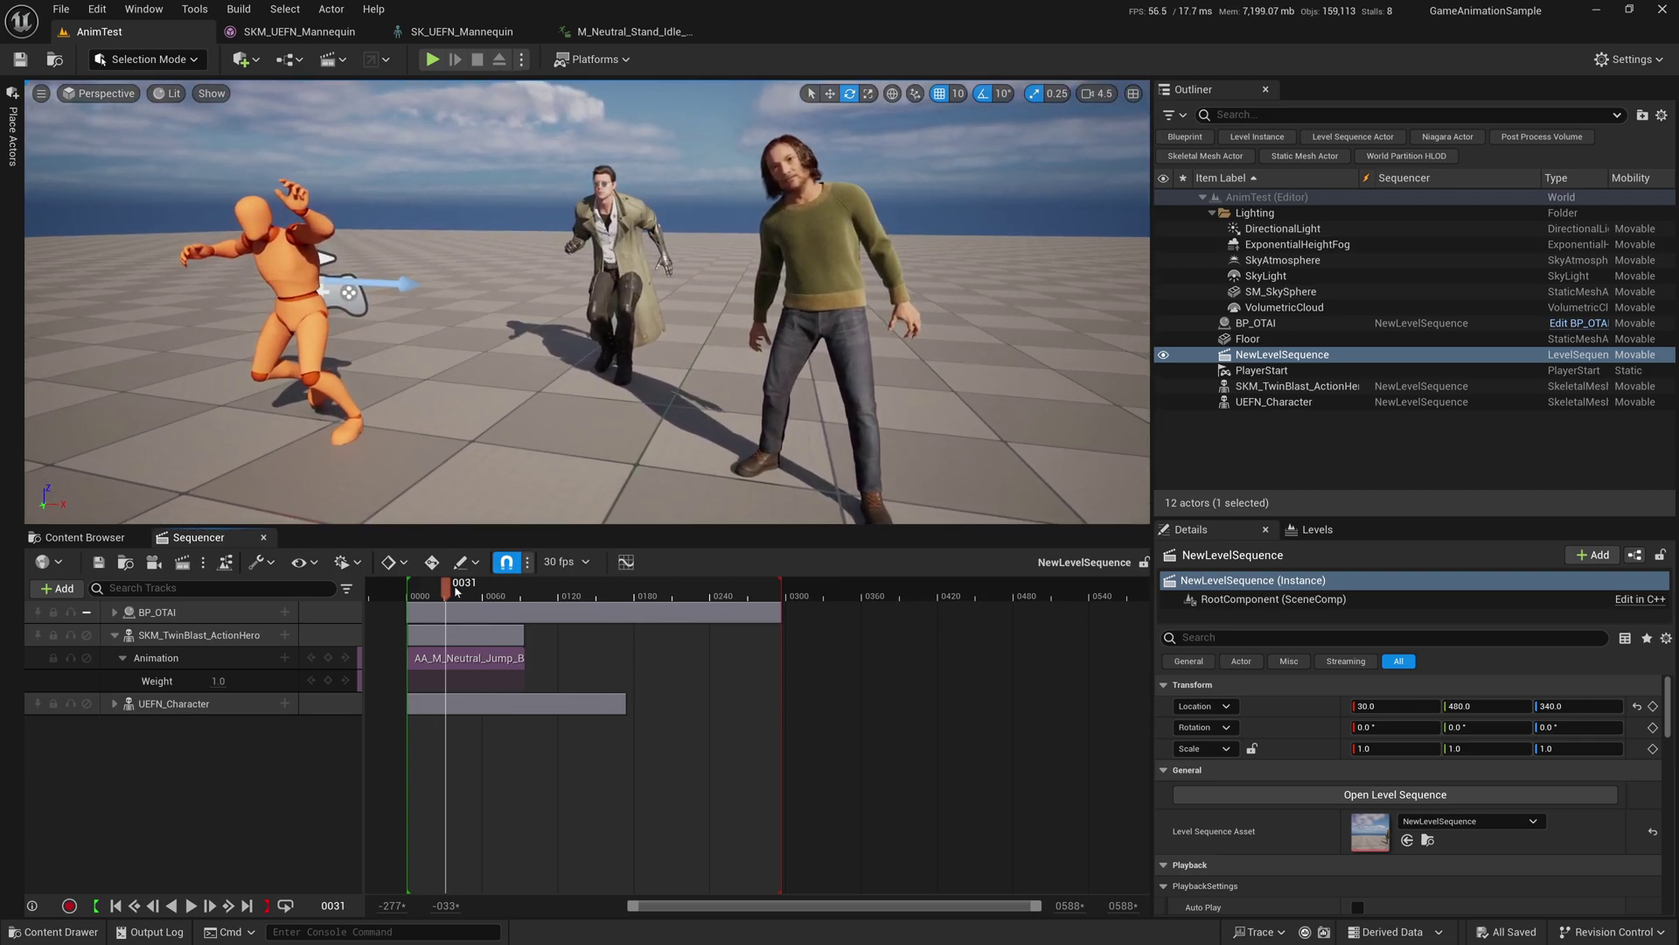
drag(455, 592, 406, 592)
scroll(491, 472, down, 5)
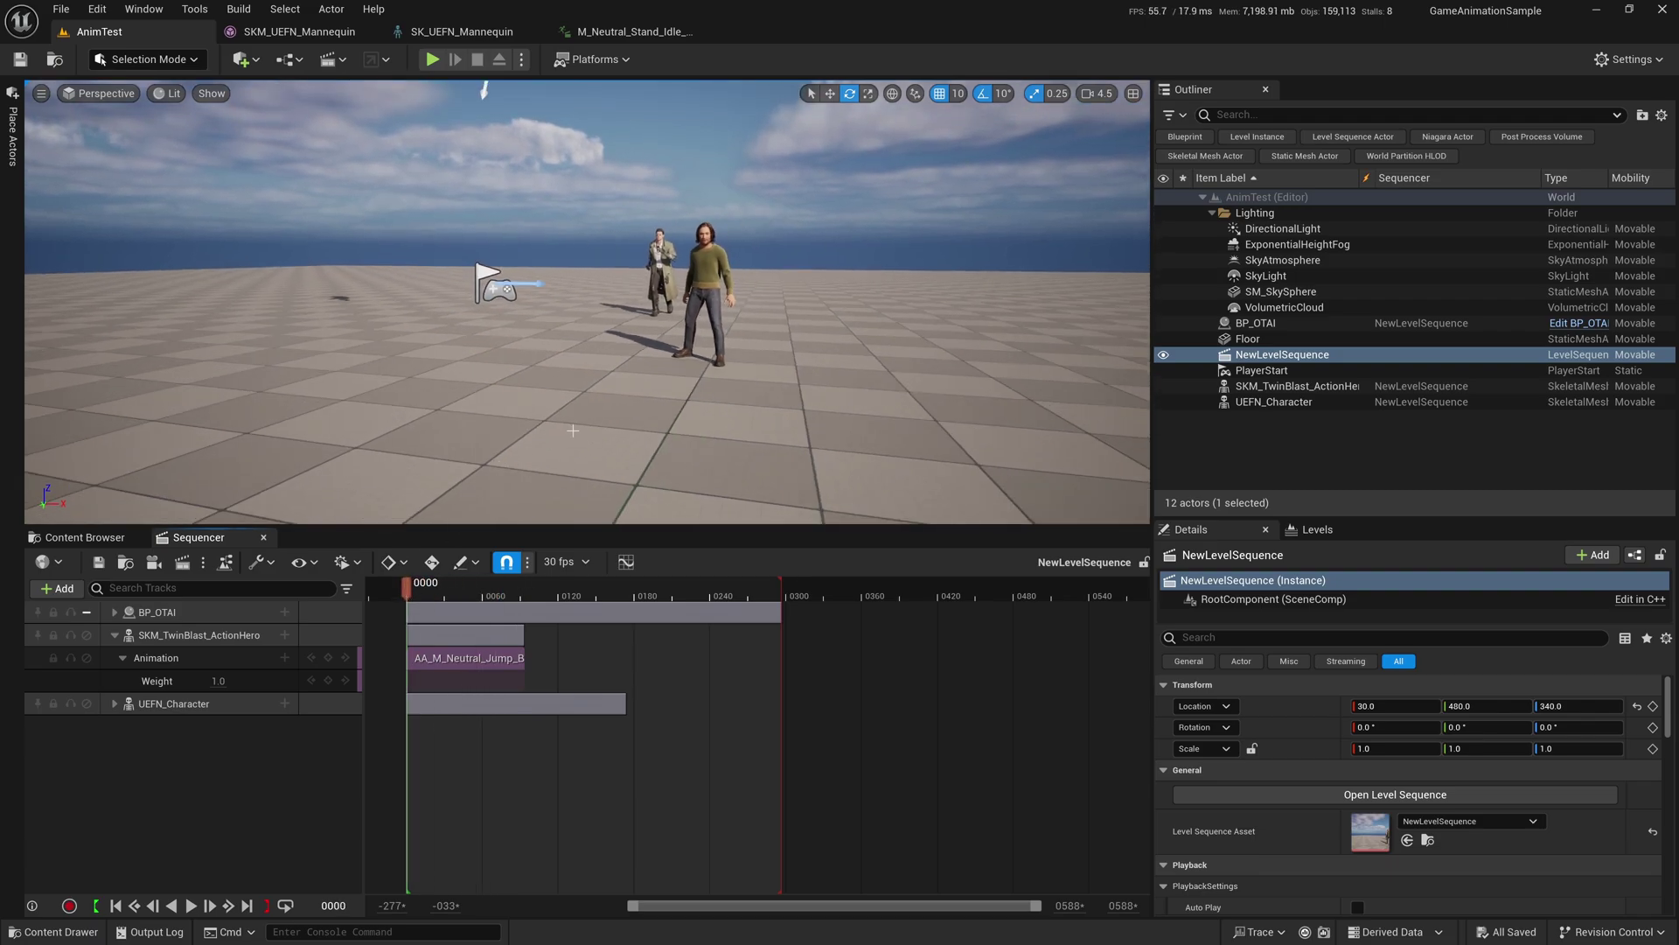
- Play NewLevelSequence to review the characters' jump motion, and scrub back to about frame 28
key(space)
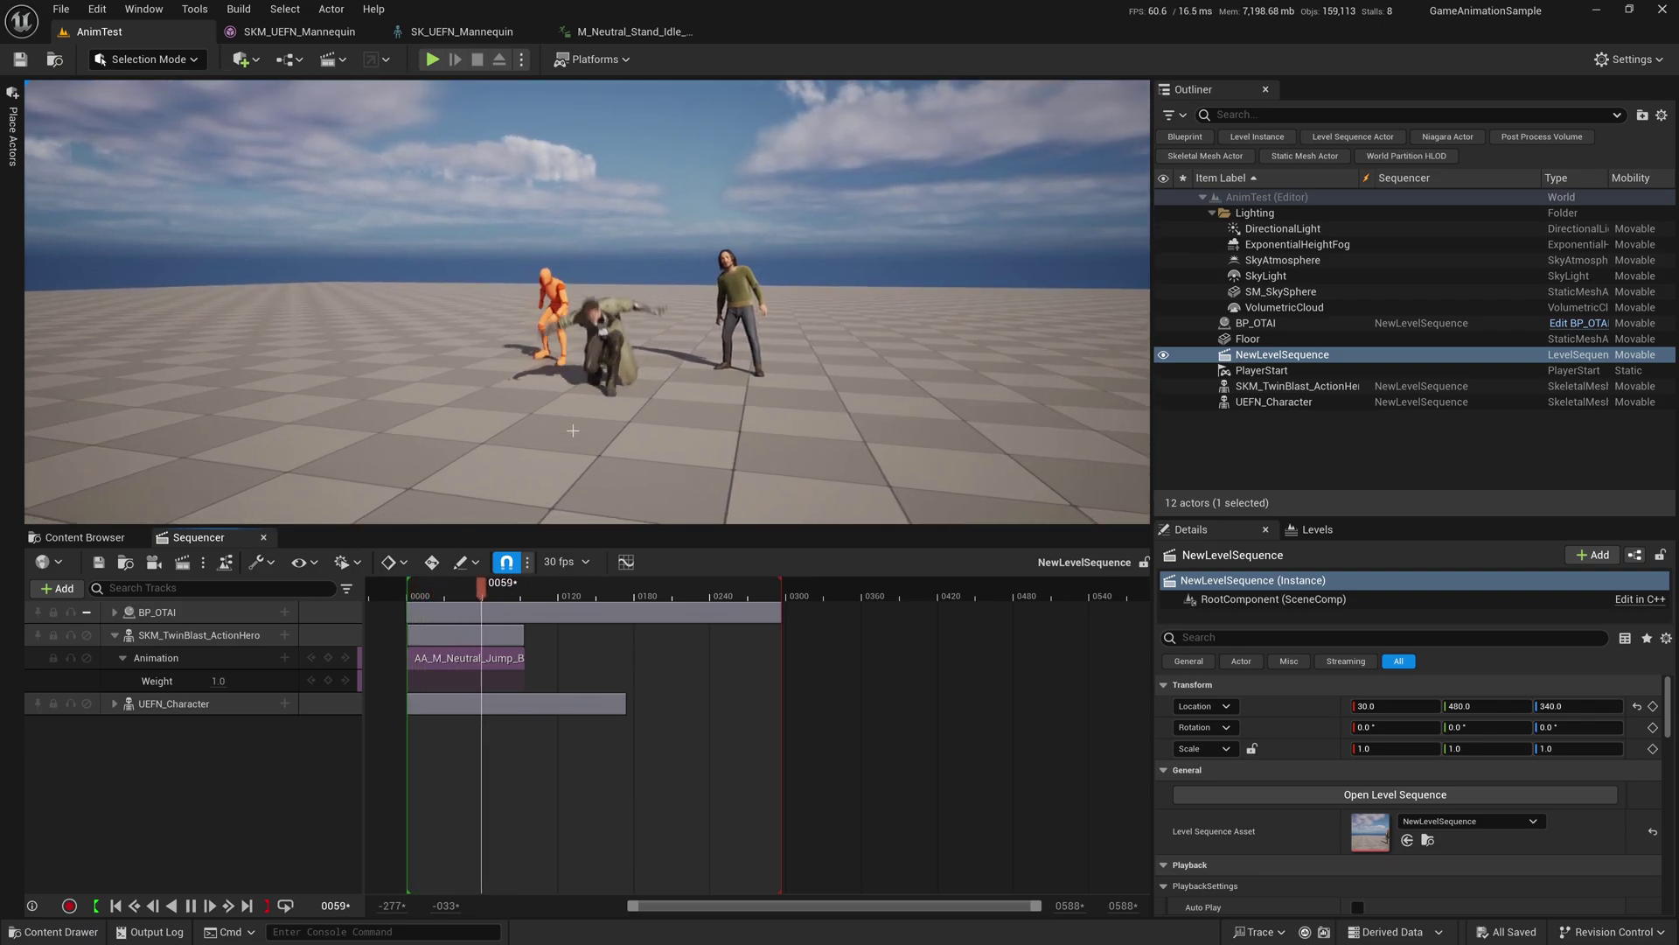
mouse_move(572, 431)
right_down()
mouse_move(572, 411)
mouse_move(573, 430)
right_up()
scroll(573, 430, up, 5)
key(g)
click(441, 598)
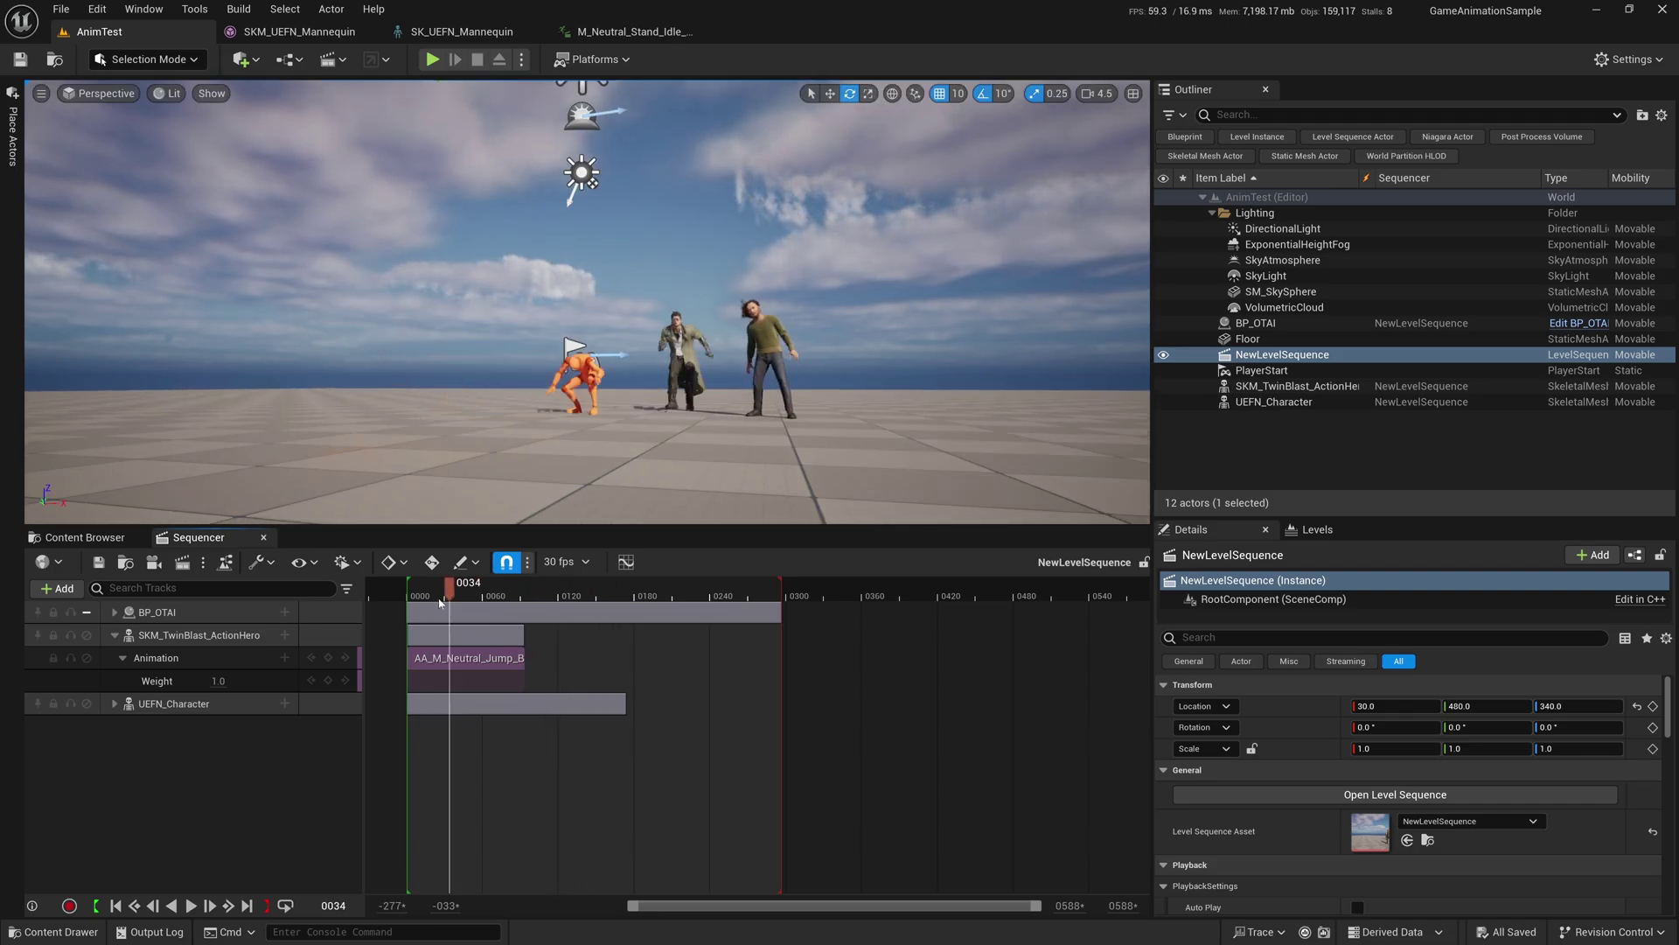
- Examine the Reverse option in the properties of the AA_M_Neutral_Jump_B clip on SKM_TwinBlast_ActionHero
click(467, 666)
right_click(467, 667)
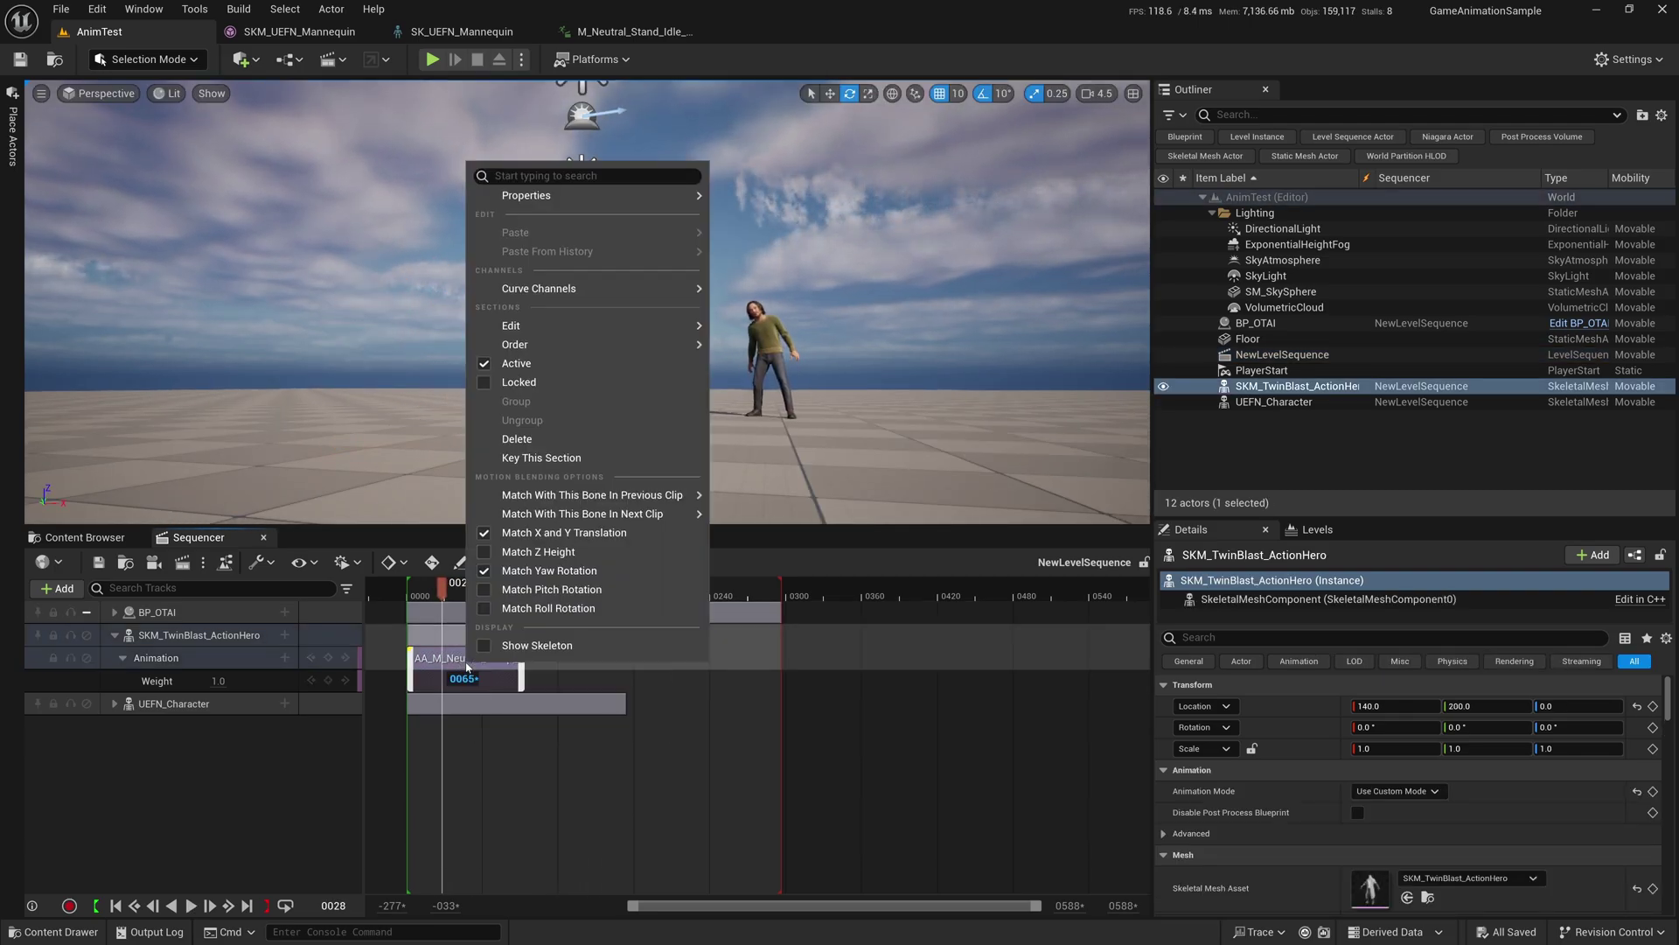
mouse_move(525, 195)
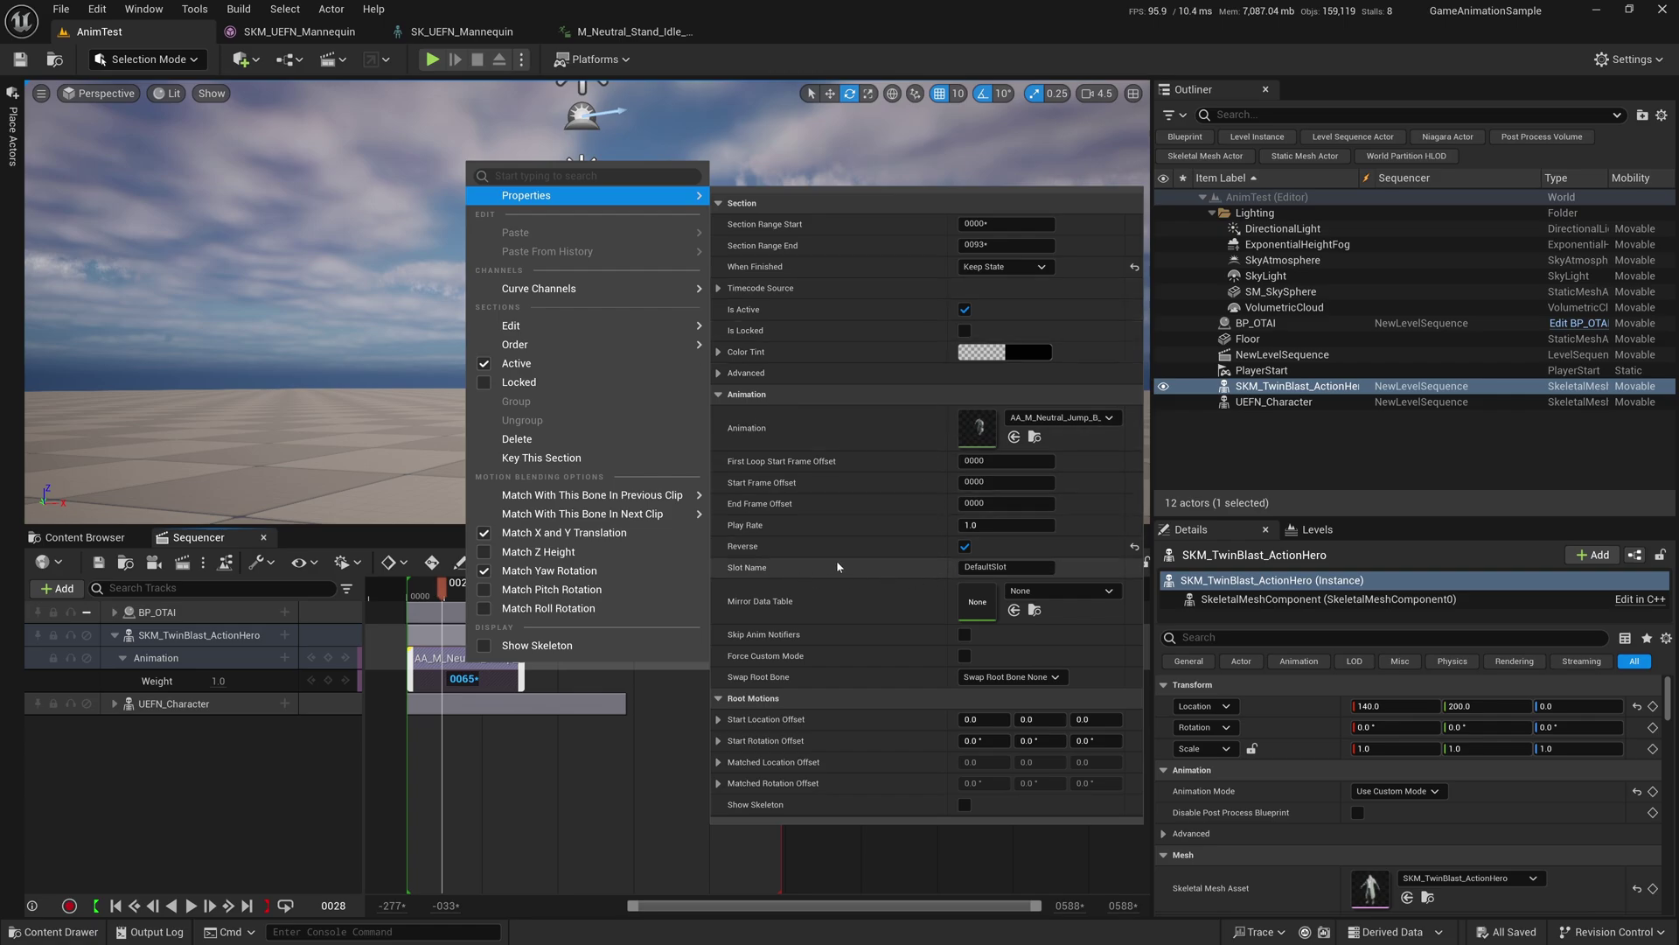
right_click(454, 661)
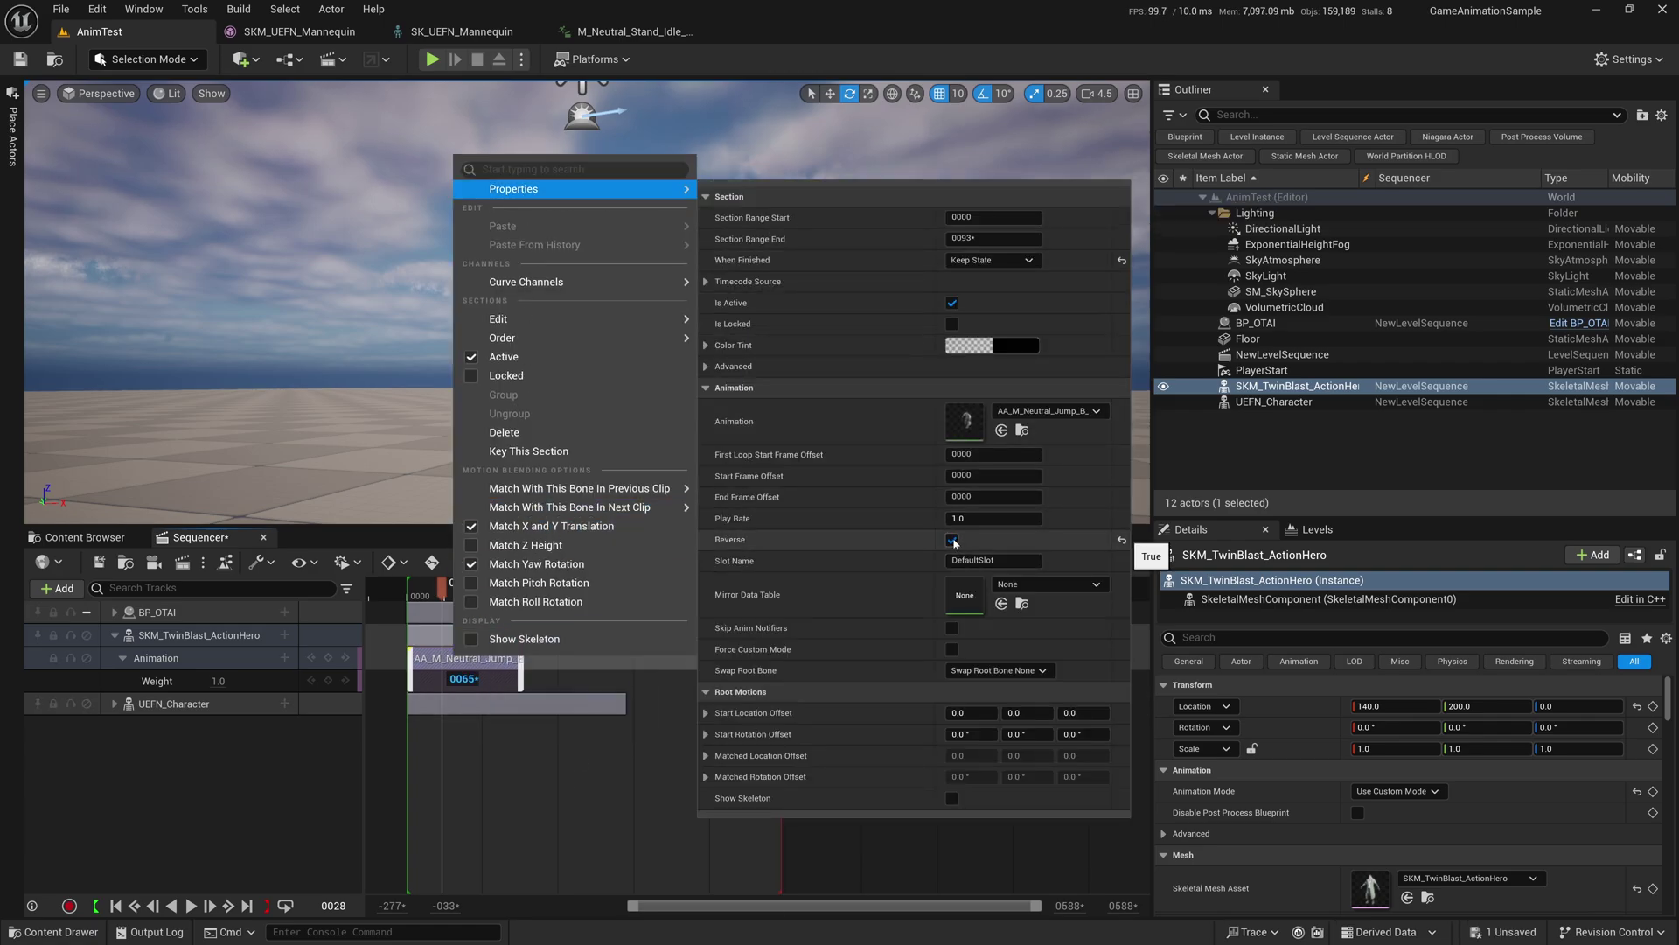
click(514, 600)
- Play the sequence, scrub back to about frame 49, and check the SKM_TwinBlast_ActionHero jump clip's options before deselecting it
key(space)
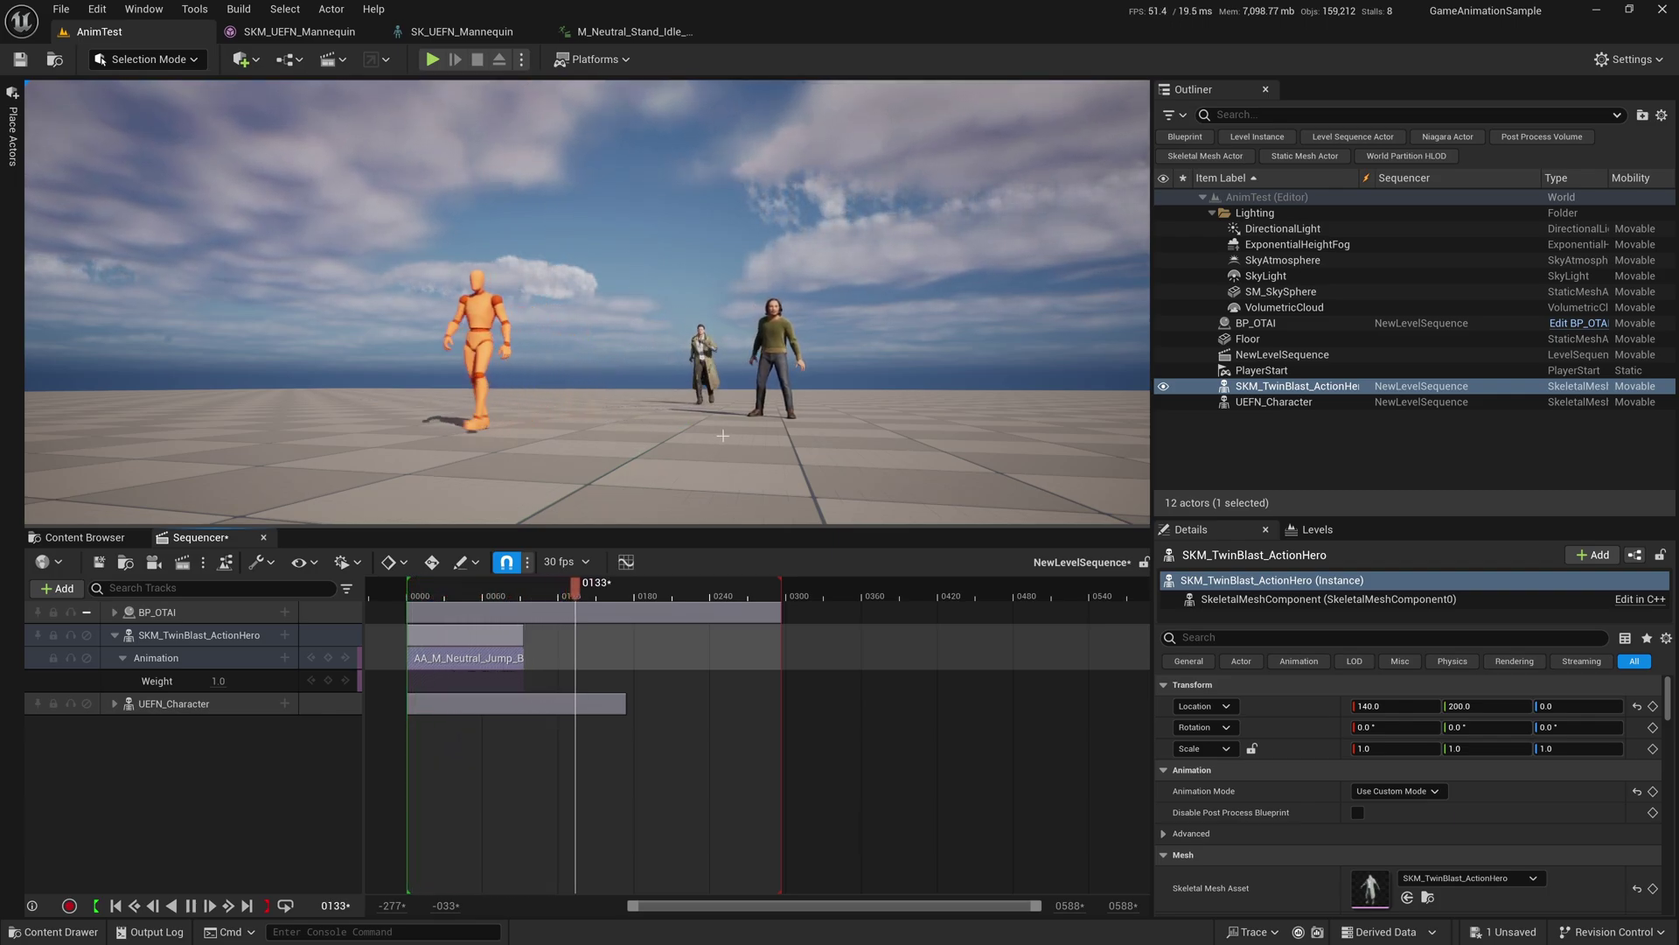
key(space)
drag(634, 600, 469, 606)
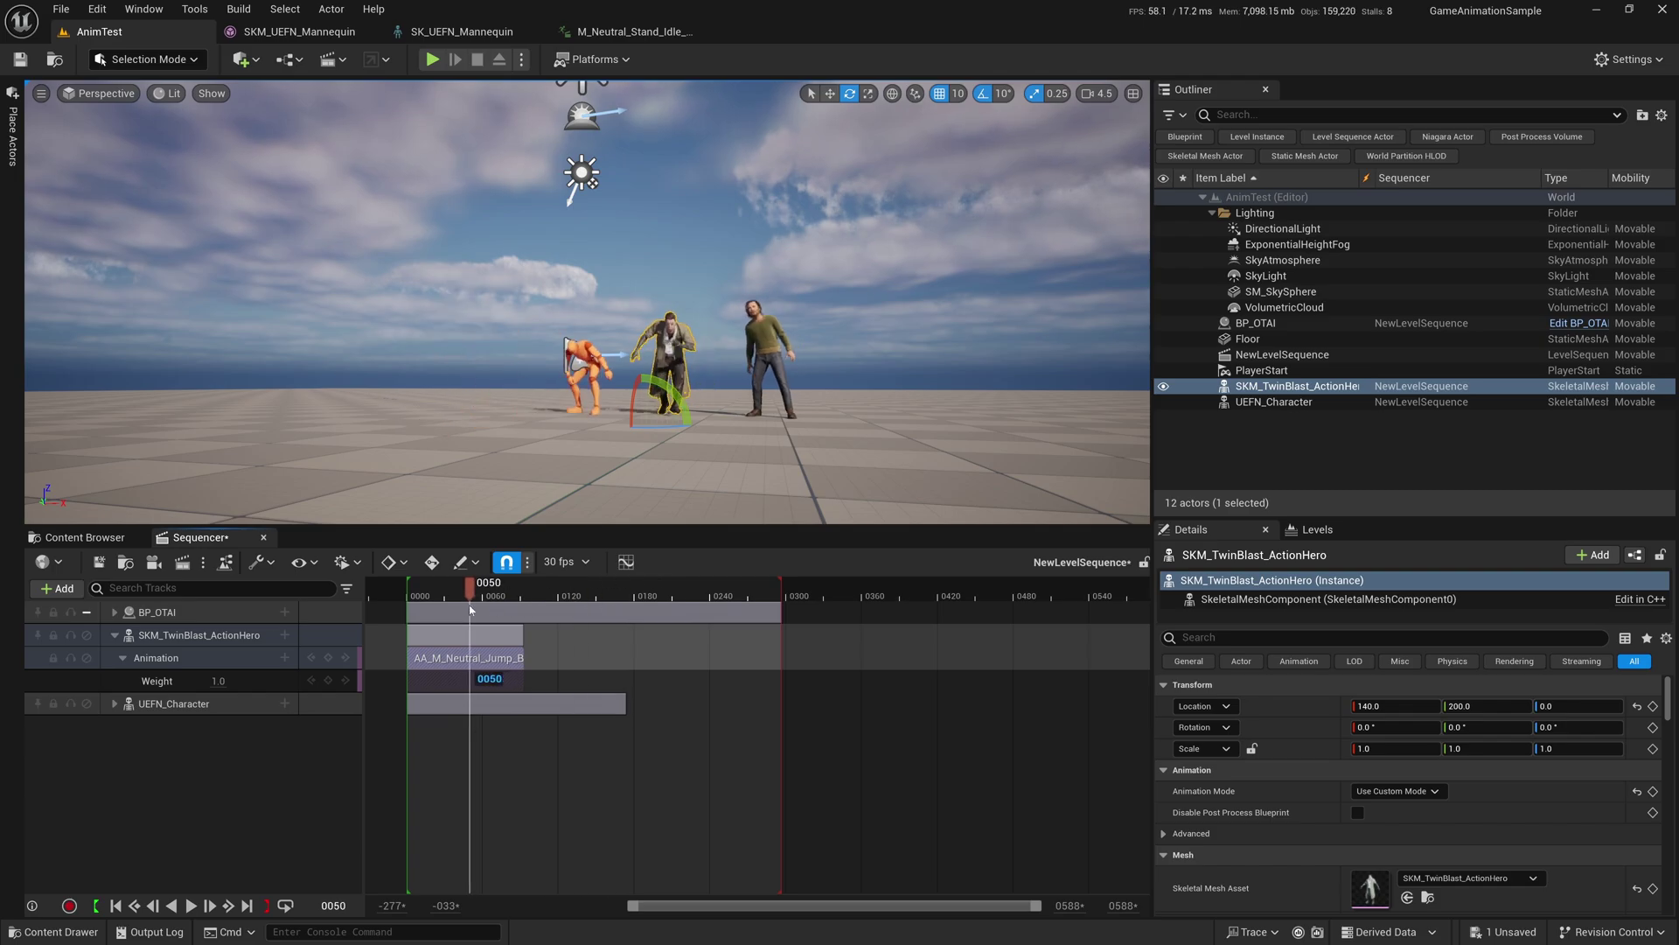
right_click(477, 660)
mouse_move(590, 199)
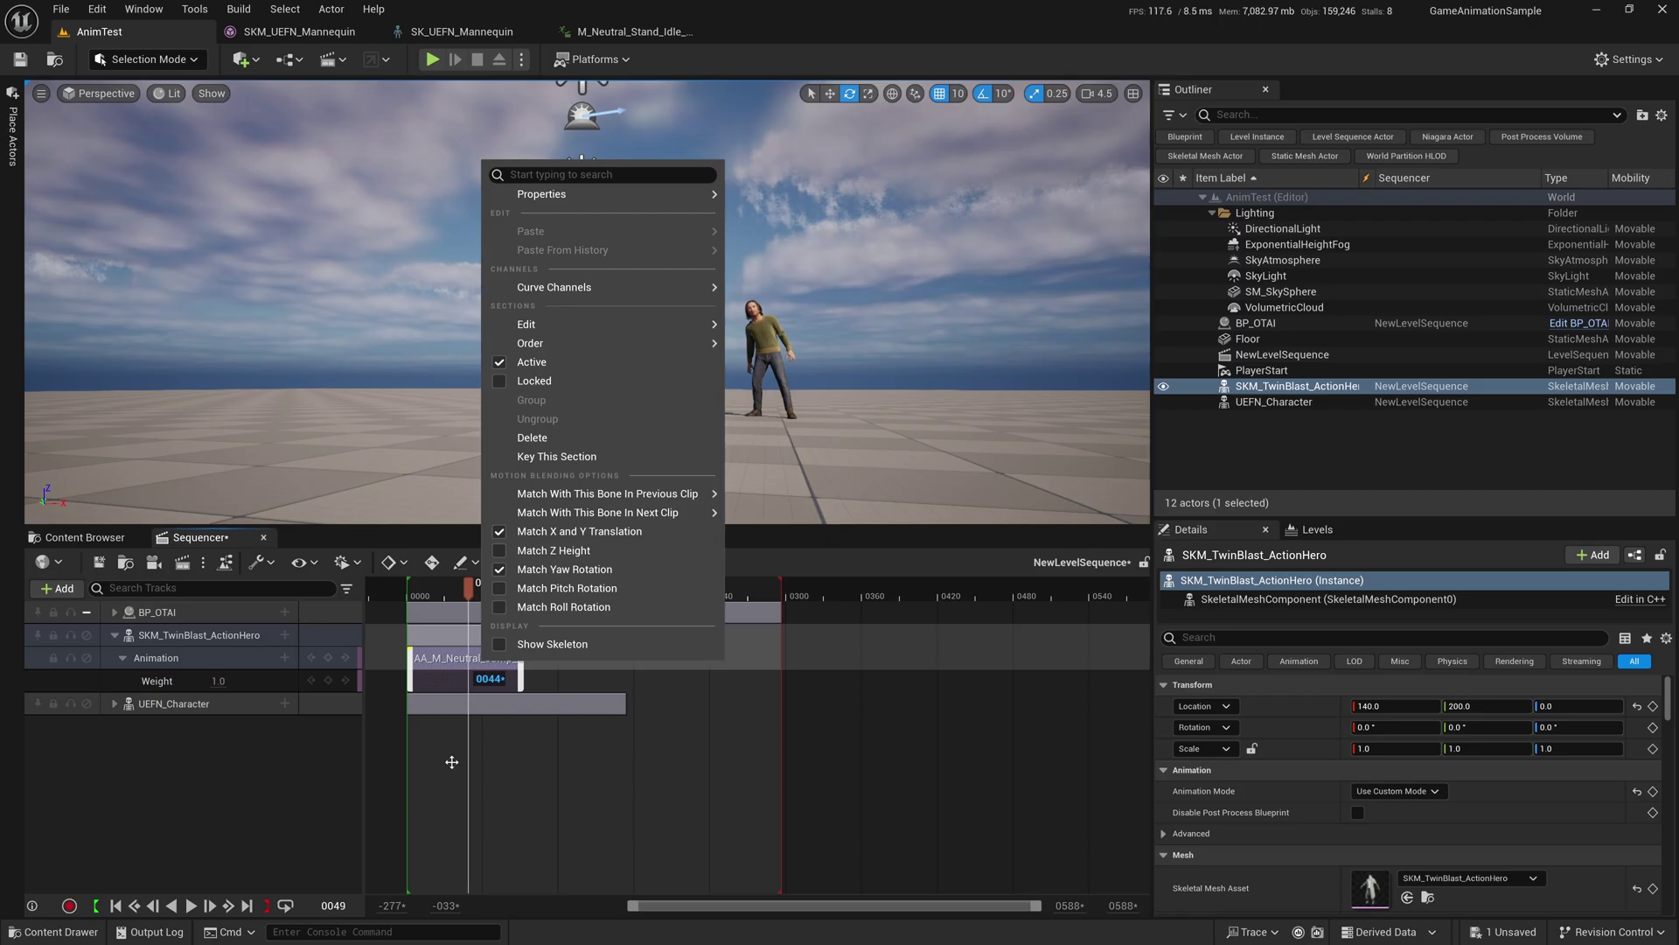
click(474, 636)
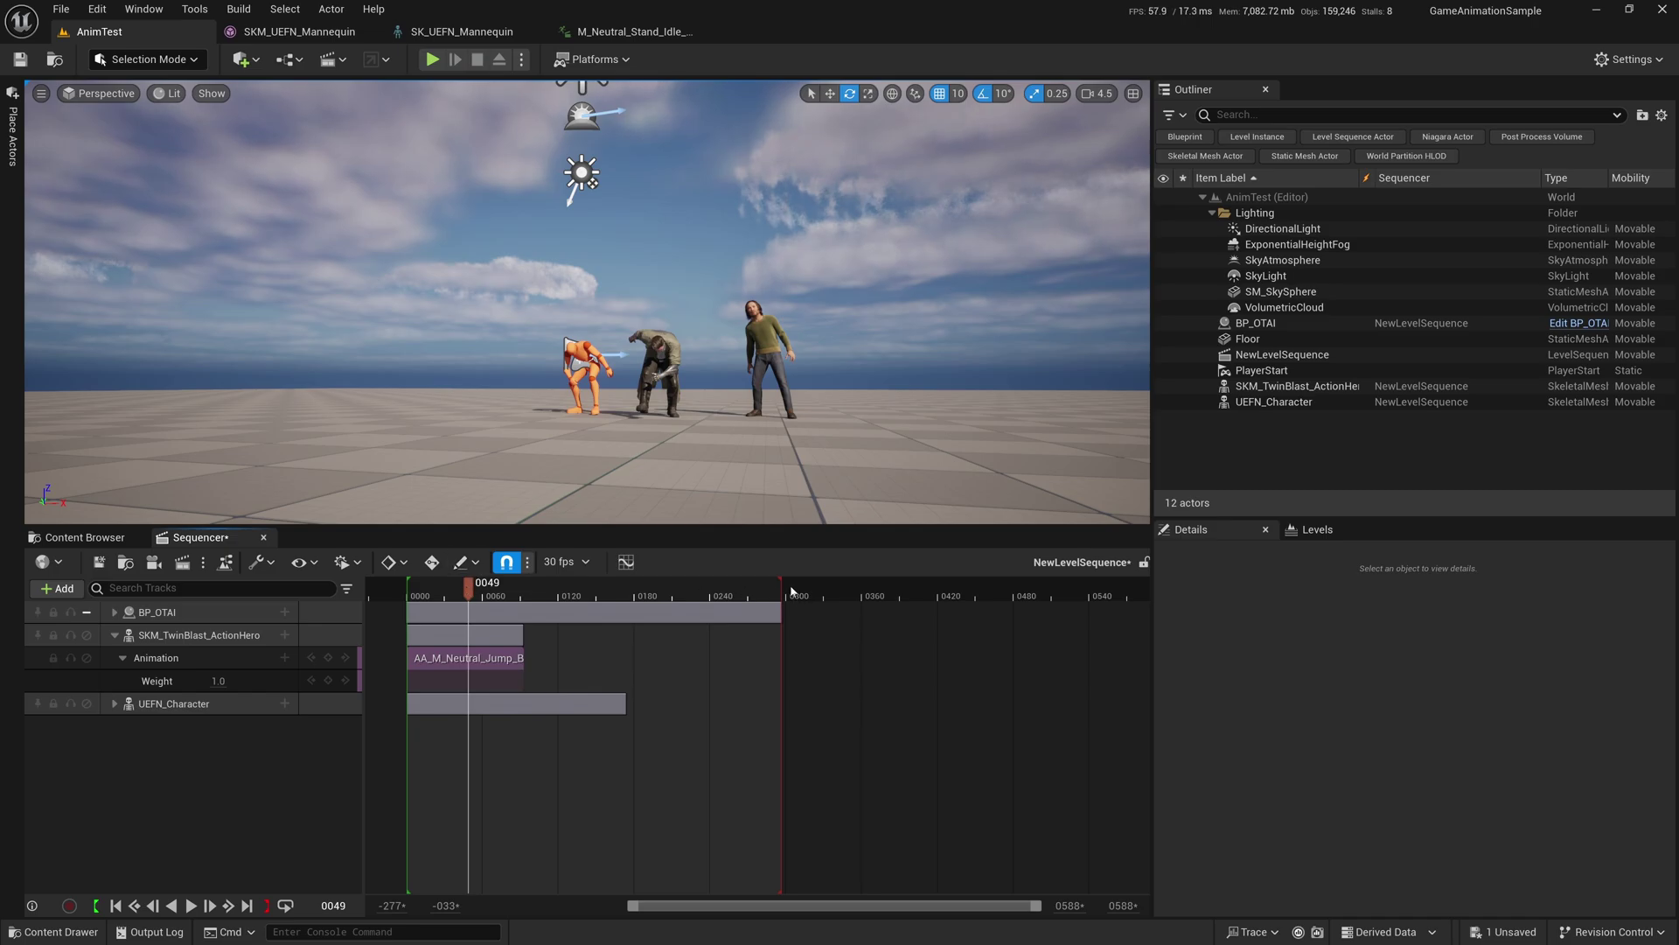
- Shorten the playback range to end with the SKM_TwinBlast_ActionHero jump clip and play it through
drag(732, 588, 538, 588)
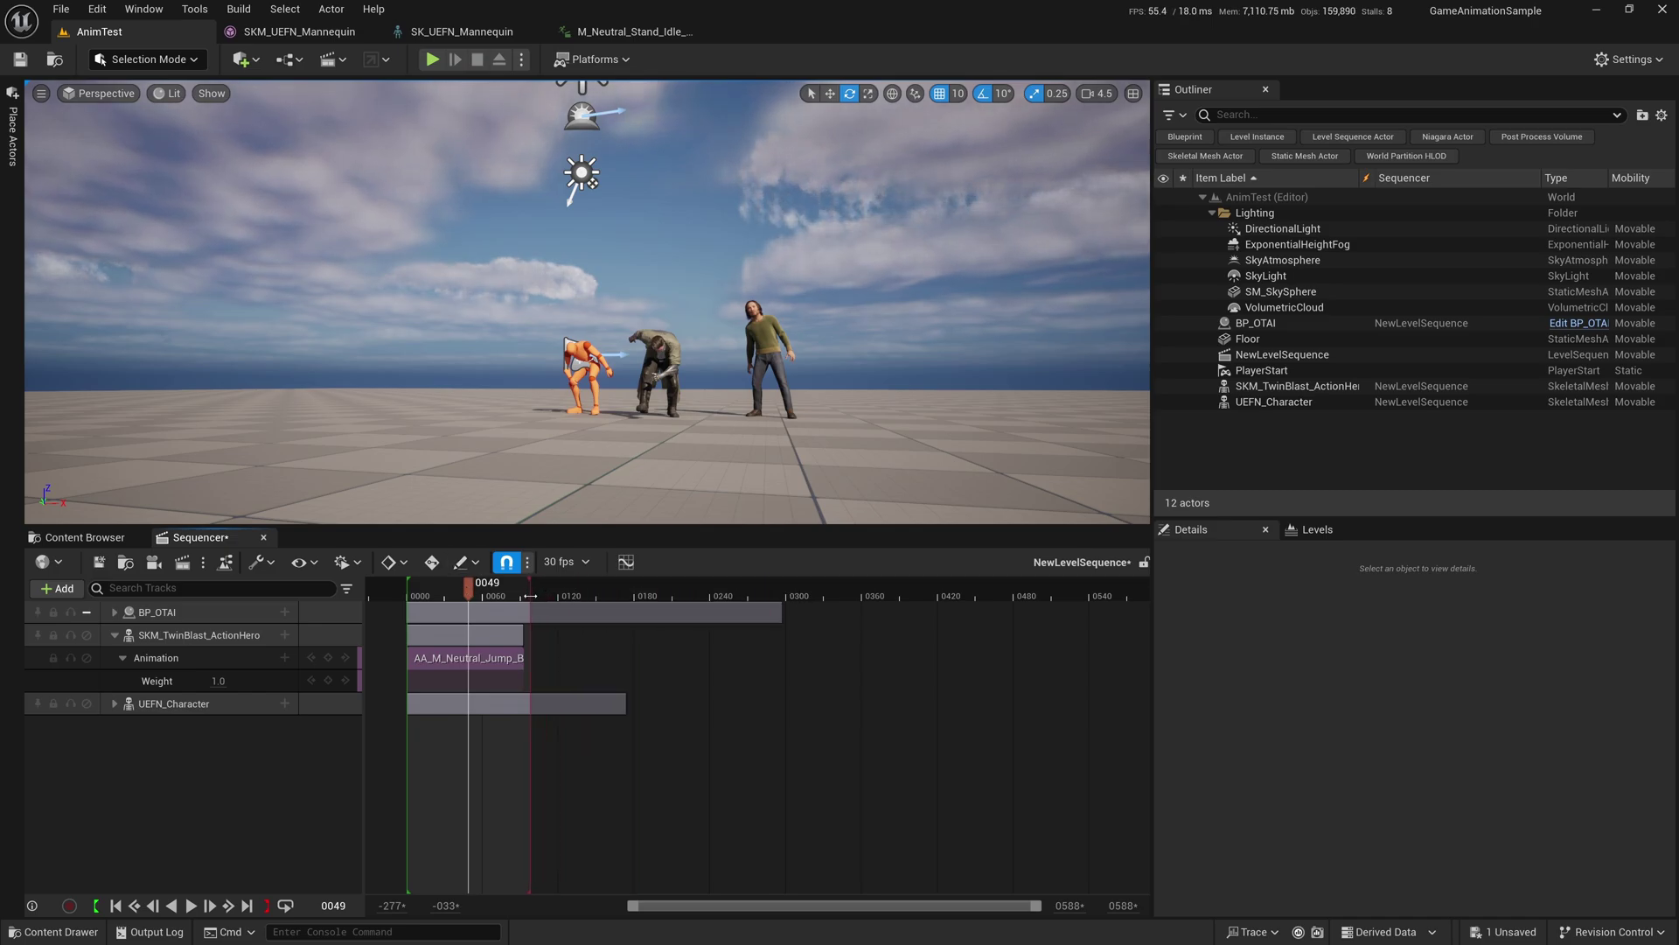
key(space)
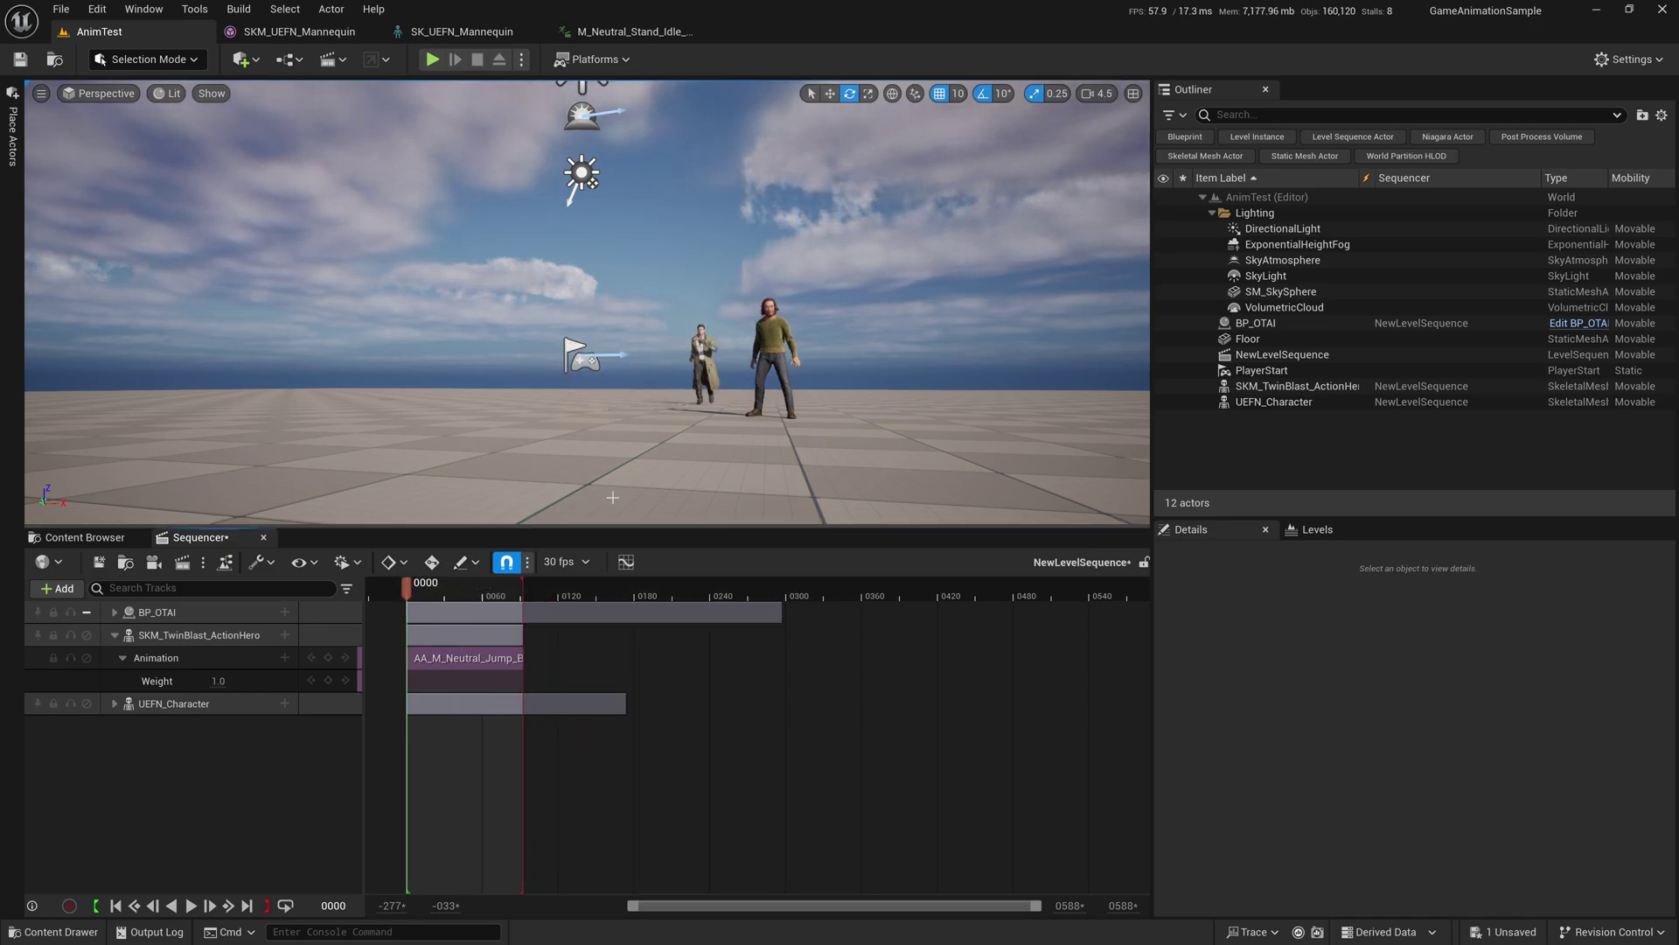
key(g)
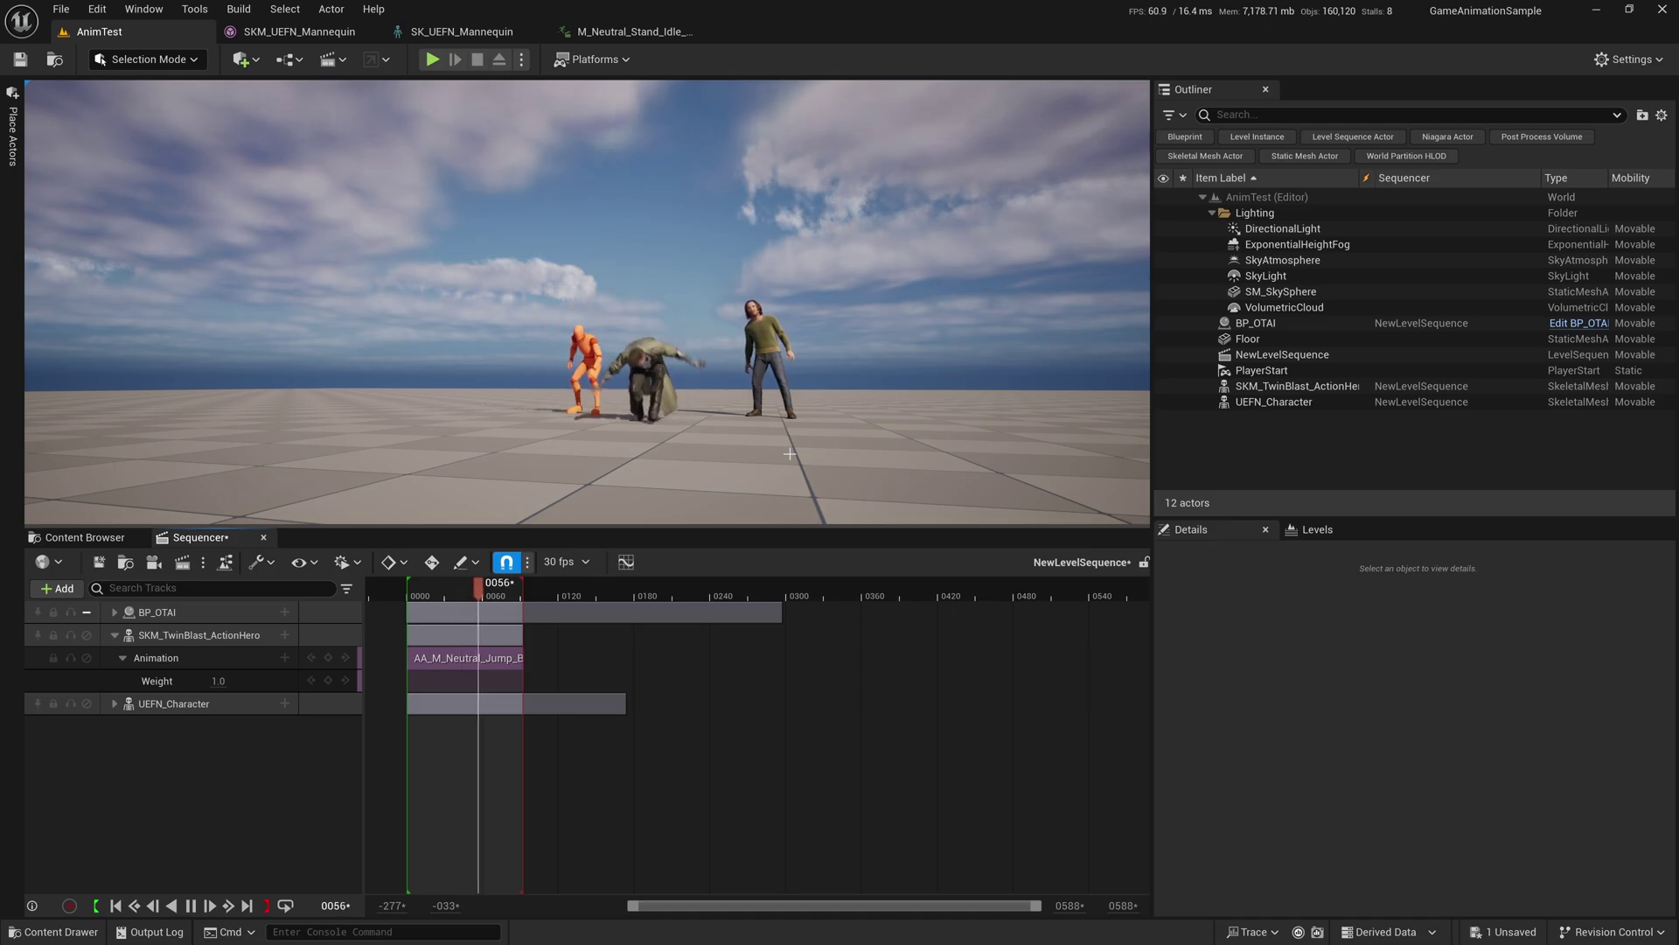
key(space)
key(g)
- At about frame 46, select the SKM_TwinBlast_ActionHero clip, enlarge the actor's details, and try Use Animation Asset as its Animation Mode
click(484, 656)
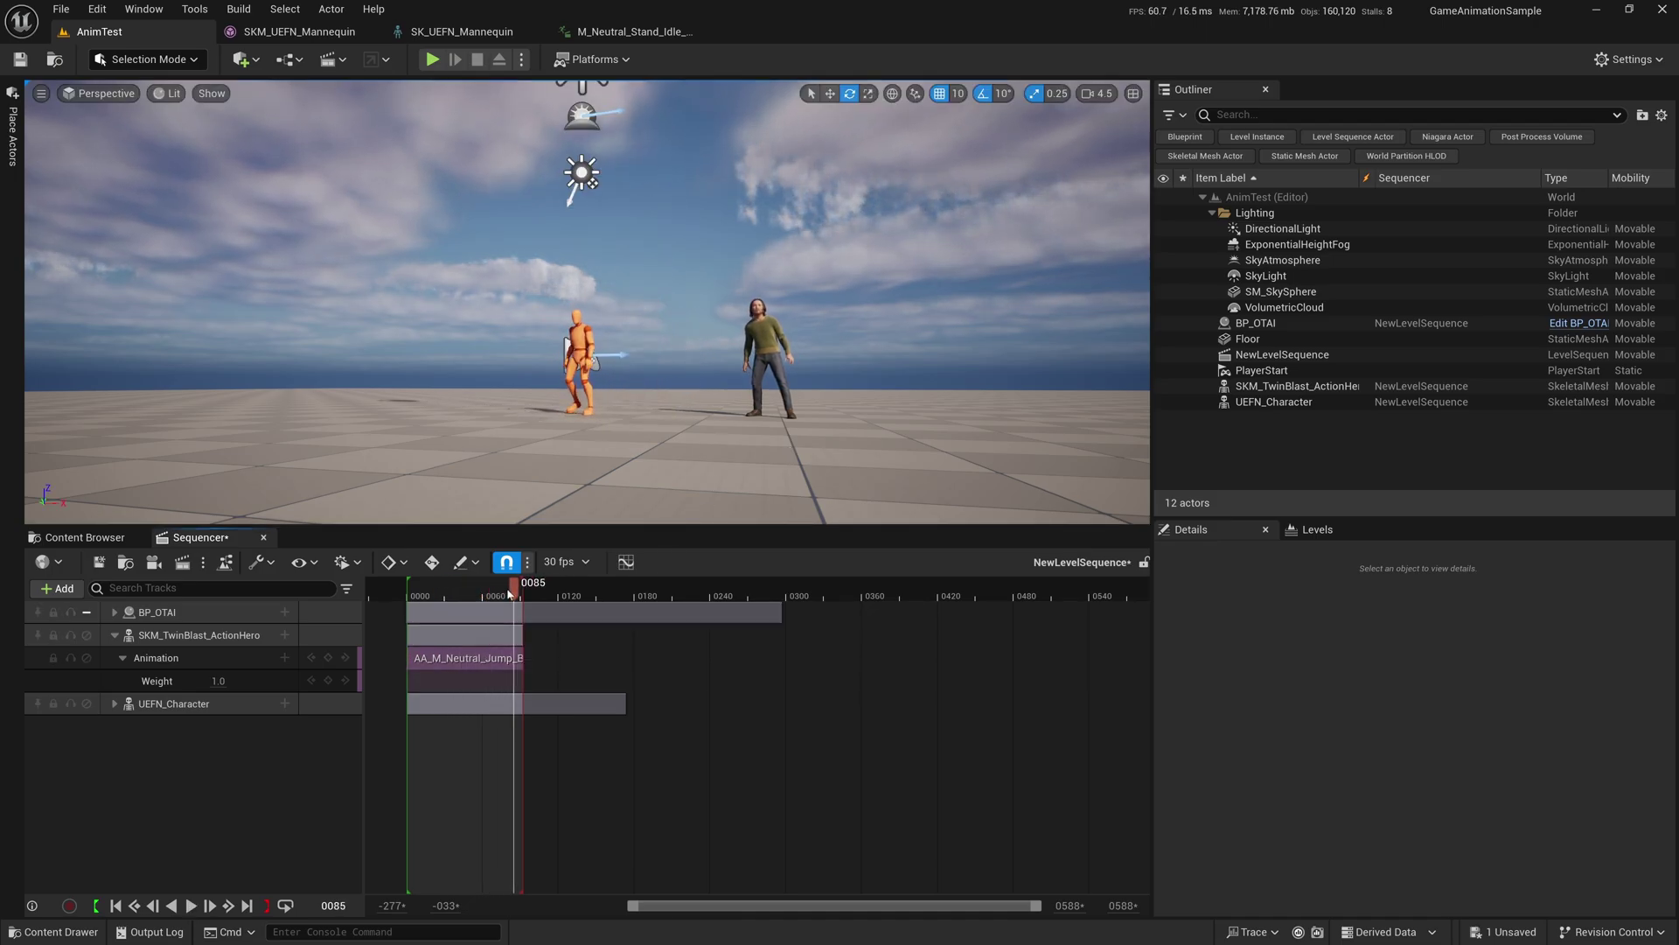
drag(515, 587, 466, 600)
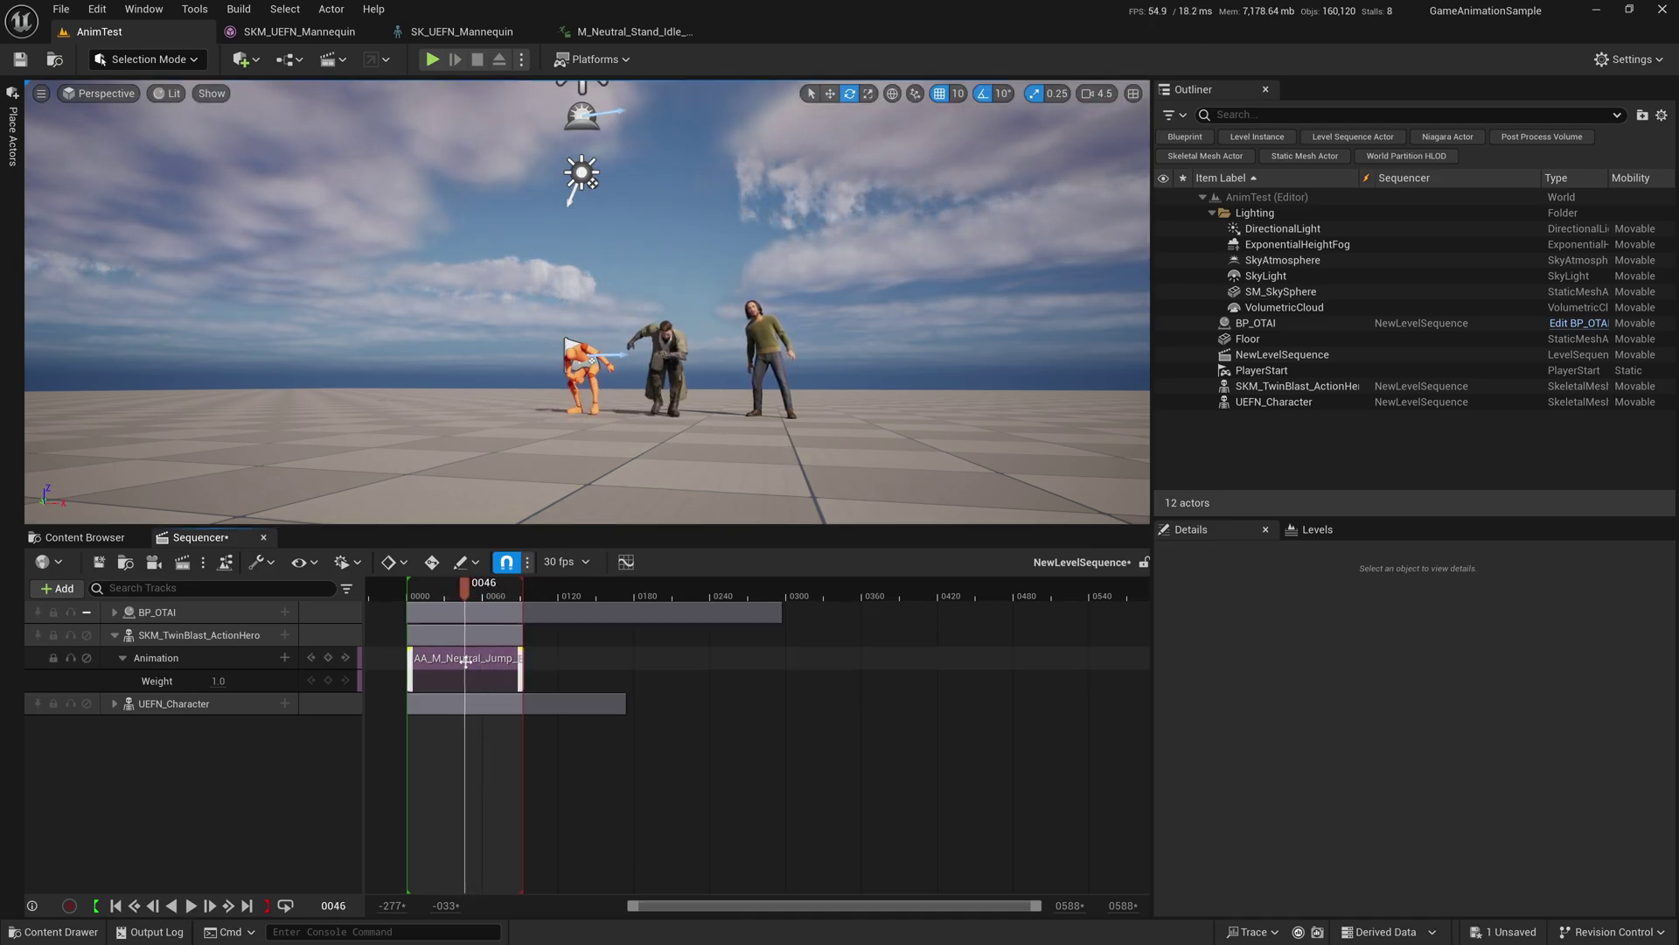
click(1020, 658)
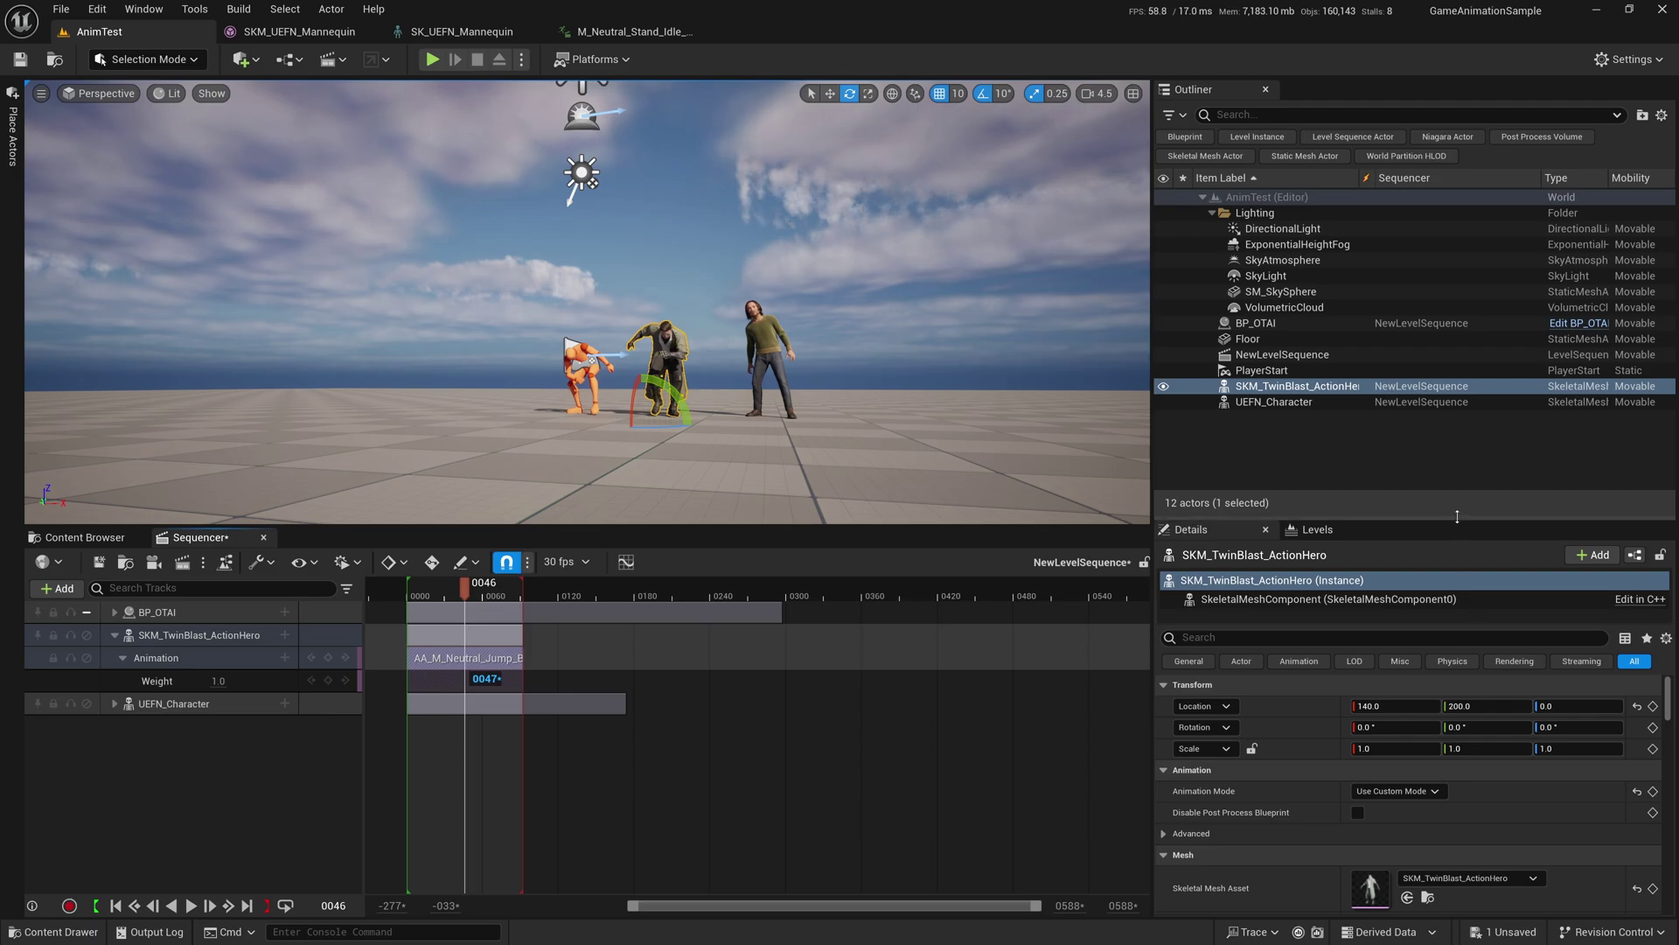
drag(1457, 516, 1456, 471)
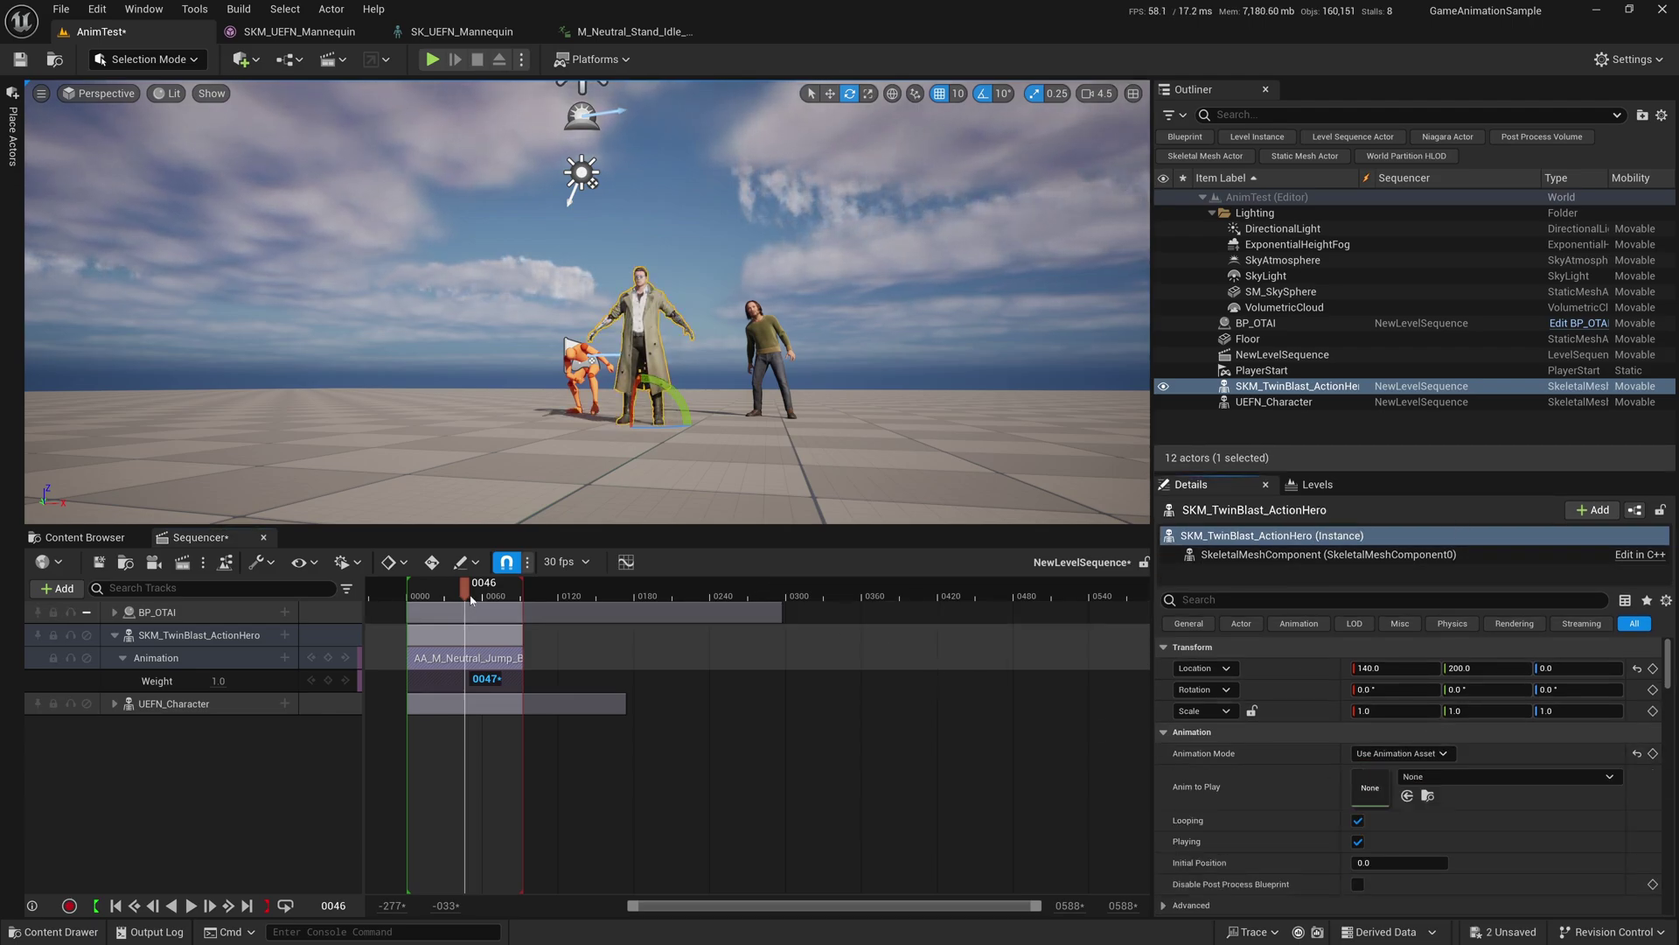
- Play the shortened sequence and enlarge the viewport to watch the three characters
key(space)
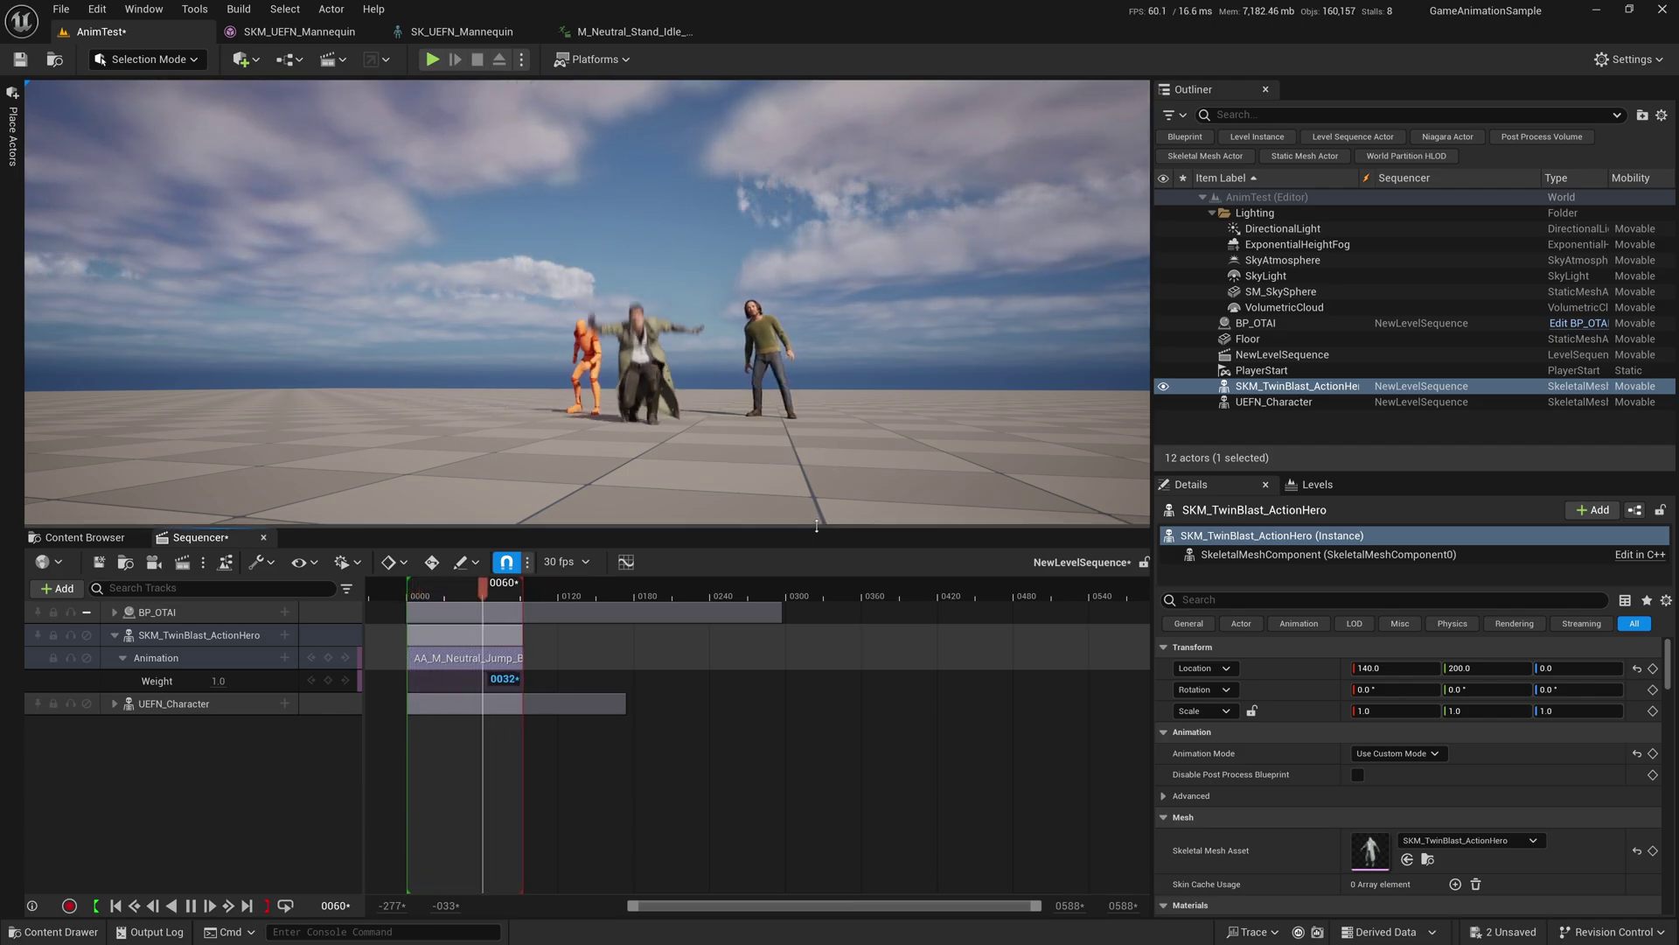
drag(817, 525, 815, 618)
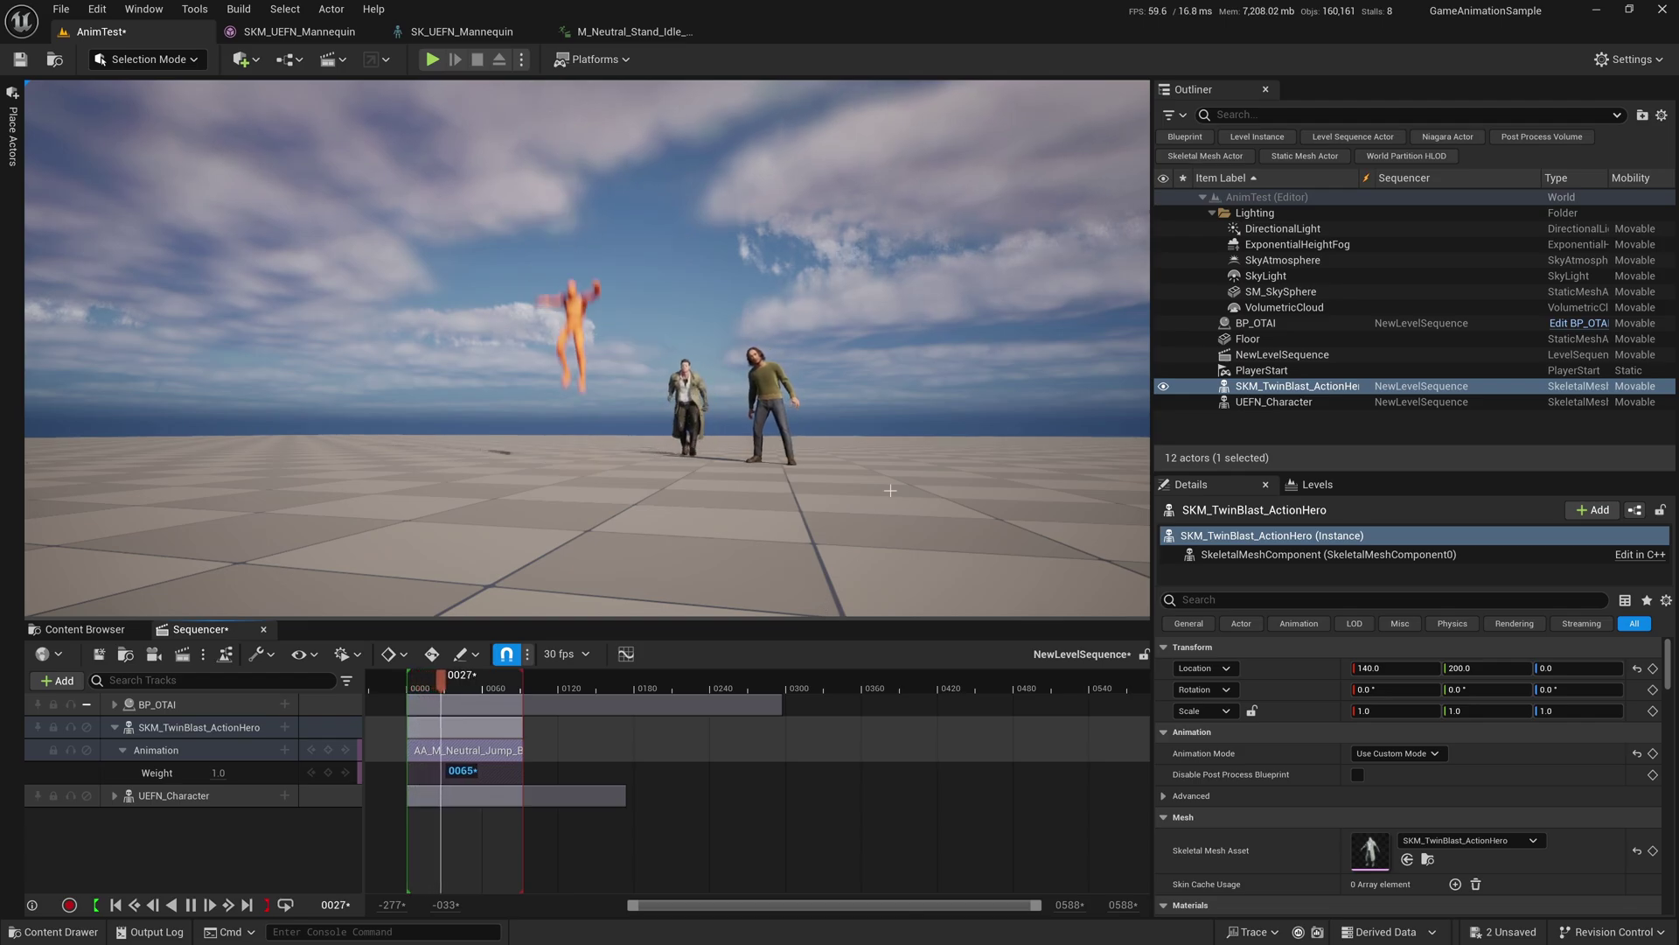